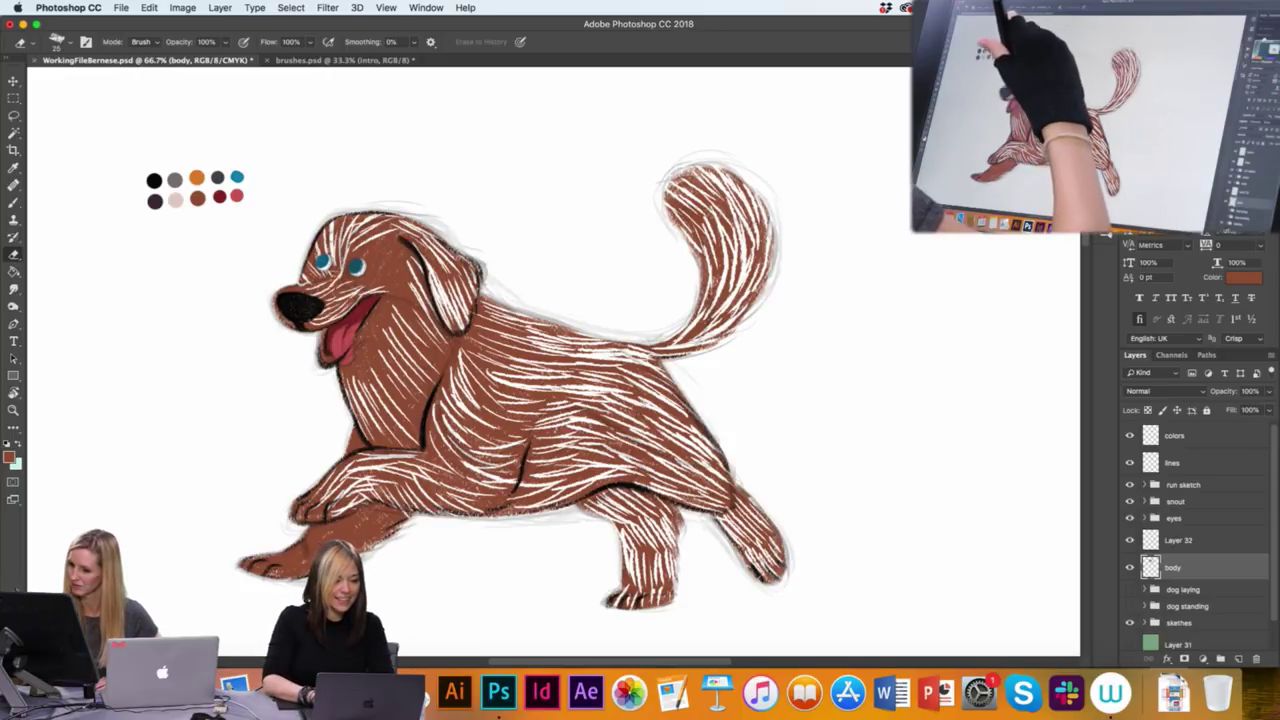
Erase fur-direction strokes through the brown fill on the dog's head, neck and front legs on the body layer
mouse_move(338, 268)
mouse_down()
mouse_move(410, 296)
mouse_move(388, 237)
mouse_move(420, 249)
mouse_move(419, 291)
mouse_move(410, 285)
mouse_move(422, 327)
mouse_up()
mouse_move(416, 328)
mouse_down()
mouse_move(441, 372)
mouse_move(416, 412)
mouse_move(426, 426)
mouse_up()
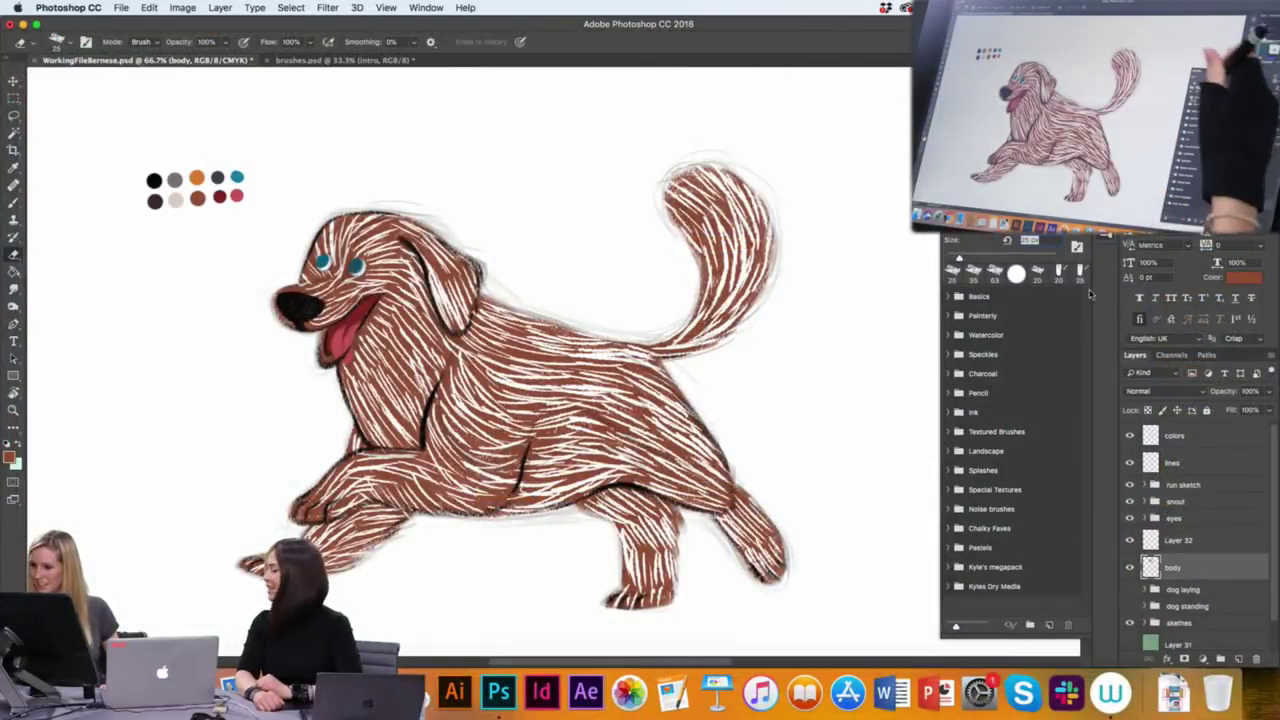
Choose Kyle's Dry Media Soft Pastel brush from the Pastels set and paint brown fur strokes over the dog's back, flank and hip
click(950, 547)
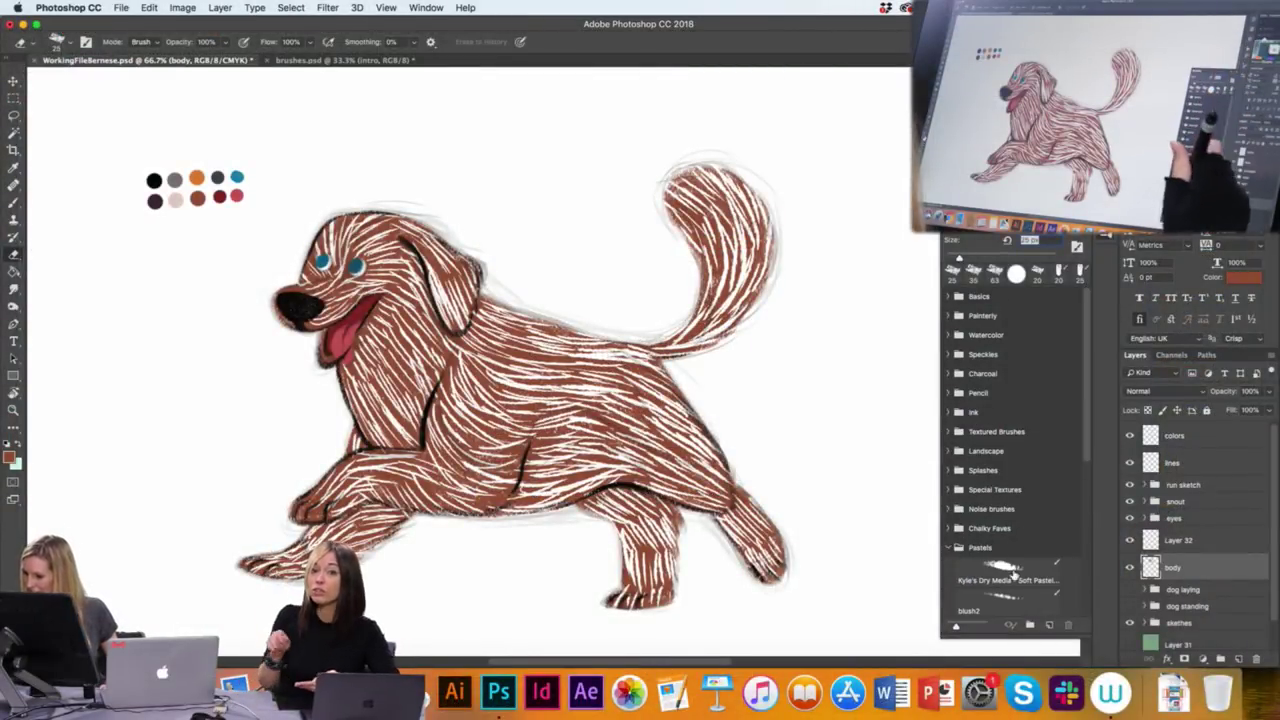
click(1013, 574)
key(Return)
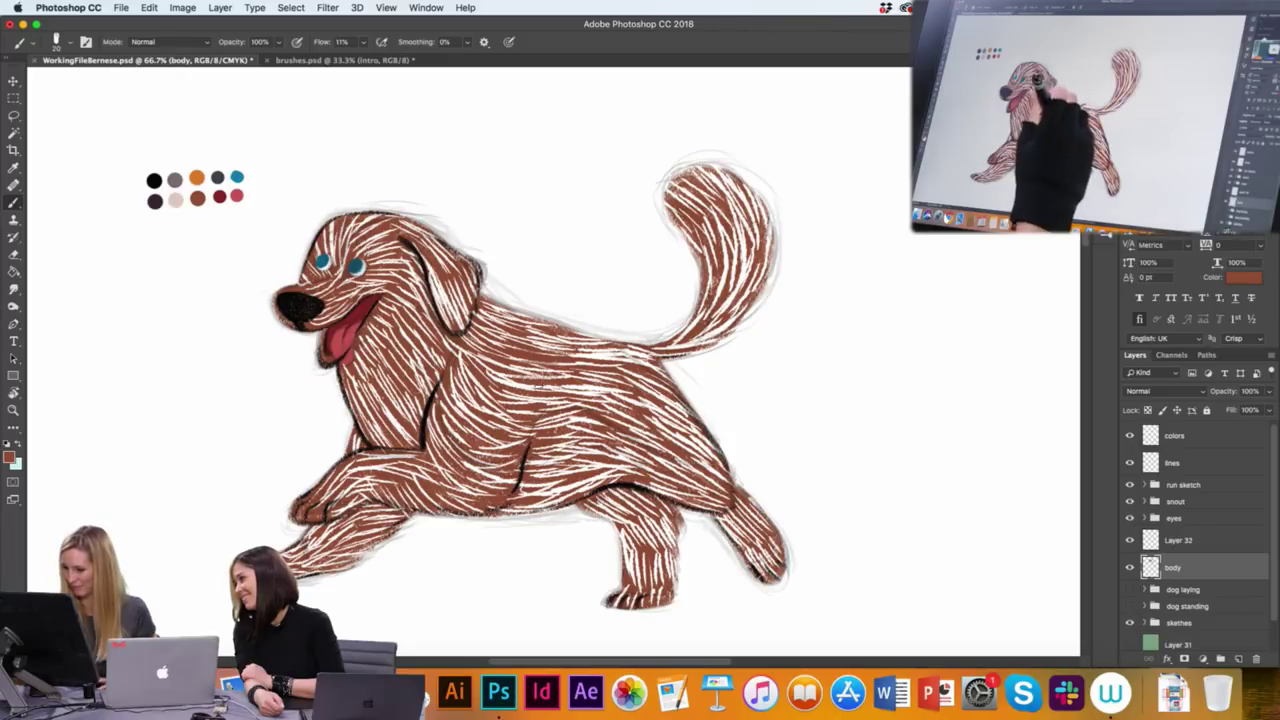
drag(524, 394, 600, 384)
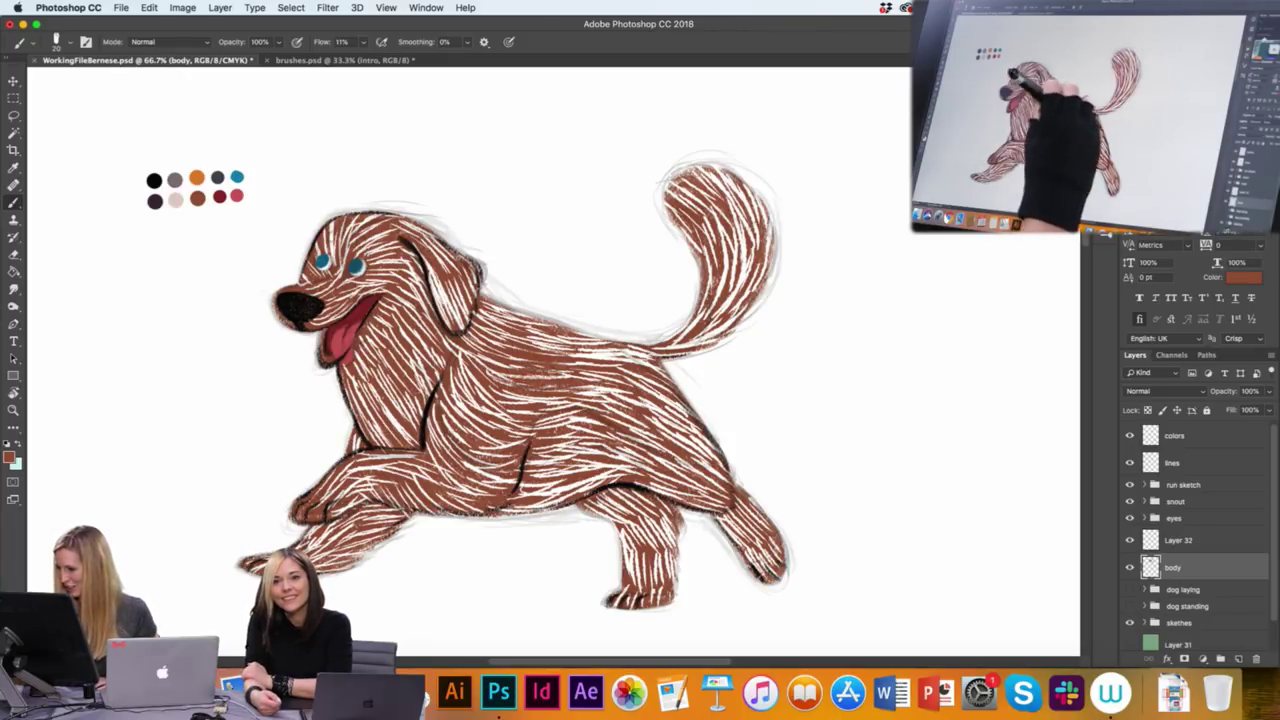
drag(574, 374, 500, 365)
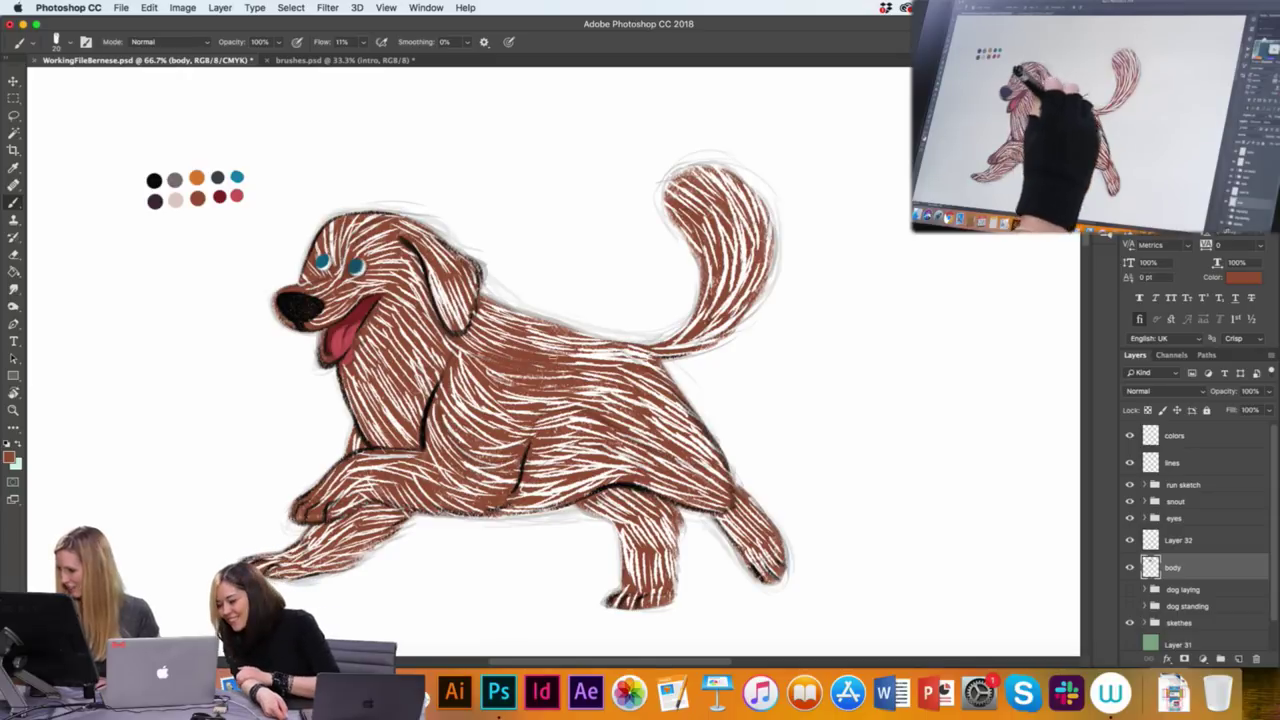
mouse_move(576, 352)
mouse_down()
mouse_move(492, 340)
mouse_move(604, 356)
mouse_up()
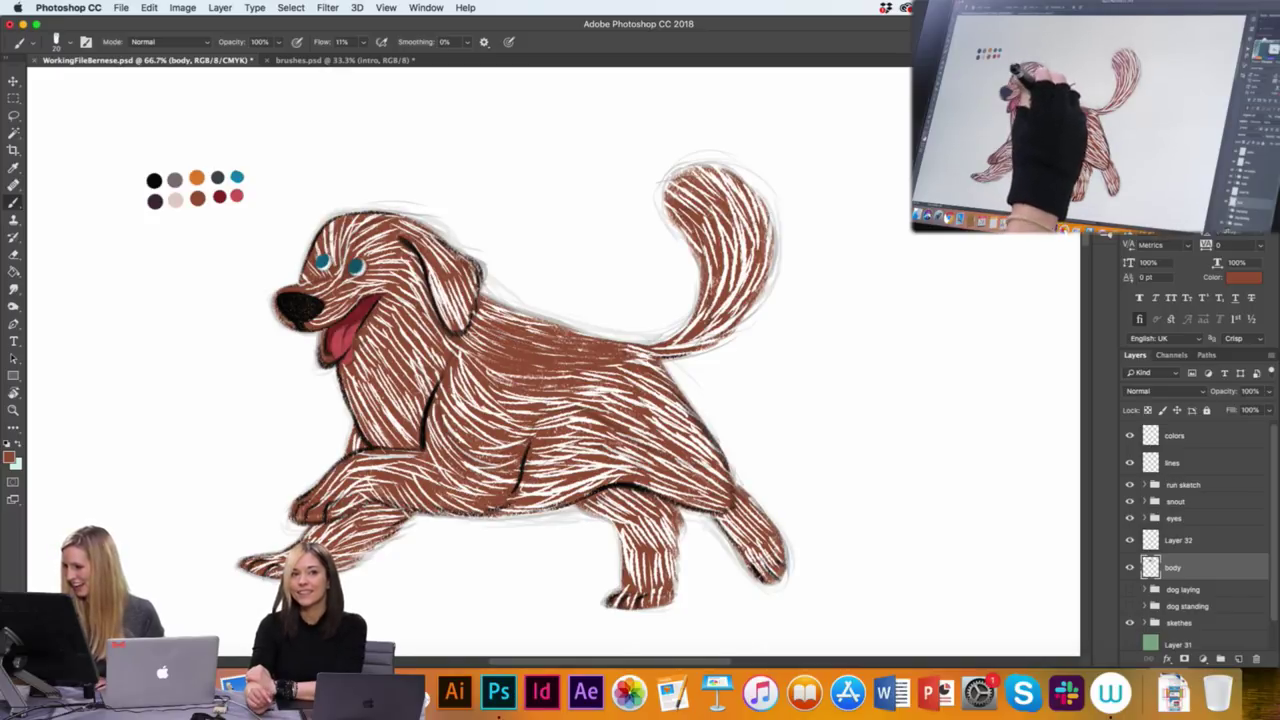
mouse_move(476, 323)
mouse_down()
mouse_move(492, 349)
mouse_move(469, 323)
mouse_move(522, 312)
mouse_move(510, 315)
mouse_up()
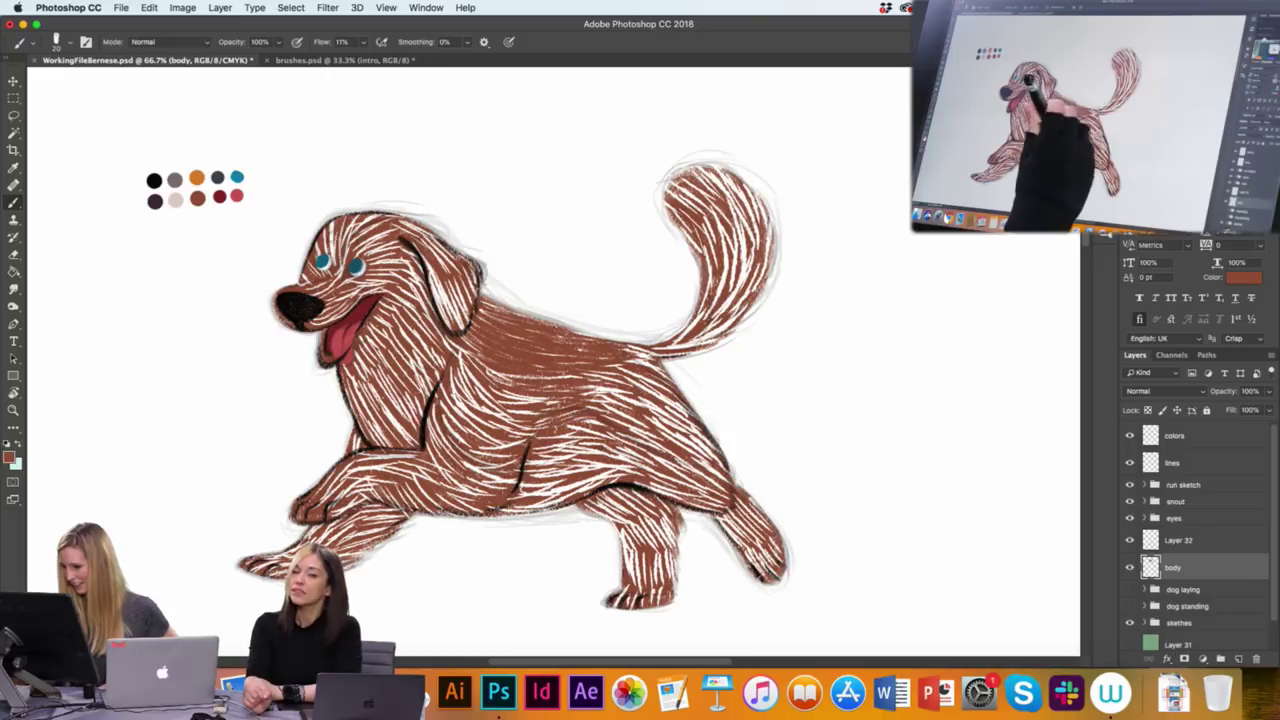
drag(602, 418, 552, 438)
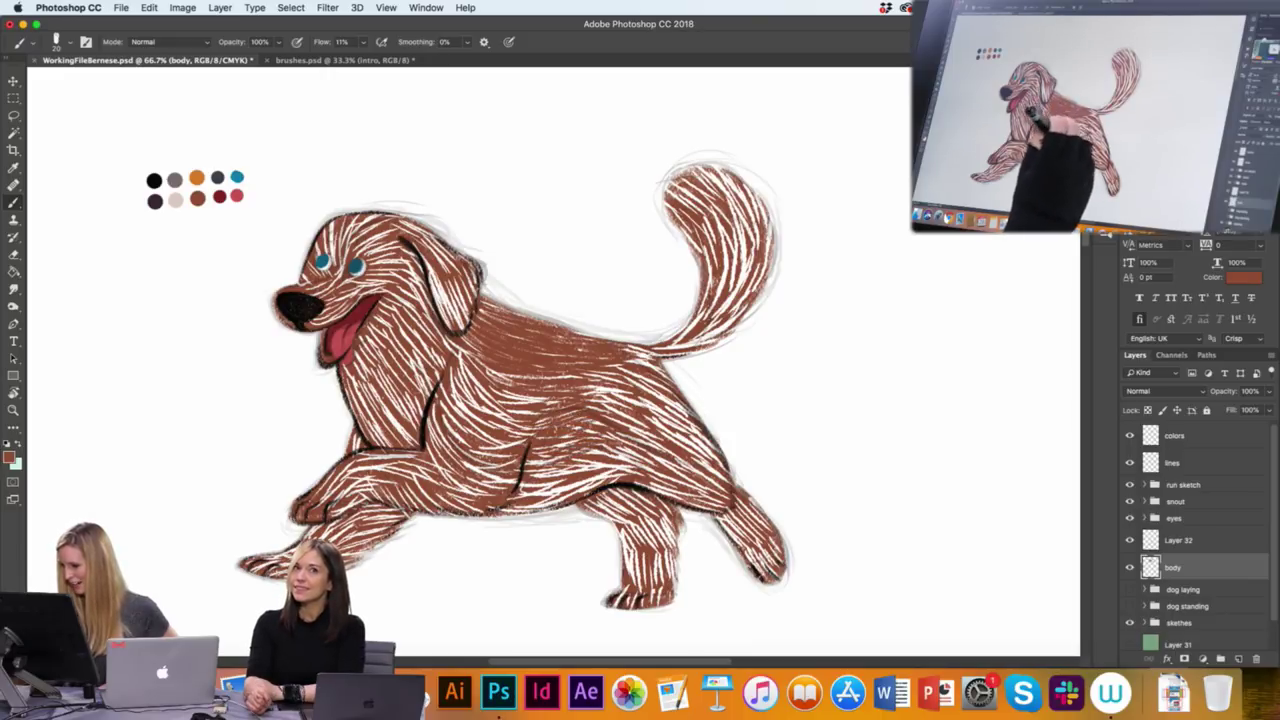
drag(596, 465, 520, 480)
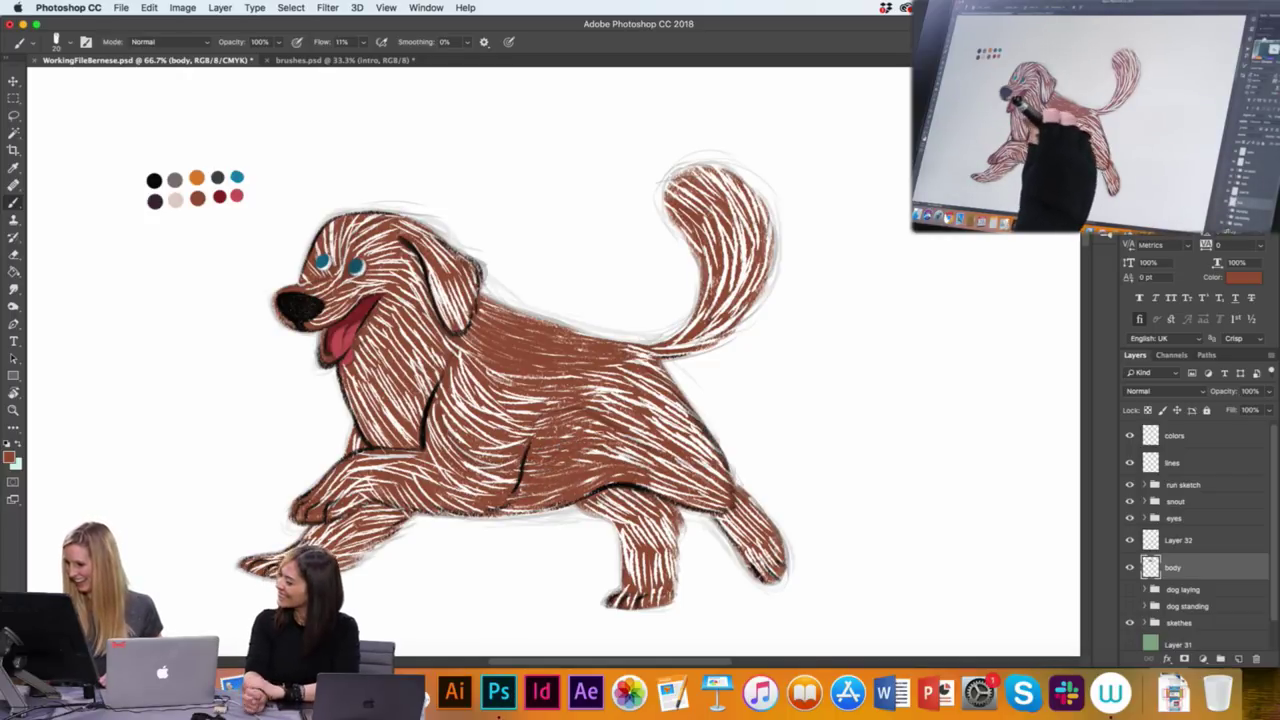
drag(586, 457, 640, 456)
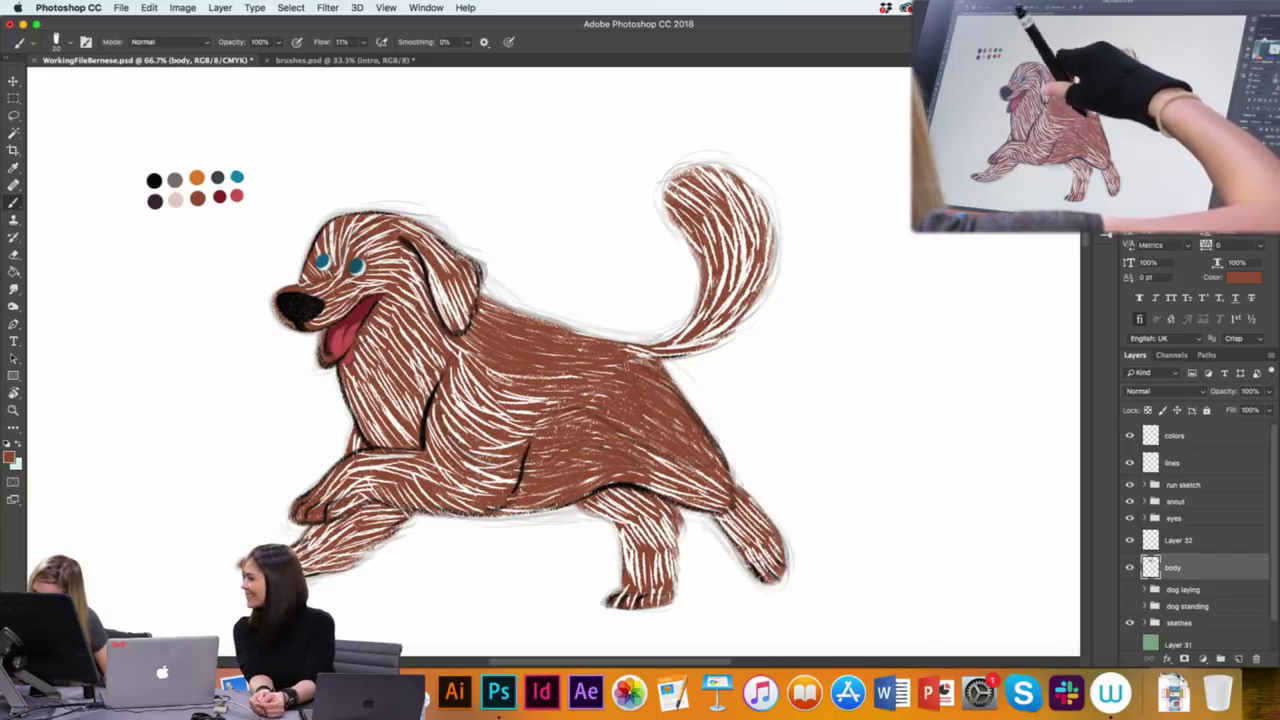
Draw two curved test strokes on the empty canvas above the dog's back and undo both
drag(478, 208, 568, 183)
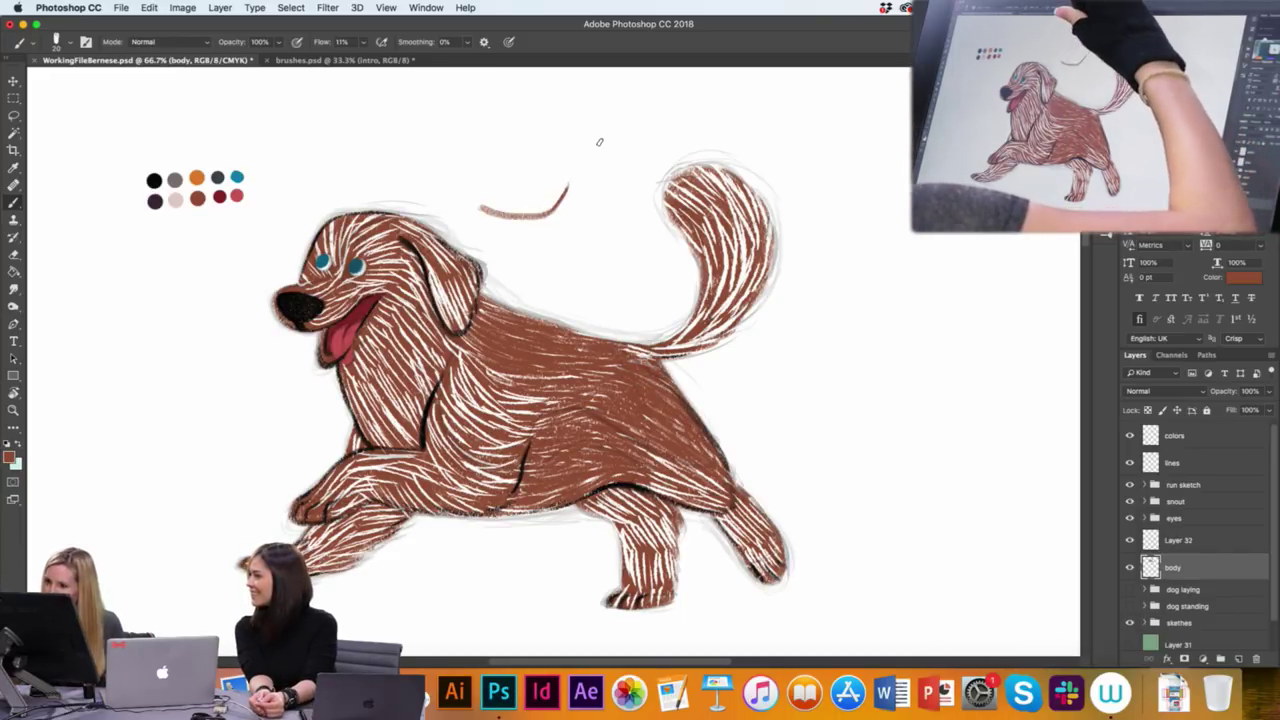
mouse_move(602, 141)
mouse_down()
mouse_move(635, 151)
mouse_move(631, 238)
mouse_move(660, 258)
mouse_up()
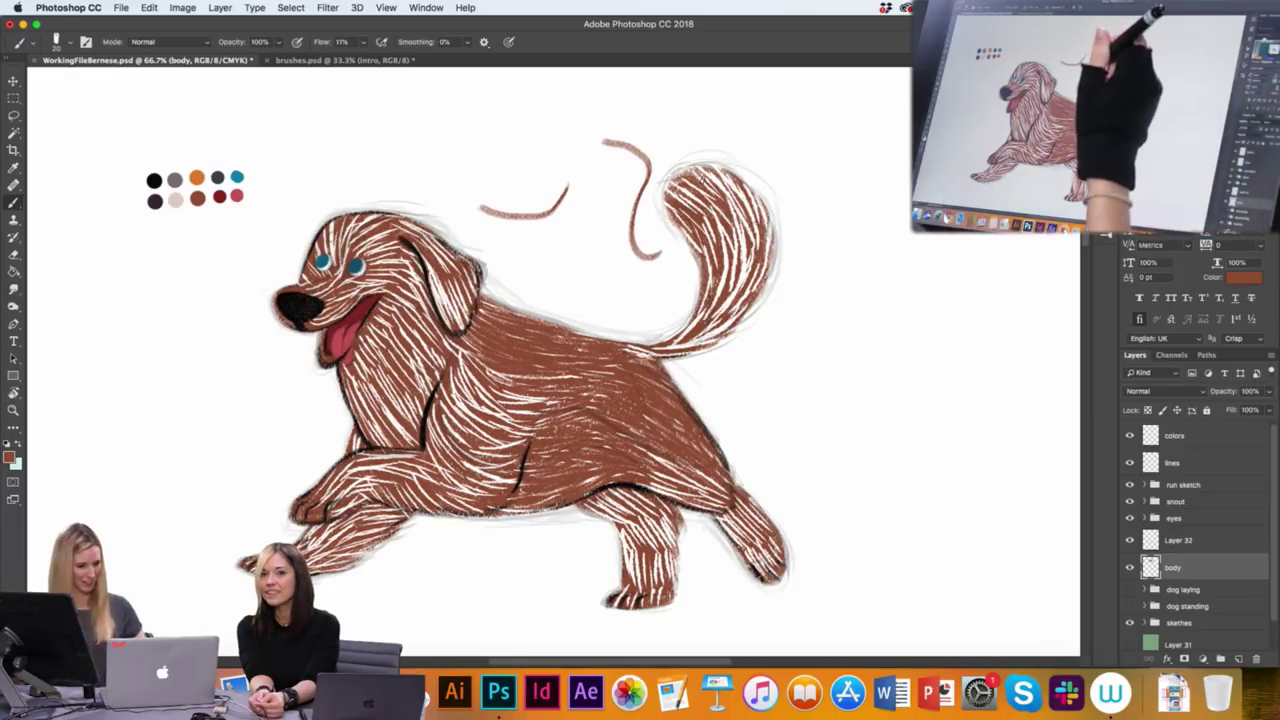
key(super+alt+z)
key(super+alt+z)
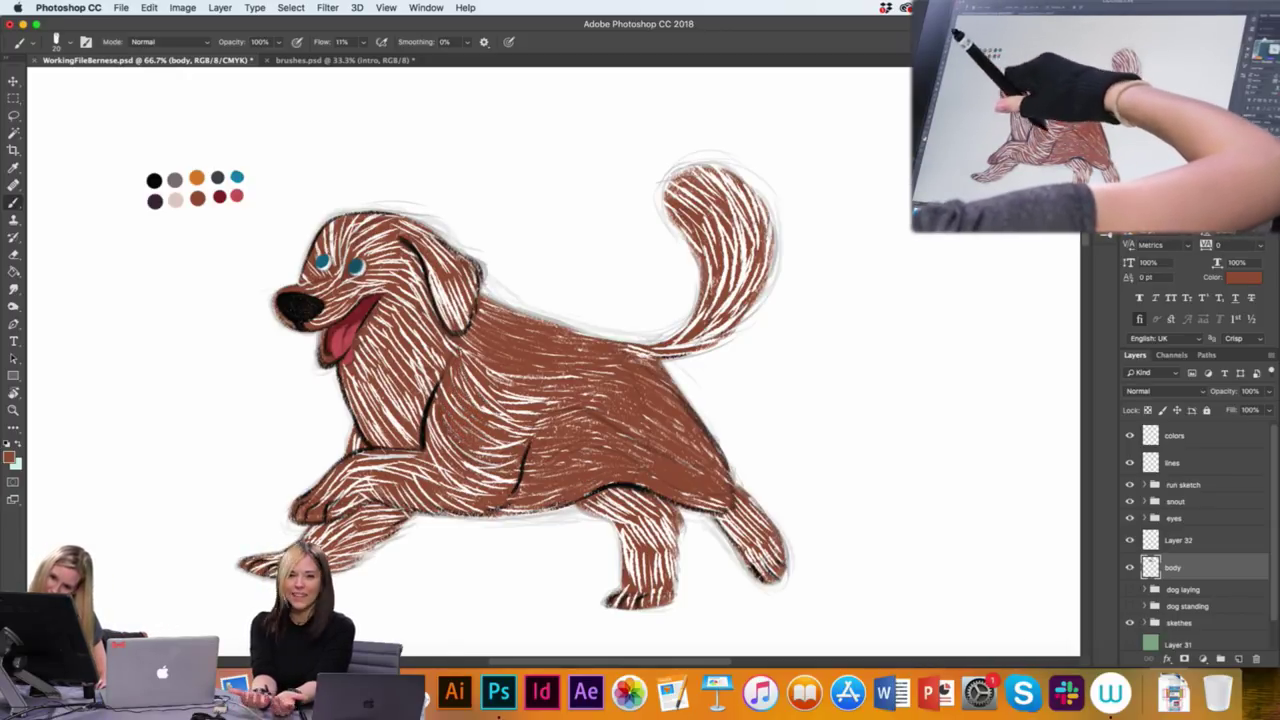
Paint brown fur strokes along the fur direction over the dog's shoulder, upper front leg and the base of the tail
mouse_move(472, 356)
mouse_down()
mouse_move(508, 378)
mouse_move(566, 376)
mouse_move(493, 386)
mouse_move(536, 438)
mouse_move(526, 426)
mouse_up()
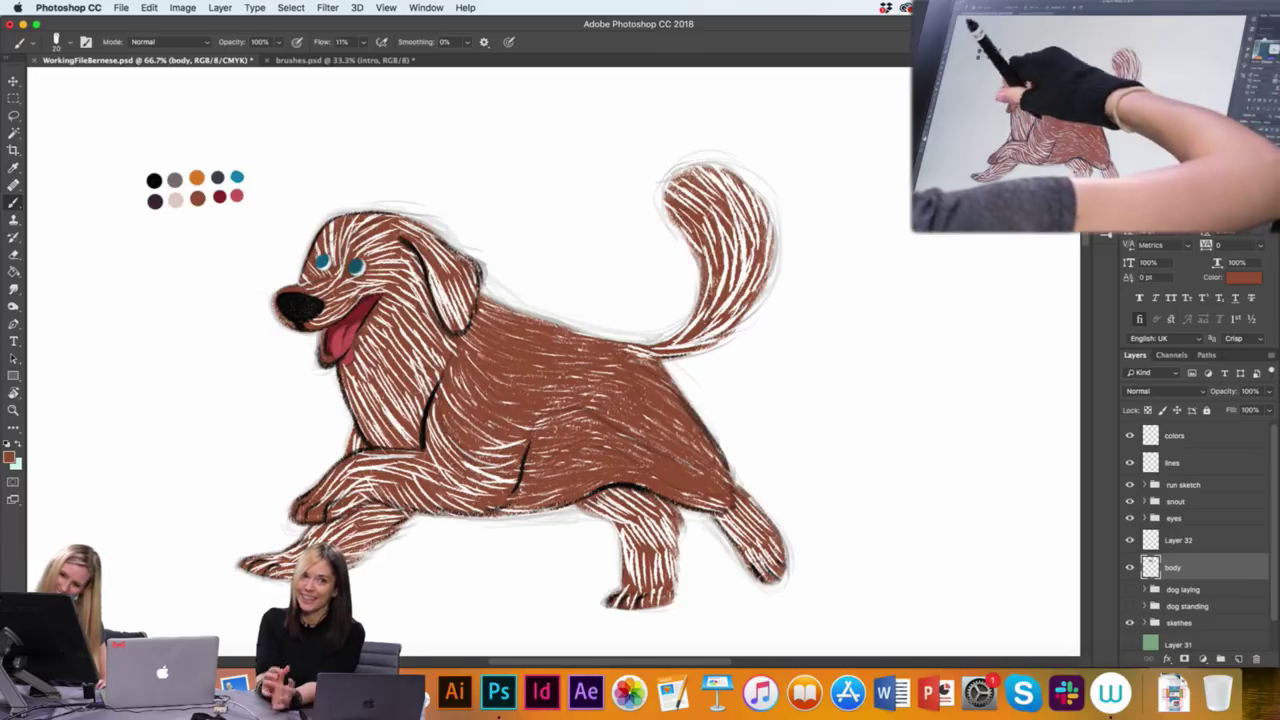
drag(480, 438, 518, 450)
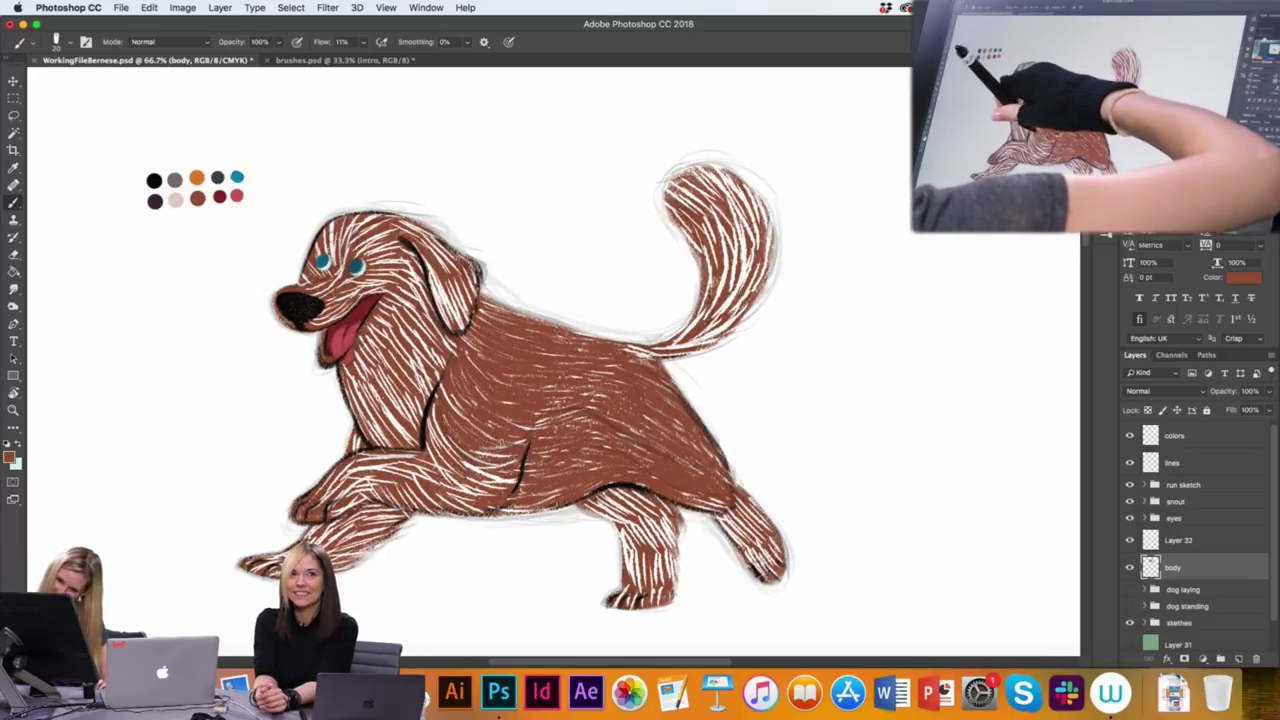
mouse_move(442, 382)
mouse_down()
mouse_move(462, 418)
mouse_move(542, 430)
mouse_move(506, 456)
mouse_move(502, 482)
mouse_up()
drag(440, 434, 456, 452)
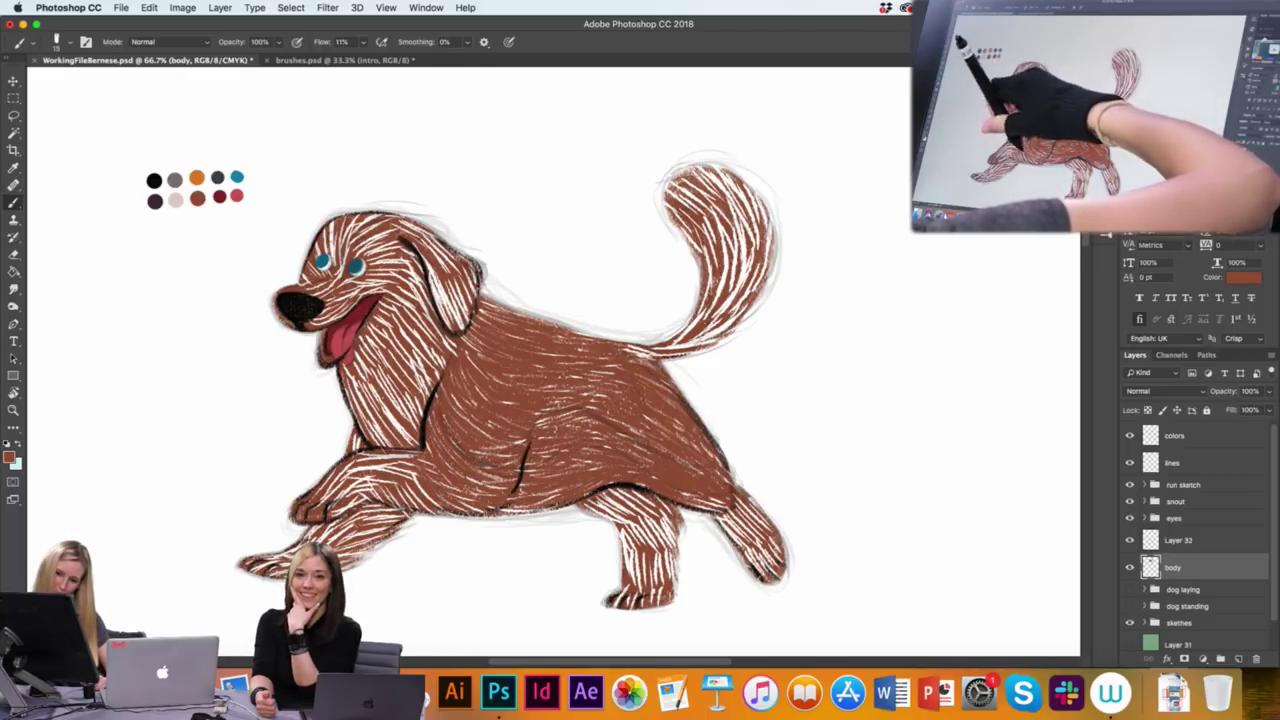
drag(412, 474, 426, 496)
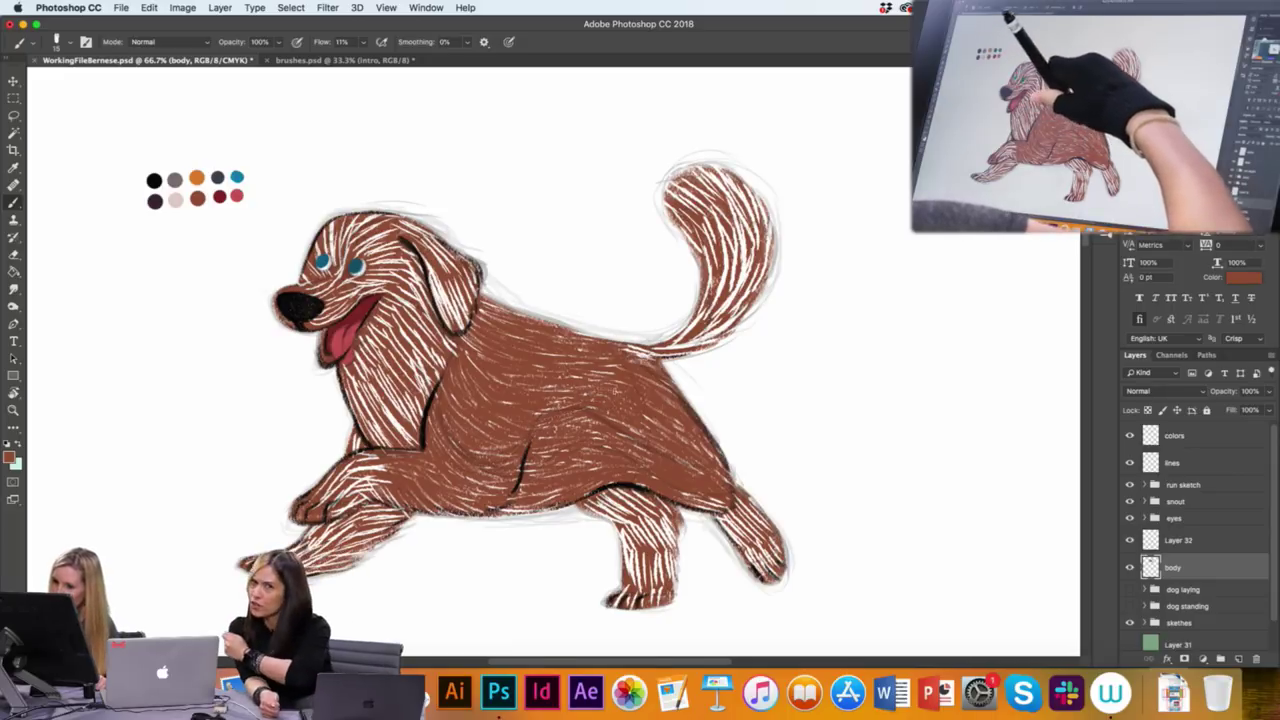
drag(631, 372, 642, 351)
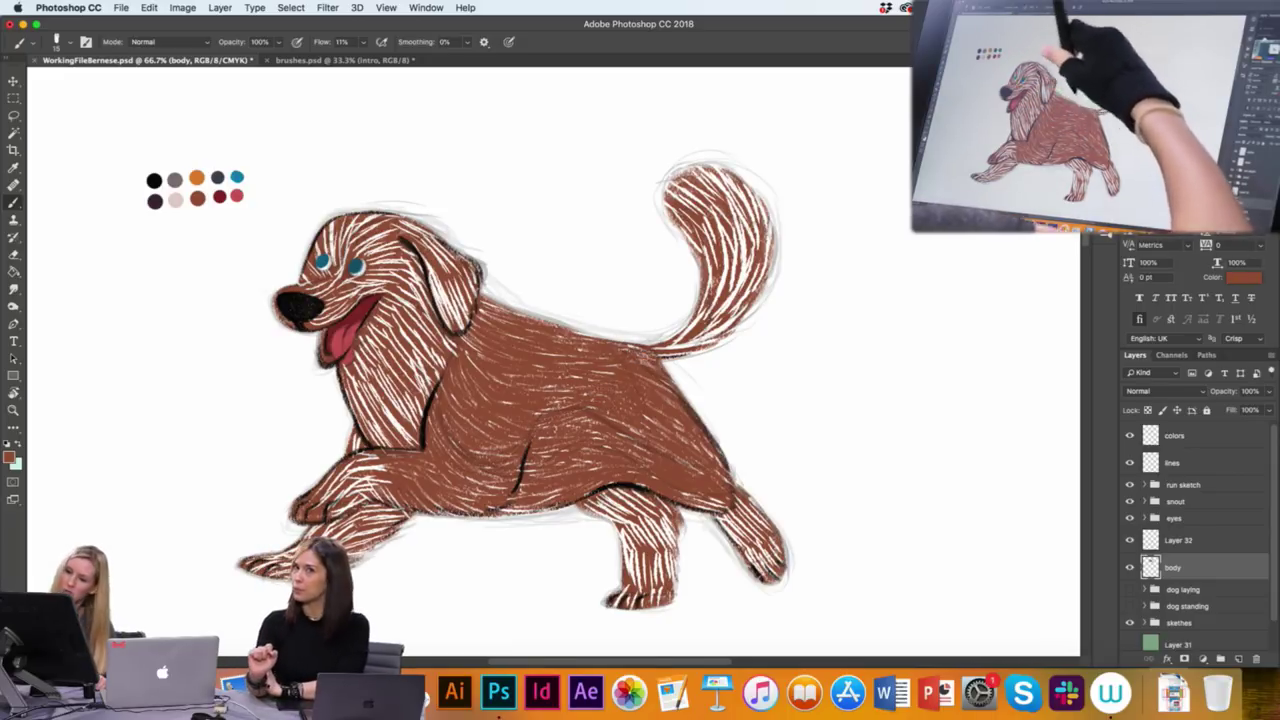
Paint brown fur strokes over the dog's chest, head, ear and neck to soften the white gaps
mouse_move(382, 376)
mouse_down()
mouse_move(412, 440)
mouse_move(370, 405)
mouse_move(368, 440)
mouse_move(372, 430)
mouse_up()
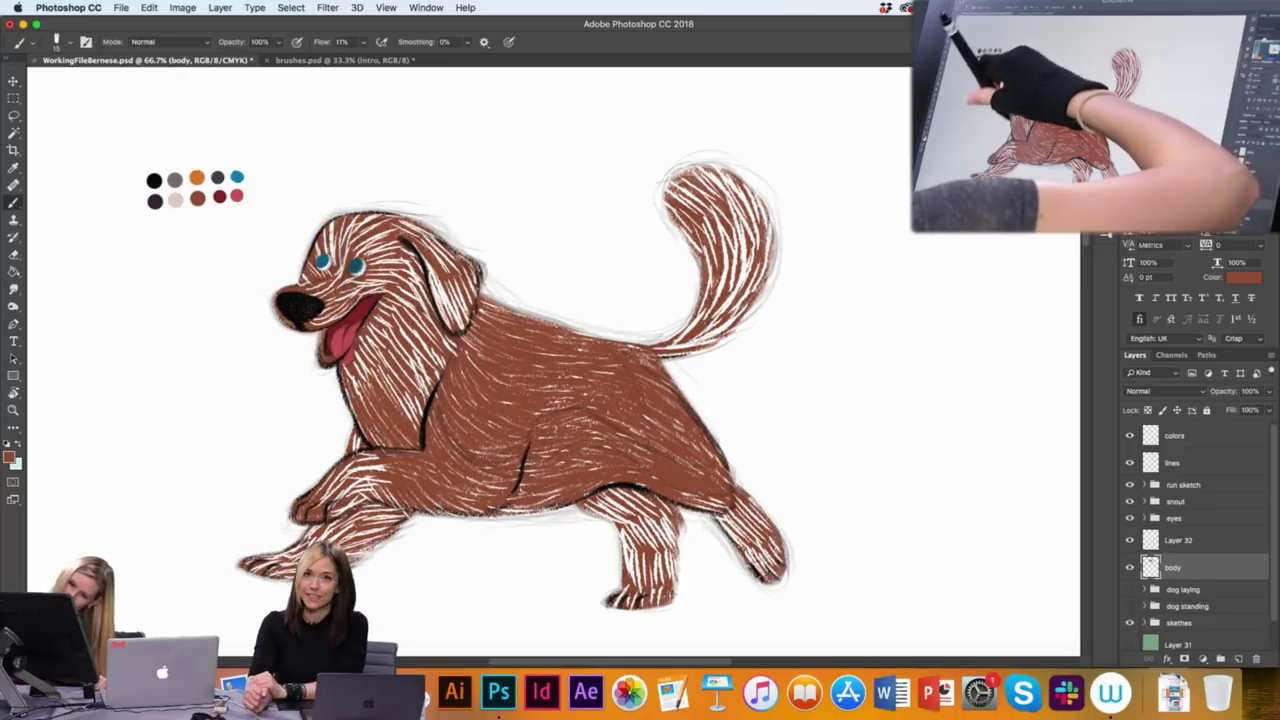
mouse_move(356, 354)
mouse_down()
mouse_move(414, 422)
mouse_move(422, 340)
mouse_move(437, 358)
mouse_move(450, 345)
mouse_move(435, 268)
mouse_move(450, 322)
mouse_move(462, 296)
mouse_move(428, 258)
mouse_move(454, 266)
mouse_move(440, 244)
mouse_move(402, 224)
mouse_up()
drag(452, 264, 440, 246)
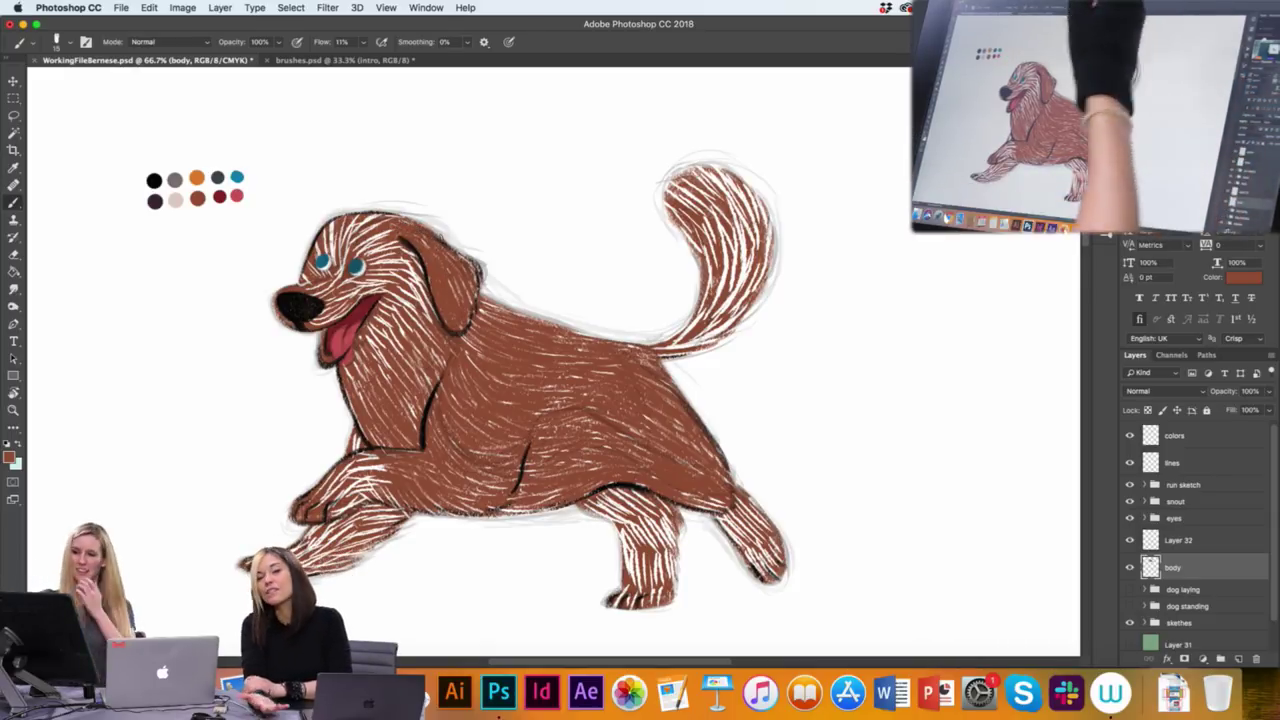
drag(498, 318, 476, 310)
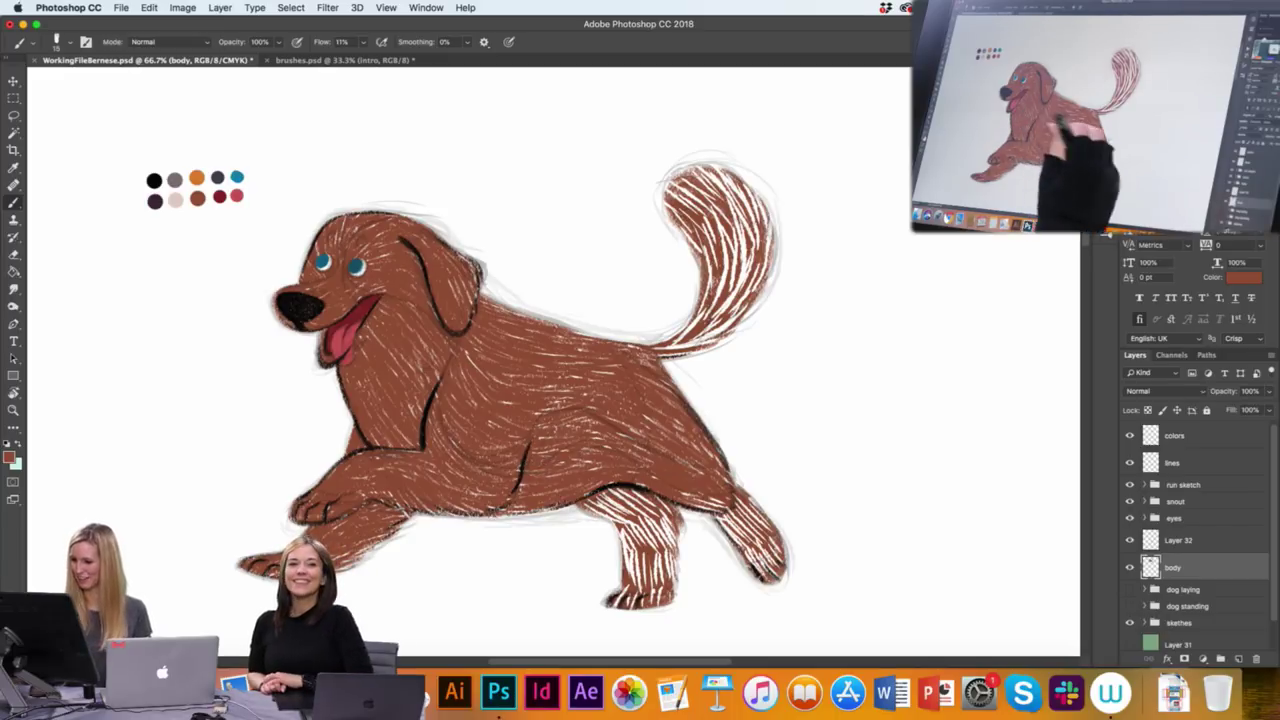
Paint brown fur strokes over both hind legs and paws, following the direction of the fur
mouse_move(590, 512)
mouse_down()
mouse_move(648, 519)
mouse_move(654, 482)
mouse_move(672, 498)
mouse_move(668, 518)
mouse_up()
mouse_move(666, 578)
mouse_down()
mouse_move(670, 540)
mouse_move(654, 508)
mouse_move(634, 520)
mouse_up()
drag(636, 556, 628, 520)
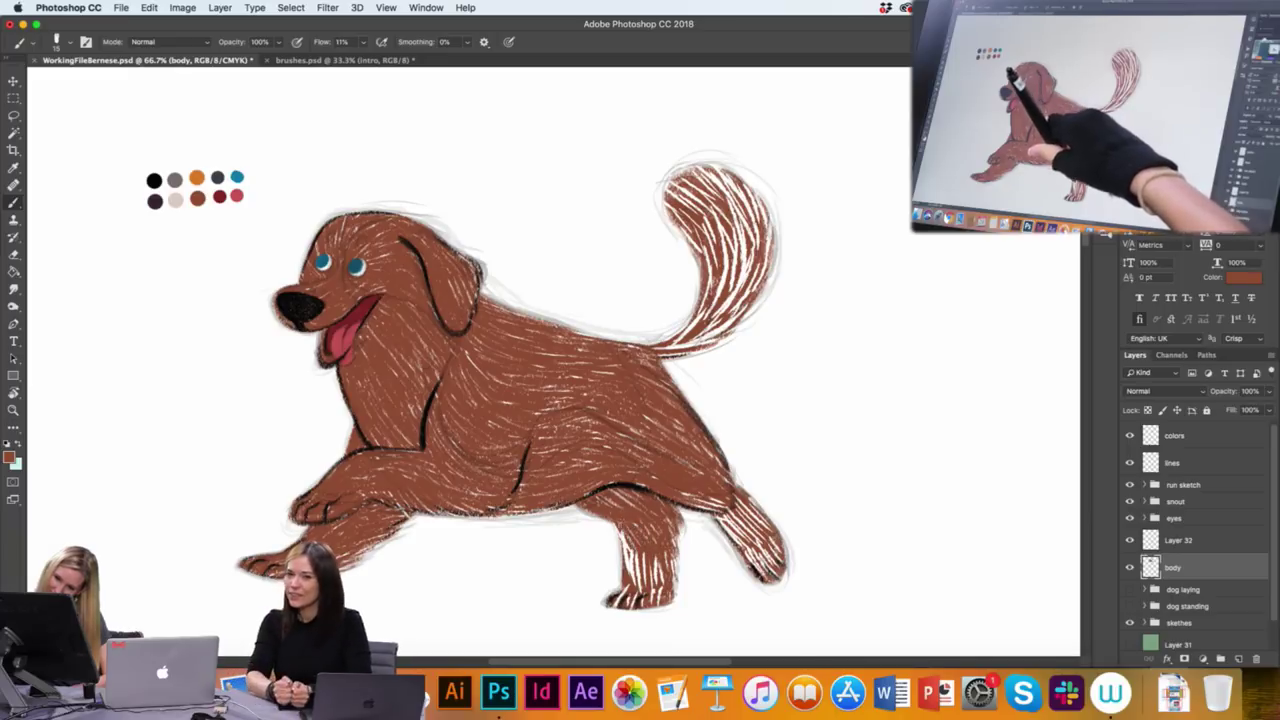
mouse_move(628, 580)
mouse_down()
mouse_move(632, 546)
mouse_move(664, 570)
mouse_up()
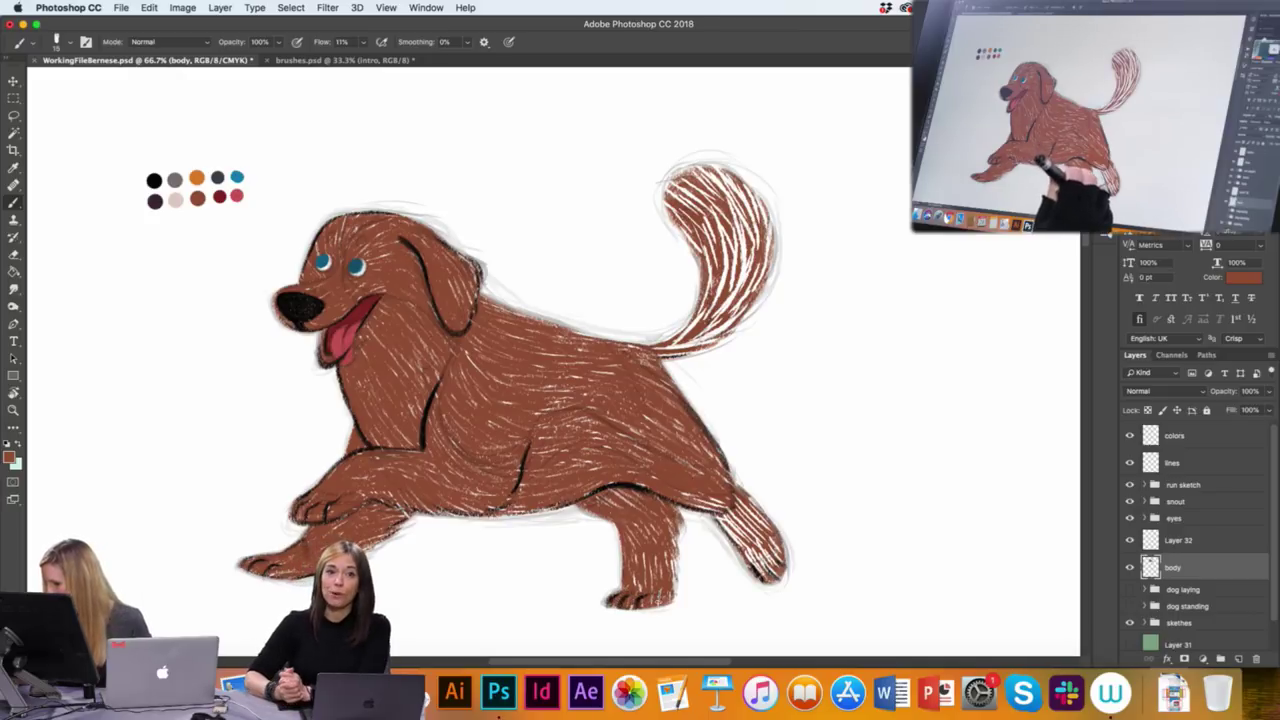
mouse_move(636, 568)
mouse_down()
mouse_move(640, 554)
mouse_move(652, 568)
mouse_move(674, 560)
mouse_move(676, 534)
mouse_move(718, 514)
mouse_up()
mouse_move(754, 558)
mouse_down()
mouse_move(730, 516)
mouse_move(738, 496)
mouse_up()
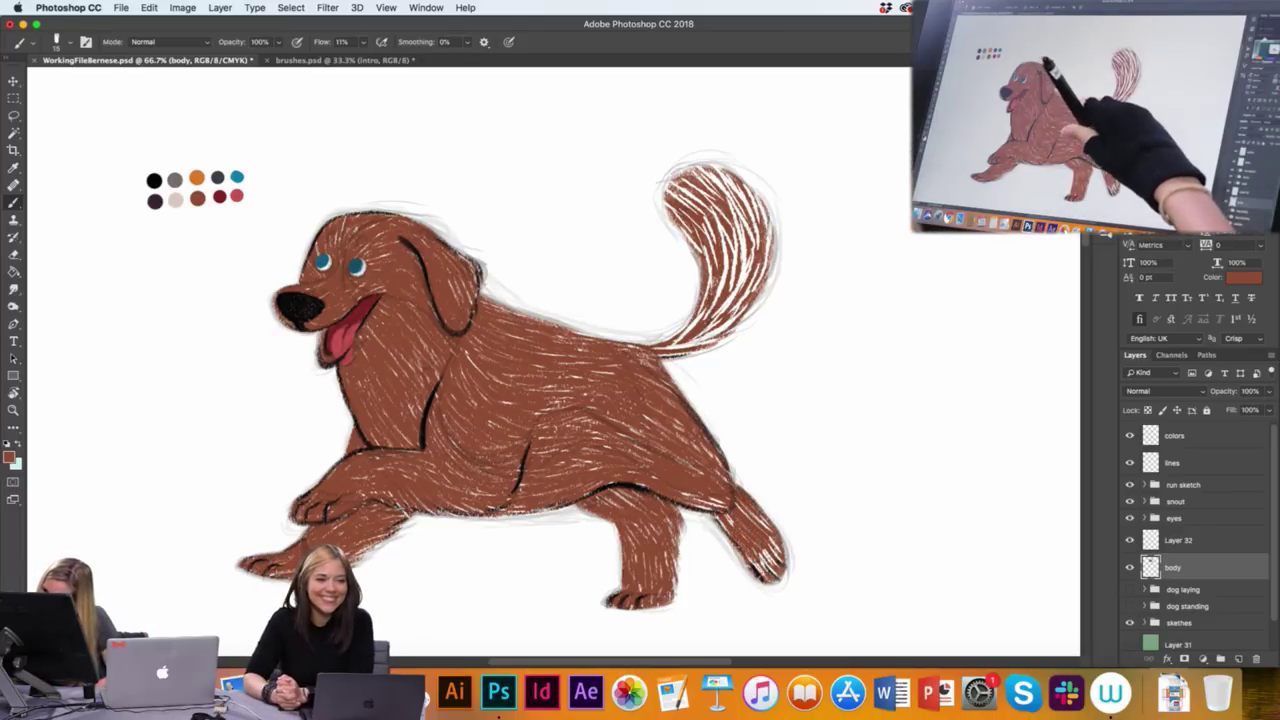
mouse_move(772, 552)
mouse_down()
mouse_move(762, 512)
mouse_move(758, 574)
mouse_up()
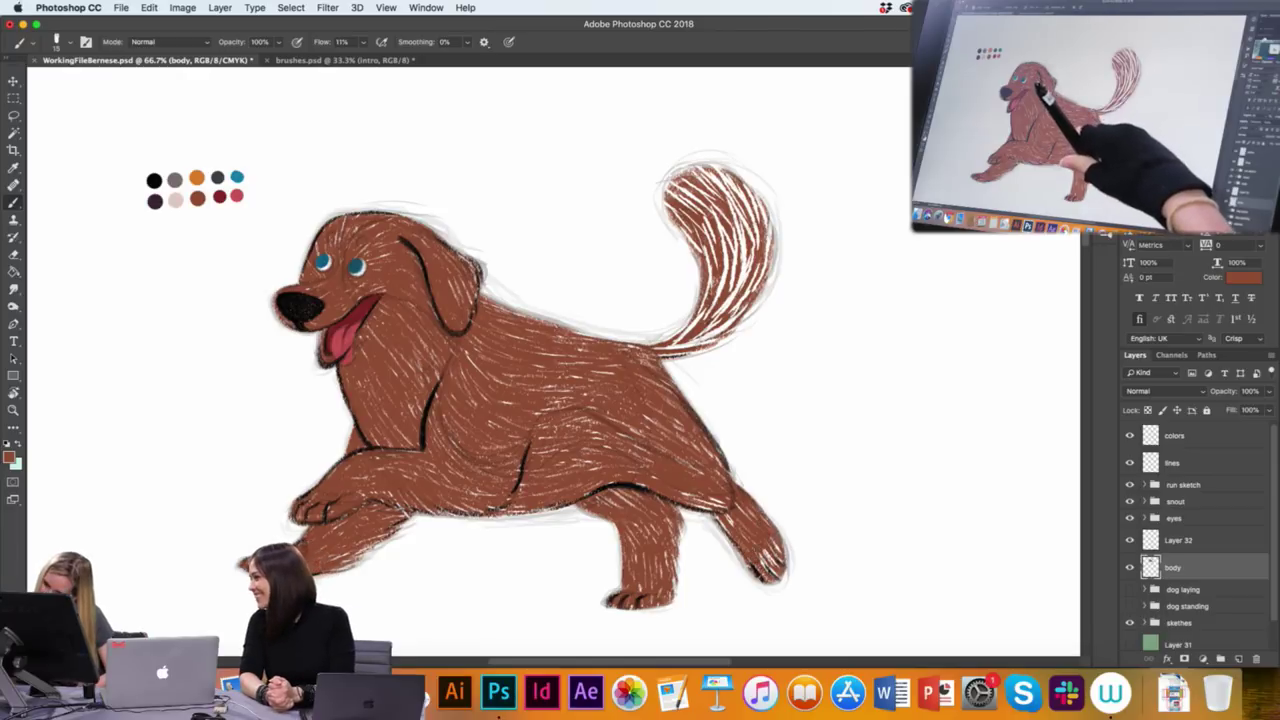
drag(728, 510, 684, 494)
Paint brown fur strokes along the curve of the tail from its base to the tip, narrowing the white gaps
mouse_move(662, 349)
mouse_down()
mouse_move(726, 327)
mouse_move(746, 272)
mouse_up()
mouse_move(732, 316)
mouse_down()
mouse_move(752, 280)
mouse_move(750, 292)
mouse_move(734, 240)
mouse_up()
mouse_move(684, 336)
mouse_down()
mouse_move(720, 278)
mouse_move(704, 312)
mouse_move(708, 326)
mouse_move(732, 324)
mouse_move(686, 224)
mouse_move(730, 208)
mouse_move(730, 222)
mouse_up()
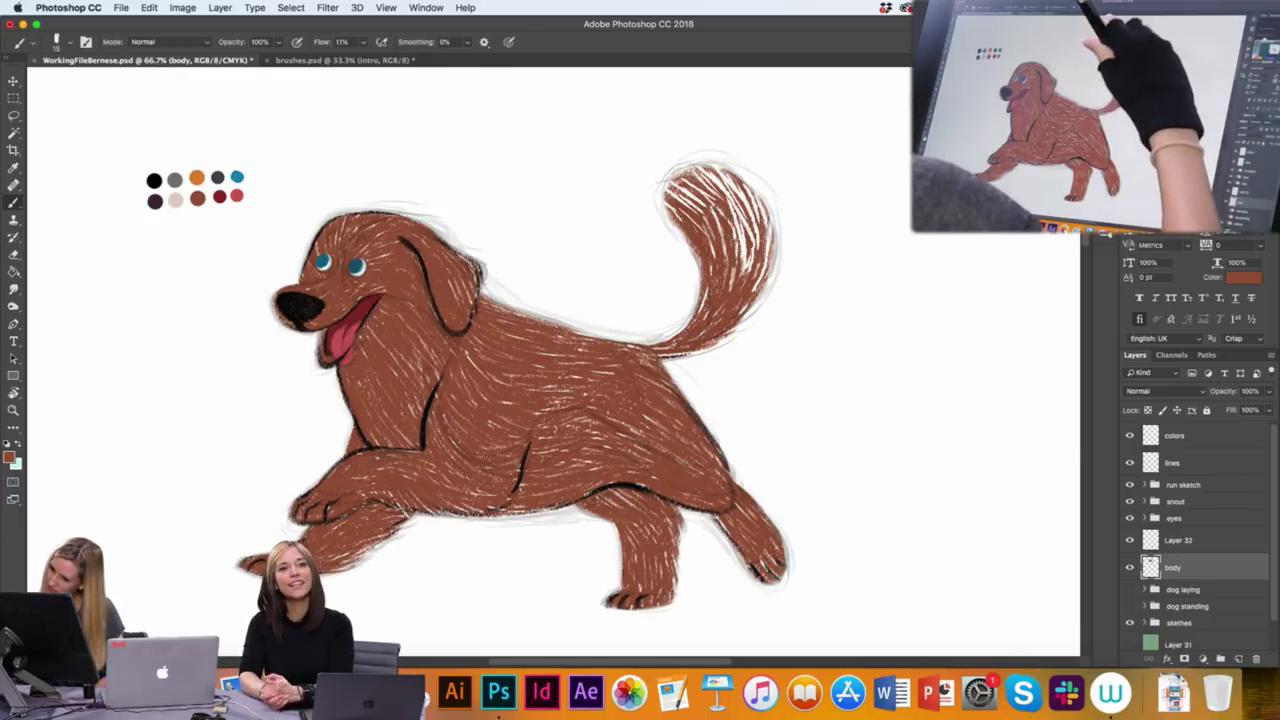
mouse_move(738, 266)
mouse_down()
mouse_move(748, 216)
mouse_move(750, 232)
mouse_up()
drag(732, 288, 758, 204)
drag(760, 252, 766, 200)
mouse_move(760, 282)
mouse_down()
mouse_move(752, 188)
mouse_move(728, 168)
mouse_up()
mouse_move(734, 238)
mouse_down()
mouse_move(734, 194)
mouse_move(740, 204)
mouse_up()
mouse_move(752, 270)
mouse_down()
mouse_move(712, 204)
mouse_move(726, 250)
mouse_up()
mouse_move(712, 258)
mouse_down()
mouse_move(682, 188)
mouse_move(700, 184)
mouse_up()
drag(720, 200, 700, 174)
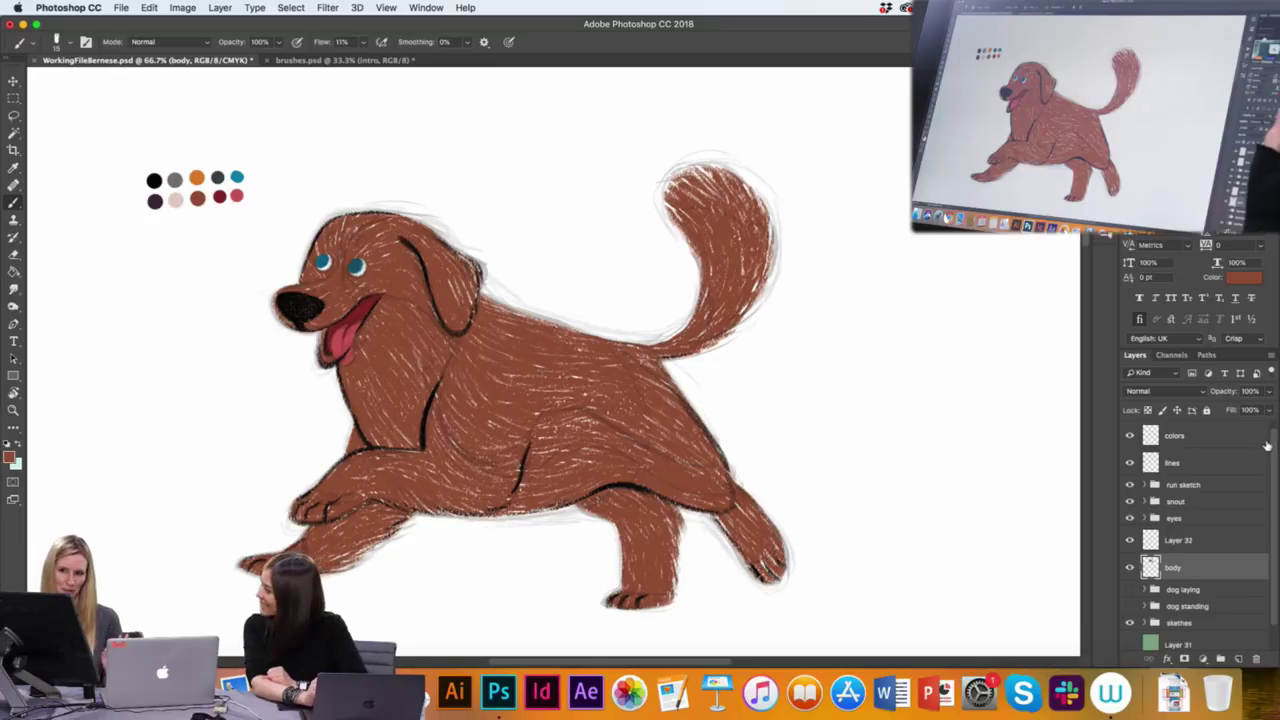
Show the green Layer 31 as the backdrop behind the dog
scroll(1145, 610, down, 2)
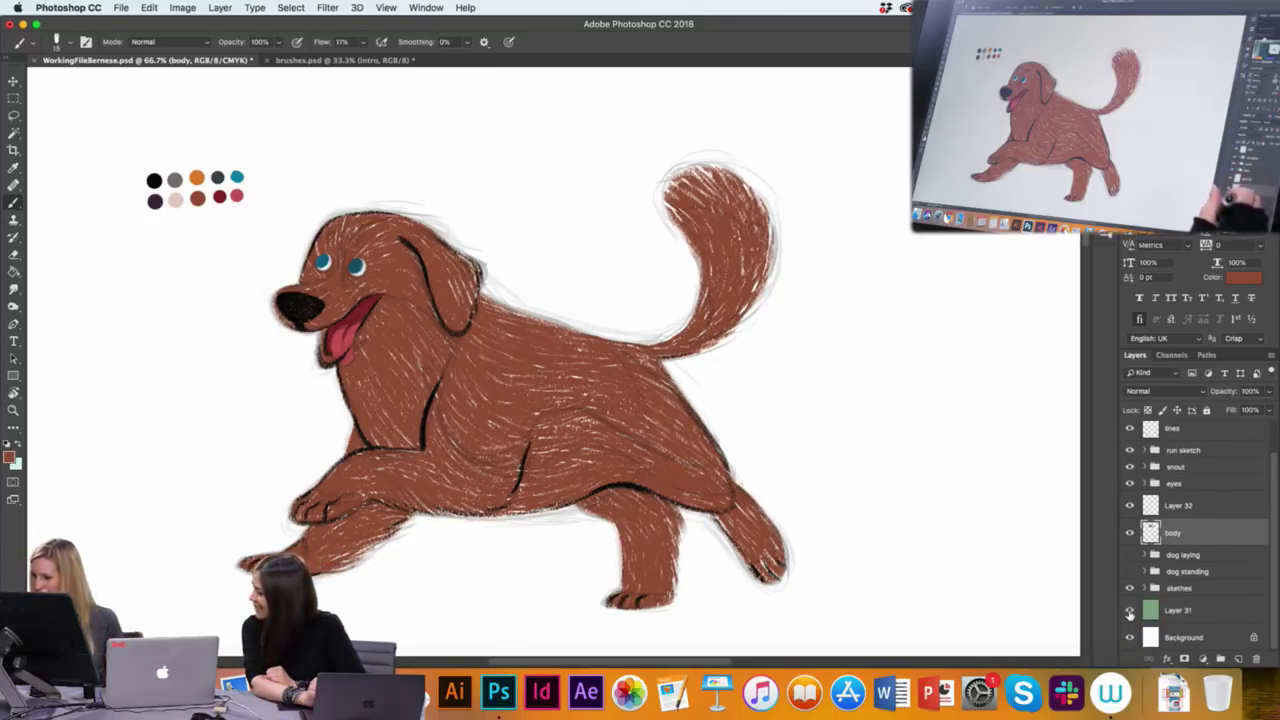
click(1130, 610)
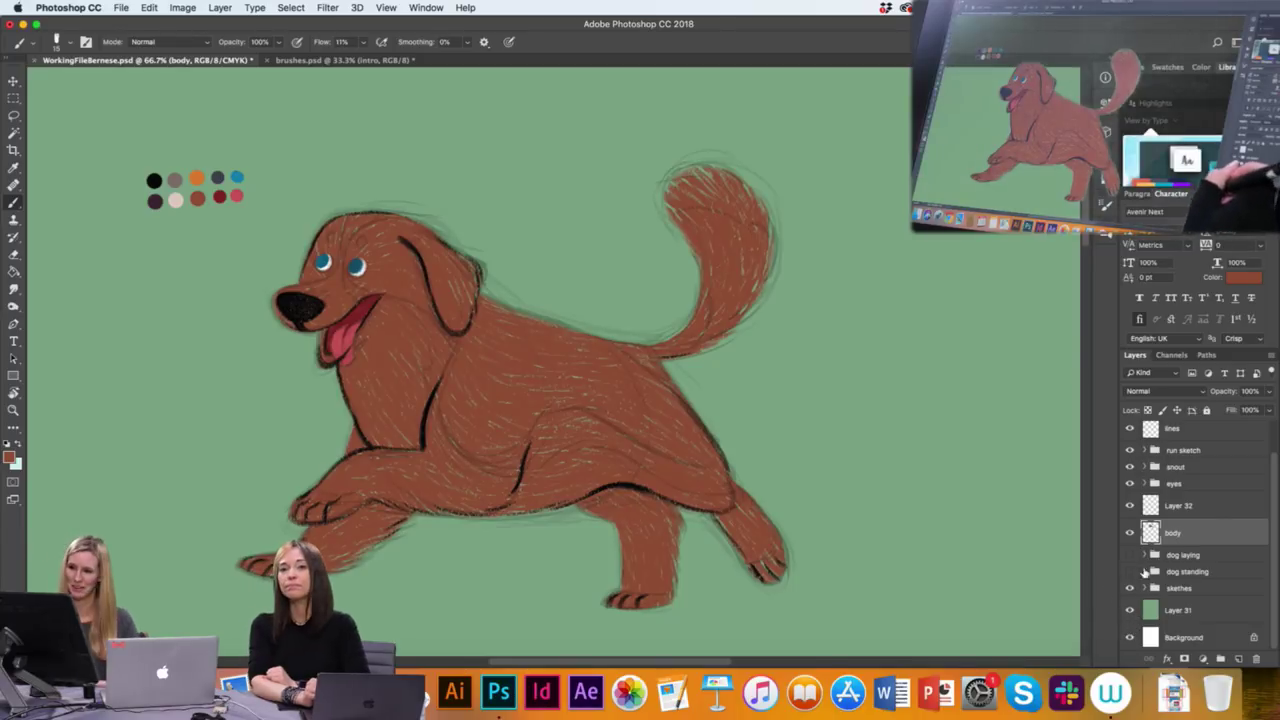
On a new layer above the body layer, lasso a loose area around the whole dog and fill it with the dark purple swatch colour
scroll(1275, 525, up, 2)
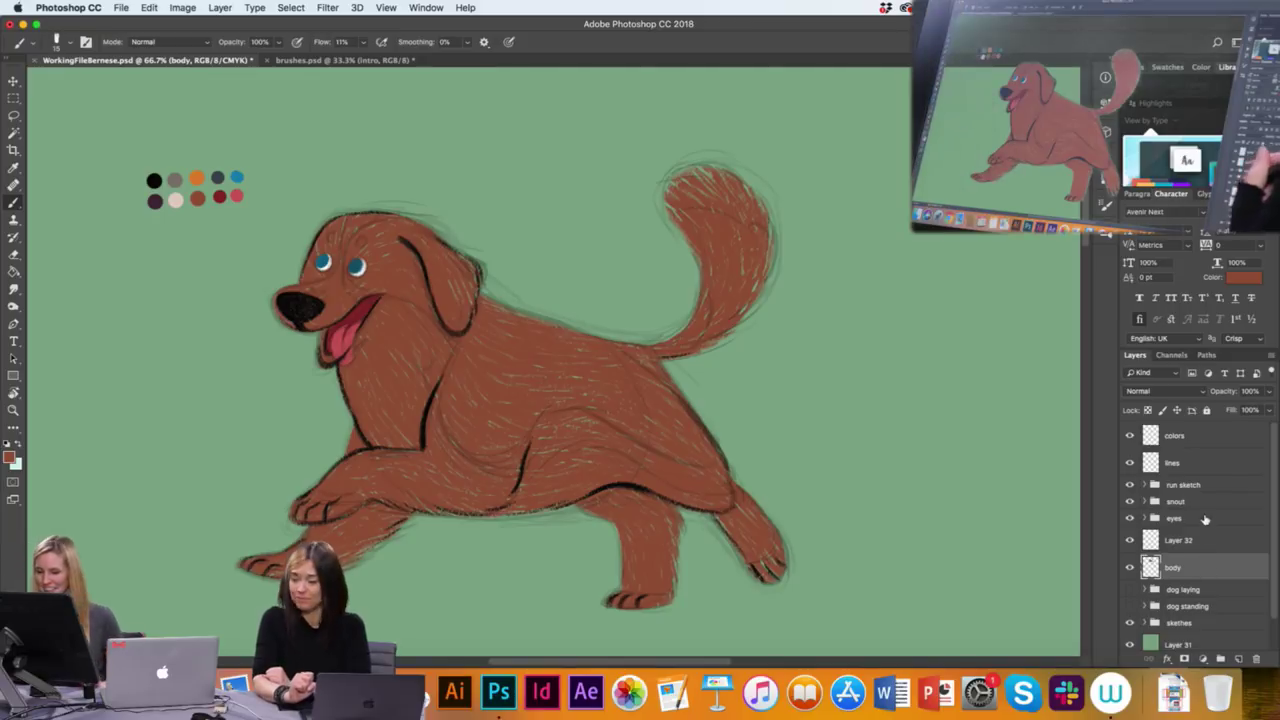
click(1239, 660)
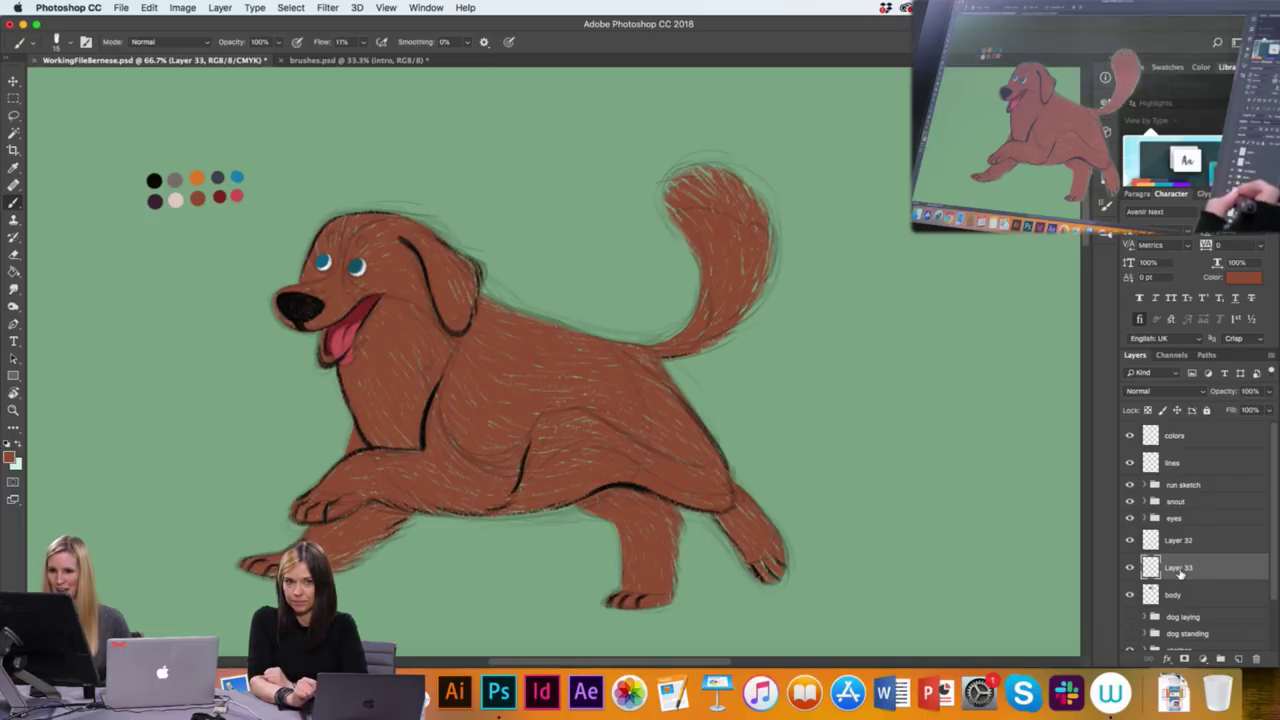
alt+click(155, 199)
key(l)
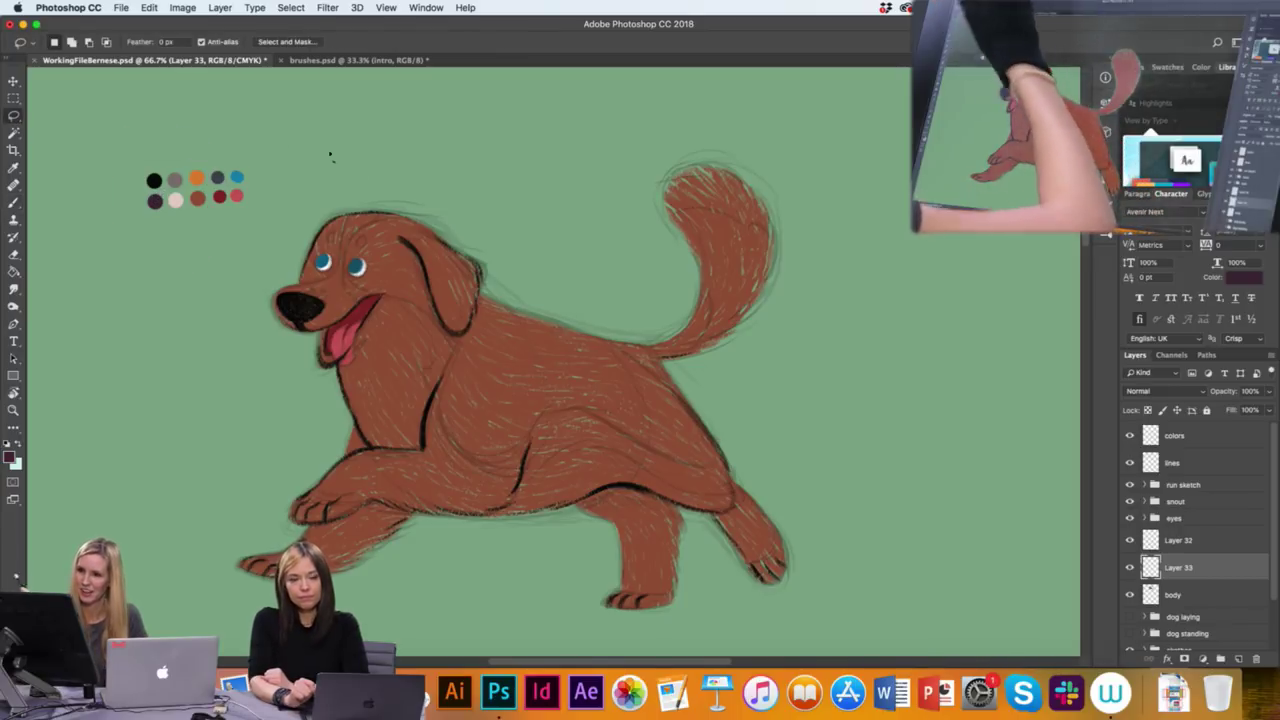
mouse_move(403, 168)
mouse_down()
mouse_move(244, 307)
mouse_move(215, 437)
mouse_move(215, 592)
mouse_move(492, 604)
mouse_move(633, 640)
mouse_move(762, 629)
mouse_move(825, 568)
mouse_move(825, 240)
mouse_move(759, 154)
mouse_move(666, 146)
mouse_move(577, 188)
mouse_move(495, 196)
mouse_move(405, 170)
mouse_up()
key(g)
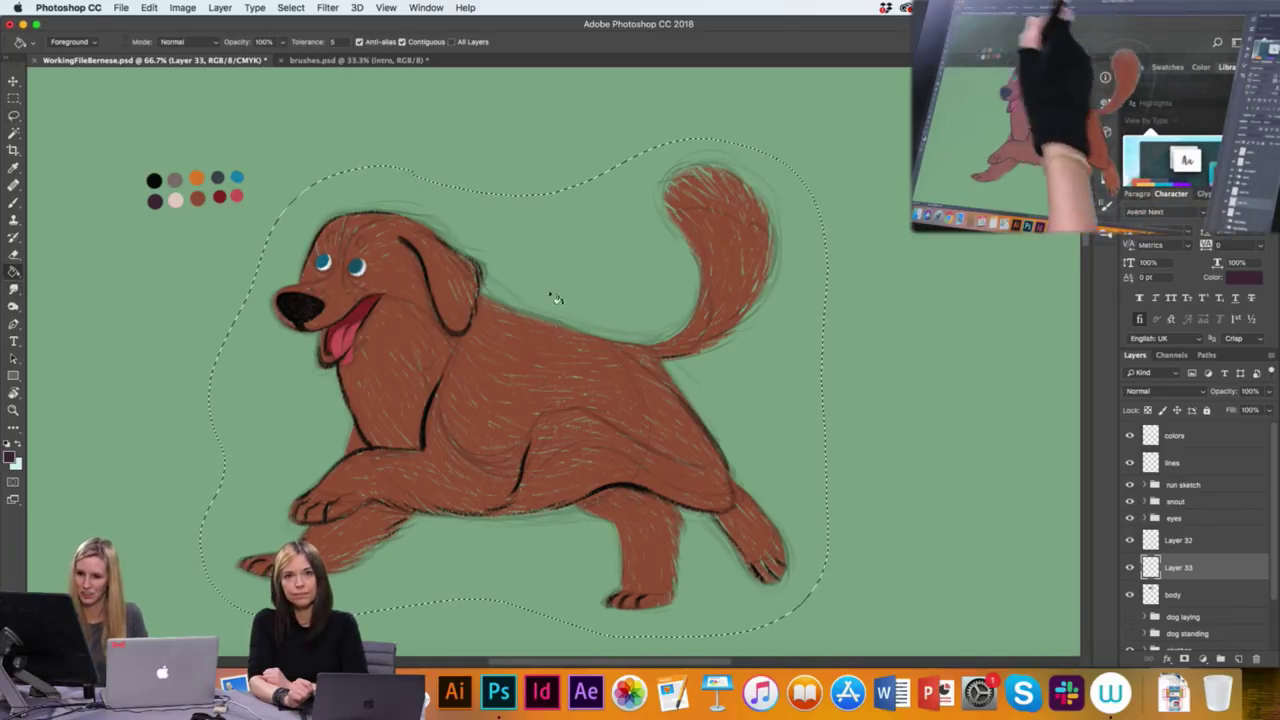
click(597, 413)
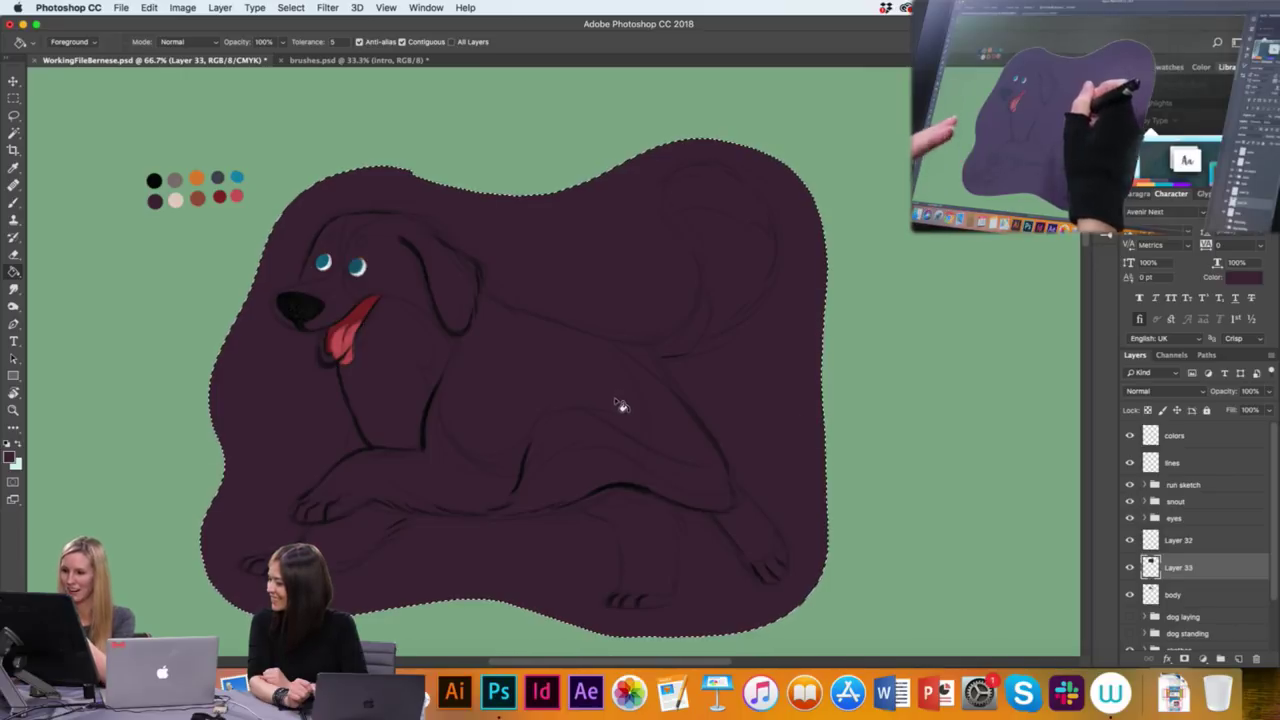
Clip the dark purple fill layer to the body layer so it shows only on the fur strokes, and clear the selection
right_click(1179, 568)
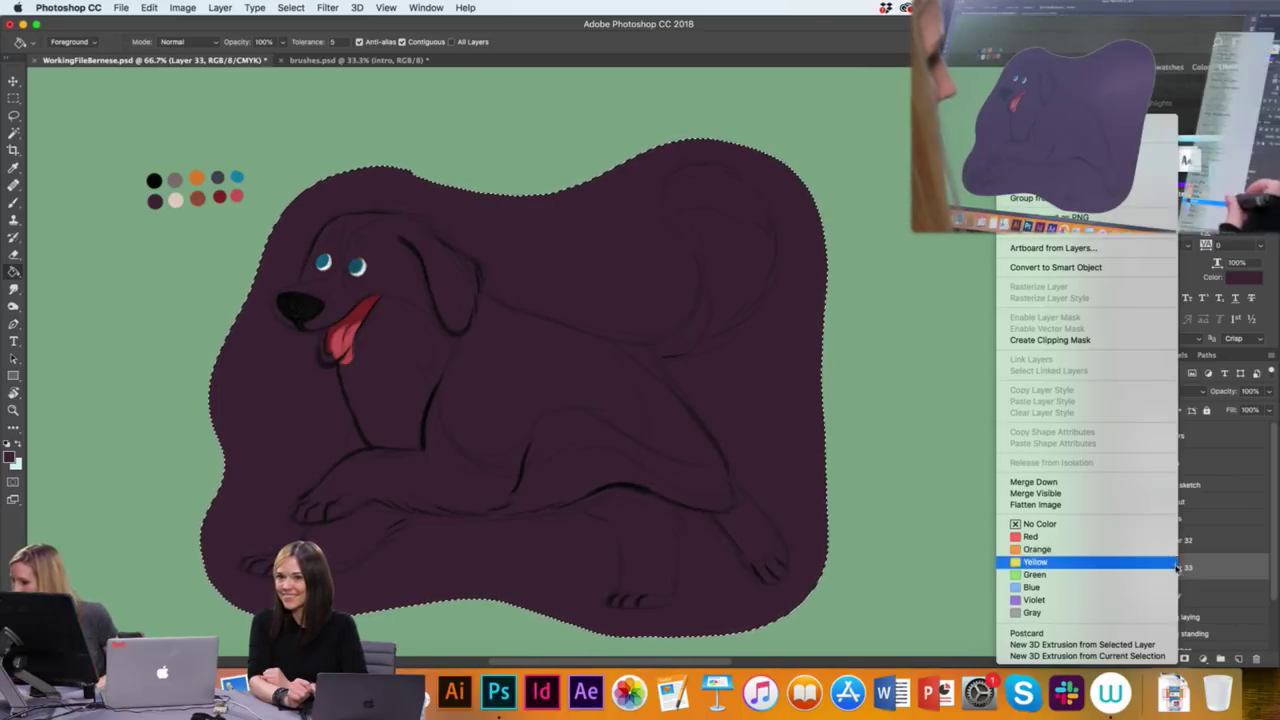
click(1100, 340)
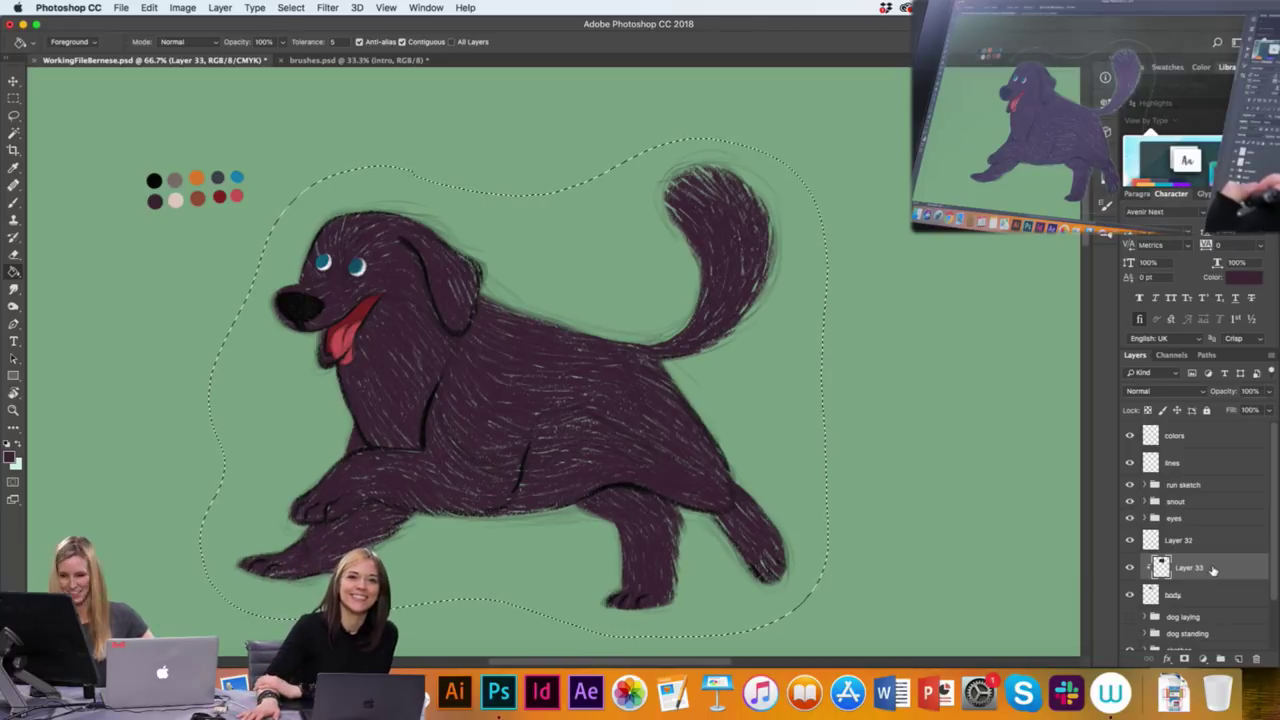
key(super+d)
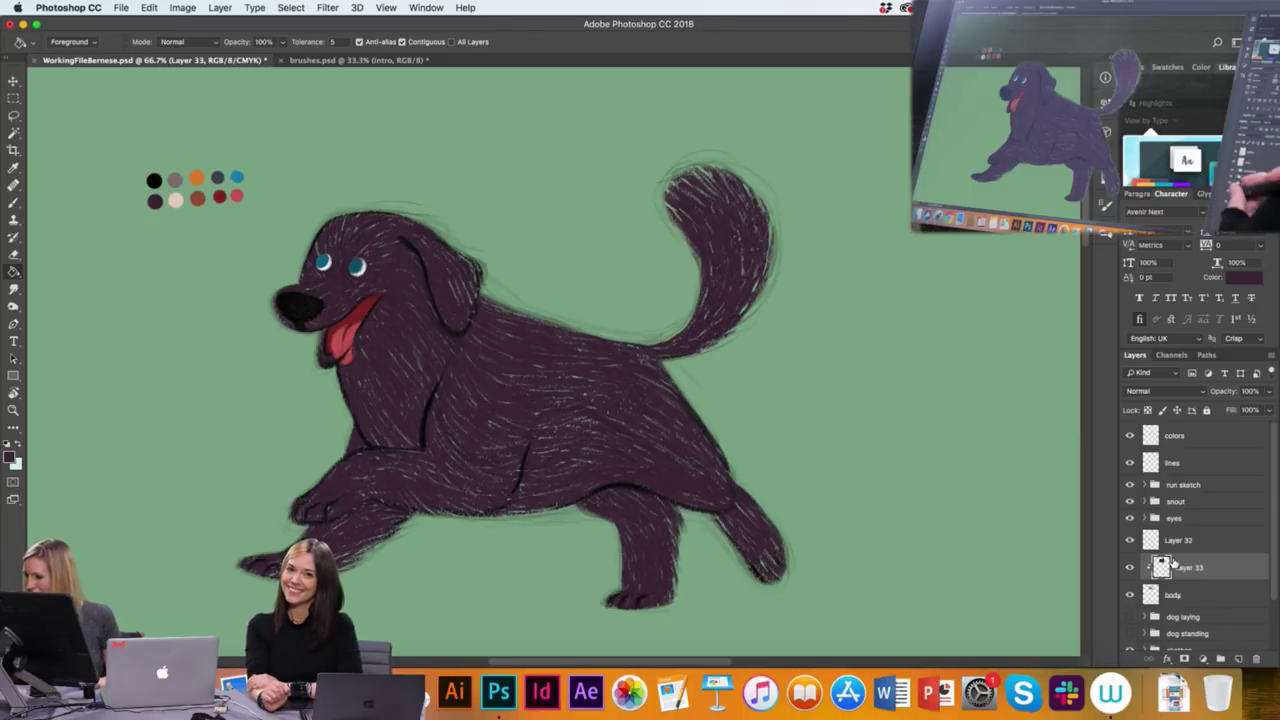
Add a new layer above the purple layer, clip it to the body too, and load the brush with the cream swatch colour
click(1238, 659)
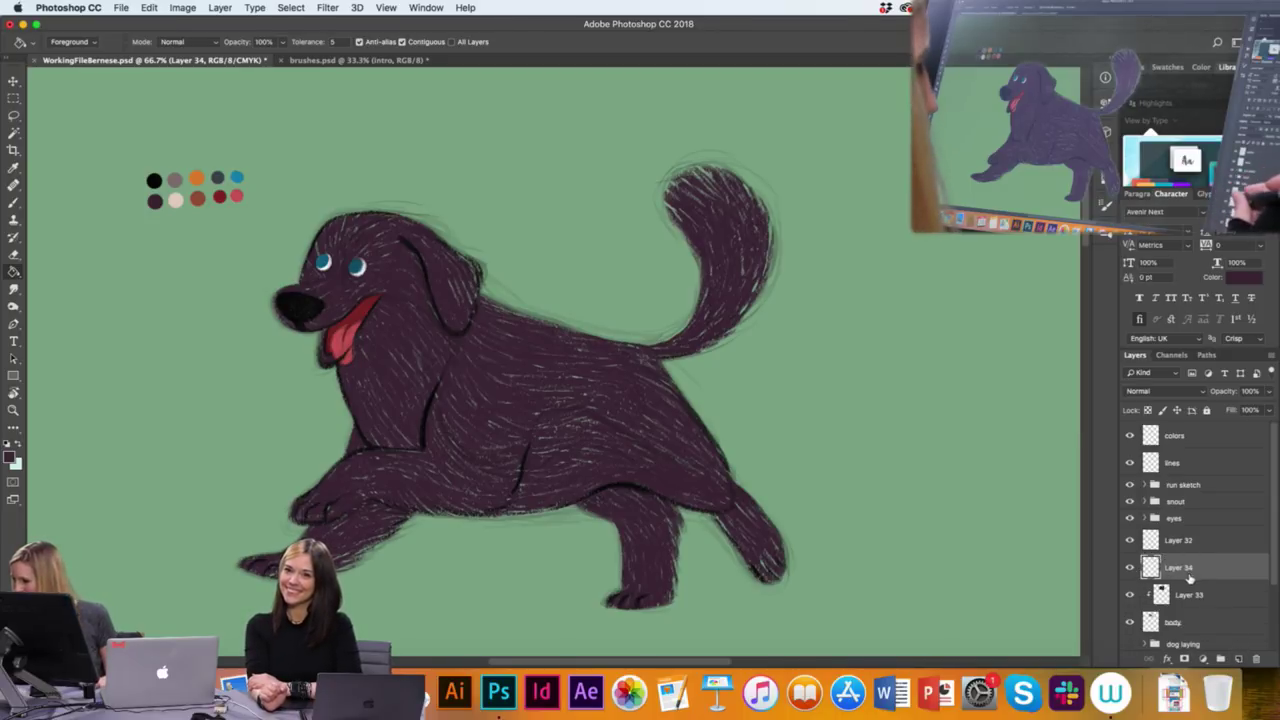
right_click(1192, 569)
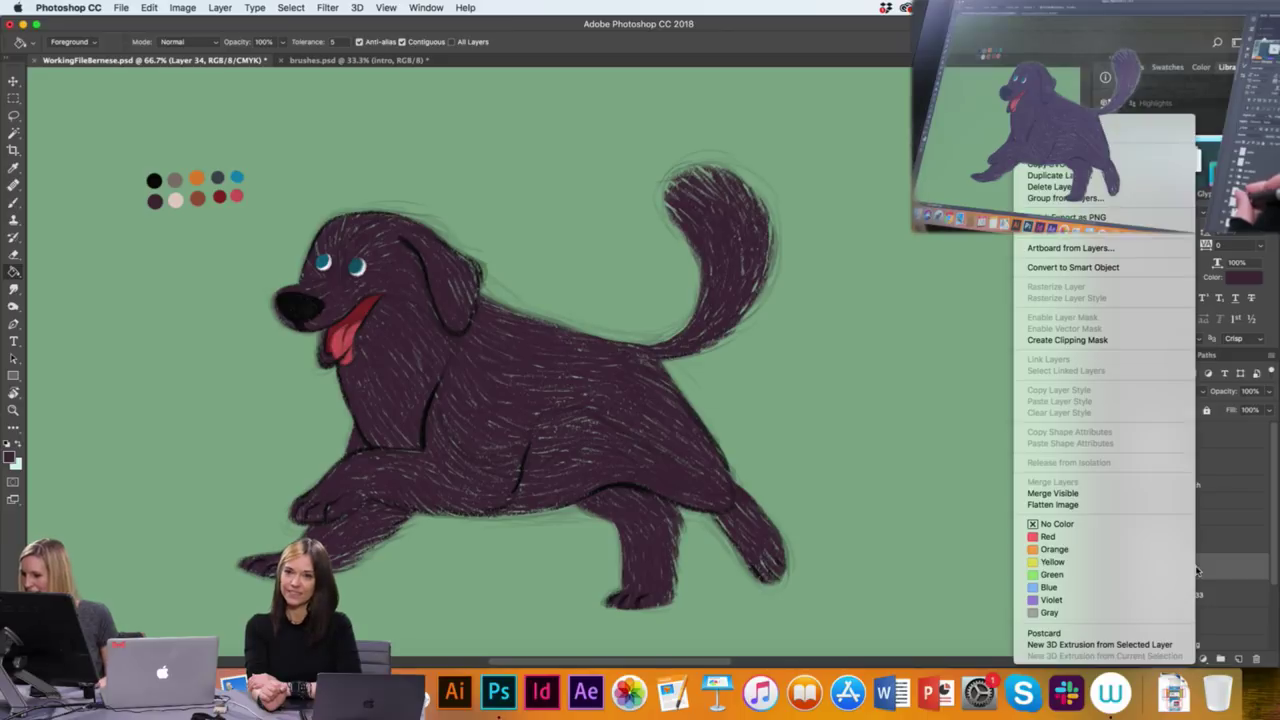
click(1105, 341)
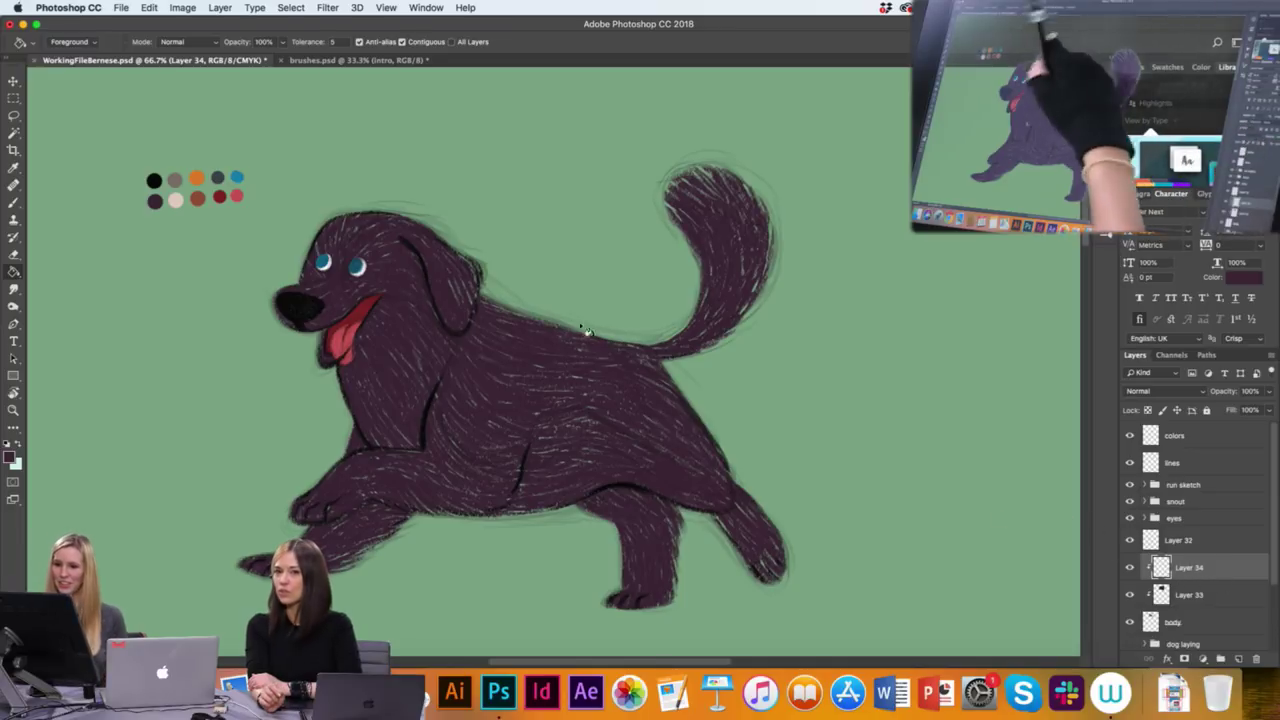
click(14, 202)
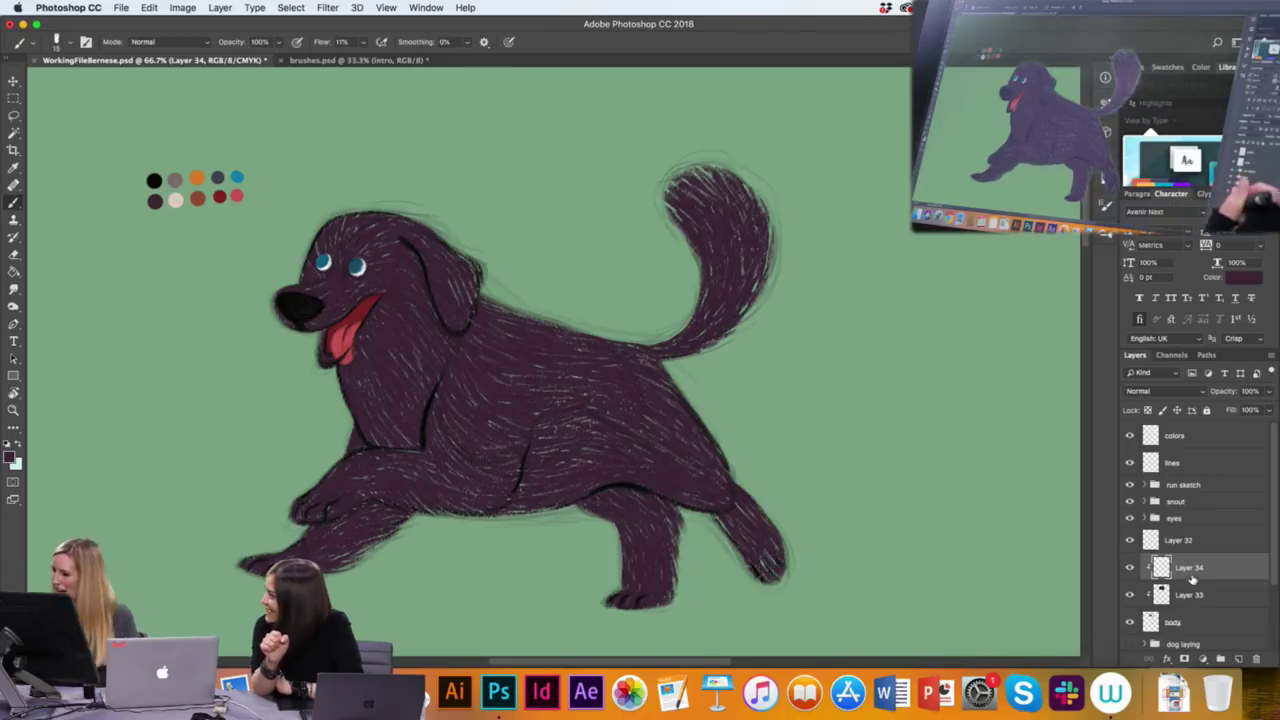
alt+click(175, 200)
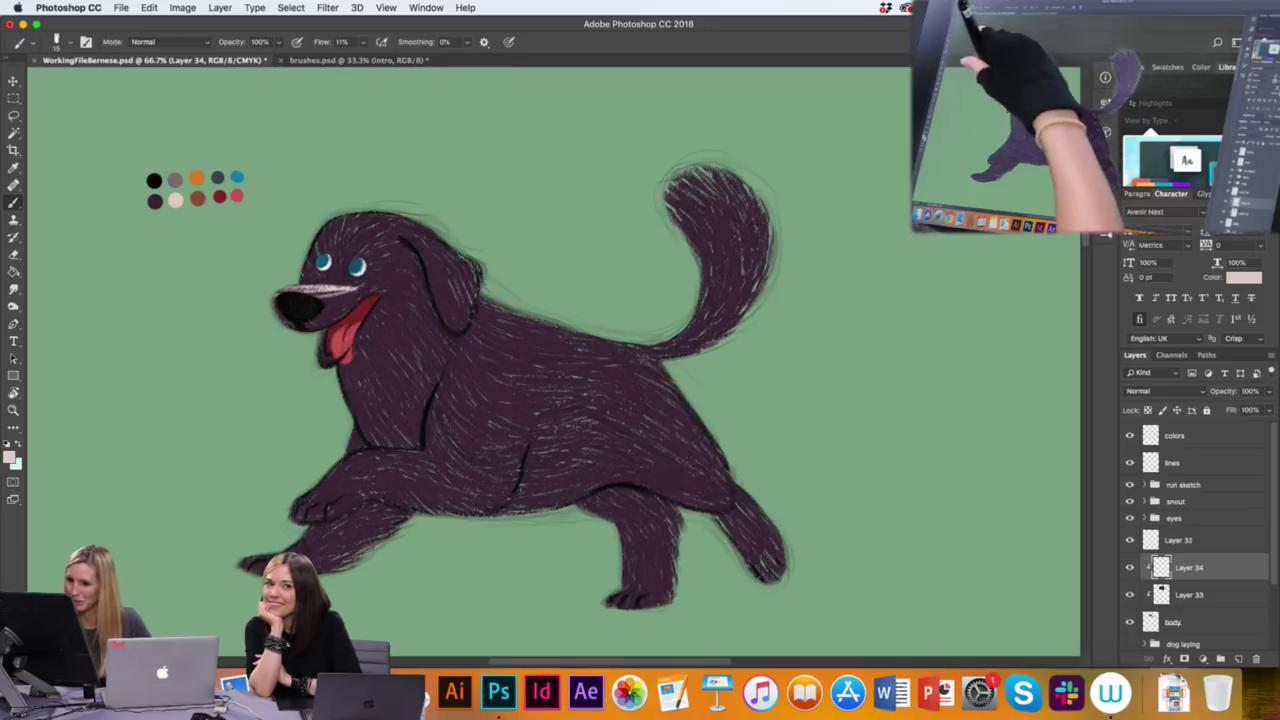
mouse_move(305, 285)
mouse_down()
mouse_move(420, 250)
mouse_move(320, 236)
mouse_move(438, 226)
mouse_move(293, 236)
mouse_move(433, 204)
mouse_up()
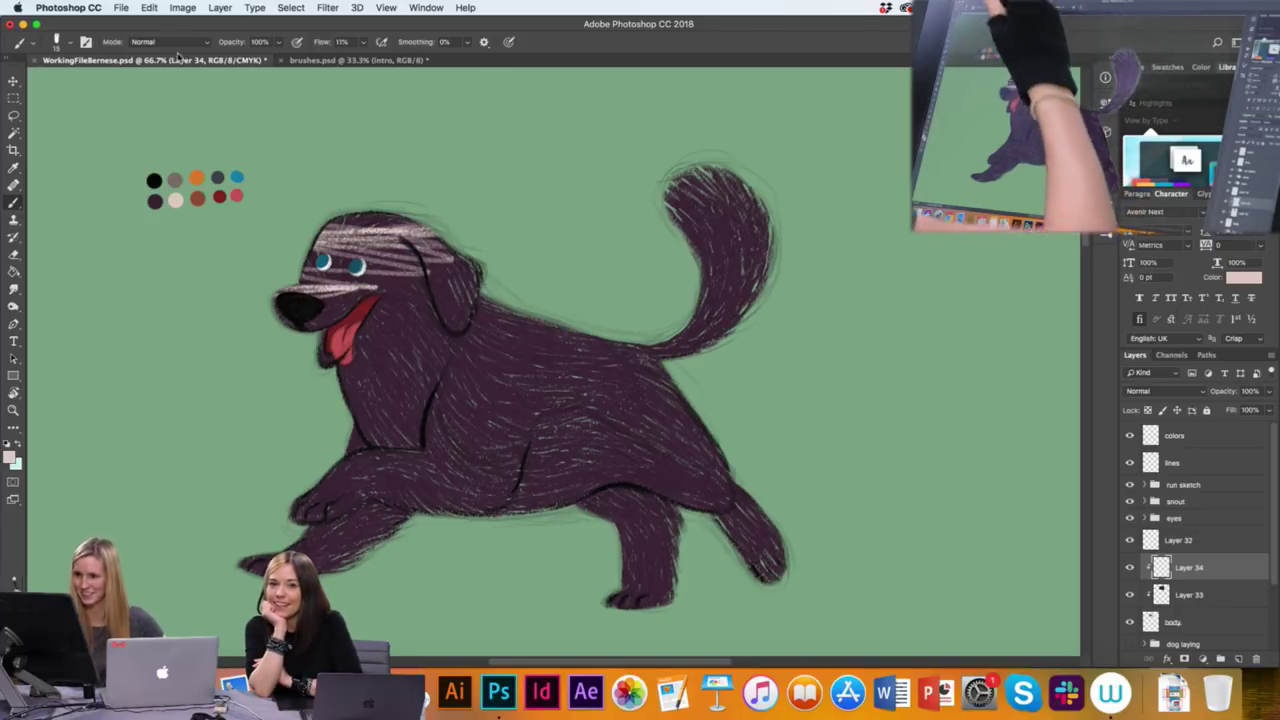
click(148, 7)
click(207, 53)
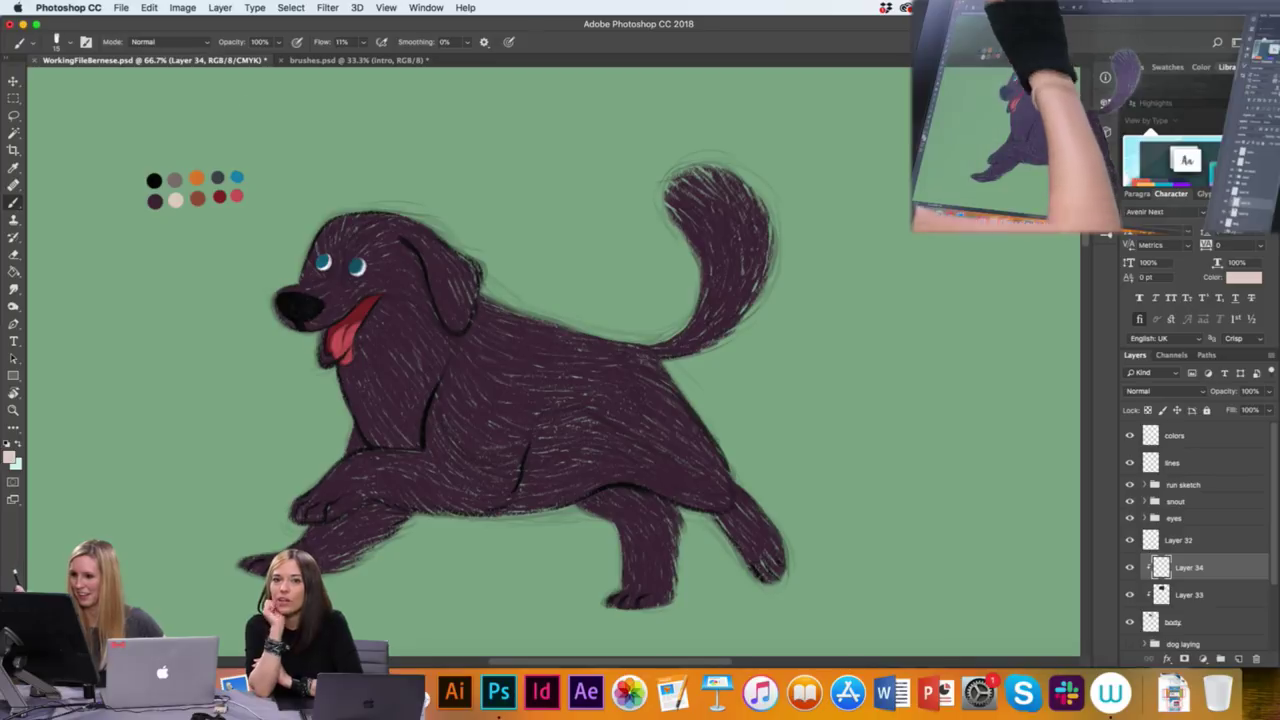
Paint a cream blaze down the forehead between the eyes and cover the muzzle around the nose in cream
drag(337, 279, 346, 263)
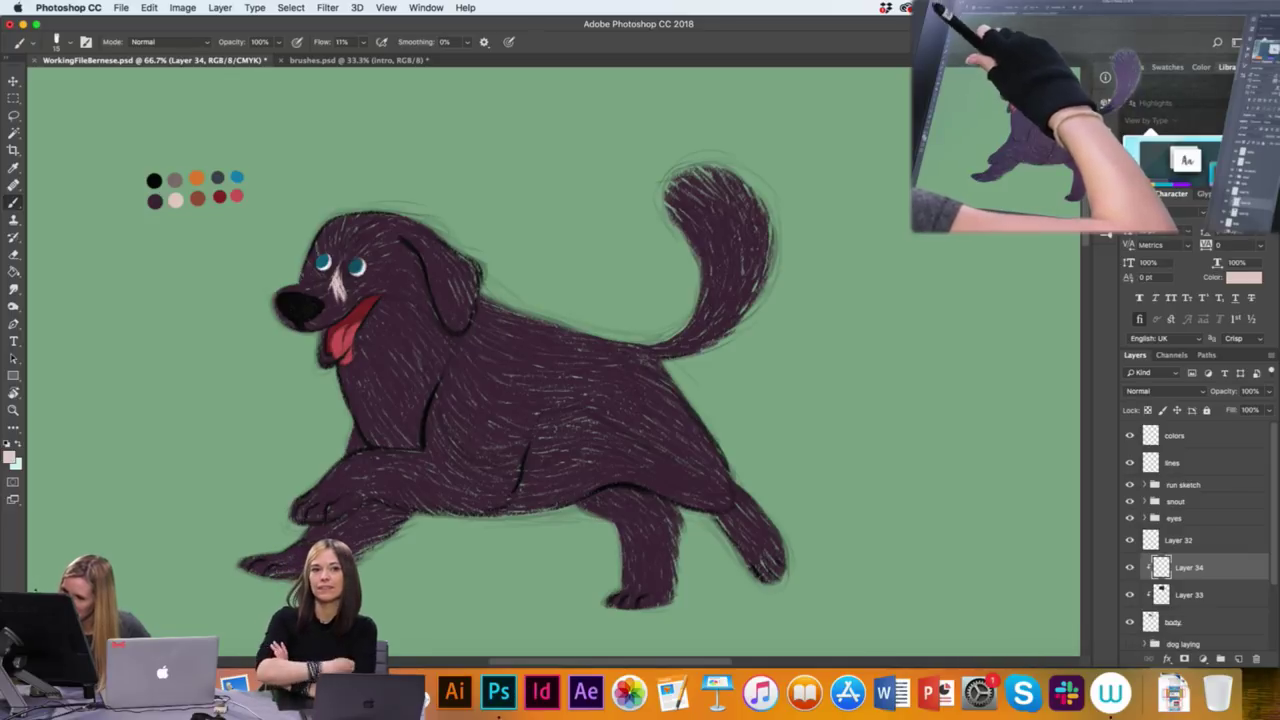
mouse_move(340, 236)
mouse_down()
mouse_move(337, 266)
mouse_move(349, 254)
mouse_up()
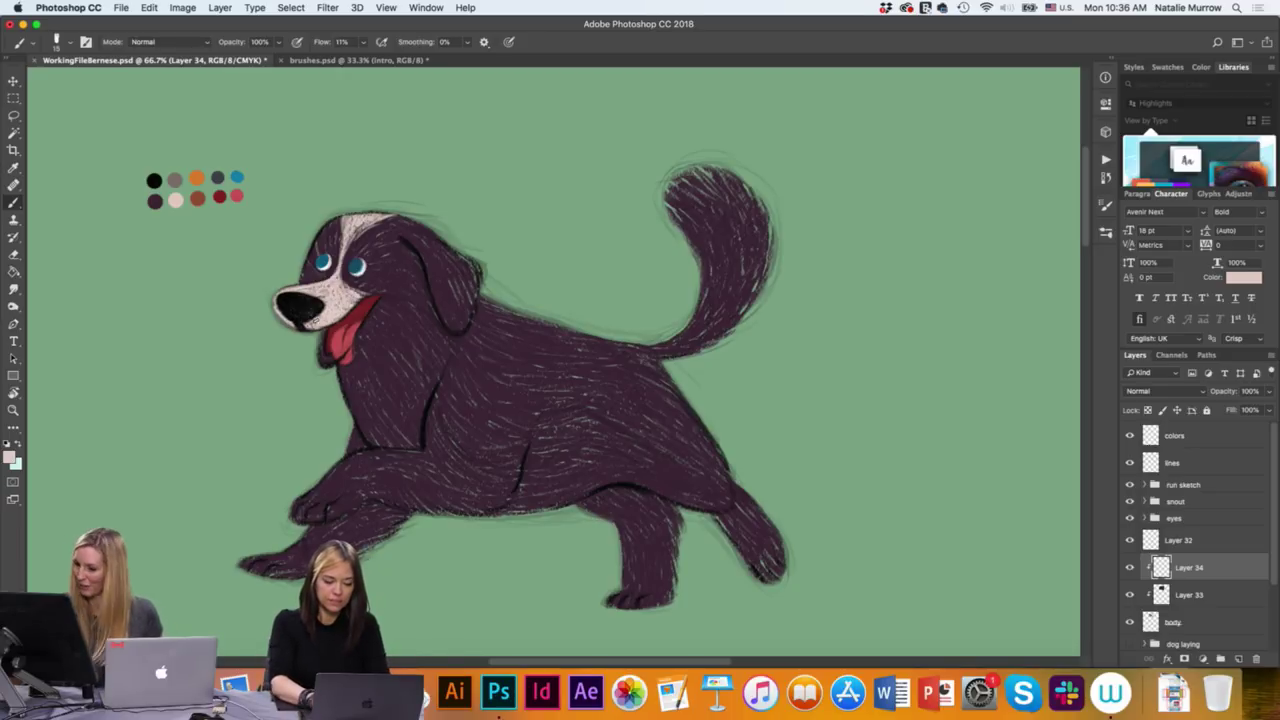
Paint cream fur strokes over the cheek, throat and chest, filling the area from below the mouth down to the front leg
alt+click(340, 302)
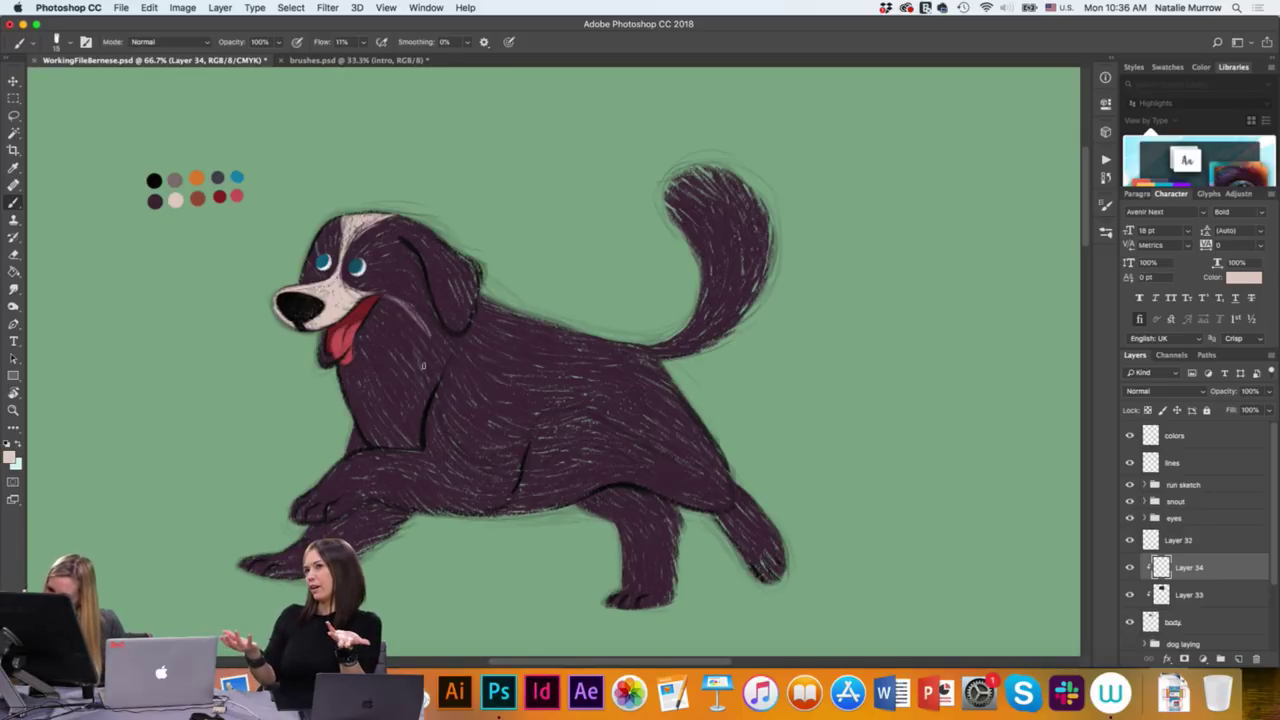
mouse_move(432, 356)
mouse_down()
mouse_move(408, 357)
mouse_move(420, 400)
mouse_move(408, 428)
mouse_move(378, 440)
mouse_move(364, 430)
mouse_move(415, 440)
mouse_move(392, 422)
mouse_move(402, 406)
mouse_move(388, 392)
mouse_up()
mouse_move(370, 438)
mouse_down()
mouse_move(398, 394)
mouse_move(350, 432)
mouse_move(364, 350)
mouse_up()
mouse_move(400, 408)
mouse_down()
mouse_move(376, 350)
mouse_move(410, 380)
mouse_move(404, 344)
mouse_move(430, 322)
mouse_move(428, 304)
mouse_move(384, 314)
mouse_move(384, 300)
mouse_move(392, 310)
mouse_up()
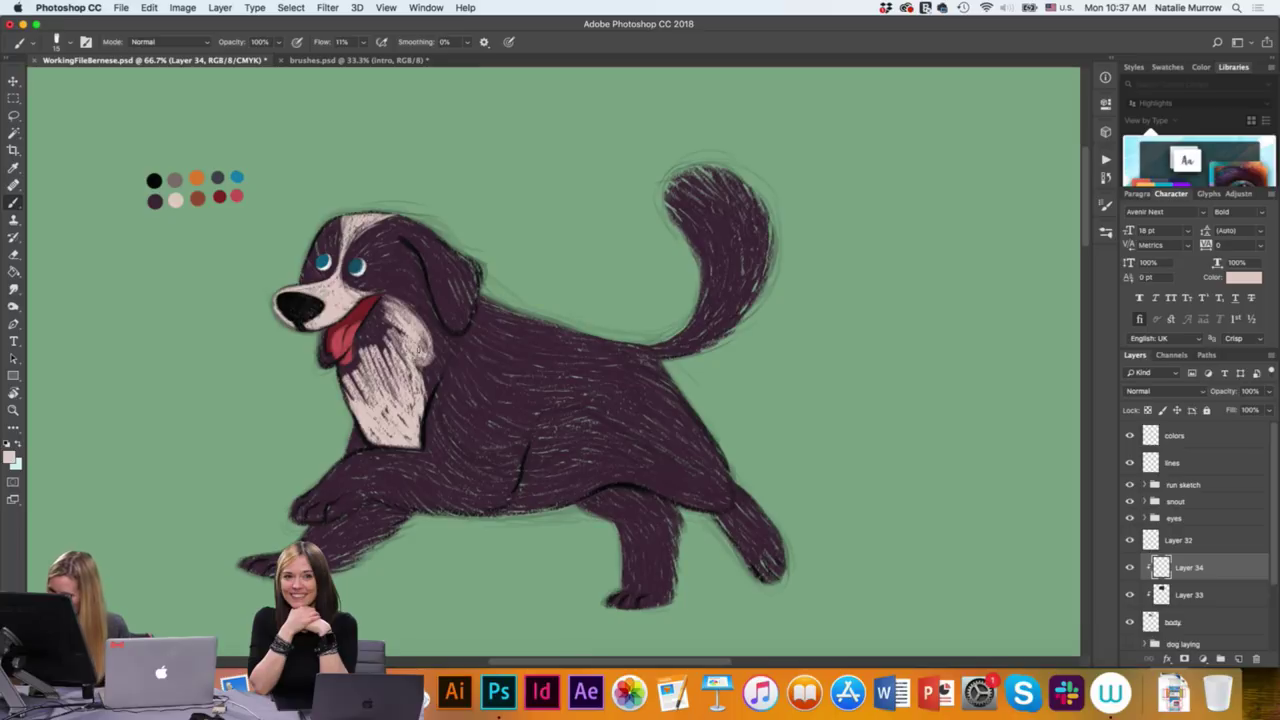
drag(430, 360, 378, 298)
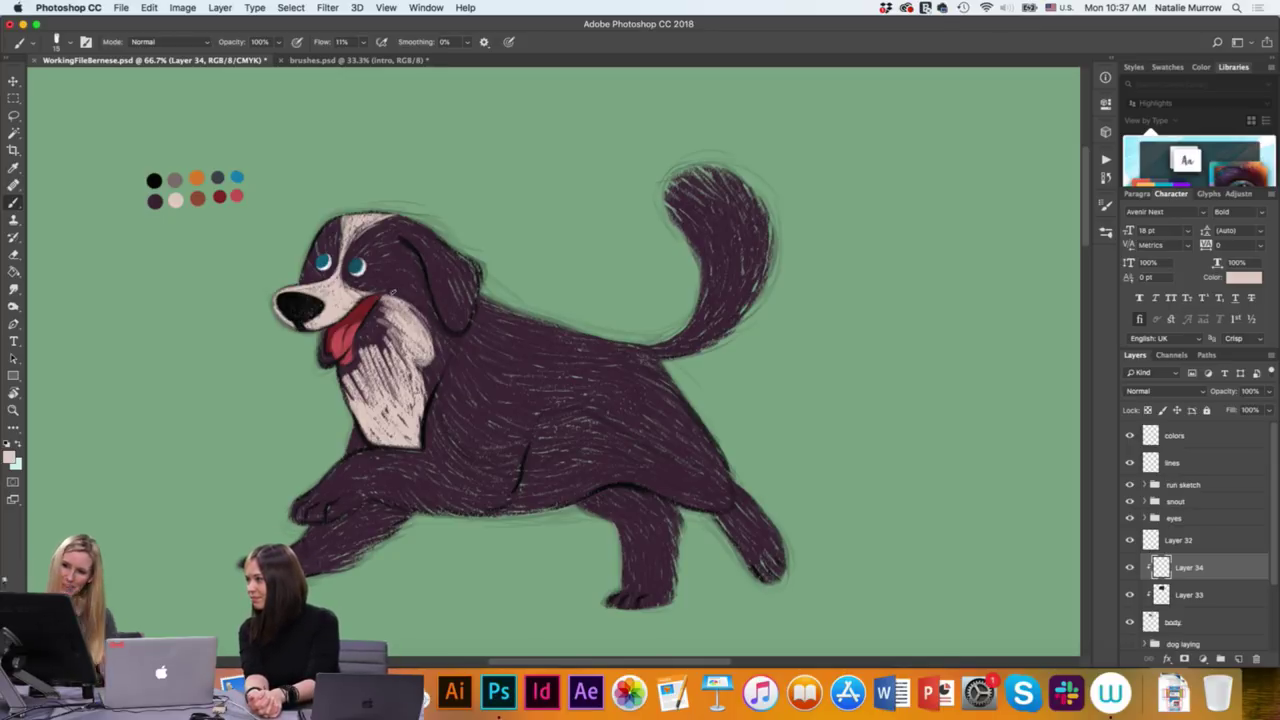
mouse_move(386, 340)
mouse_down()
mouse_move(358, 346)
mouse_move(378, 322)
mouse_move(356, 308)
mouse_move(396, 334)
mouse_move(376, 306)
mouse_up()
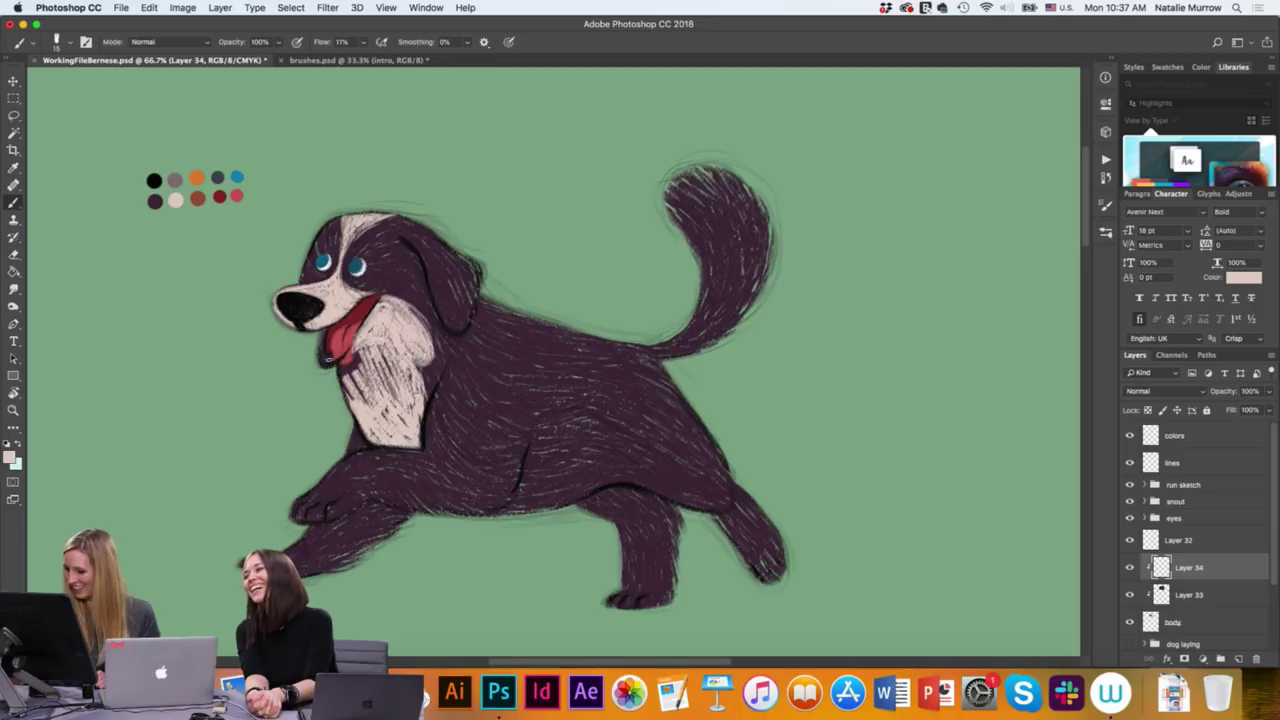
mouse_move(329, 360)
mouse_down()
mouse_move(320, 334)
mouse_move(350, 398)
mouse_move(364, 348)
mouse_up()
mouse_move(386, 392)
mouse_down()
mouse_move(372, 348)
mouse_move(388, 350)
mouse_up()
drag(410, 412, 402, 358)
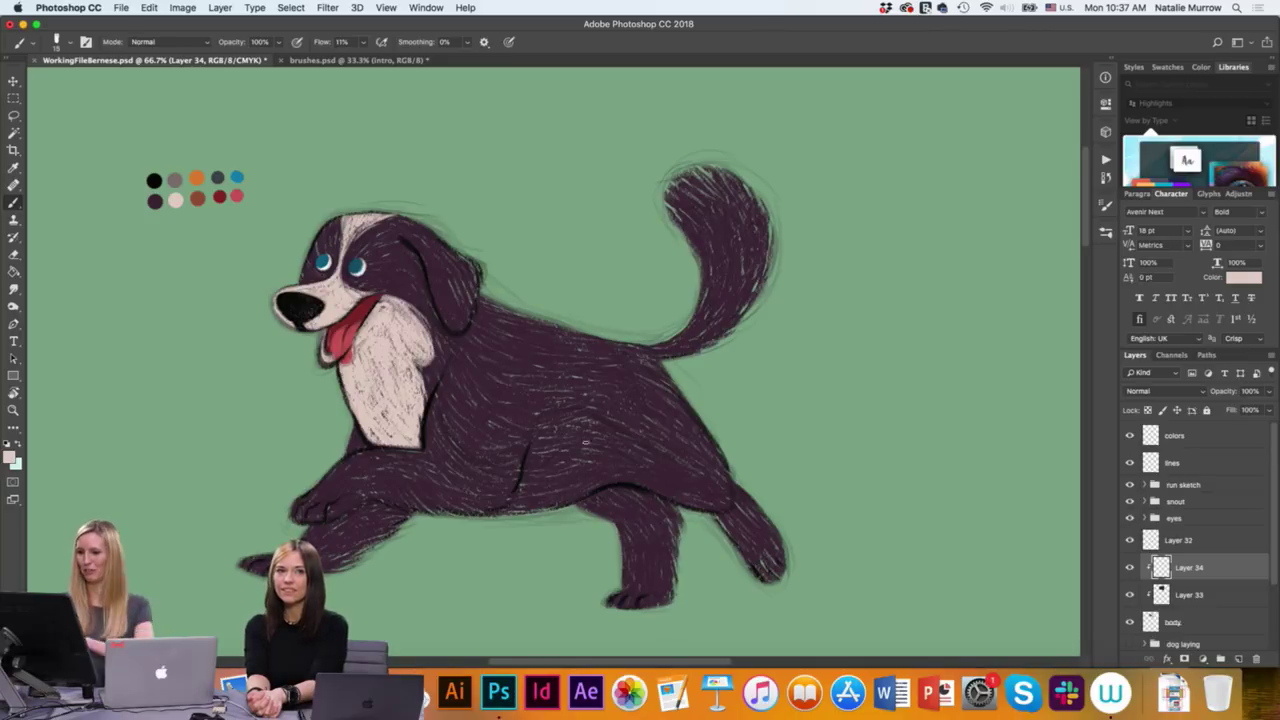
Outline a curved patch along the belly and inner thigh in cream and fill it with fur strokes
mouse_move(538, 468)
mouse_down()
mouse_move(645, 504)
mouse_move(611, 510)
mouse_move(524, 475)
mouse_move(586, 442)
mouse_move(561, 456)
mouse_move(628, 465)
mouse_move(618, 487)
mouse_move(571, 457)
mouse_move(638, 460)
mouse_move(650, 483)
mouse_move(581, 450)
mouse_move(693, 499)
mouse_move(660, 473)
mouse_move(732, 508)
mouse_up()
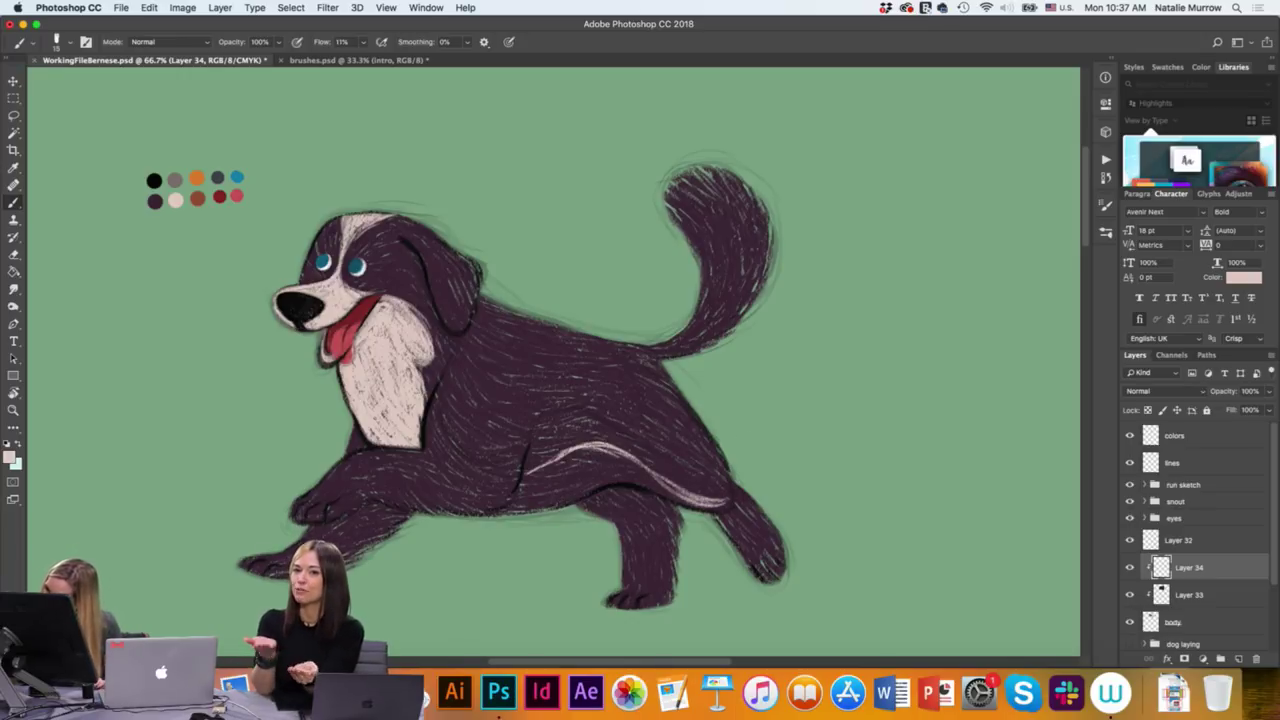
mouse_move(652, 480)
mouse_down()
mouse_move(694, 500)
mouse_move(676, 492)
mouse_up()
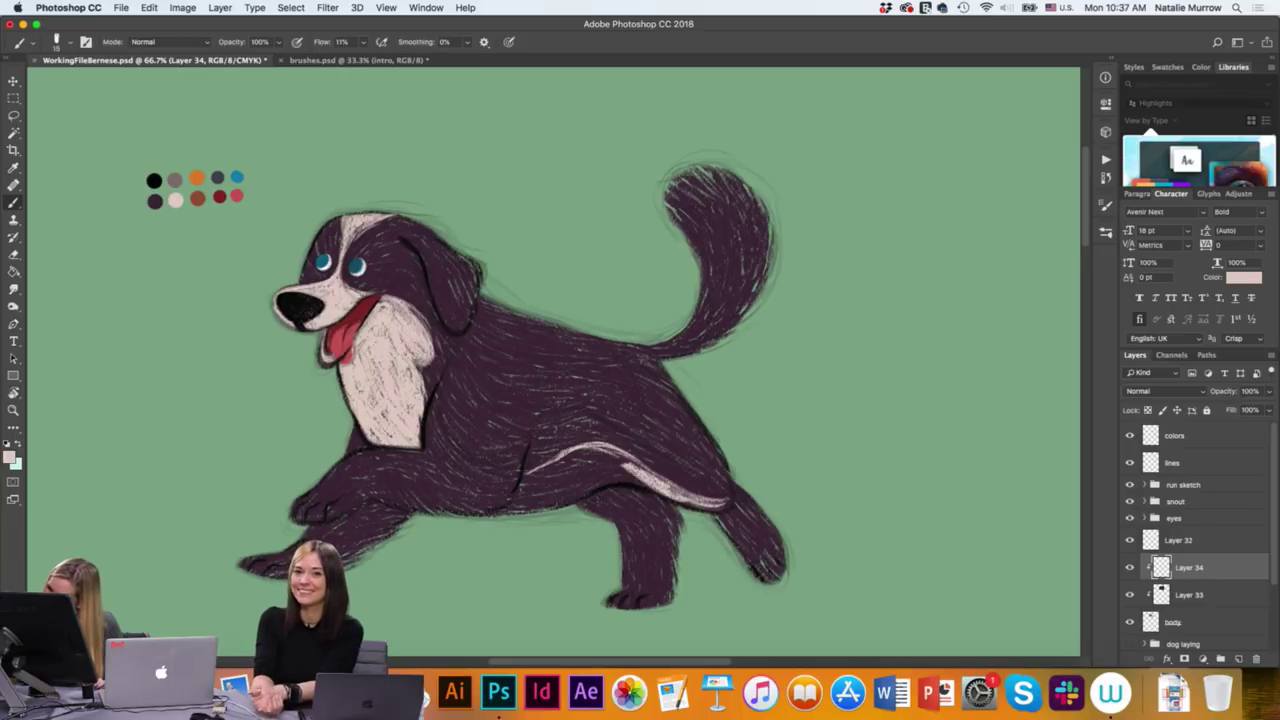
mouse_move(616, 462)
mouse_down()
mouse_move(650, 482)
mouse_move(594, 466)
mouse_move(608, 450)
mouse_up()
mouse_move(552, 494)
mouse_down()
mouse_move(505, 510)
mouse_move(546, 508)
mouse_up()
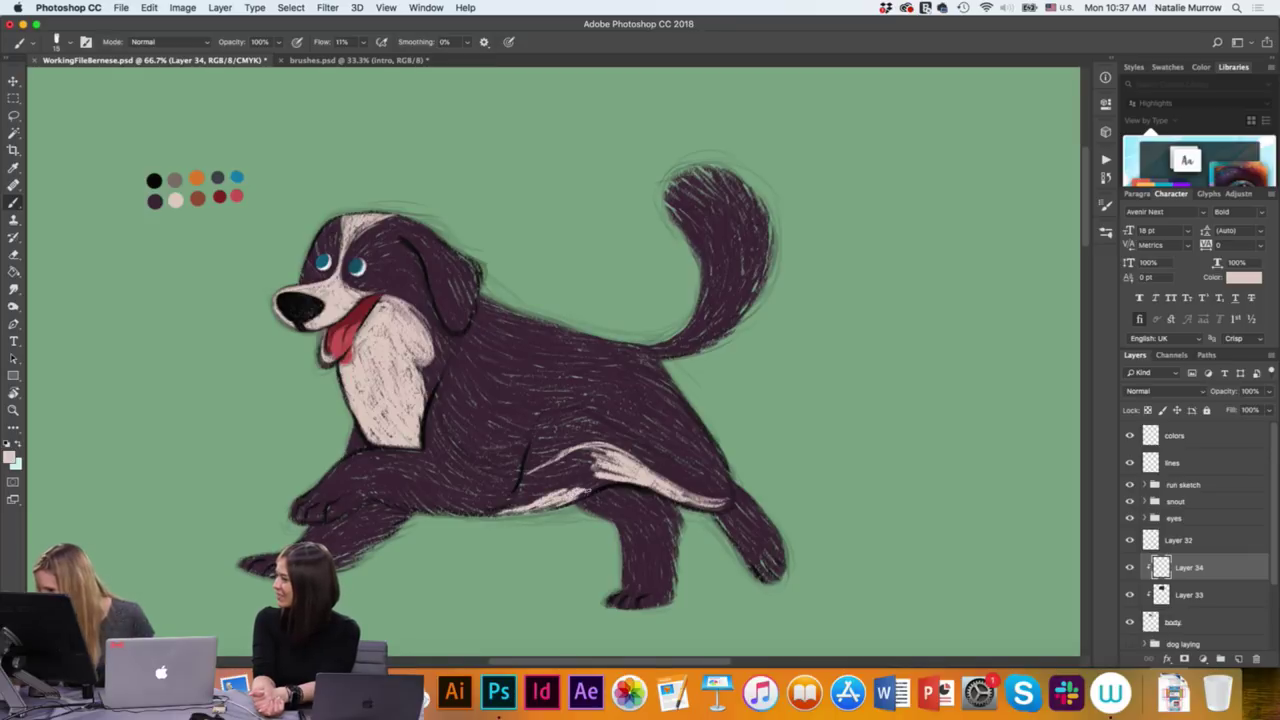
drag(610, 482, 540, 494)
mouse_move(594, 460)
mouse_down()
mouse_move(550, 478)
mouse_move(584, 454)
mouse_move(574, 480)
mouse_move(586, 486)
mouse_move(526, 478)
mouse_move(514, 508)
mouse_up()
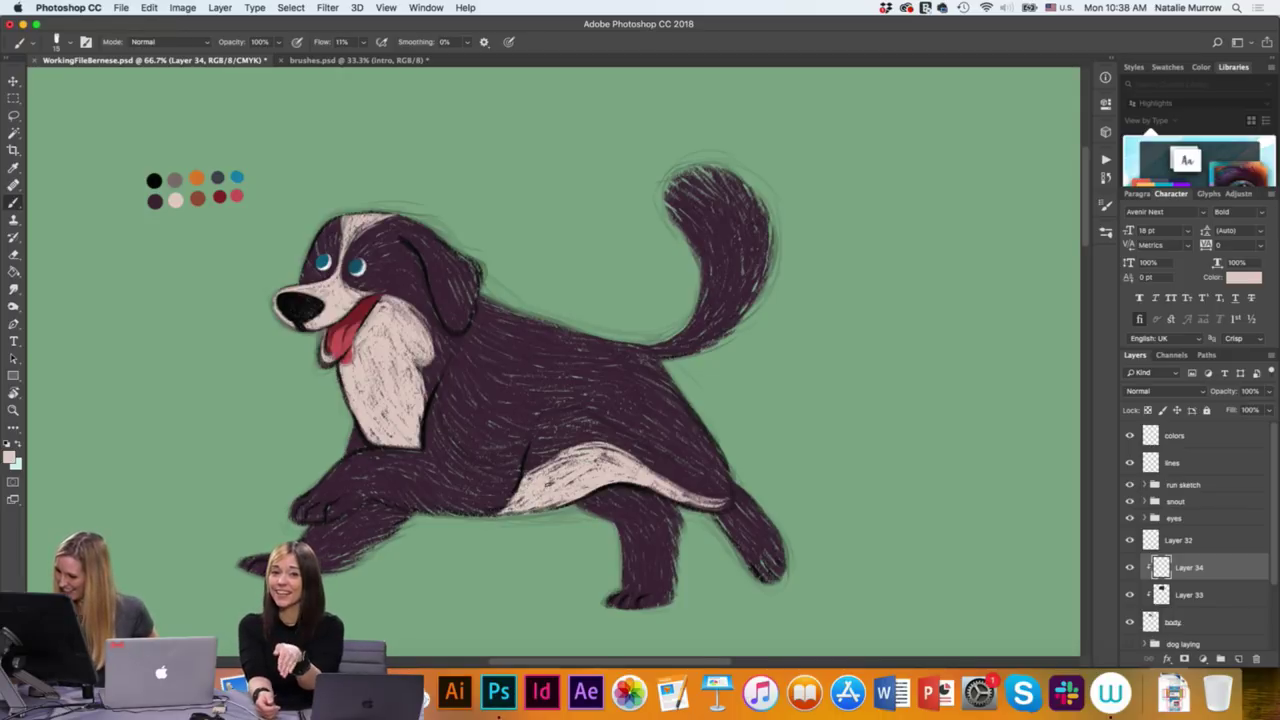
drag(570, 458, 548, 478)
drag(572, 456, 550, 484)
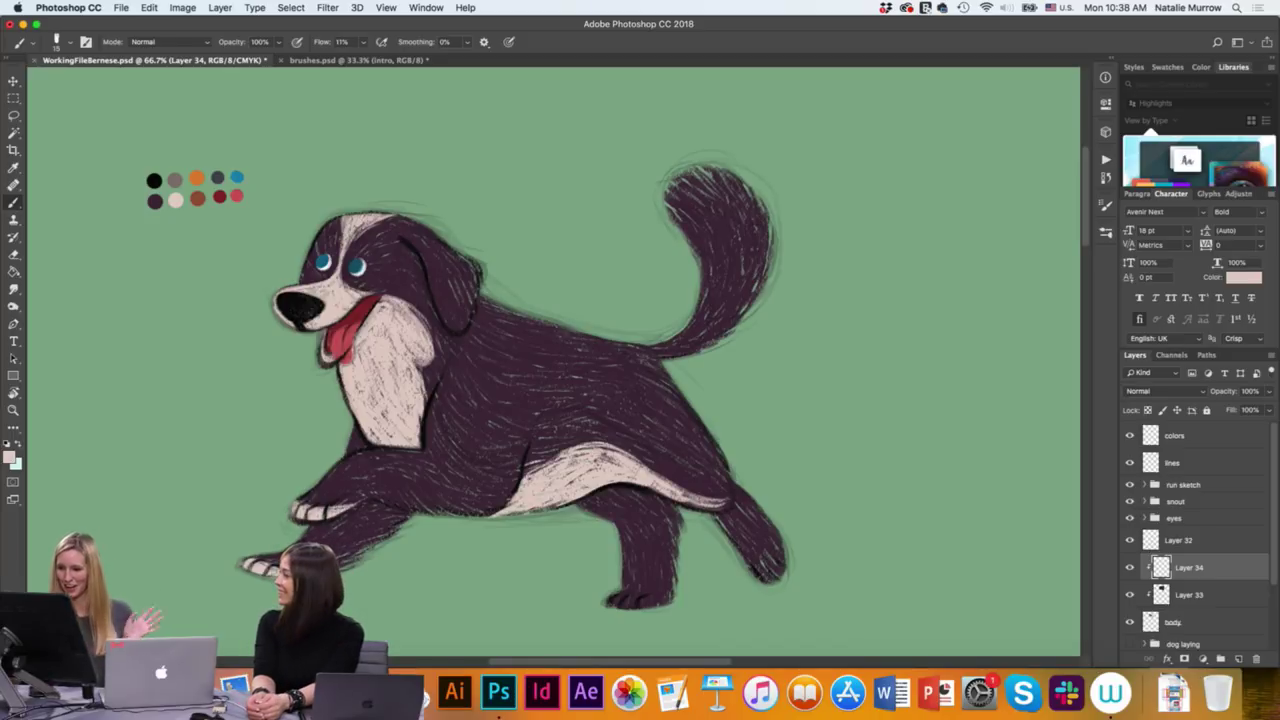
Paint the toes of both hind paws cream
mouse_move(610, 602)
mouse_down()
mouse_move(670, 601)
mouse_move(644, 601)
mouse_up()
drag(610, 606, 634, 604)
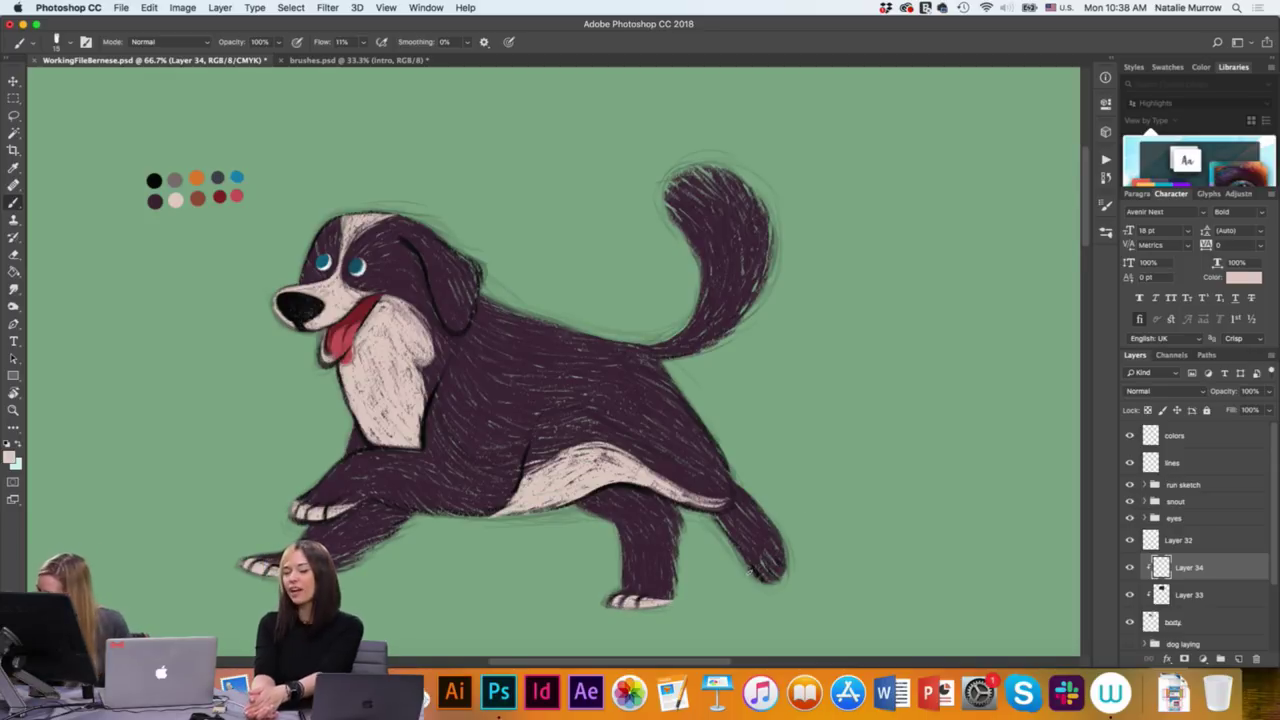
mouse_move(750, 570)
mouse_down()
mouse_move(782, 566)
mouse_move(782, 532)
mouse_move(782, 570)
mouse_up()
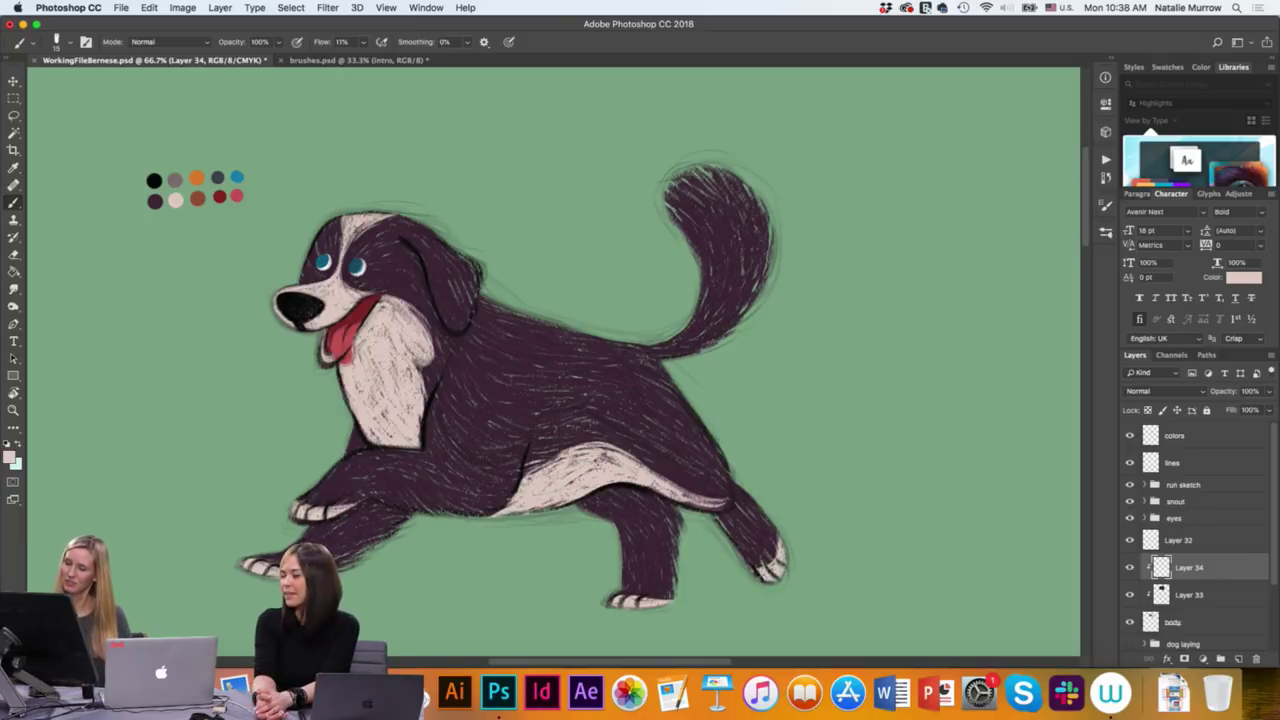
mouse_move(672, 216)
mouse_down()
mouse_move(742, 207)
mouse_move(692, 208)
mouse_move(738, 241)
mouse_move(700, 208)
mouse_move(738, 222)
mouse_move(741, 266)
mouse_move(771, 254)
mouse_move(760, 231)
mouse_move(770, 254)
mouse_up()
key(super+z)
key(super+z)
key(super+z)
key(super+z)
key(super+z)
key(super+z)
key(super+z)
key(super+z)
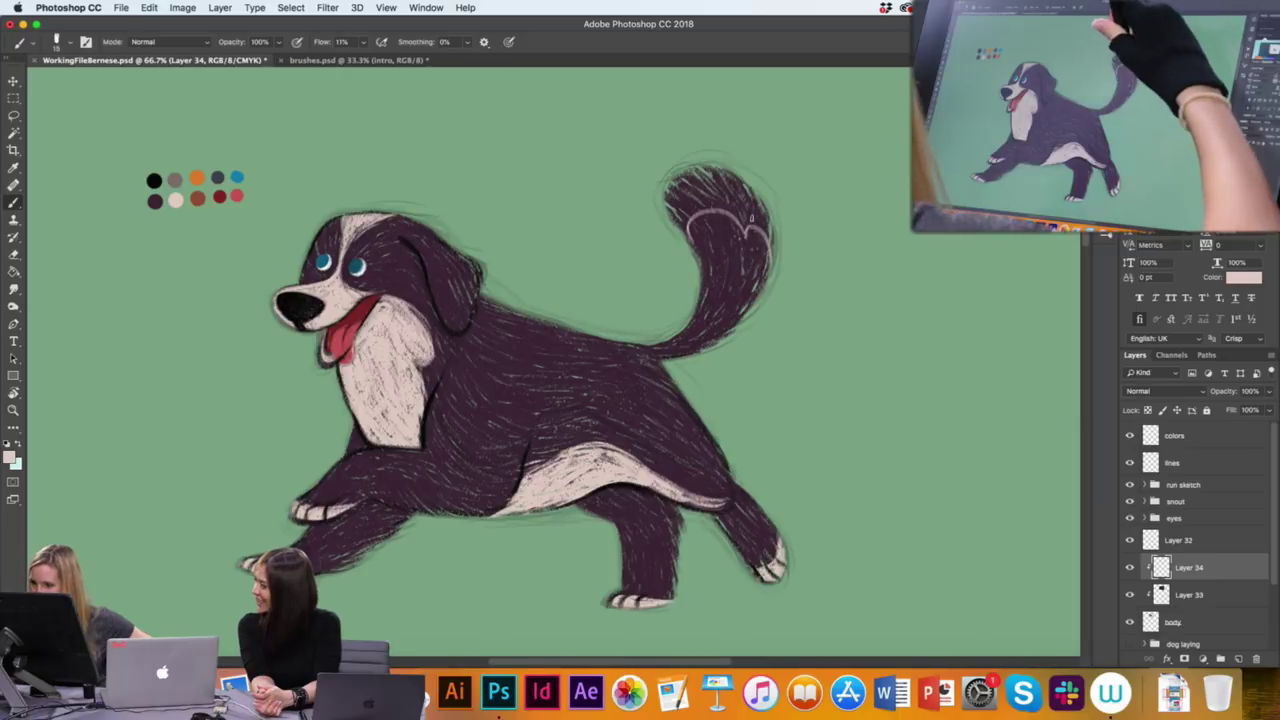
Fill the tail tip with cream fur strokes, from the curved edge across the tail out to the end
mouse_move(738, 226)
mouse_down()
mouse_move(740, 198)
mouse_move(764, 194)
mouse_move(772, 232)
mouse_move(712, 168)
mouse_move(676, 170)
mouse_move(666, 196)
mouse_up()
mouse_move(692, 242)
mouse_down()
mouse_move(668, 208)
mouse_move(684, 233)
mouse_move(668, 211)
mouse_move(706, 196)
mouse_move(686, 211)
mouse_move(673, 193)
mouse_up()
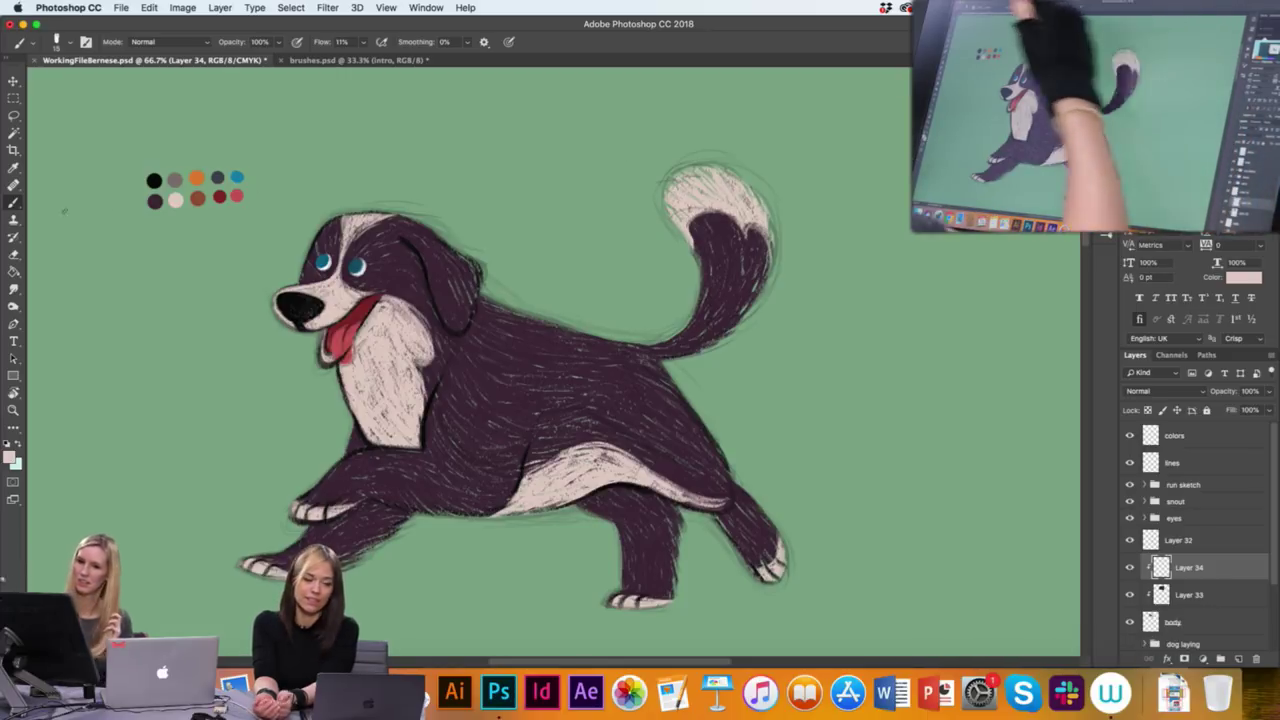
key(e)
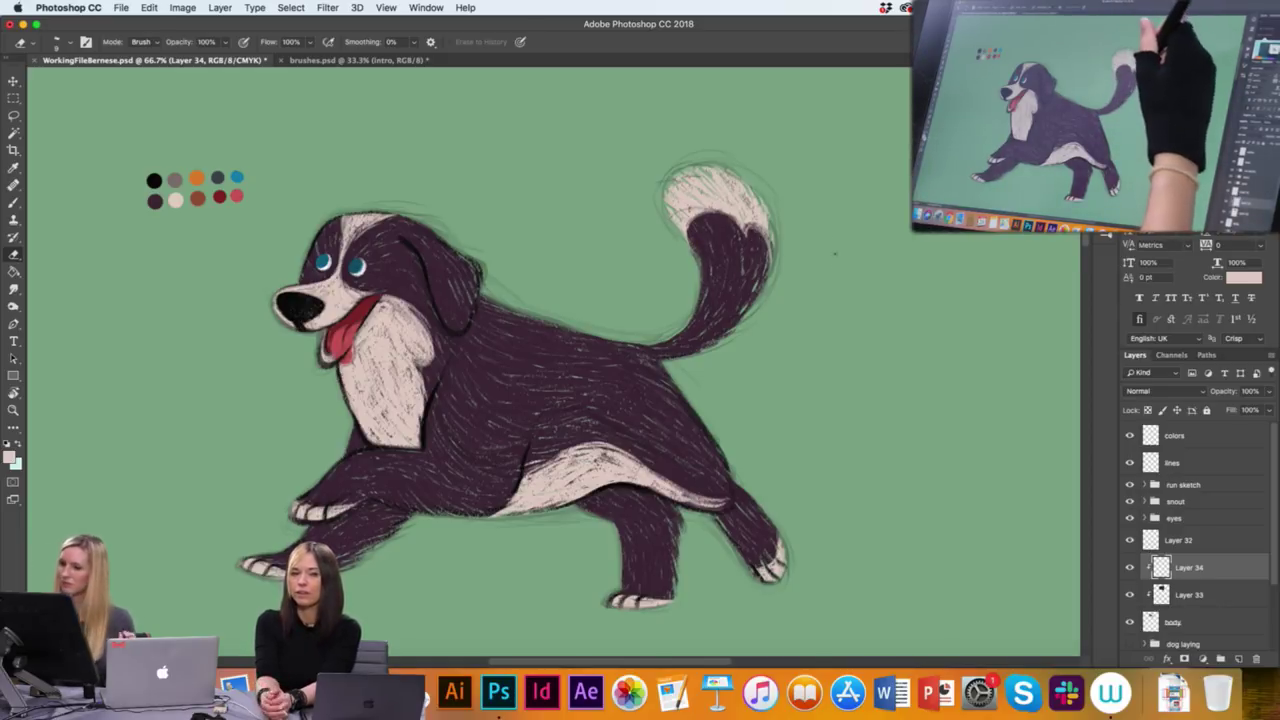
key(b)
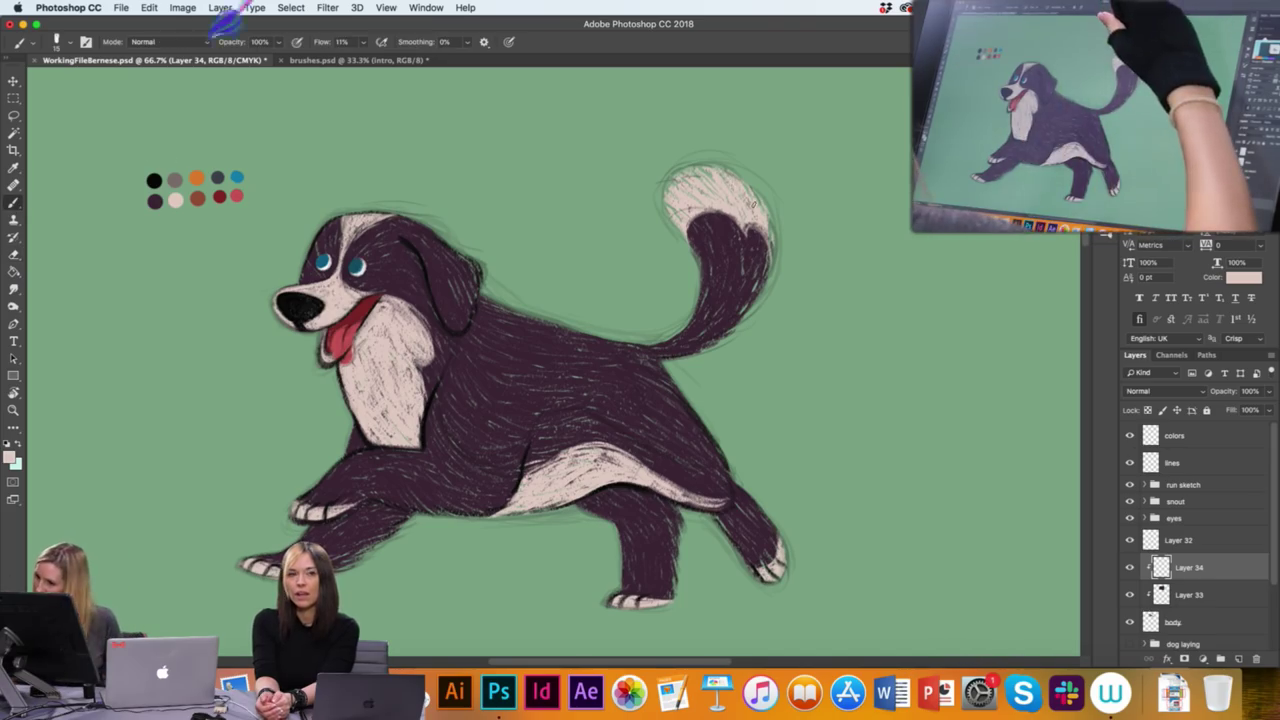
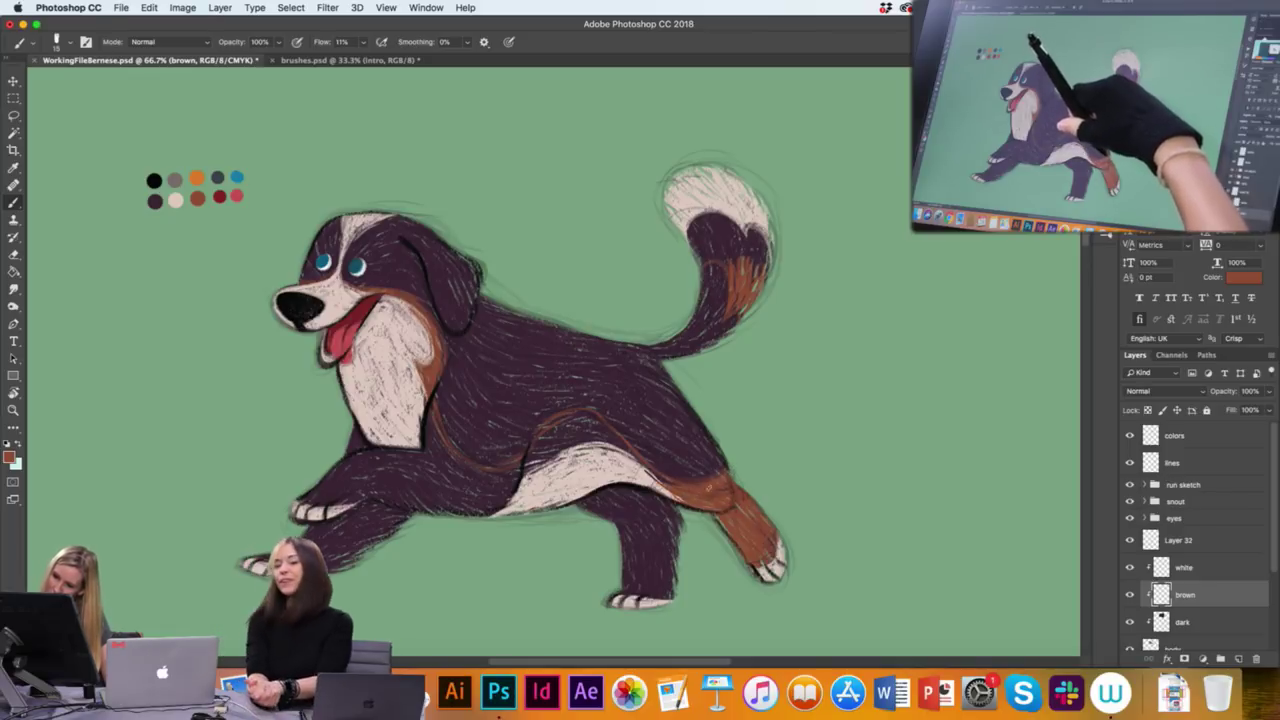
On the brown layer, paint brown fur above the cream belly patch and over the hind leg beneath the belly down to its toes
drag(652, 476, 678, 489)
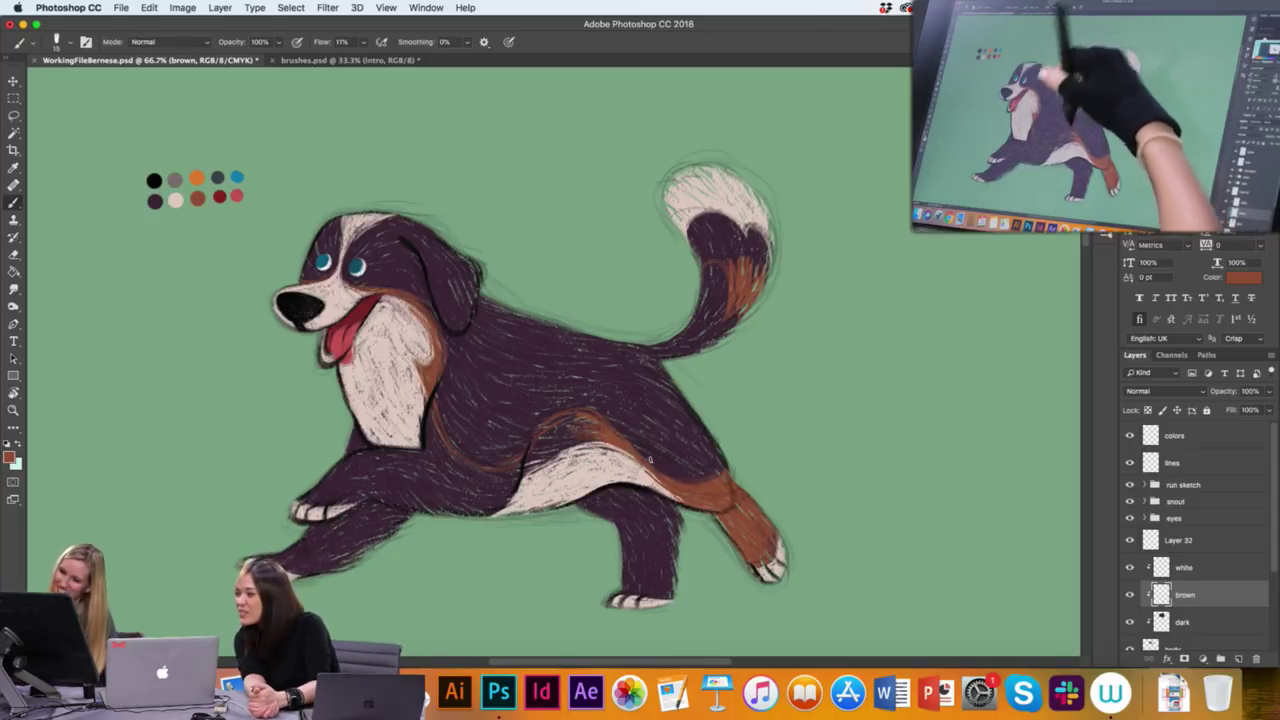
mouse_move(548, 433)
mouse_down()
mouse_move(545, 450)
mouse_move(573, 440)
mouse_up()
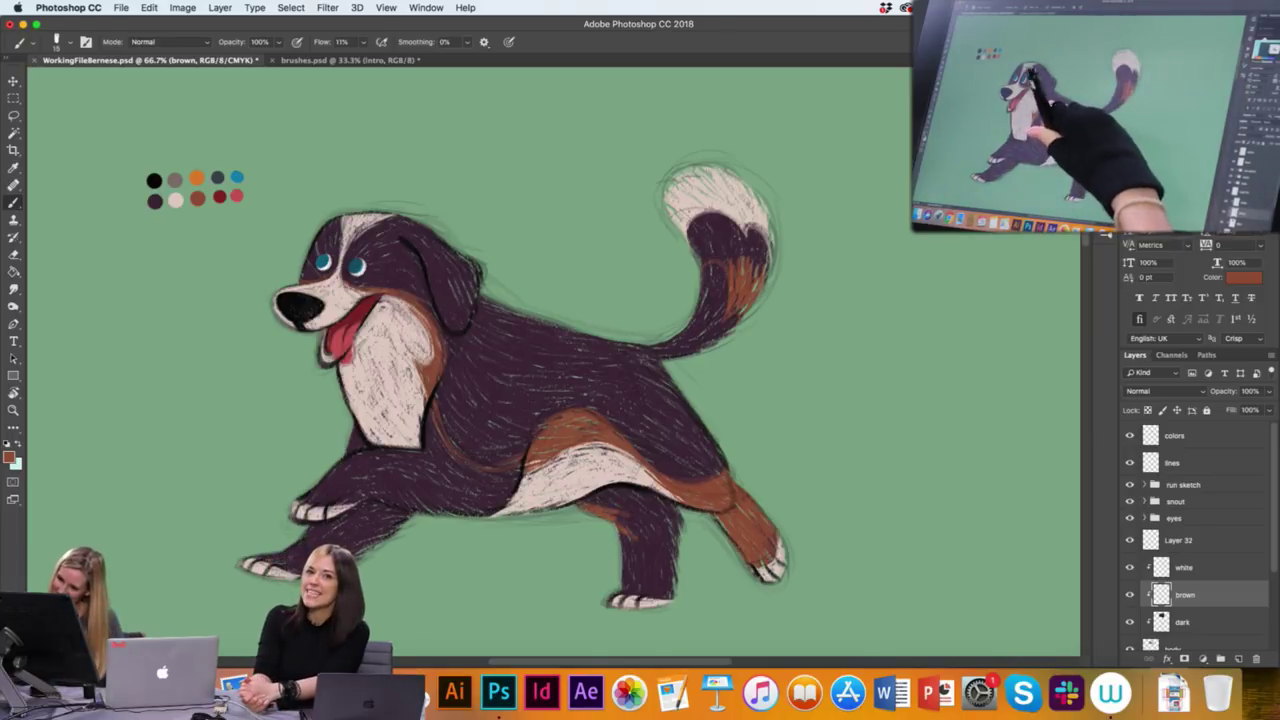
mouse_move(602, 504)
mouse_down()
mouse_move(662, 510)
mouse_move(655, 554)
mouse_up()
drag(631, 524, 644, 572)
drag(642, 534, 652, 578)
mouse_move(656, 530)
mouse_down()
mouse_move(666, 578)
mouse_move(674, 524)
mouse_up()
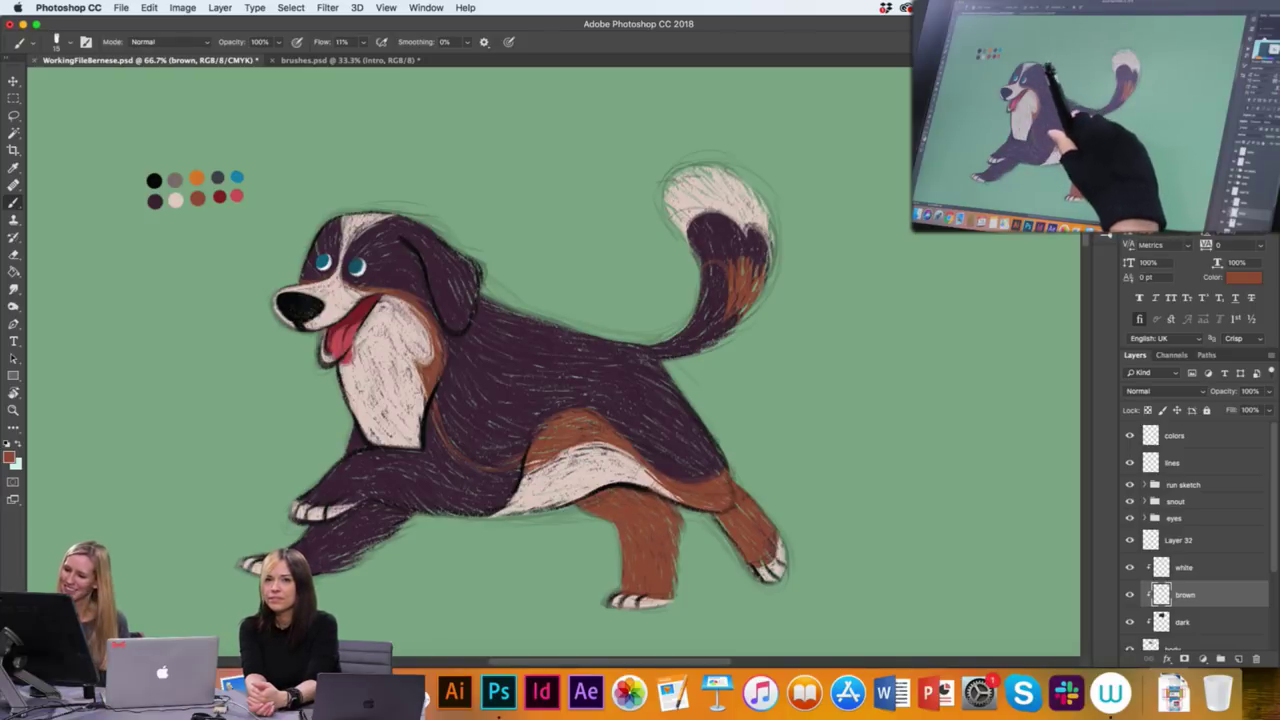
Extend the brown fur marking on the tail up to the edge of the cream tip
drag(732, 272, 717, 258)
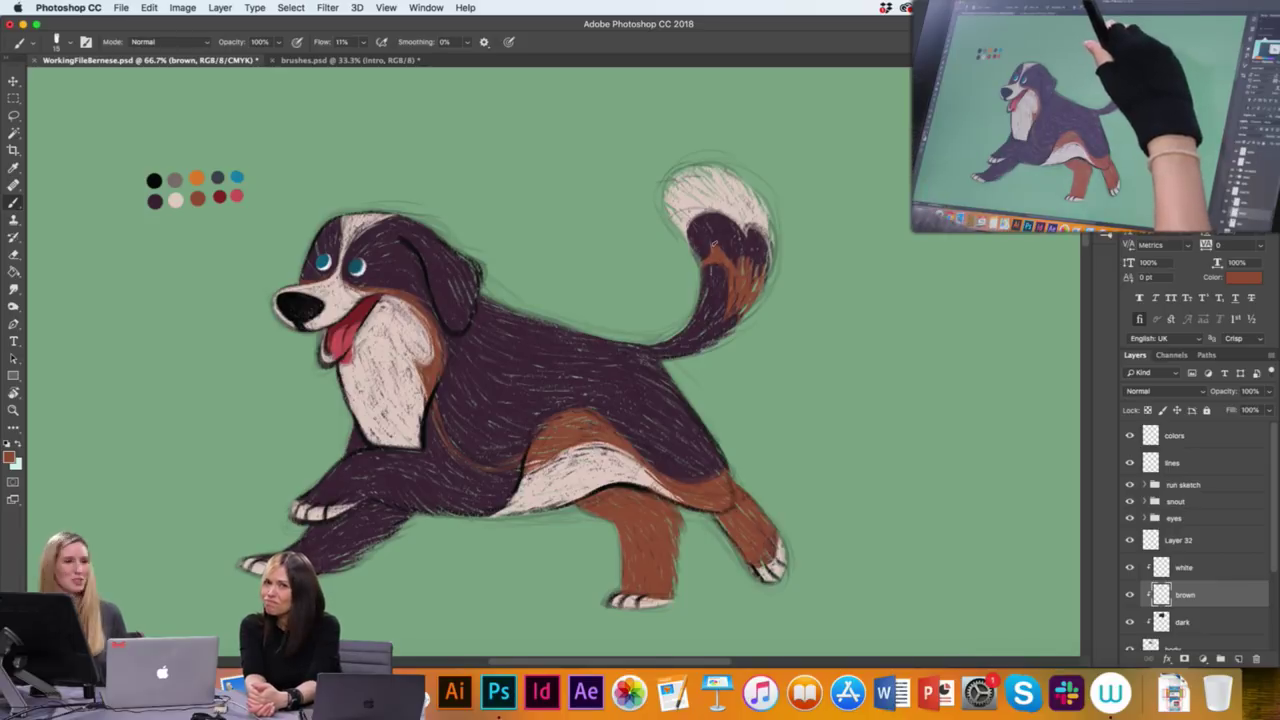
drag(712, 264, 738, 216)
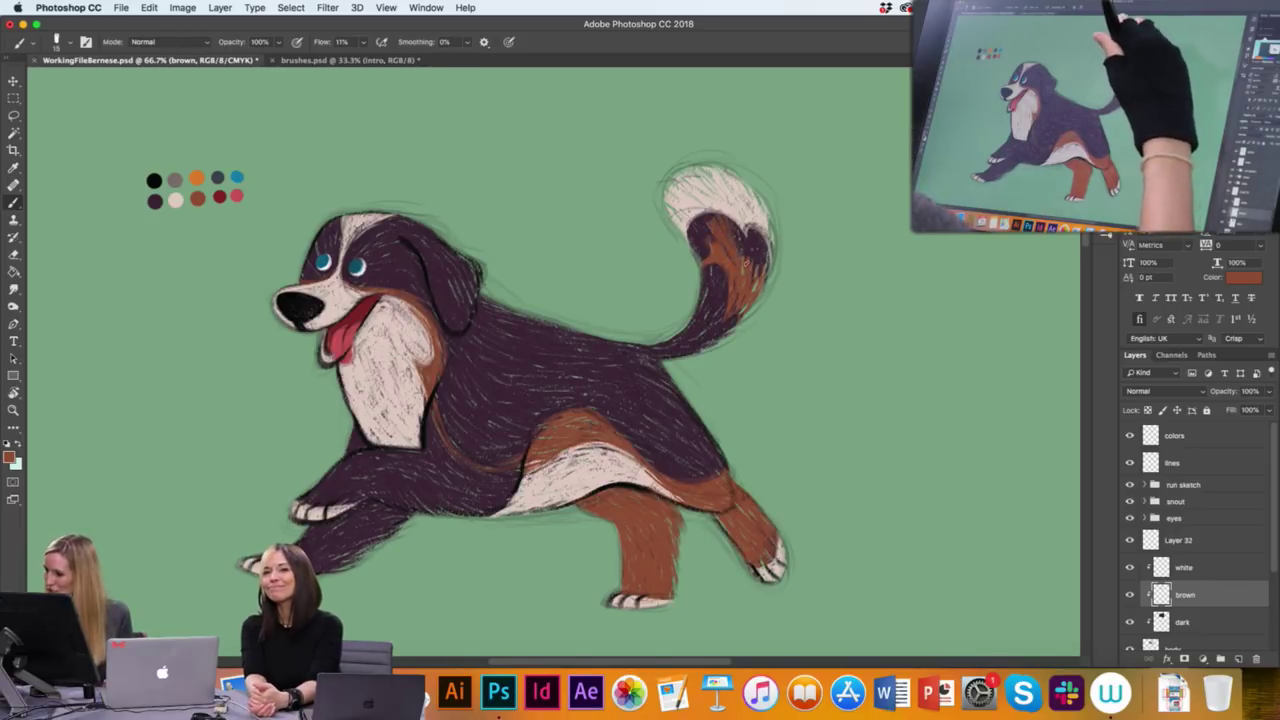
mouse_move(752, 270)
mouse_down()
mouse_move(748, 236)
mouse_move(768, 236)
mouse_up()
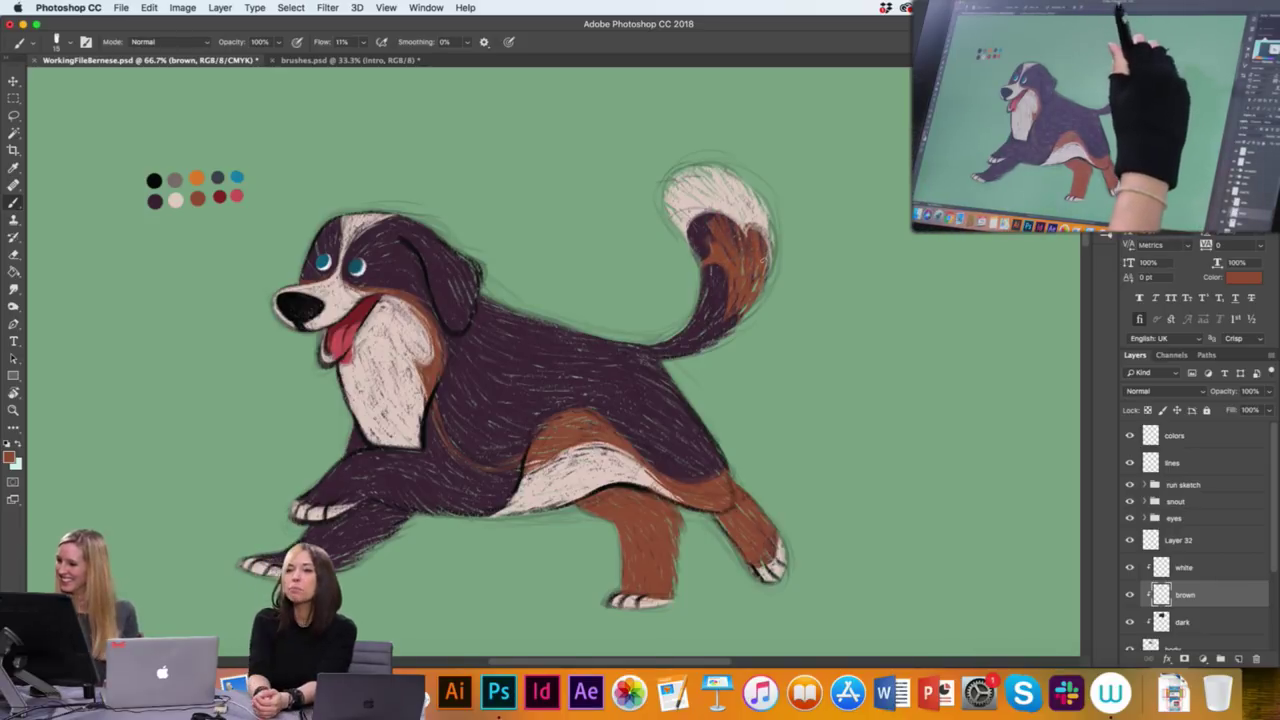
Fill the dark gaps within the tail's brown marking with brown fur strokes, reaching the inner edge below the cream tip
drag(752, 284, 742, 234)
drag(722, 250, 706, 212)
mouse_move(718, 228)
mouse_down()
mouse_move(754, 250)
mouse_move(753, 238)
mouse_move(704, 214)
mouse_up()
drag(700, 262, 695, 216)
drag(705, 234, 704, 214)
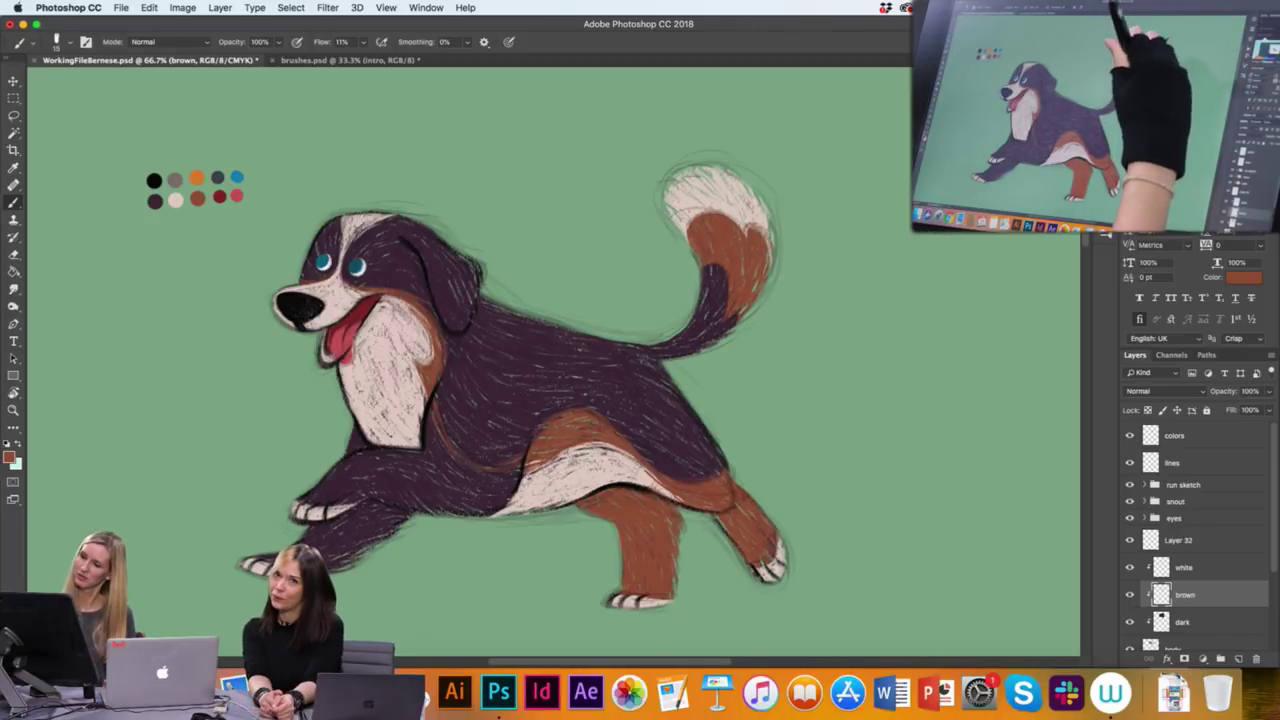
Paint brown fur down the edge of the chest and over both front legs as far as the cream toes
drag(439, 434, 434, 404)
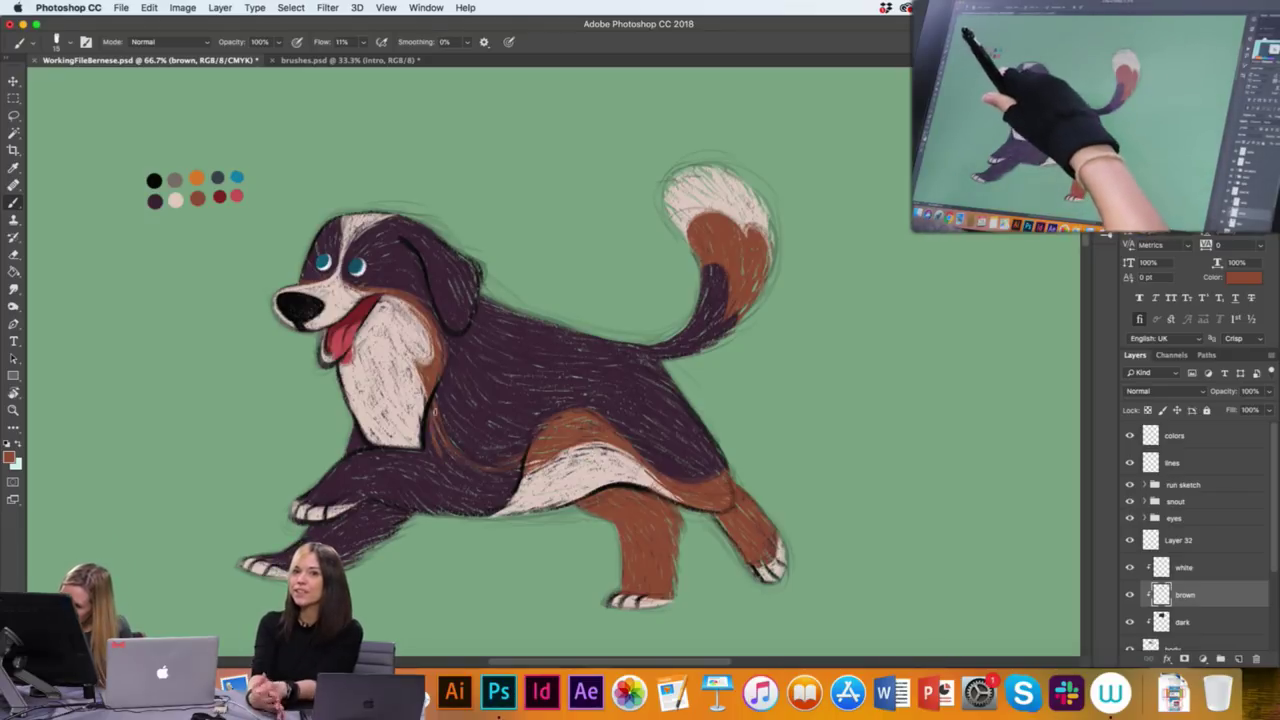
drag(446, 462, 440, 434)
drag(437, 459, 425, 423)
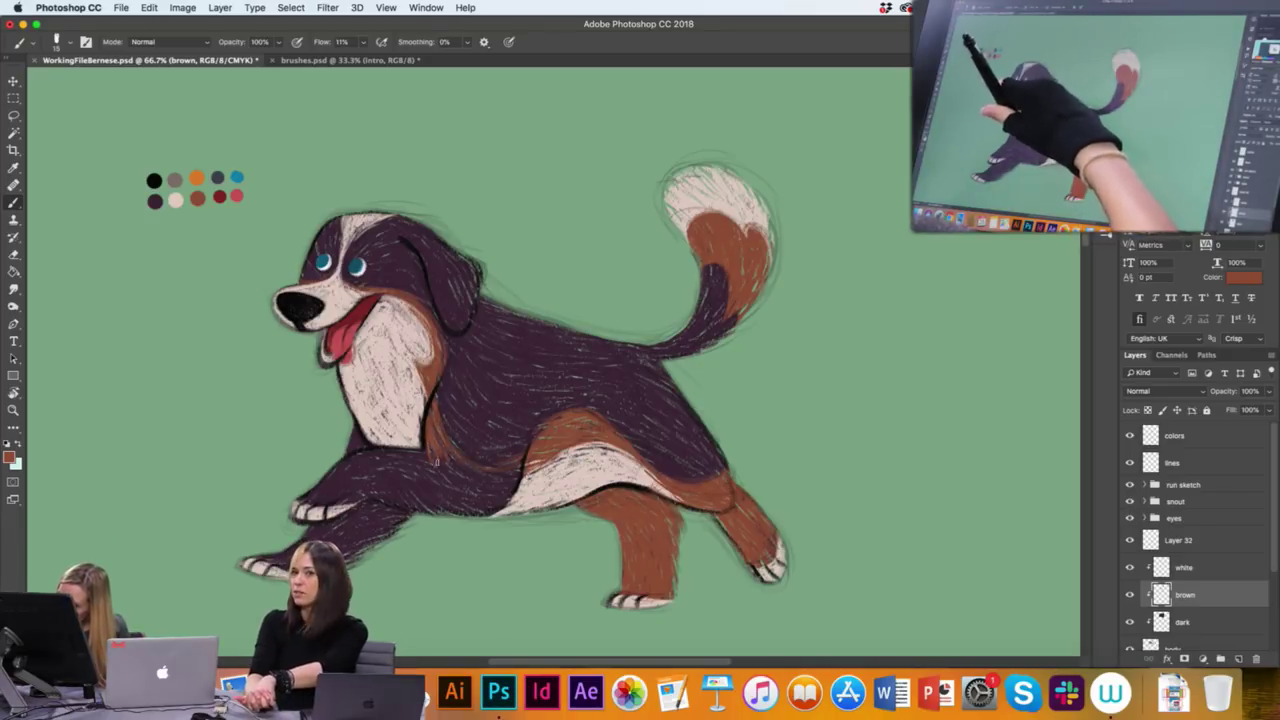
mouse_move(462, 500)
mouse_down()
mouse_move(439, 452)
mouse_move(519, 477)
mouse_move(412, 465)
mouse_move(415, 501)
mouse_move(394, 460)
mouse_move(386, 499)
mouse_move(348, 475)
mouse_move(444, 511)
mouse_move(409, 467)
mouse_up()
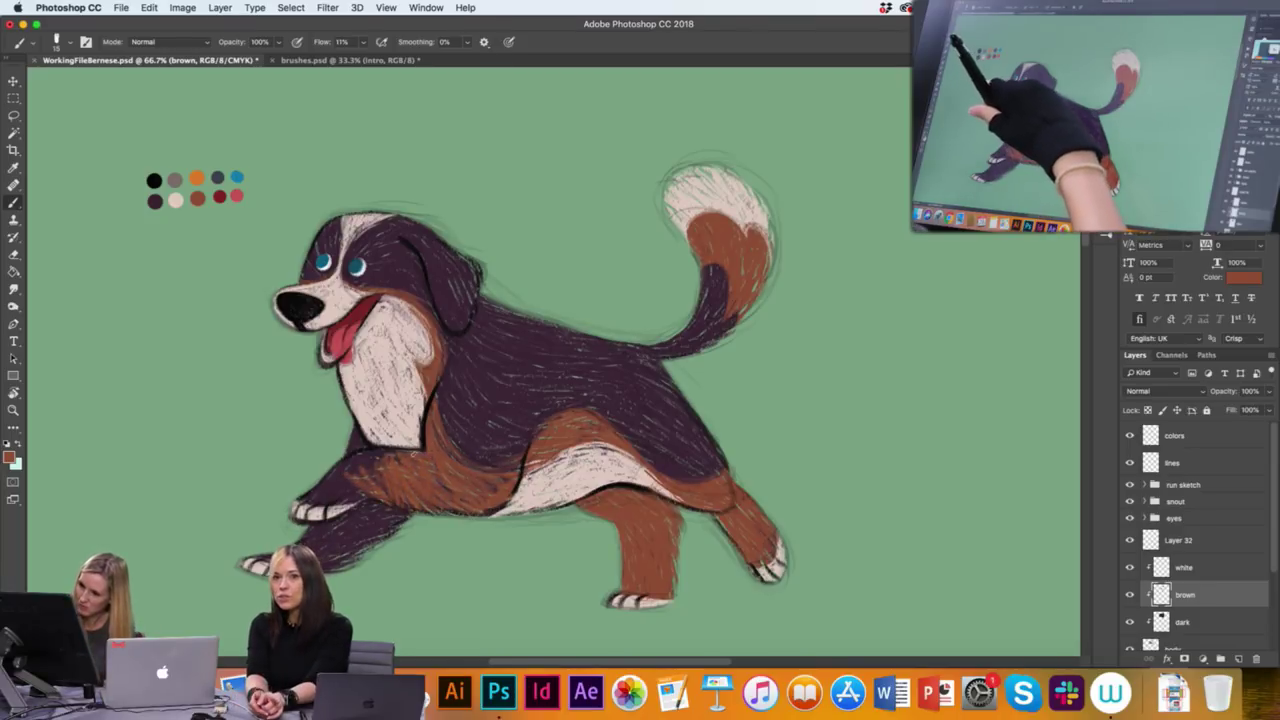
drag(387, 455, 333, 467)
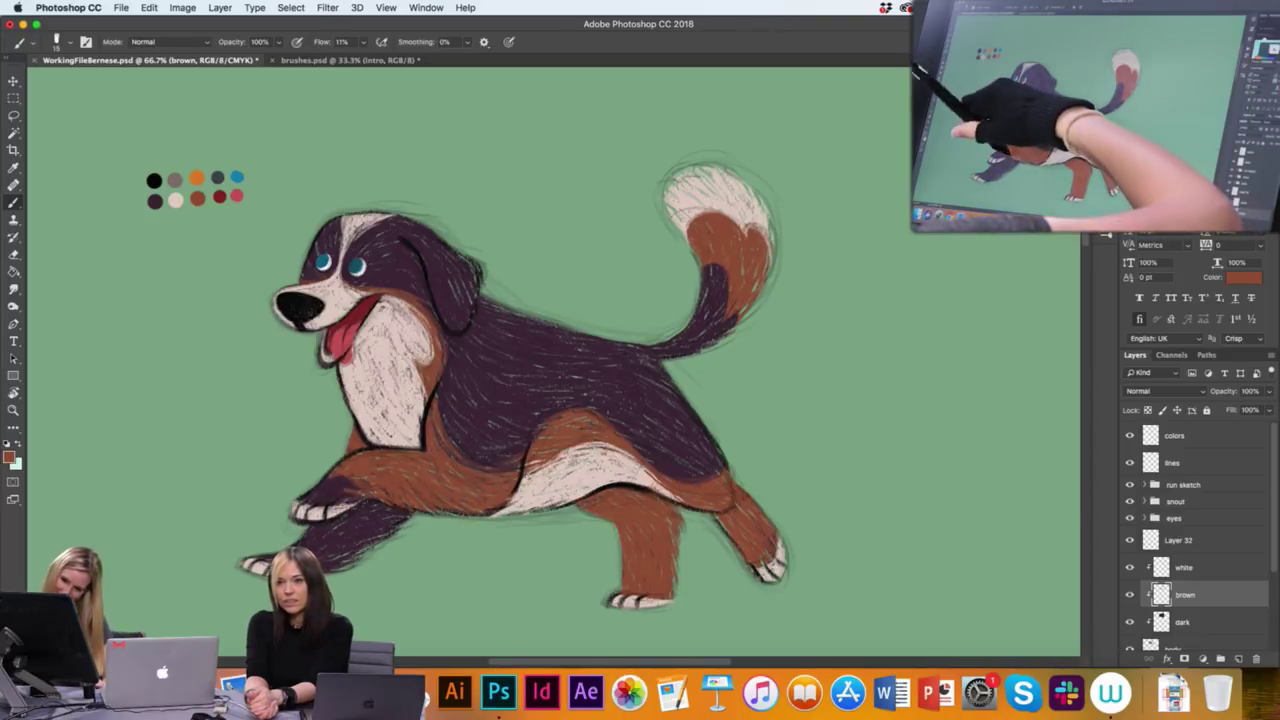
mouse_move(372, 500)
mouse_down()
mouse_move(314, 500)
mouse_move(322, 492)
mouse_up()
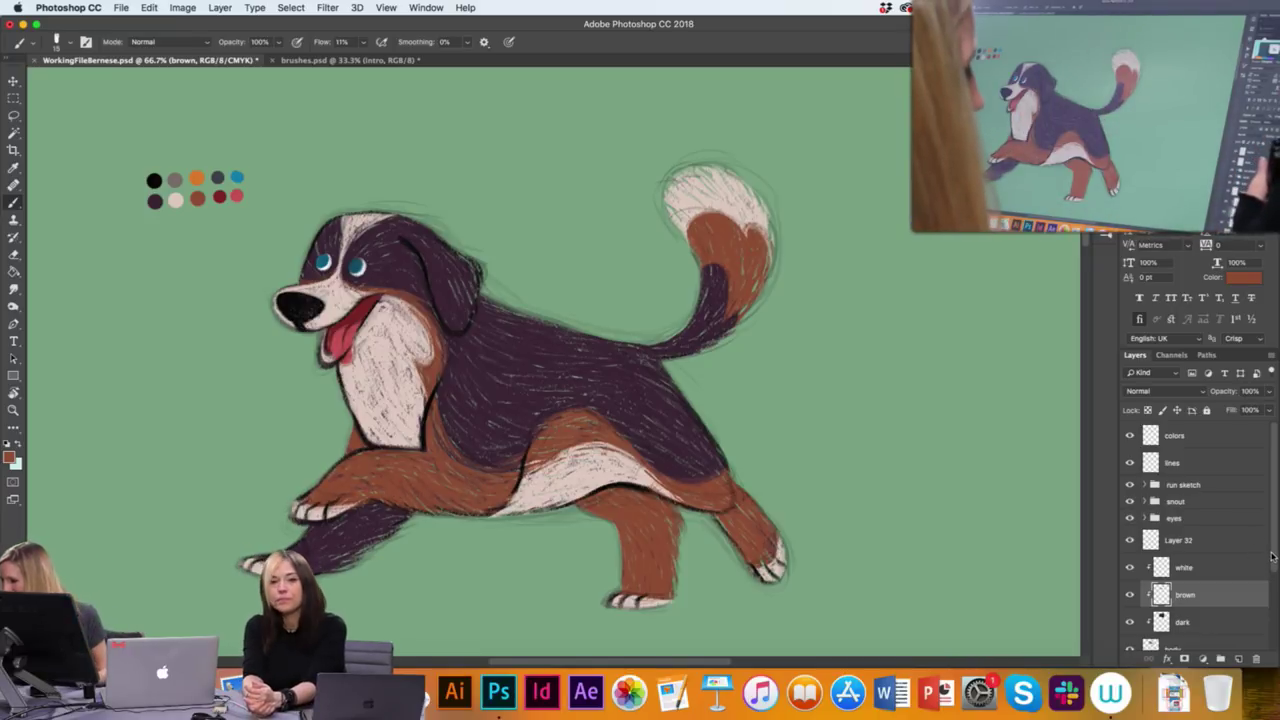
scroll(1210, 540, down, 1)
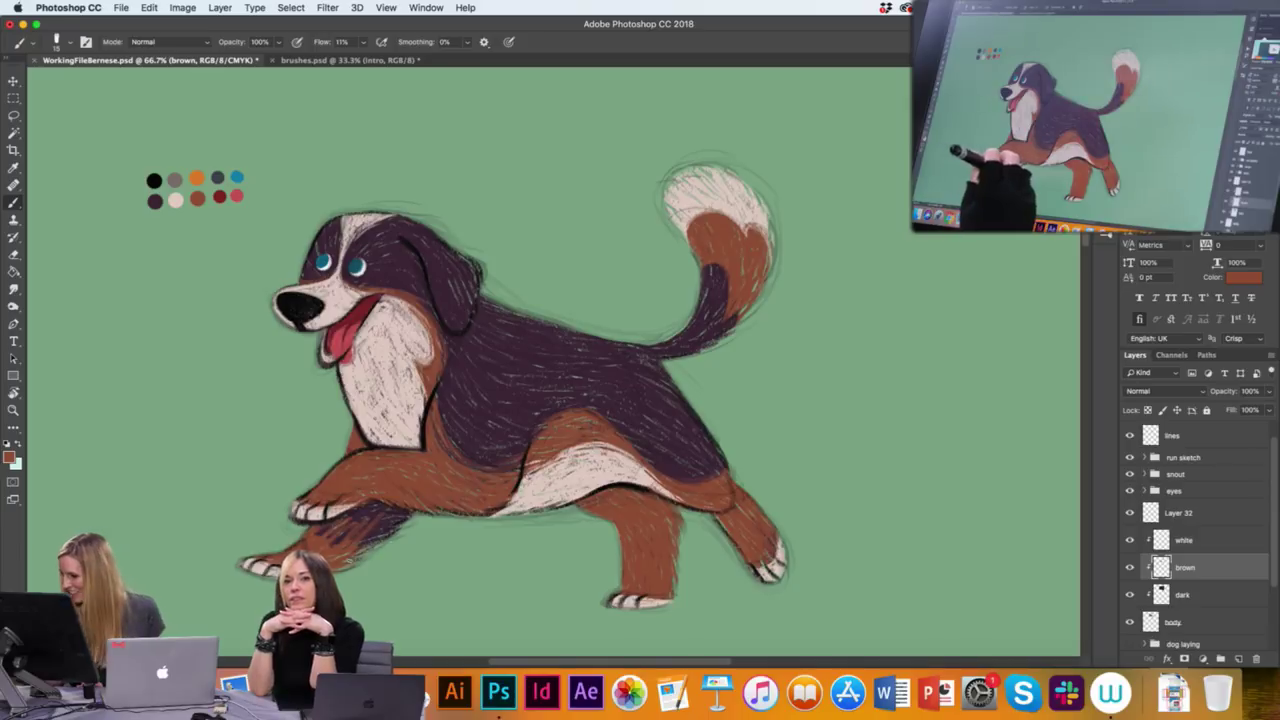
drag(398, 528, 354, 538)
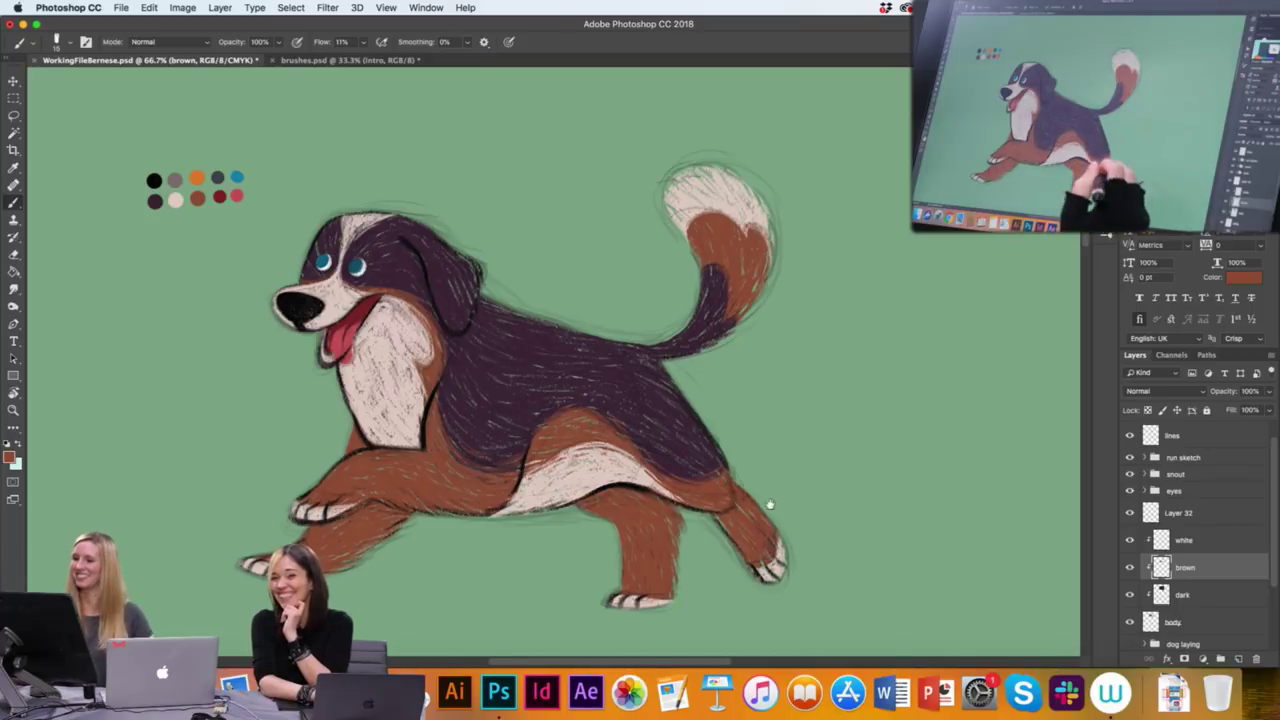
Hide the run sketch group and move the lines layer directly beneath the snout group
drag(766, 503, 808, 491)
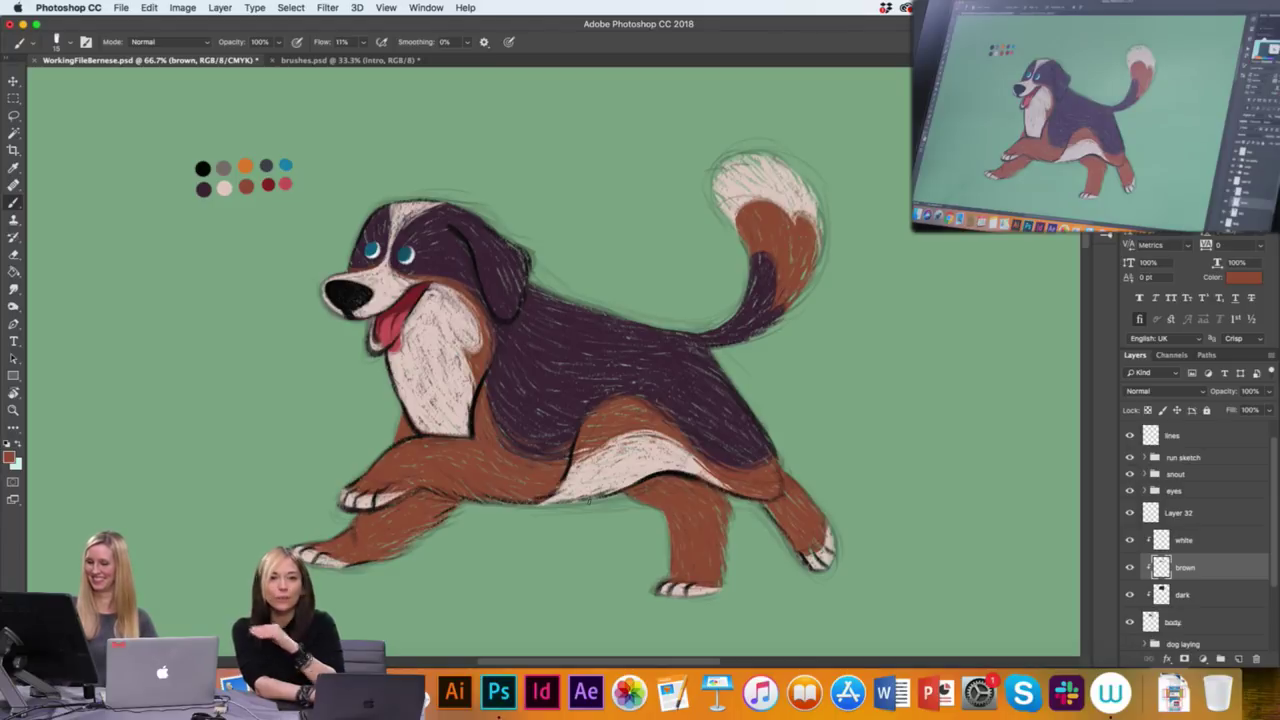
key(super+minus)
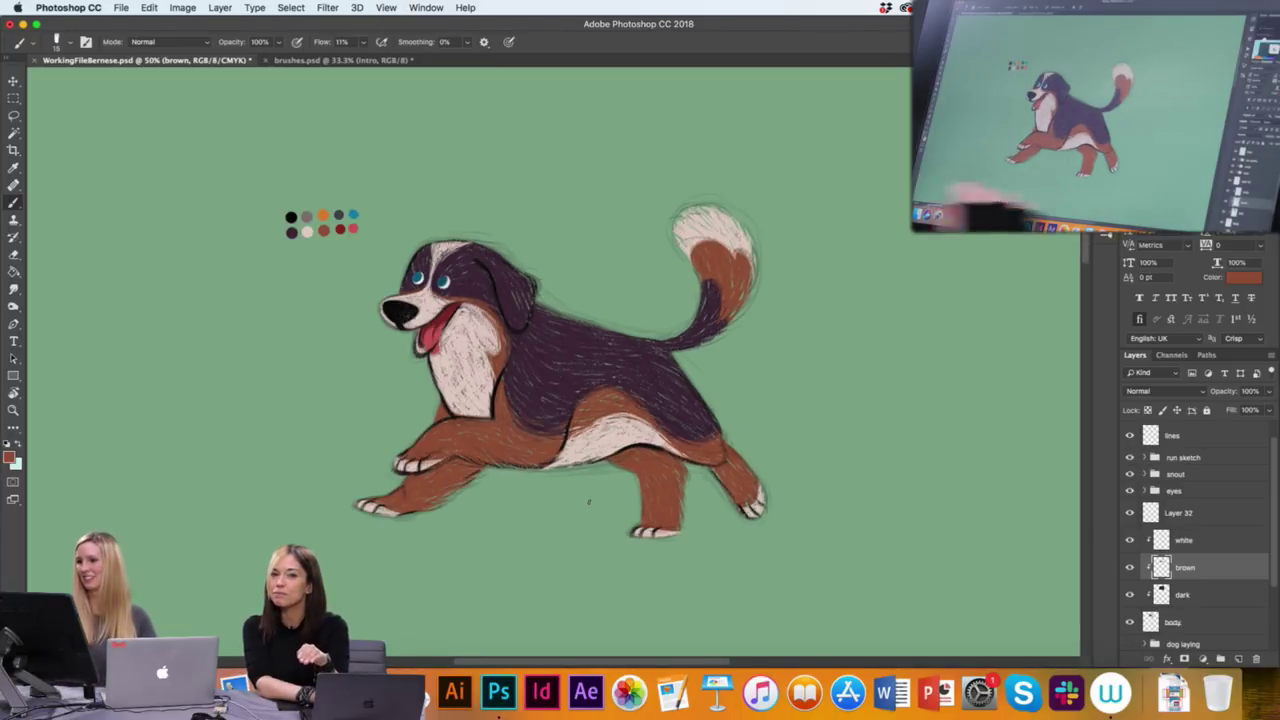
scroll(516, 411, up, 3)
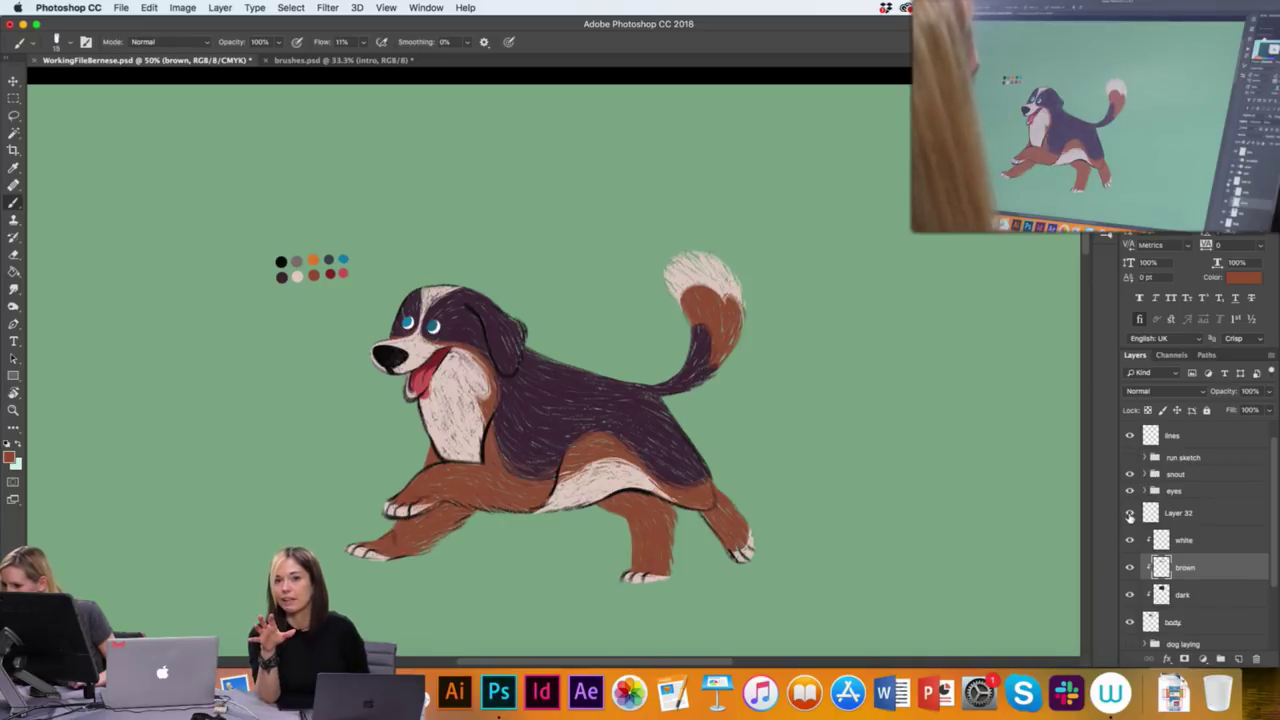
scroll(1185, 495, up, 1)
click(1191, 446)
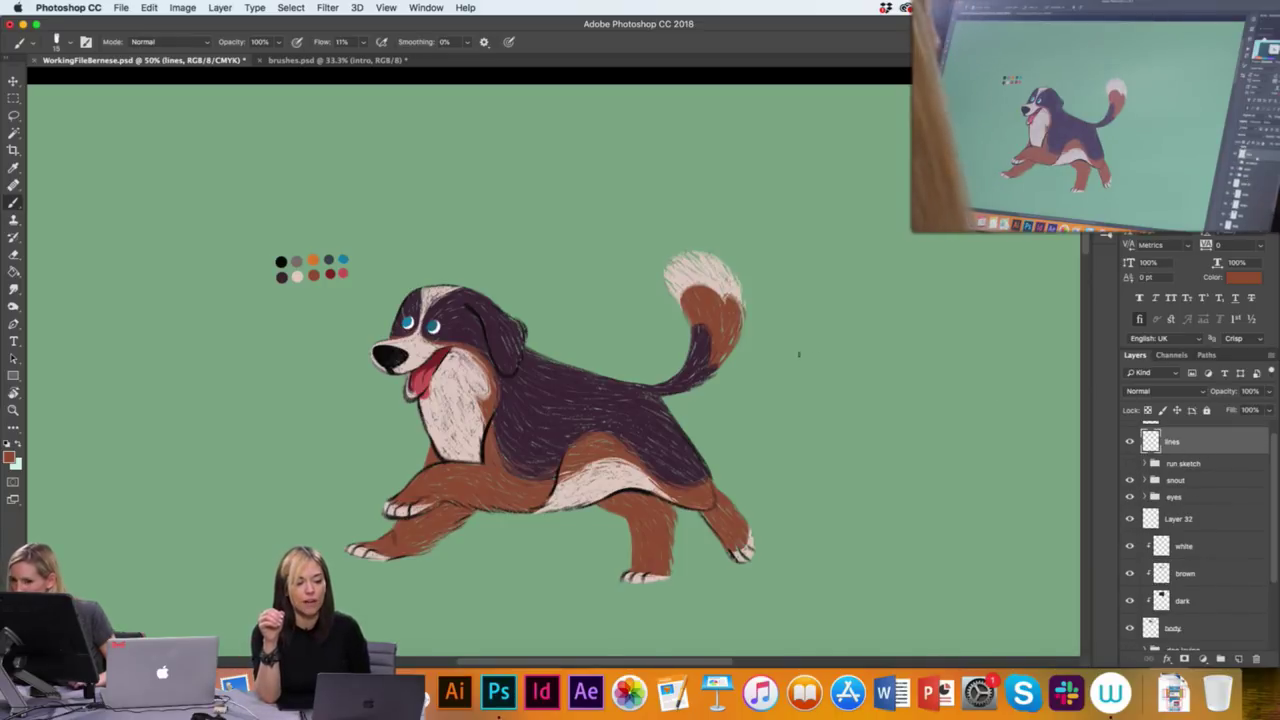
click(13, 255)
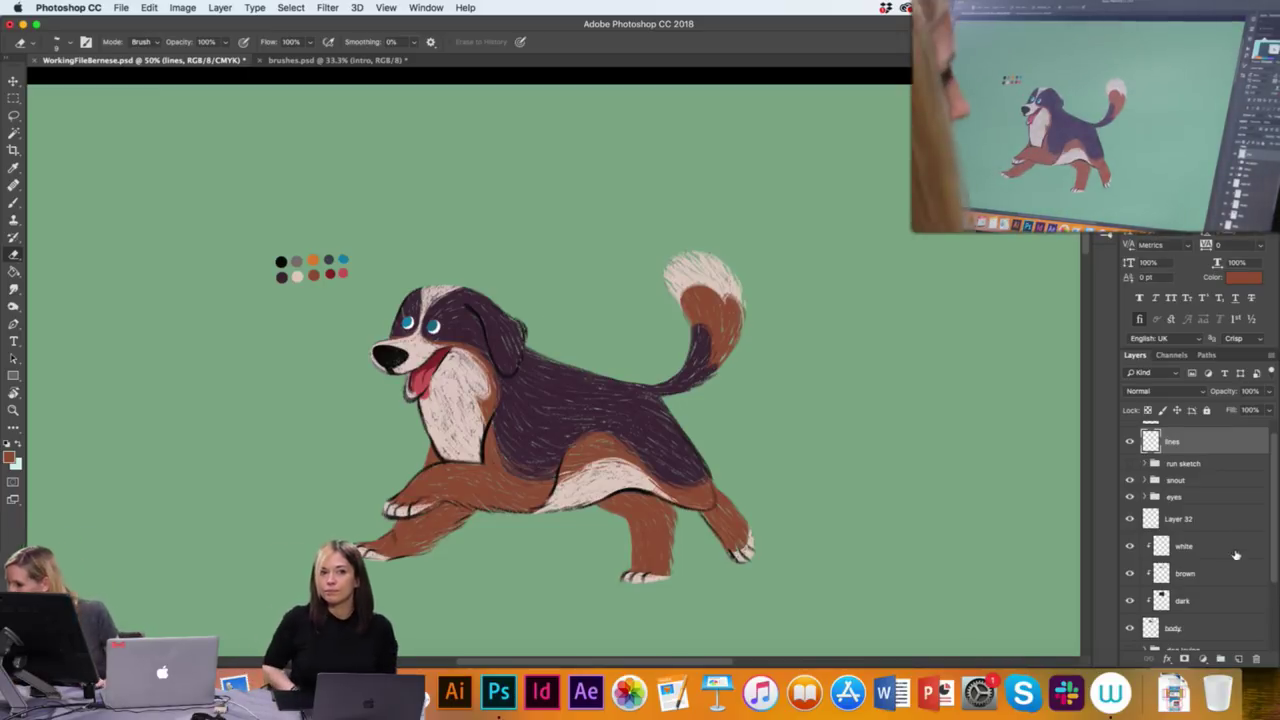
drag(1215, 447, 1207, 490)
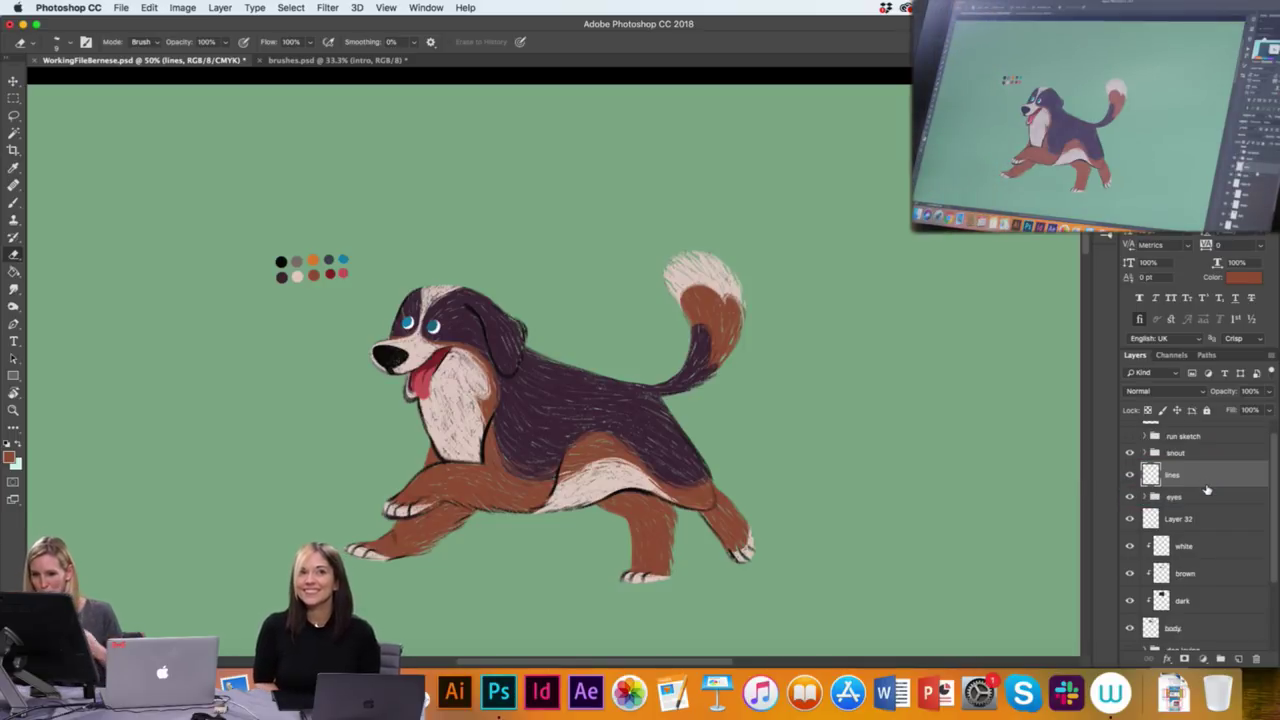
On the tounge layer inside the snout group, paint small spots around the nose using the dark slate grey swatch
click(1146, 453)
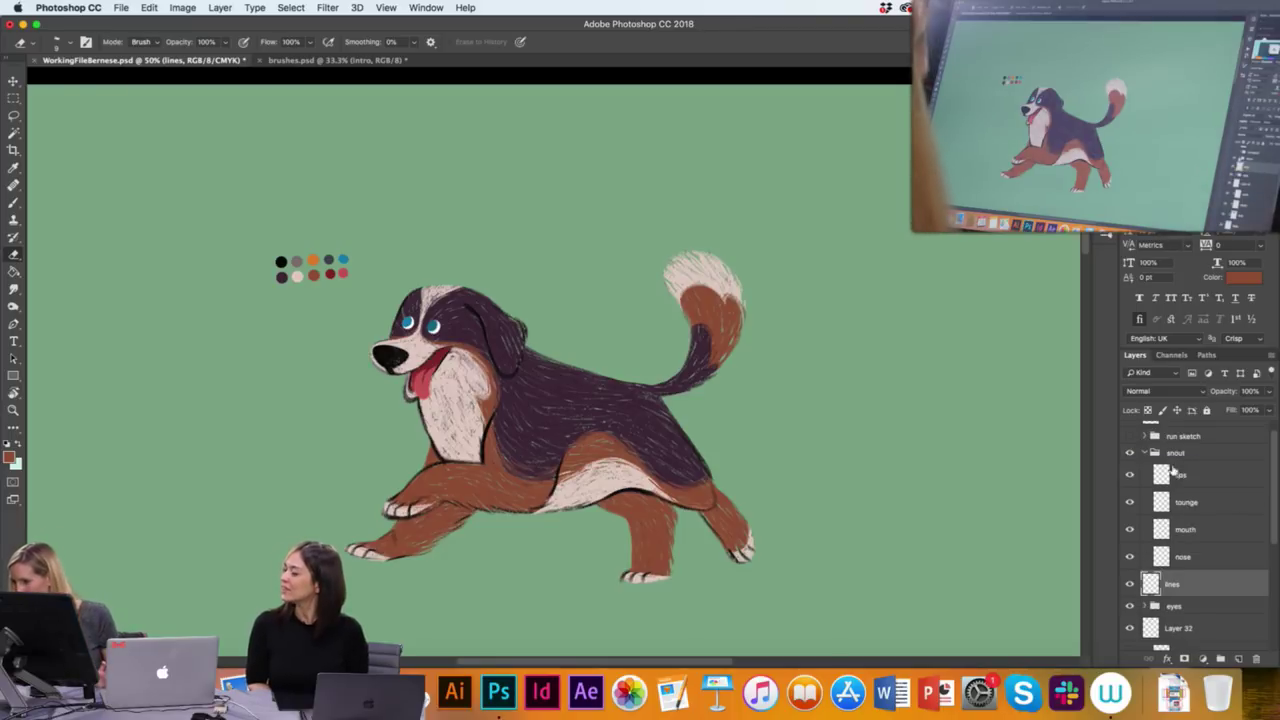
click(1192, 502)
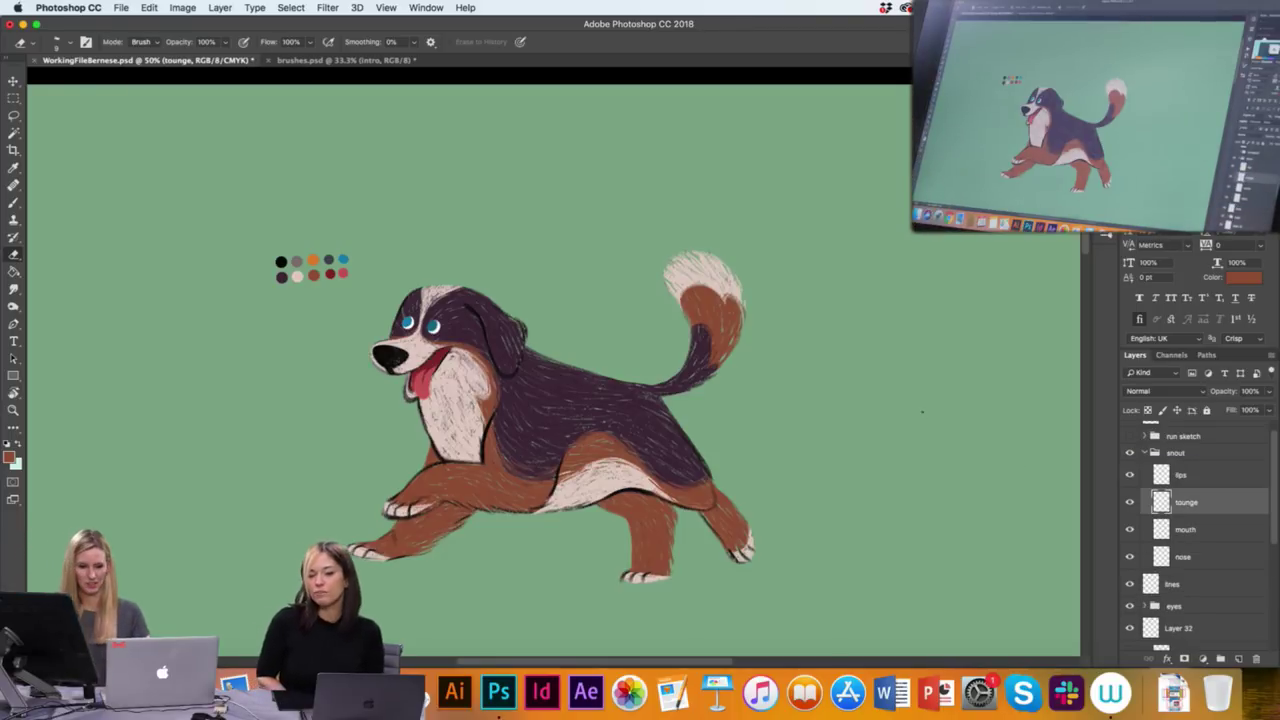
key(super+equal)
key(super+equal)
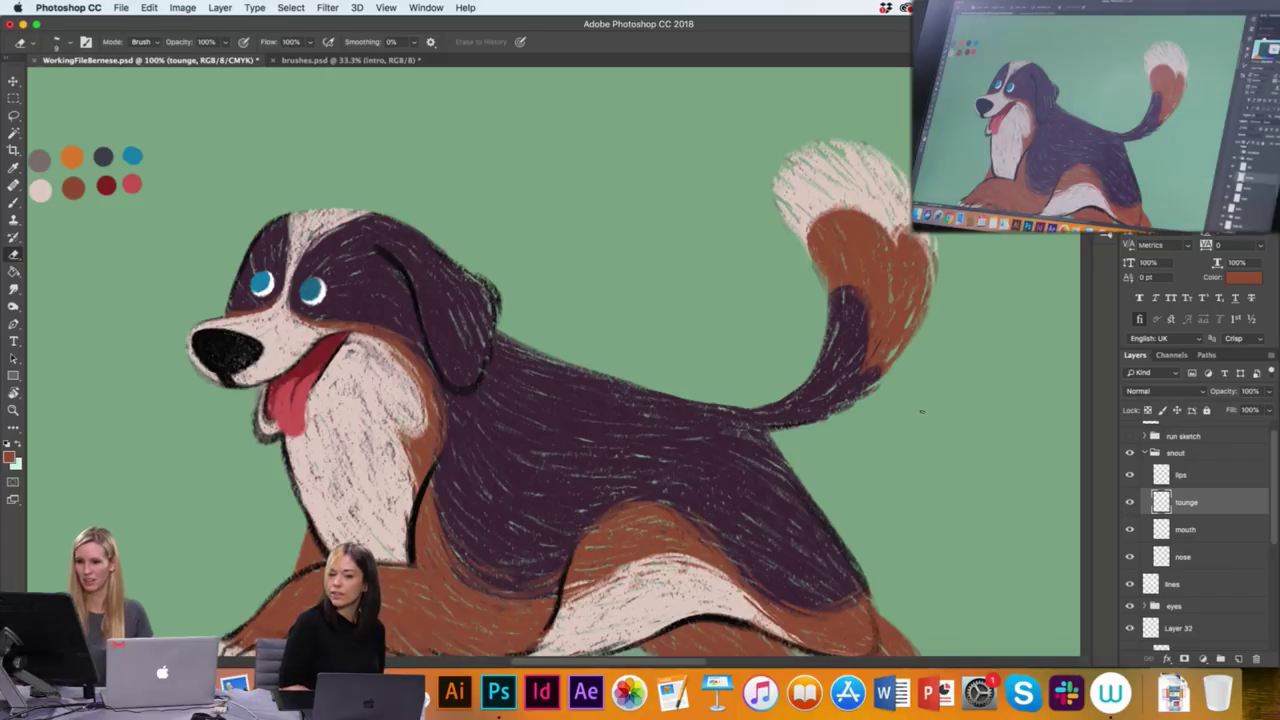
key(b)
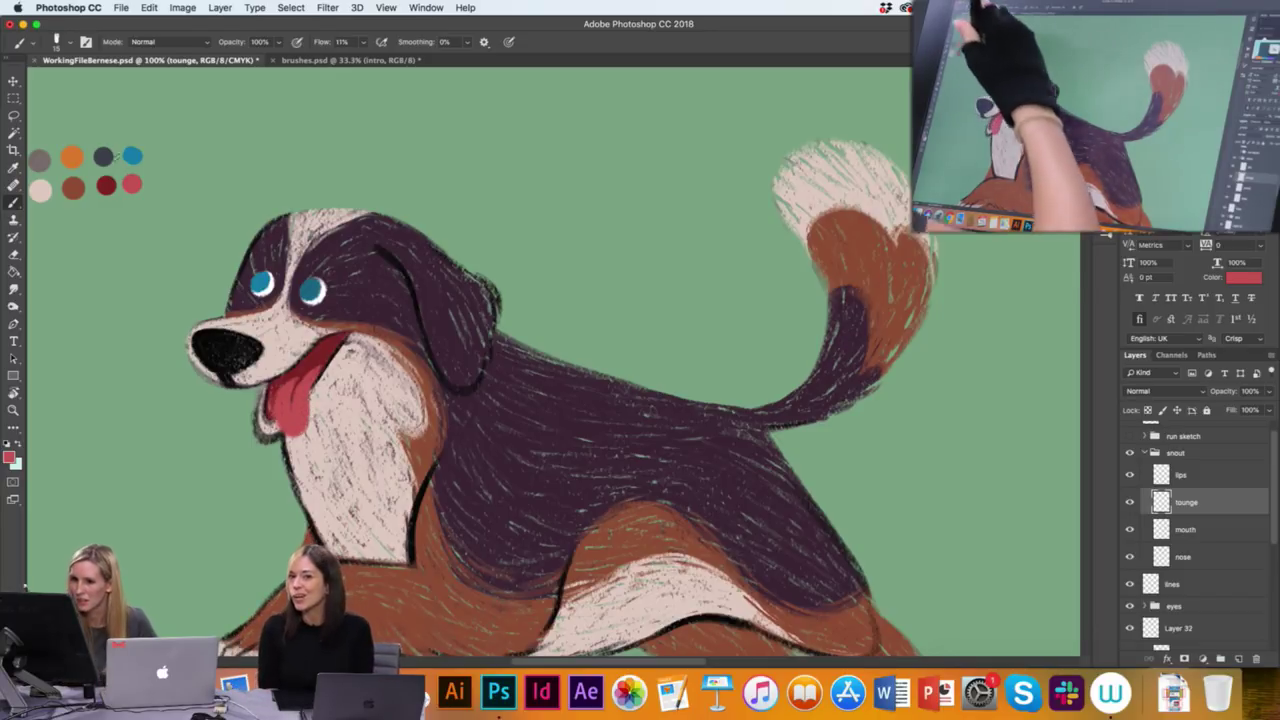
alt+click(104, 157)
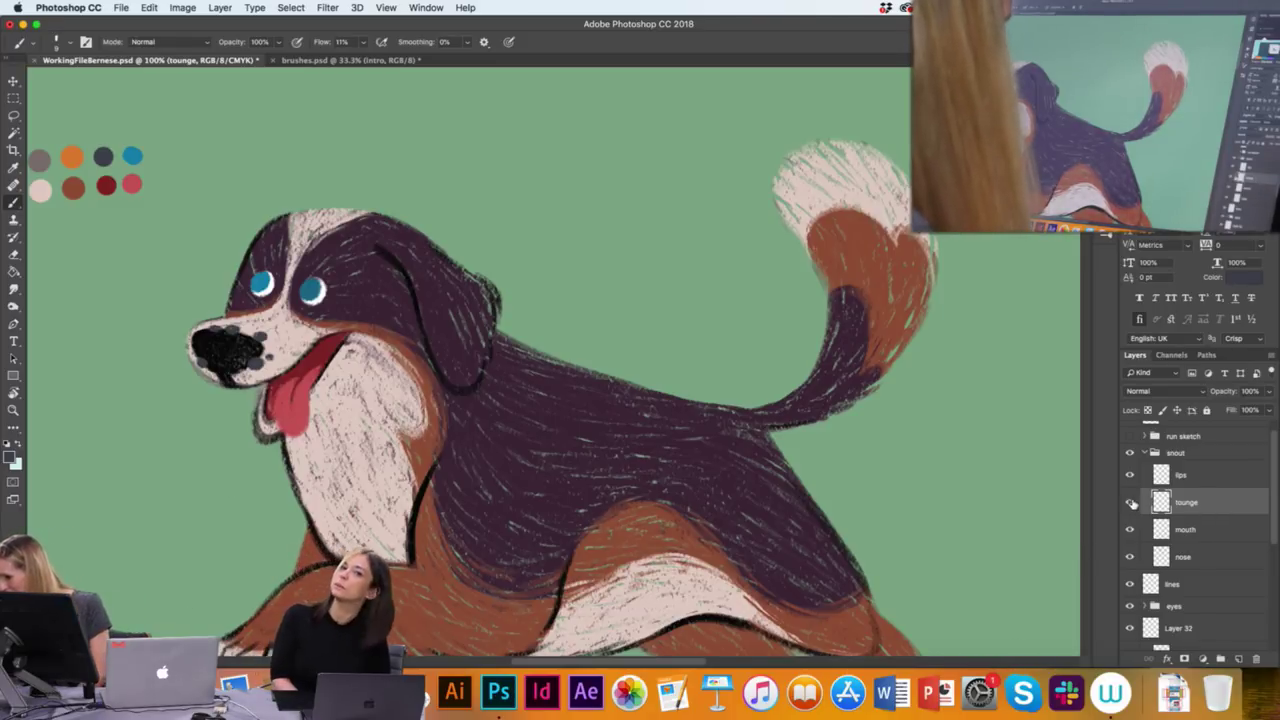
click(14, 117)
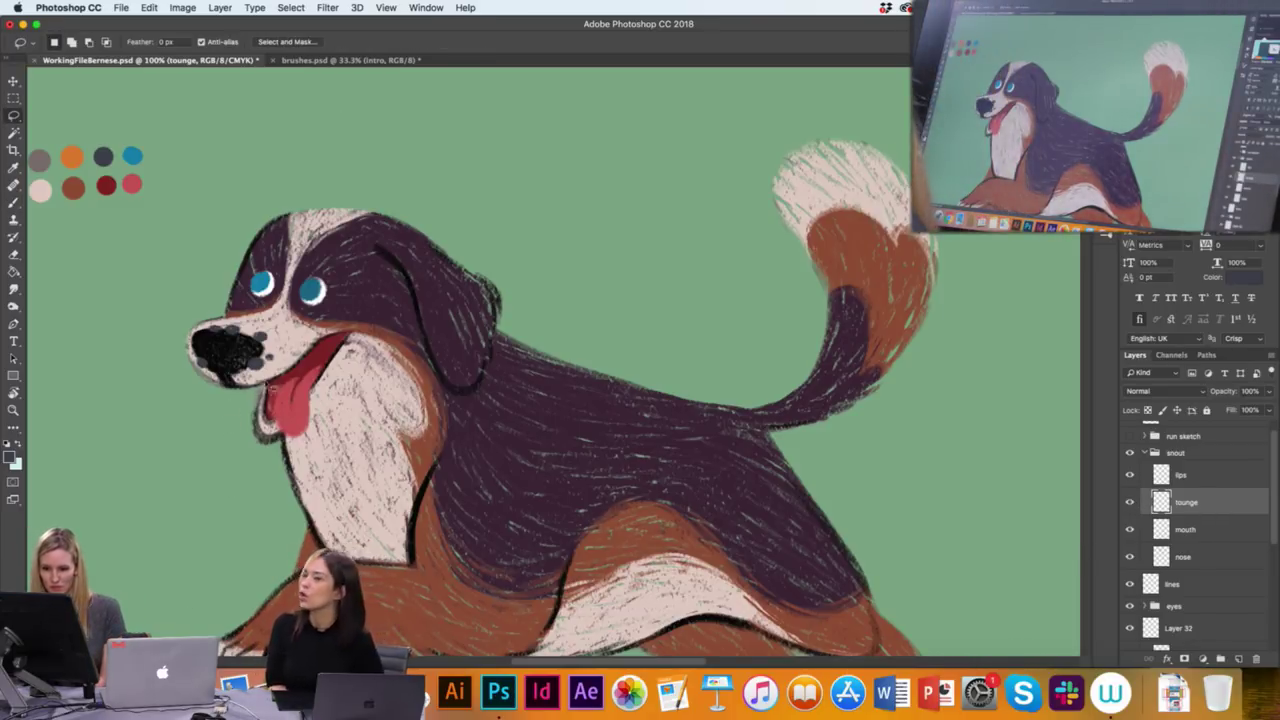
mouse_move(232, 295)
mouse_down()
mouse_move(240, 400)
mouse_move(262, 400)
mouse_up()
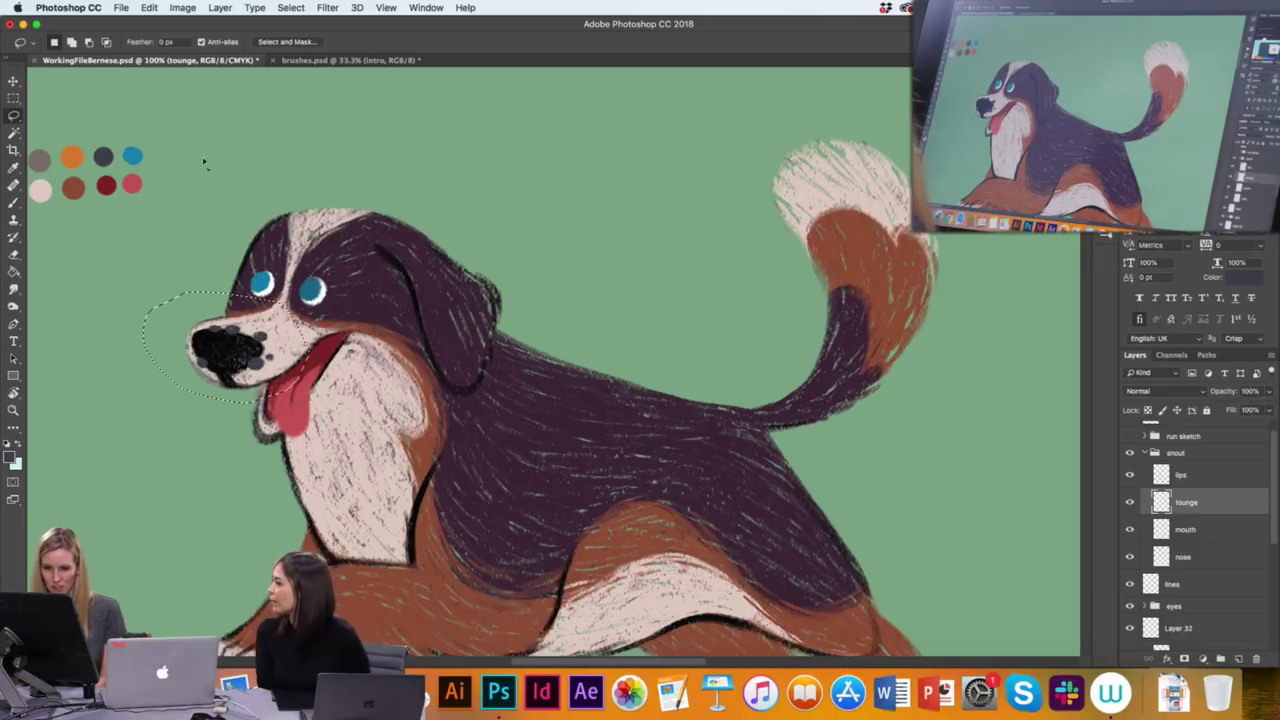
click(148, 7)
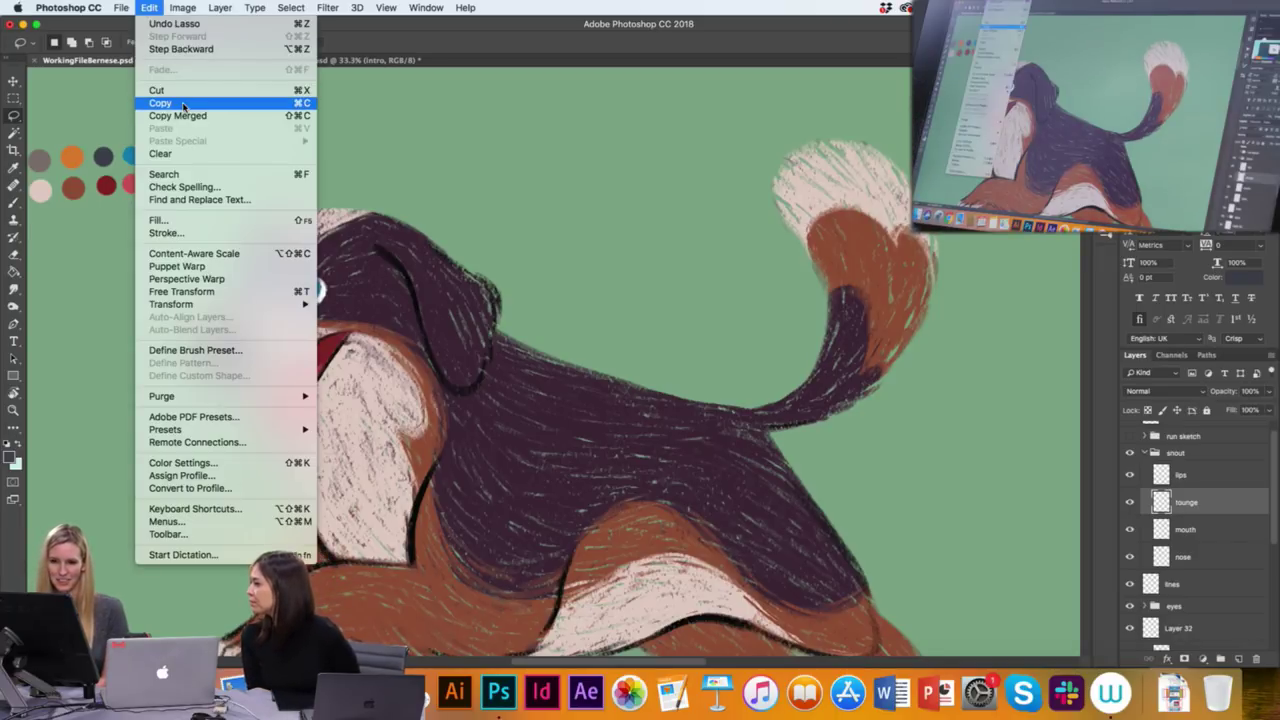
click(183, 104)
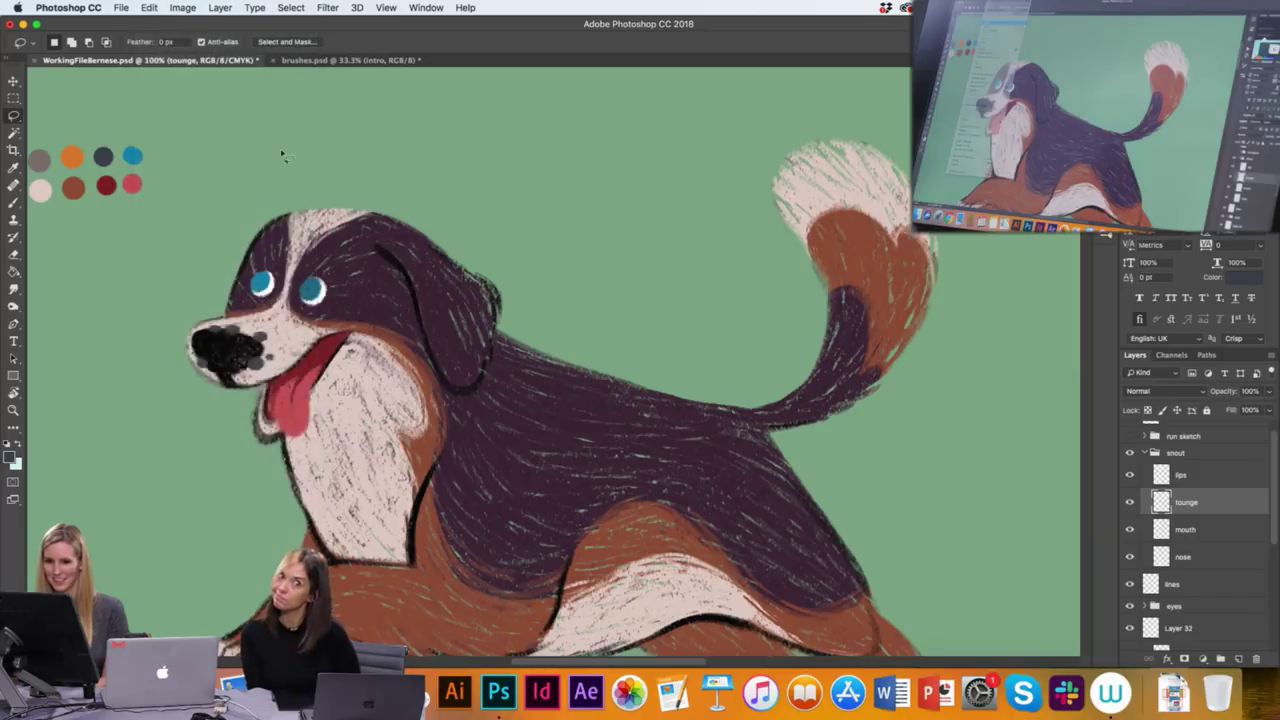
click(148, 7)
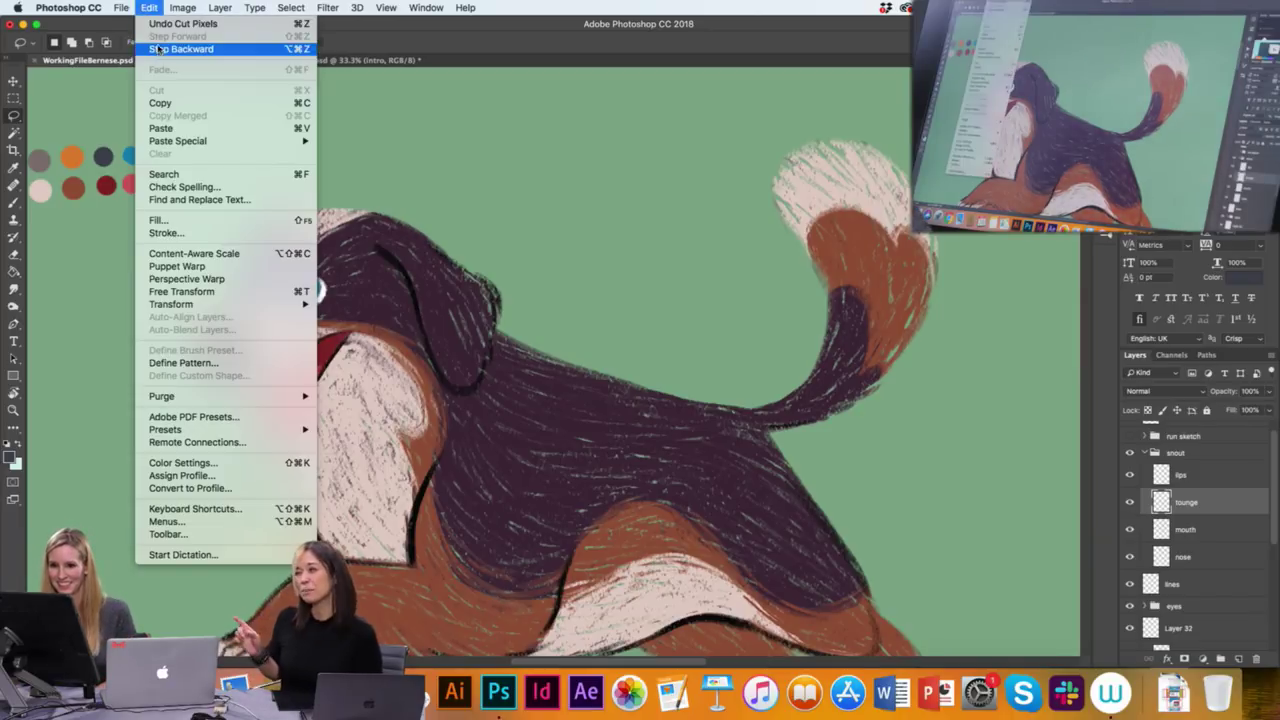
click(185, 48)
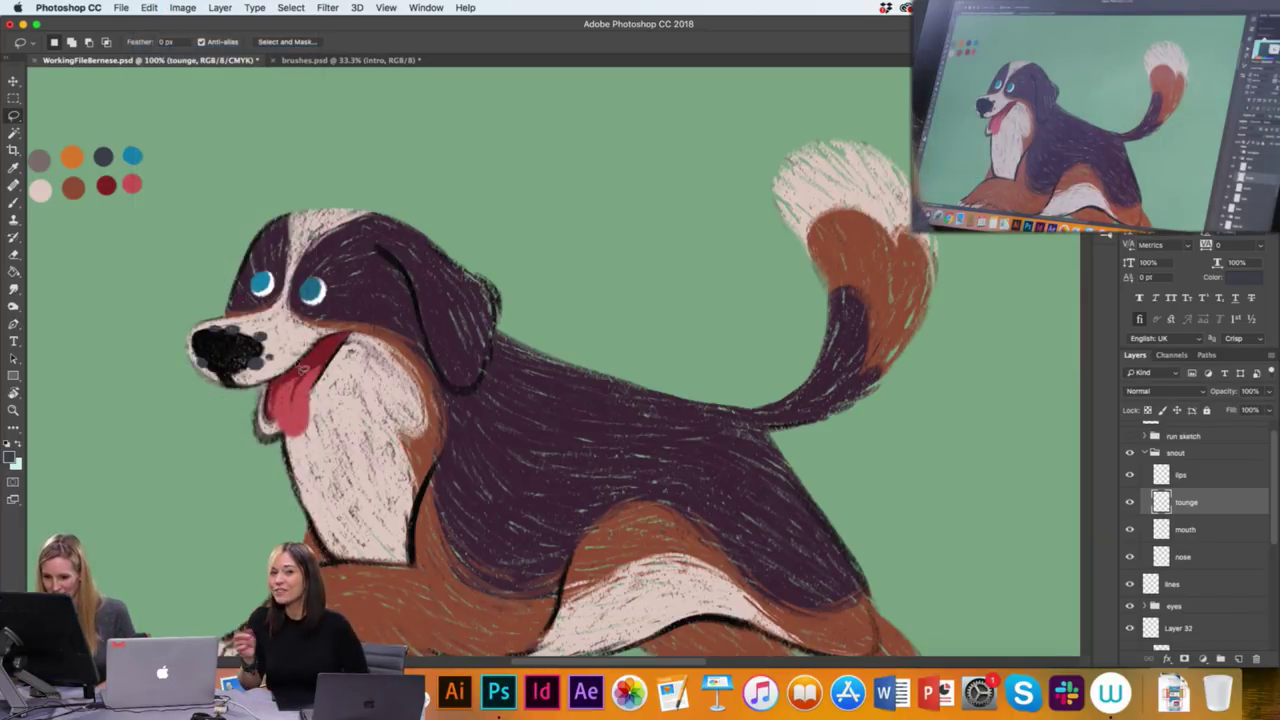
Lasso the spots around the nose, cut them from the tounge layer and paste them in place on a new layer
mouse_move(242, 398)
mouse_down()
mouse_move(146, 317)
mouse_move(236, 280)
mouse_up()
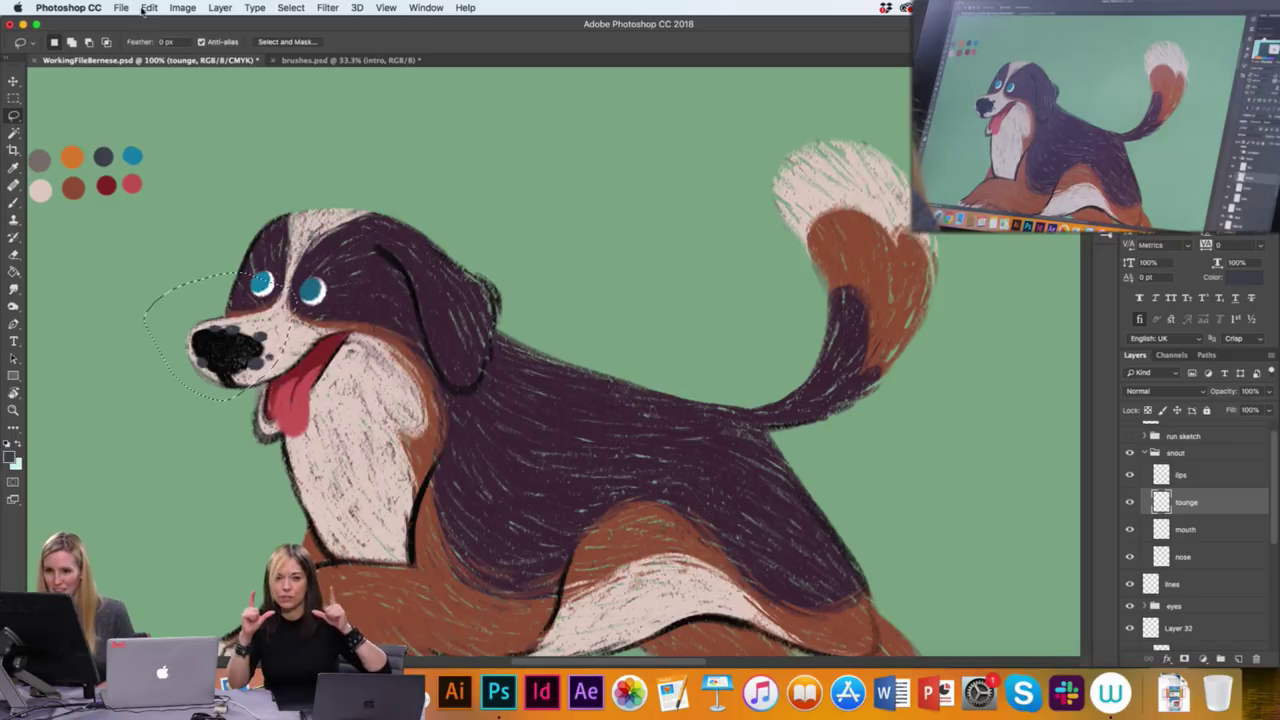
click(148, 7)
click(160, 91)
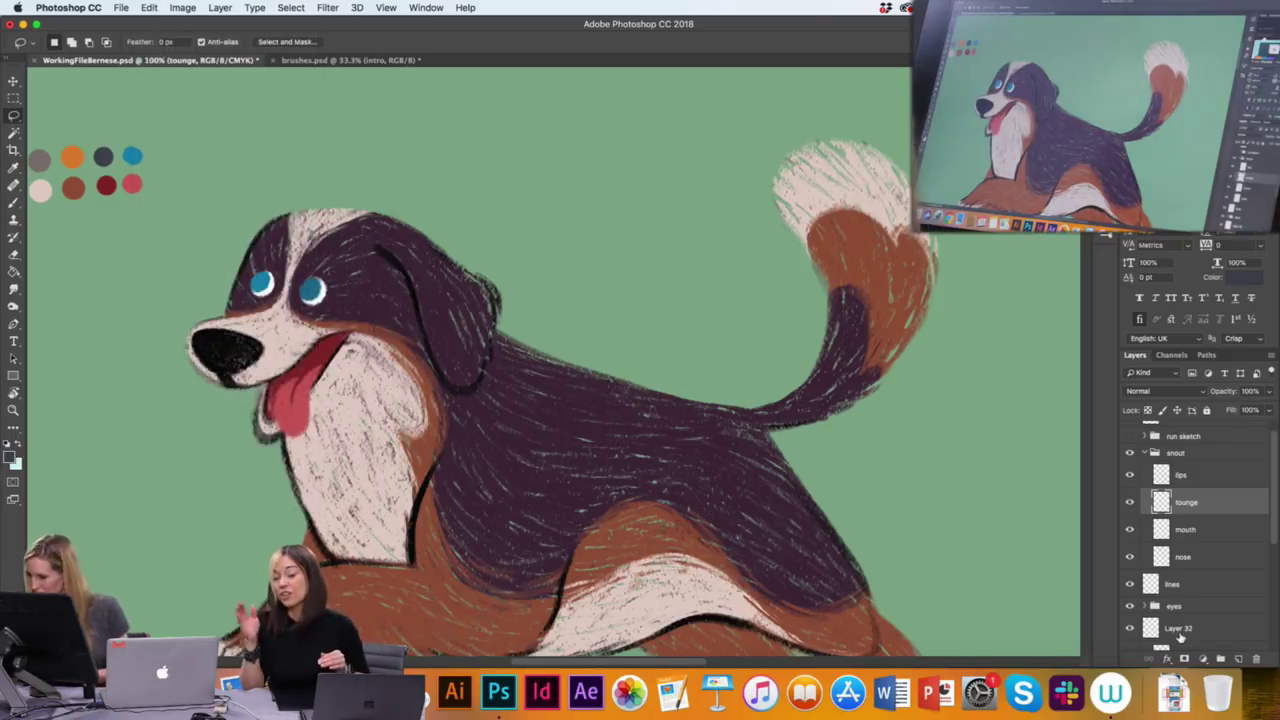
click(1239, 659)
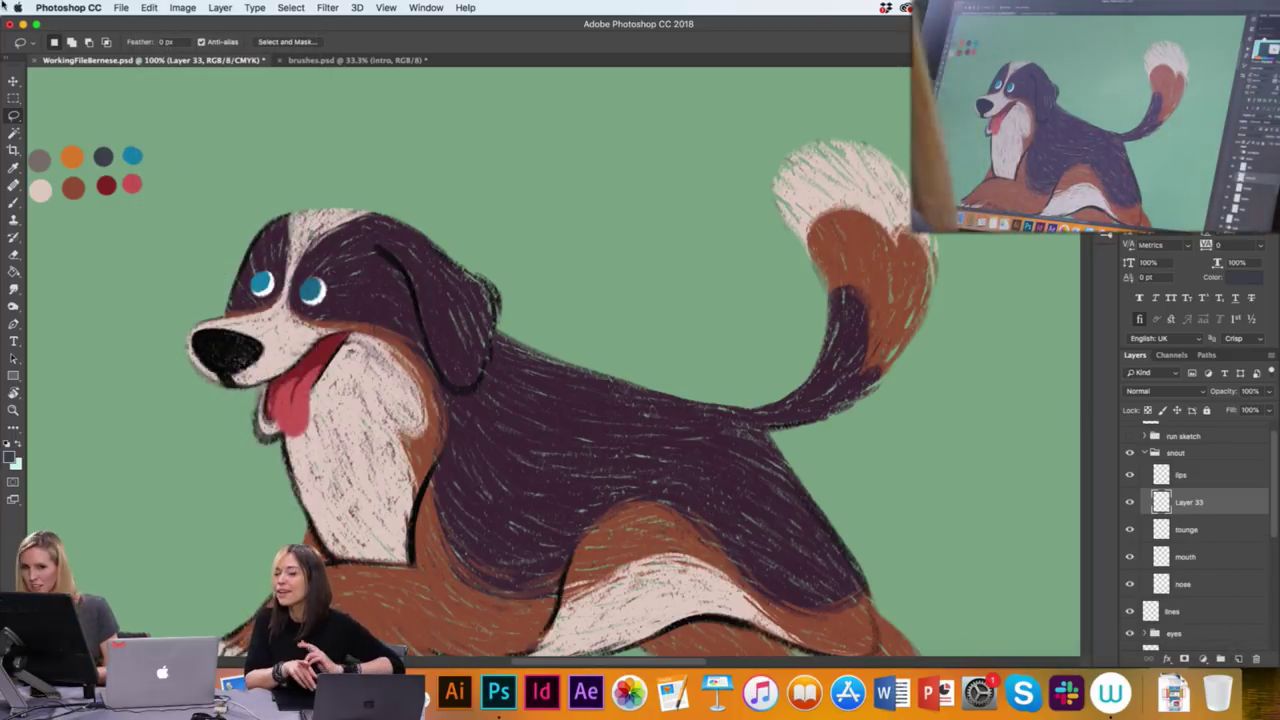
click(148, 7)
mouse_move(200, 141)
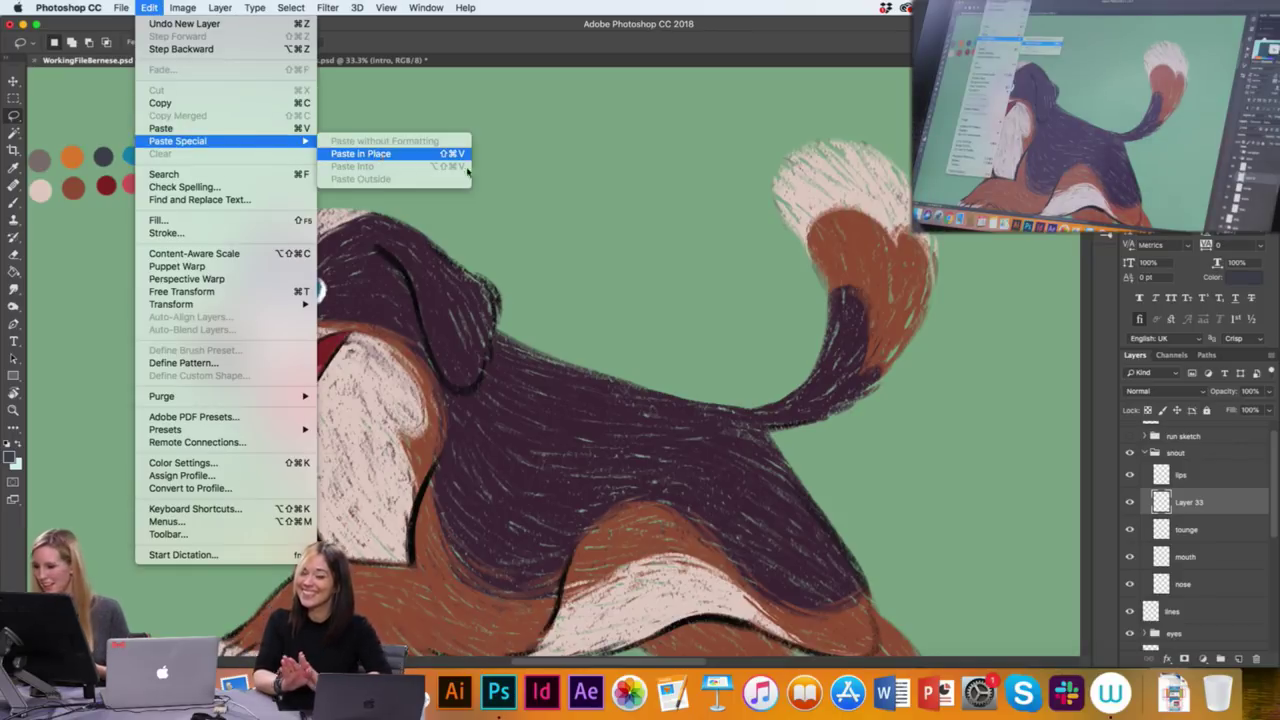
click(360, 148)
Rename the new layer spots and move it beneath the nose layer in the snout group
double_click(1194, 507)
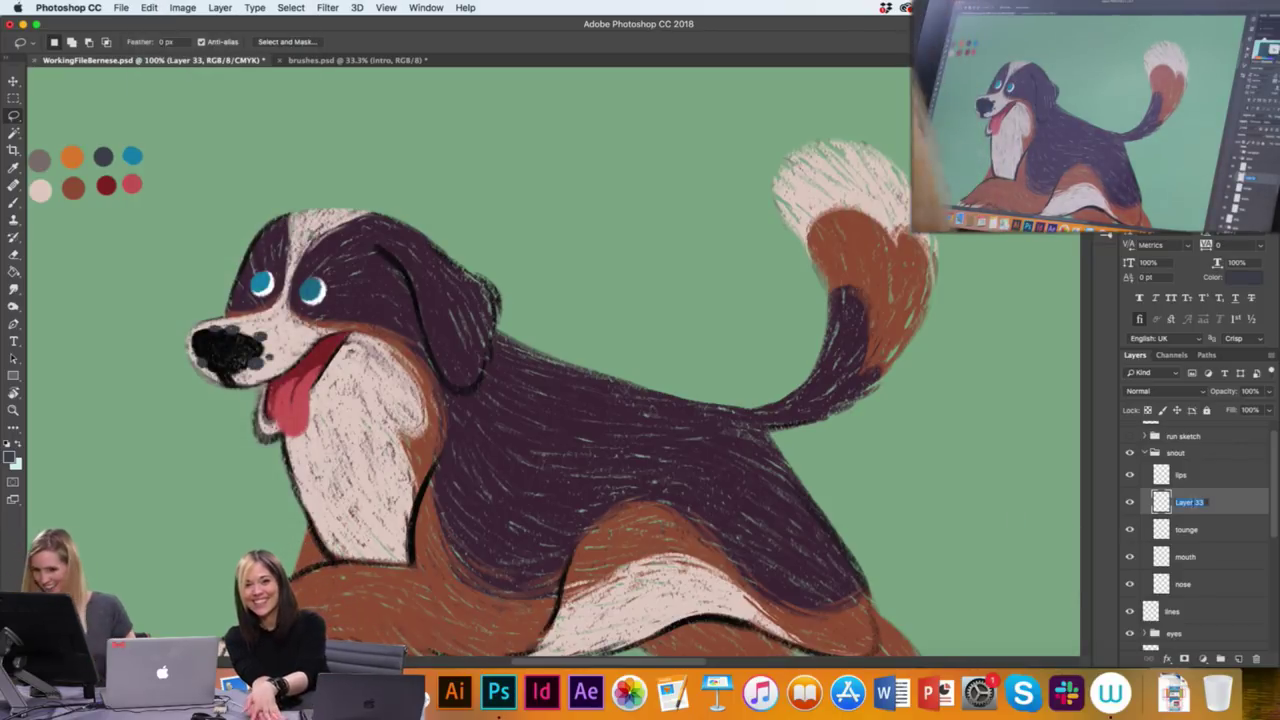
text(spots)
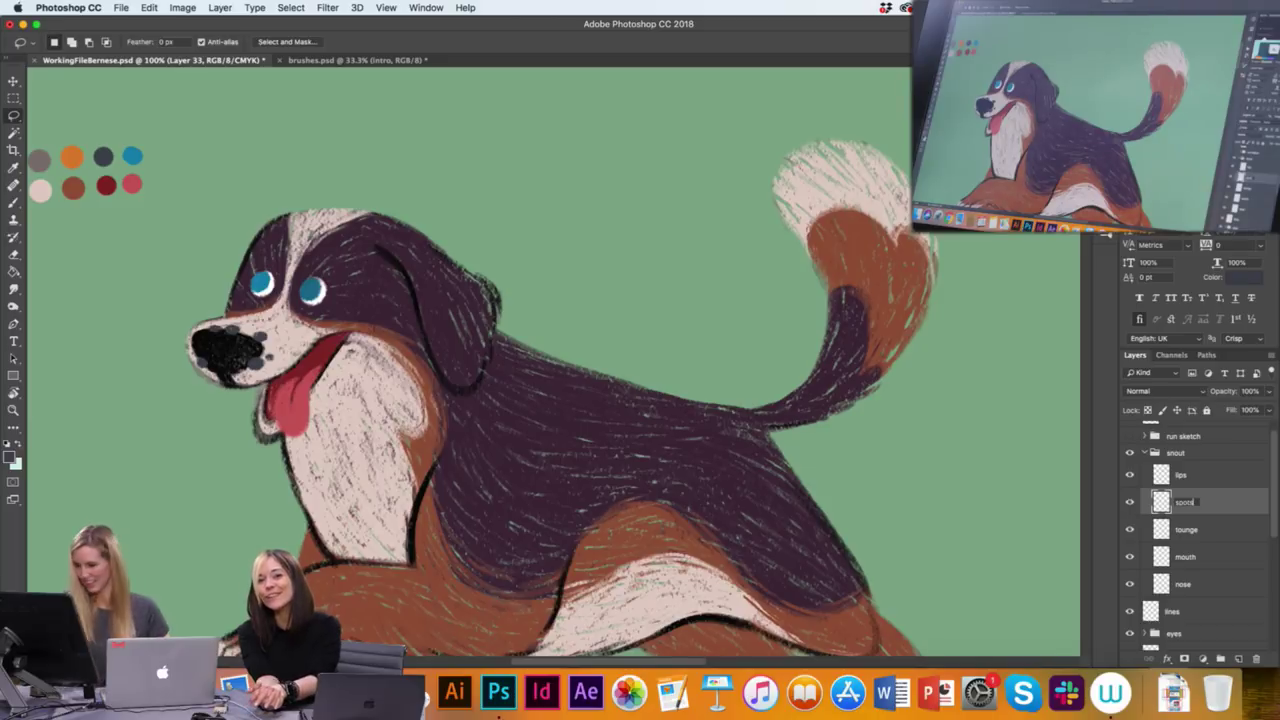
text(pots)
key(Return)
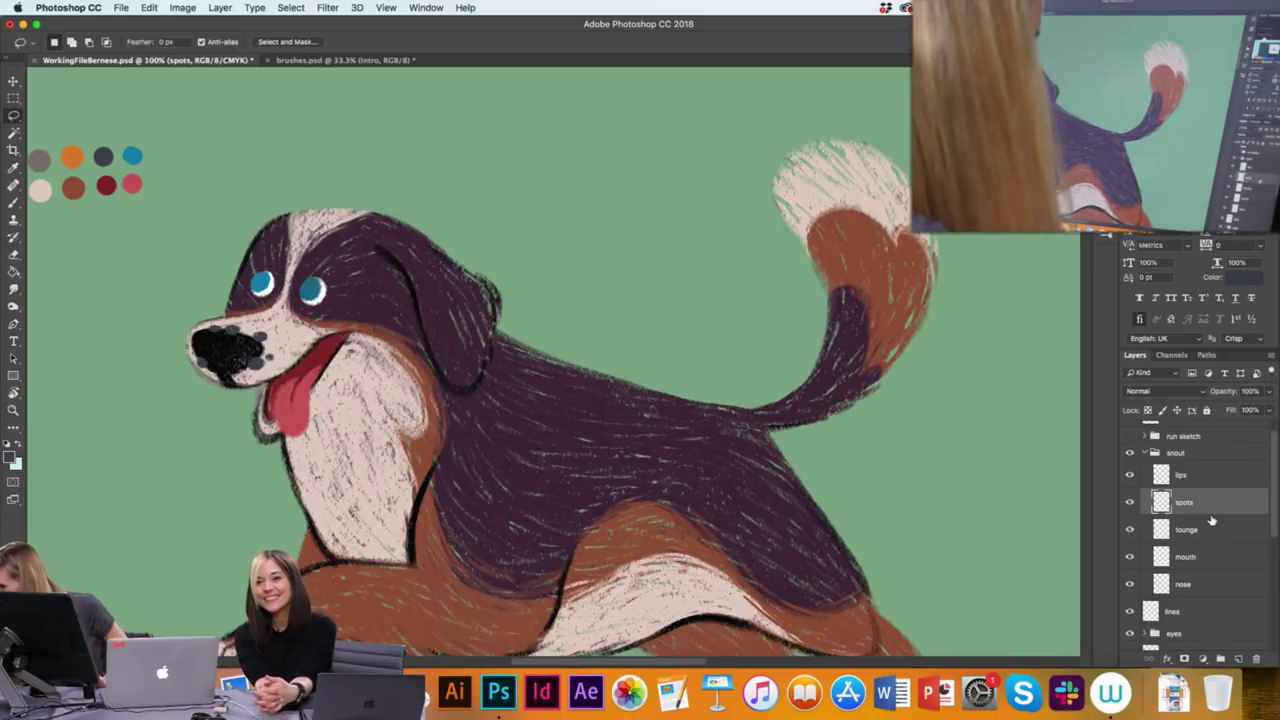
drag(1211, 520, 1198, 592)
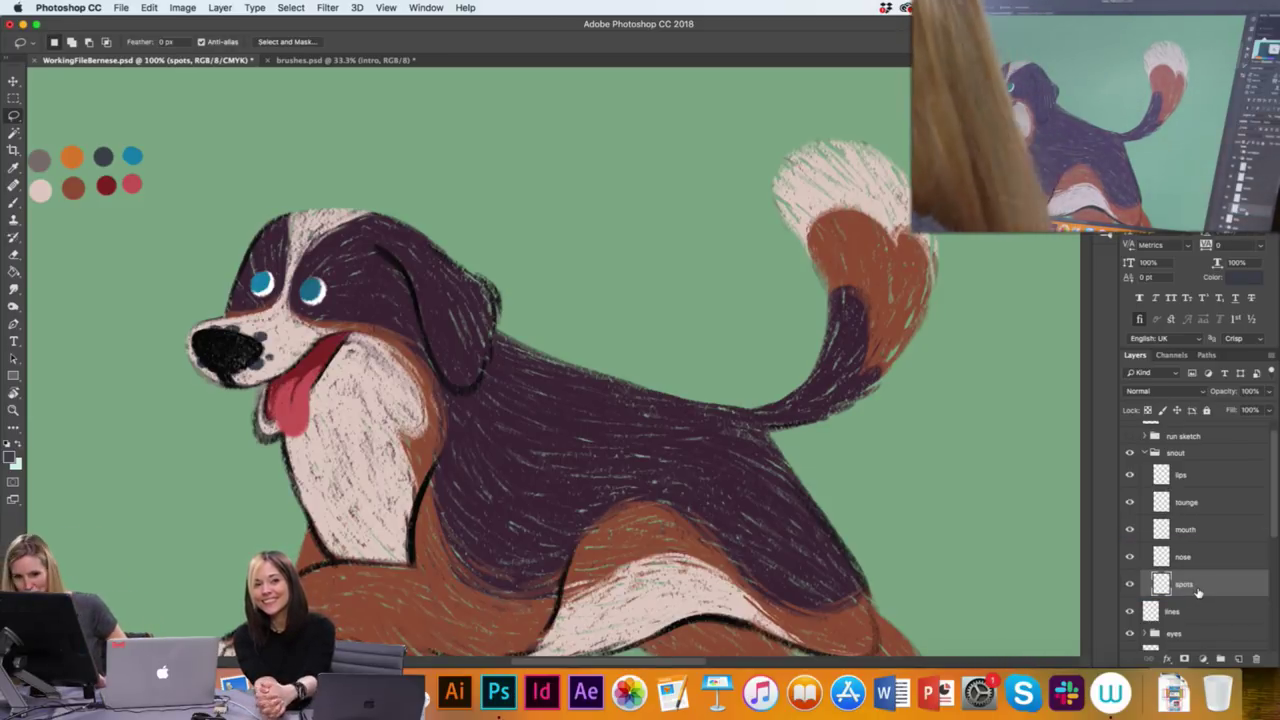
Add a new layer named shine directly above the nose layer in the snout group
click(1192, 557)
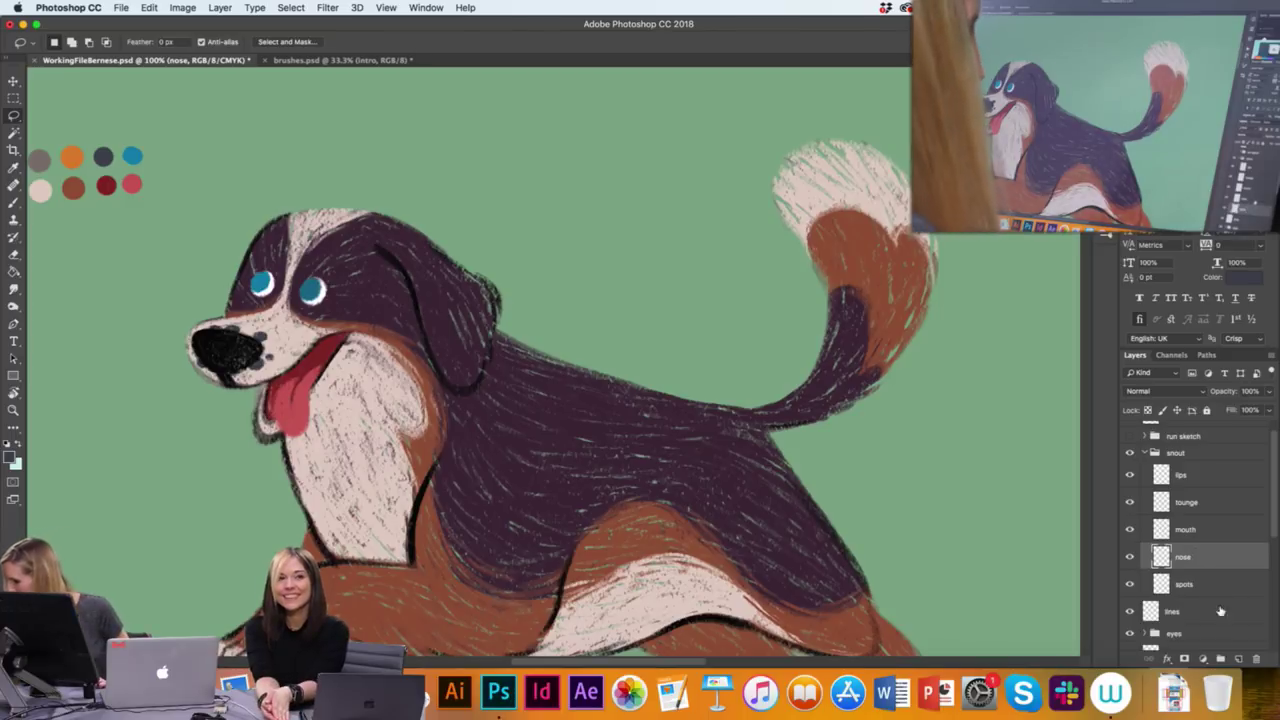
click(1239, 659)
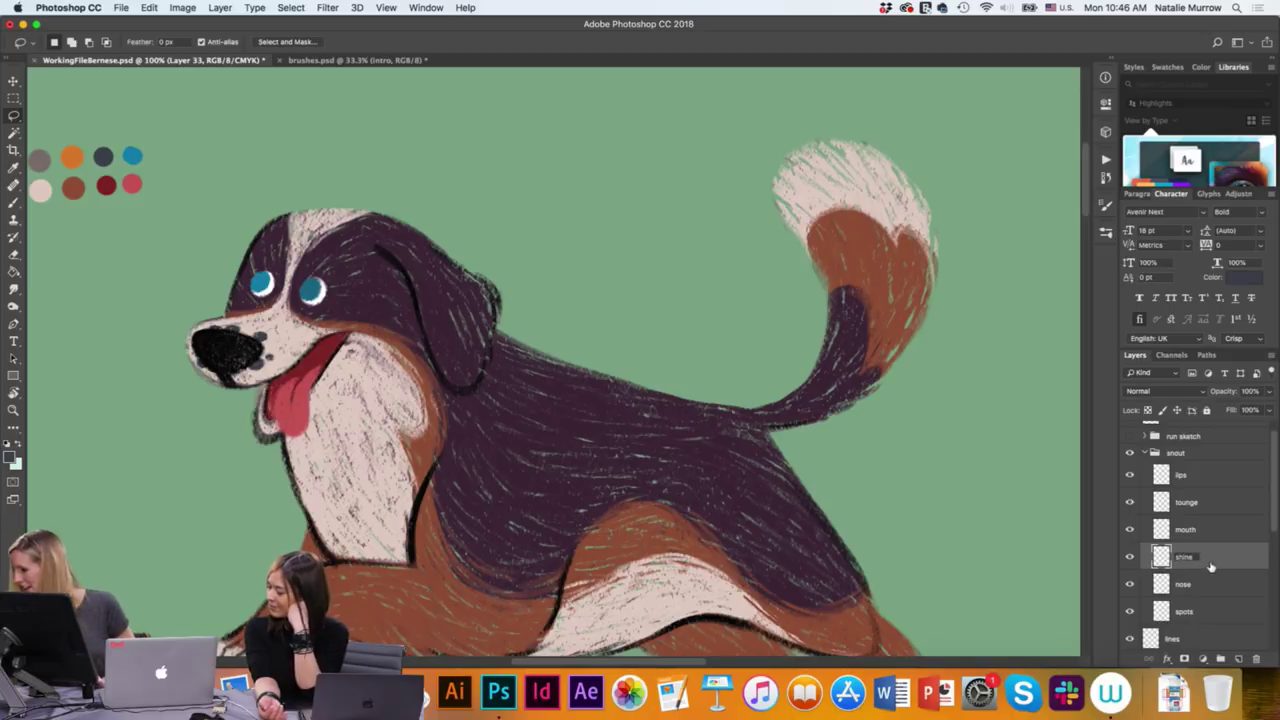
key(Return)
Paint thin shine strokes across the dog's nose on the shine layer using the blue swatch, undoing and reworking unwanted strokes
click(13, 204)
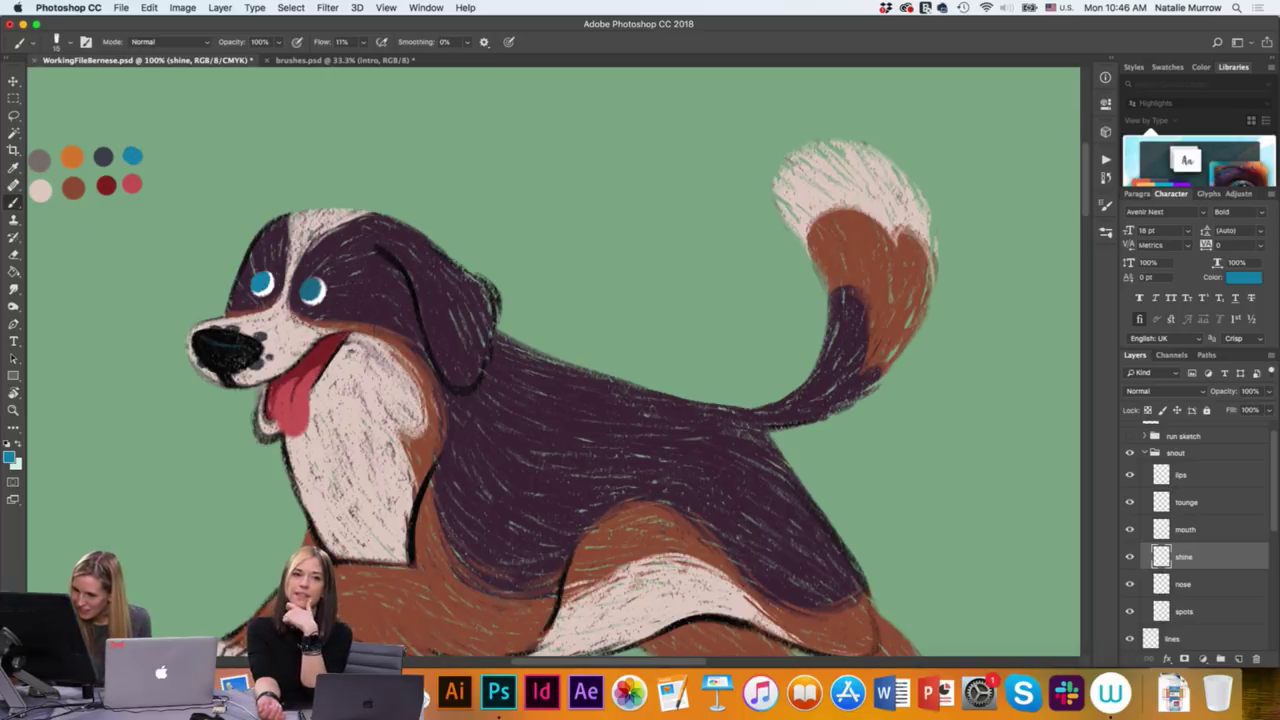
key(ctrl+z)
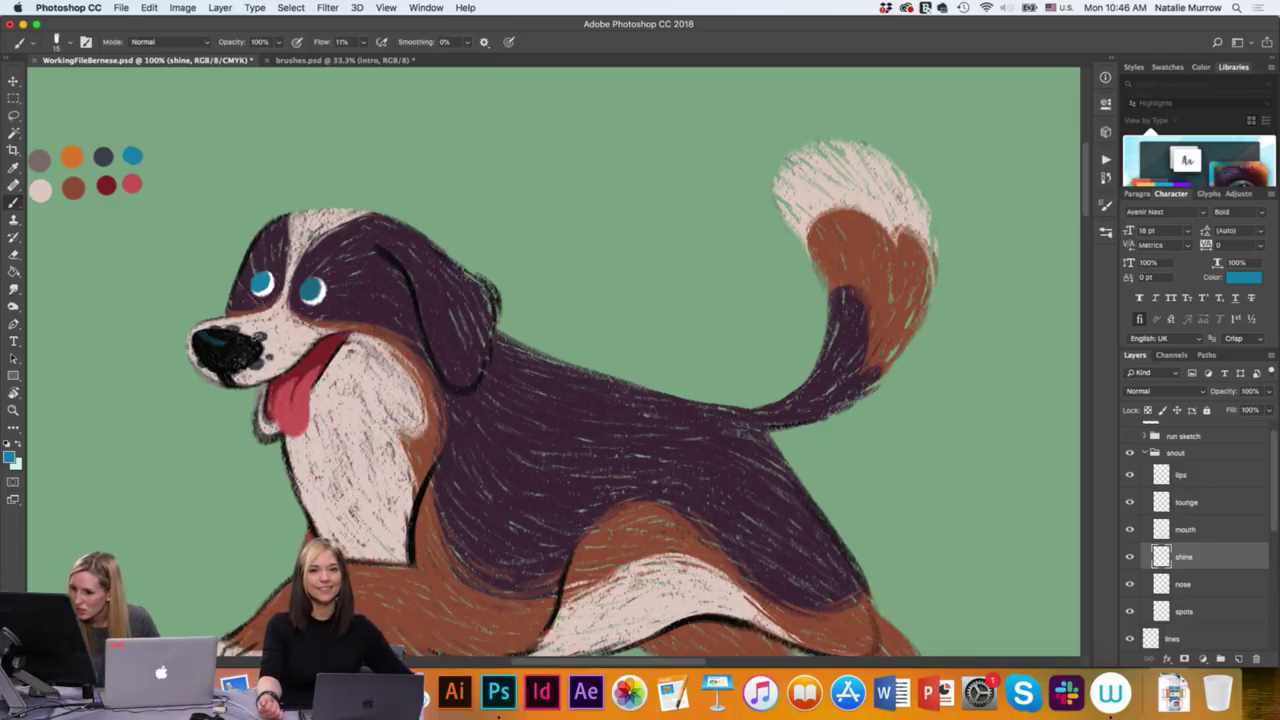
key(ctrl+z)
key(ctrl+z)
key(ctrl+z)
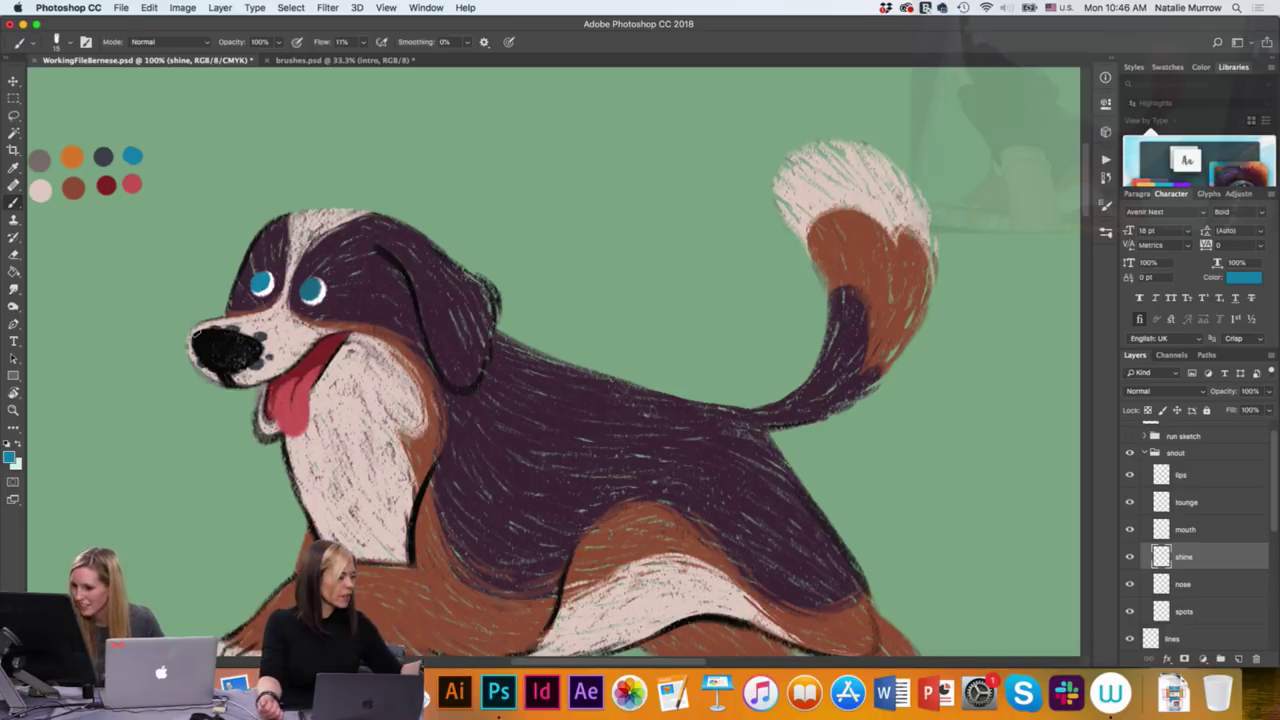
key(e)
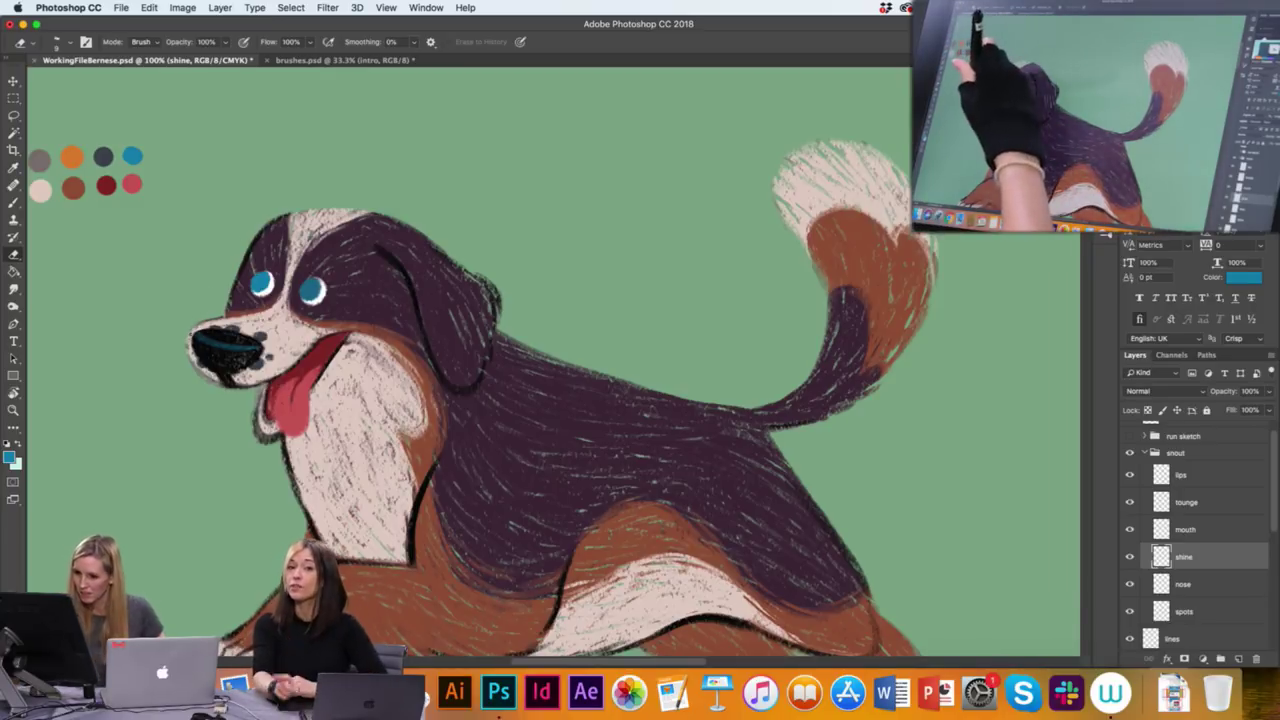
key(b)
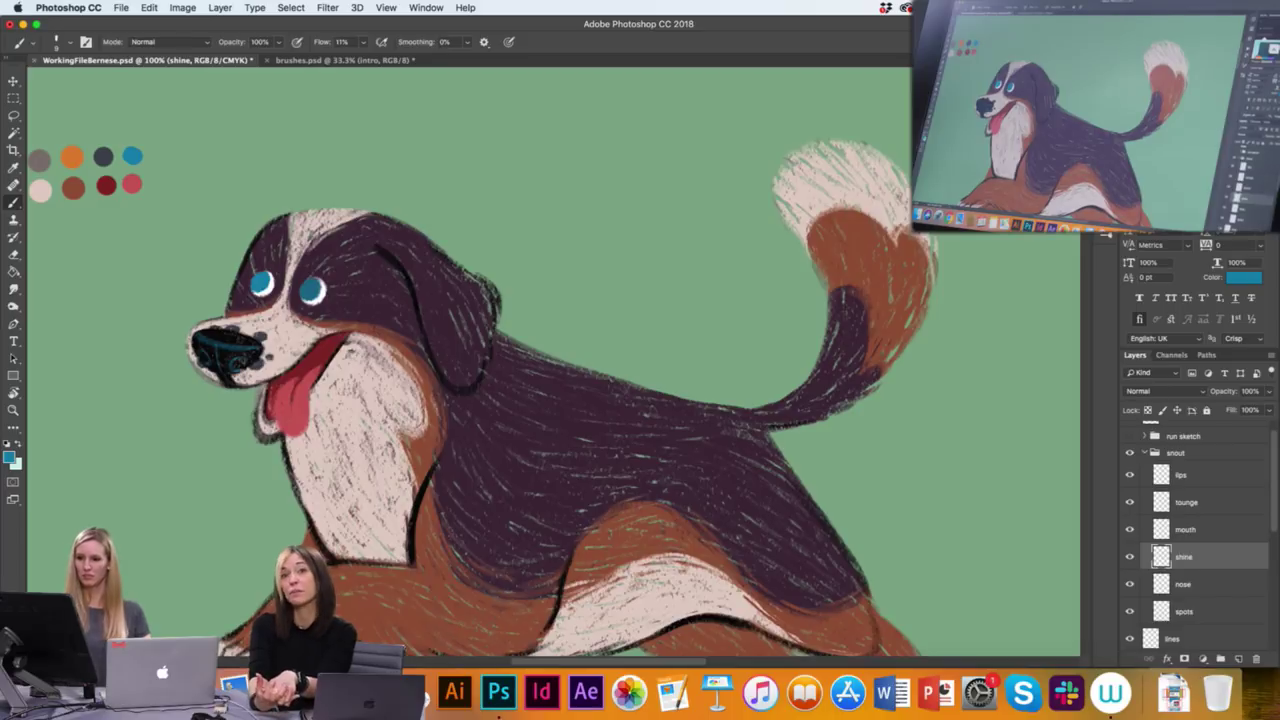
Collapse the snout group and add a new layer named lash at the bottom of the eyes group
click(1144, 452)
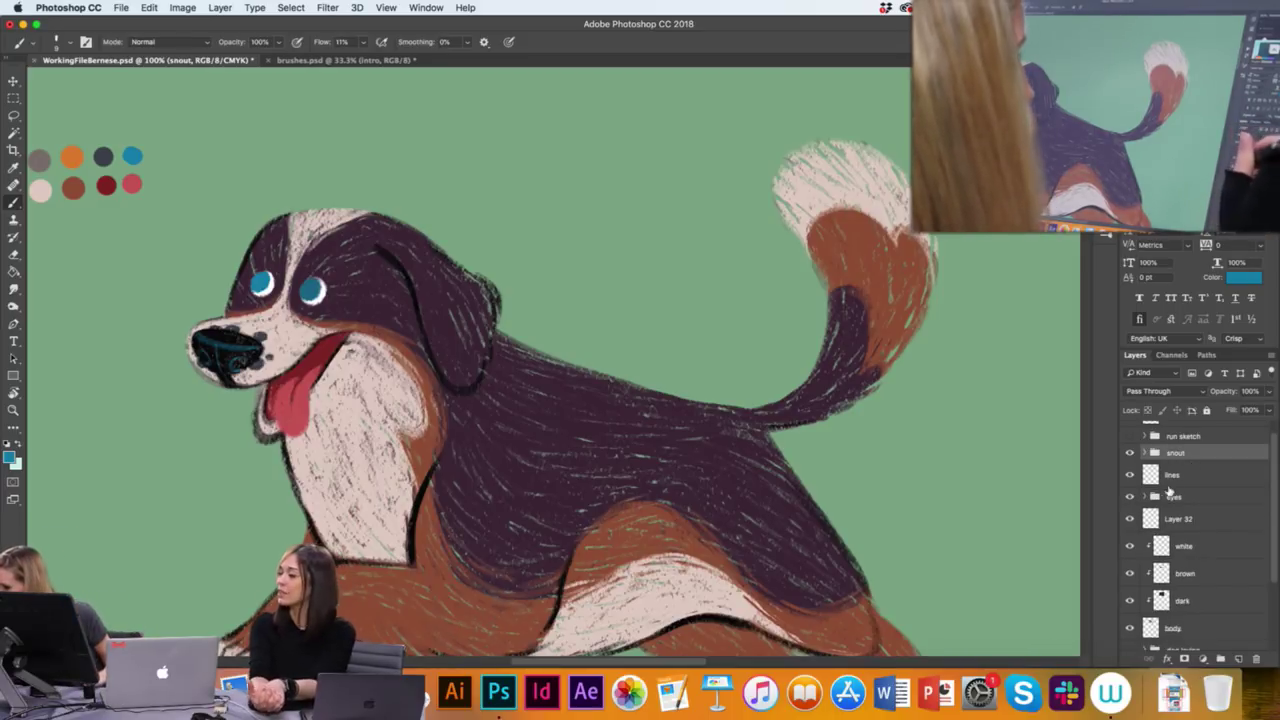
click(1145, 496)
click(1218, 550)
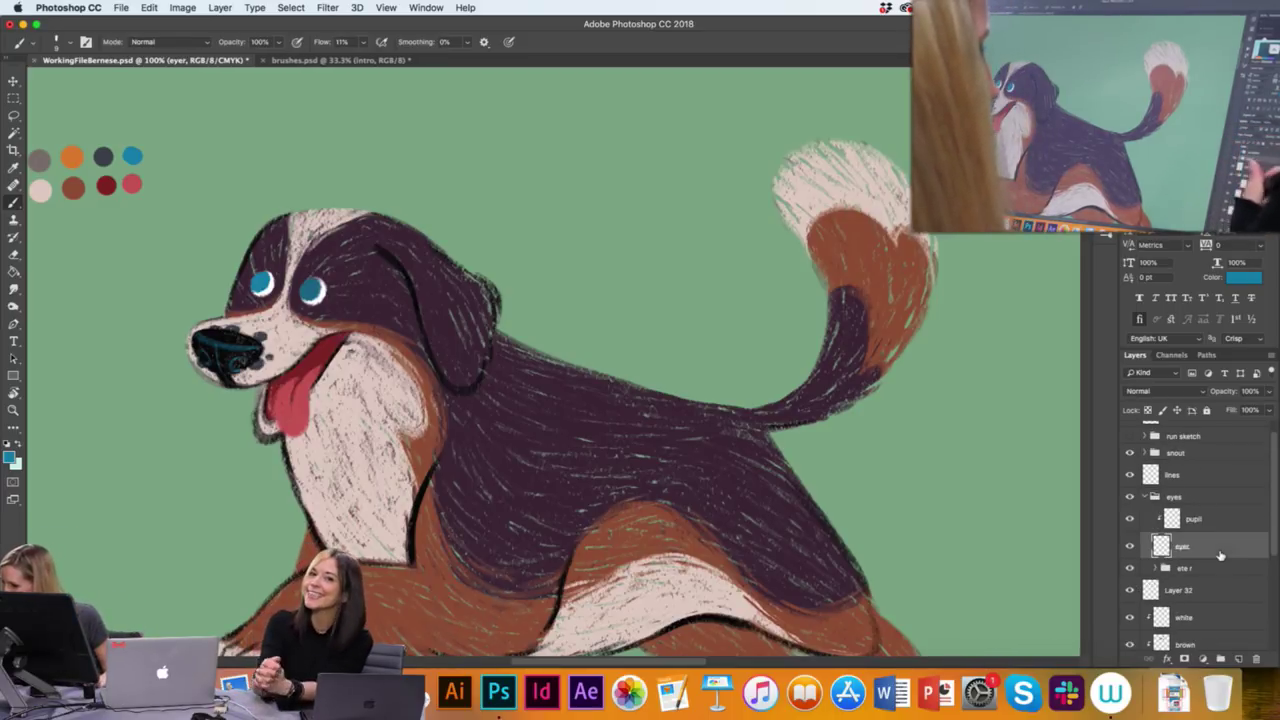
click(1226, 568)
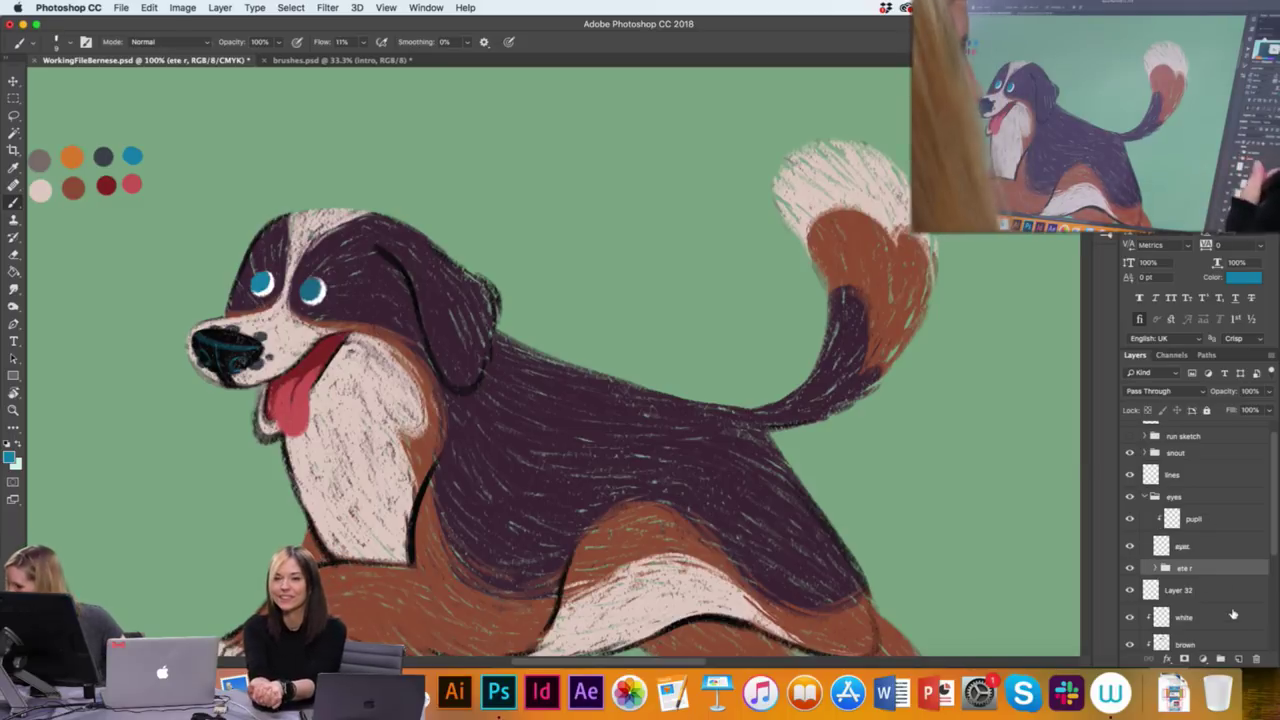
click(1238, 658)
drag(1212, 576, 1190, 594)
key(super+z)
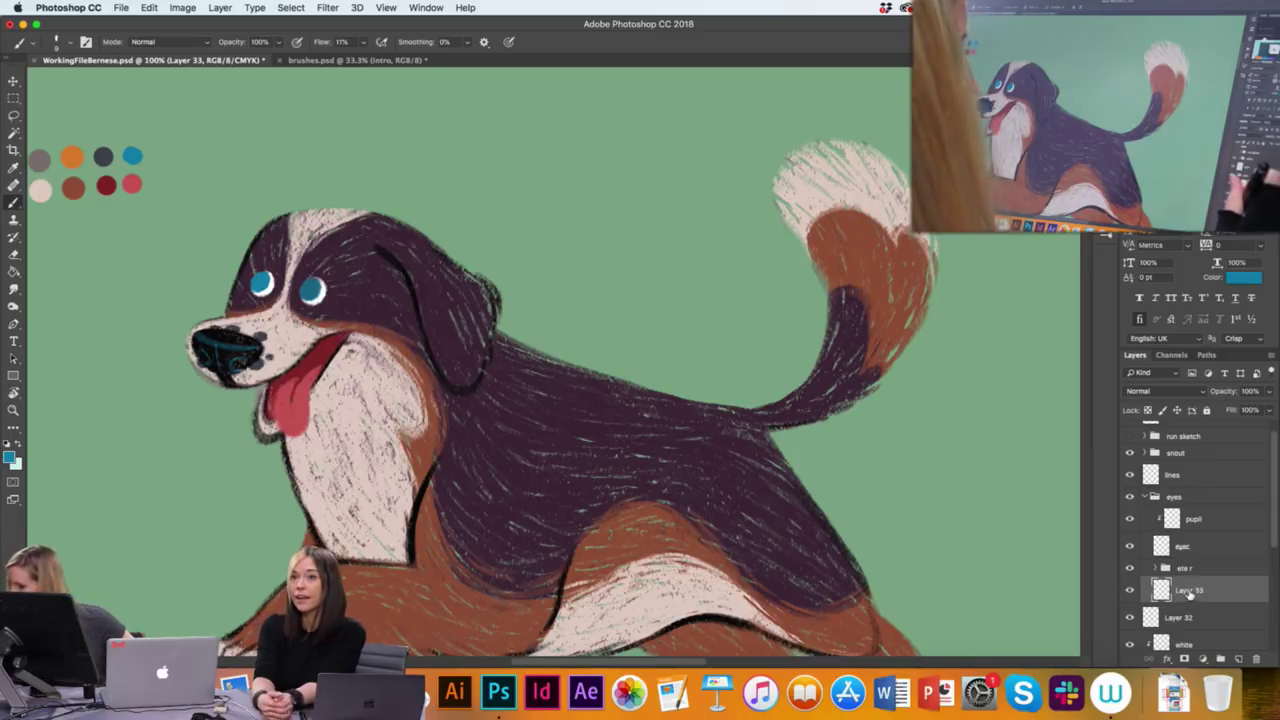
double_click(1189, 591)
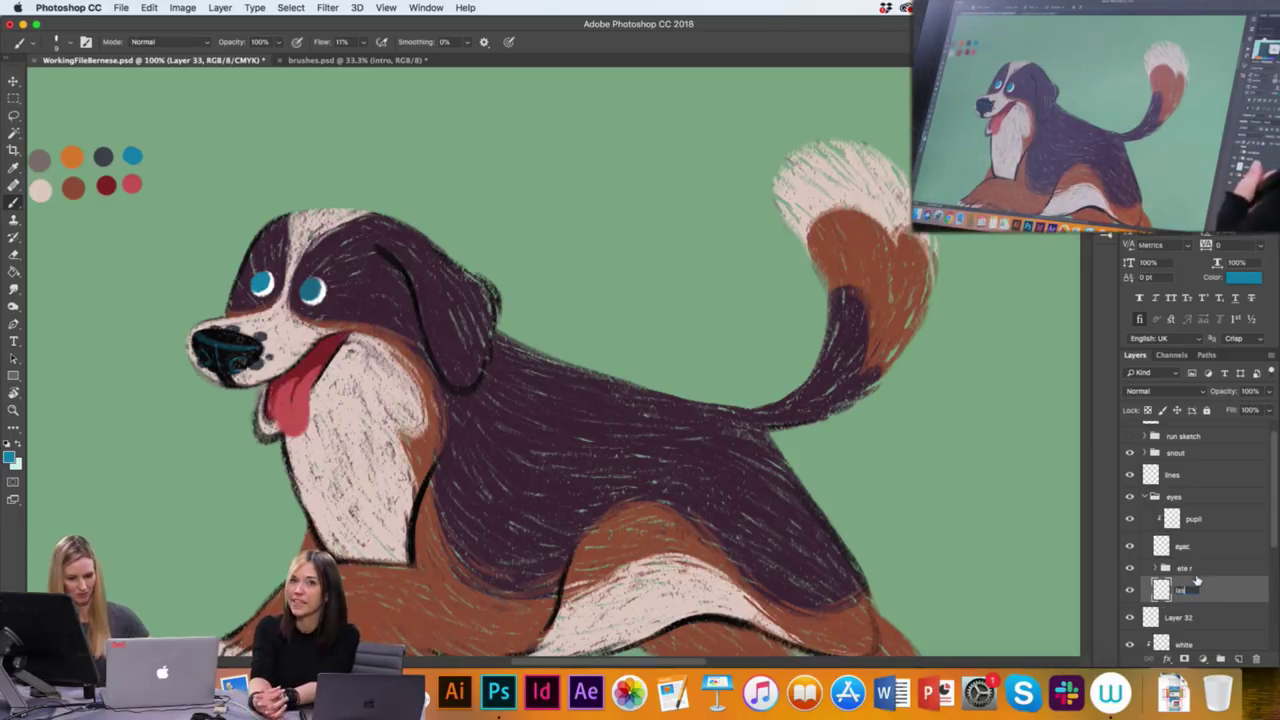
text(lash)
key(Return)
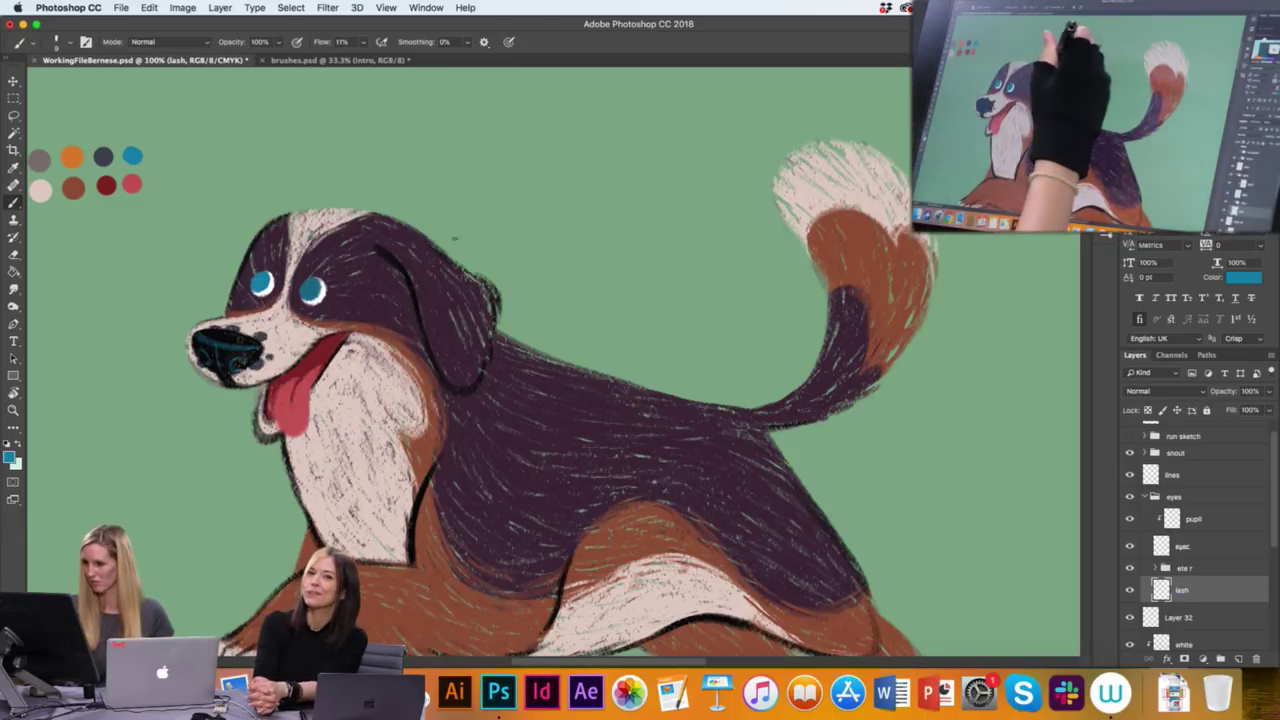
Paint fine lash lines around the dog's eyes with the black swatch and collapse the eyes group
drag(222, 372, 355, 374)
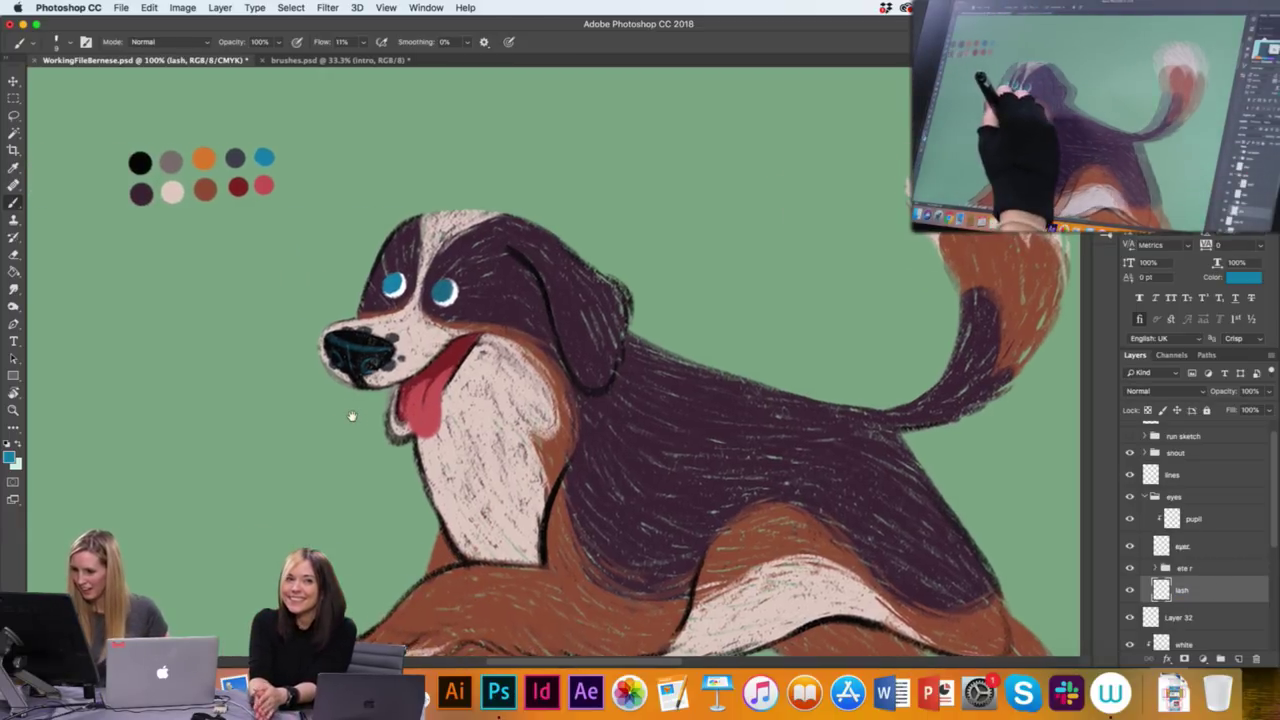
alt+click(146, 158)
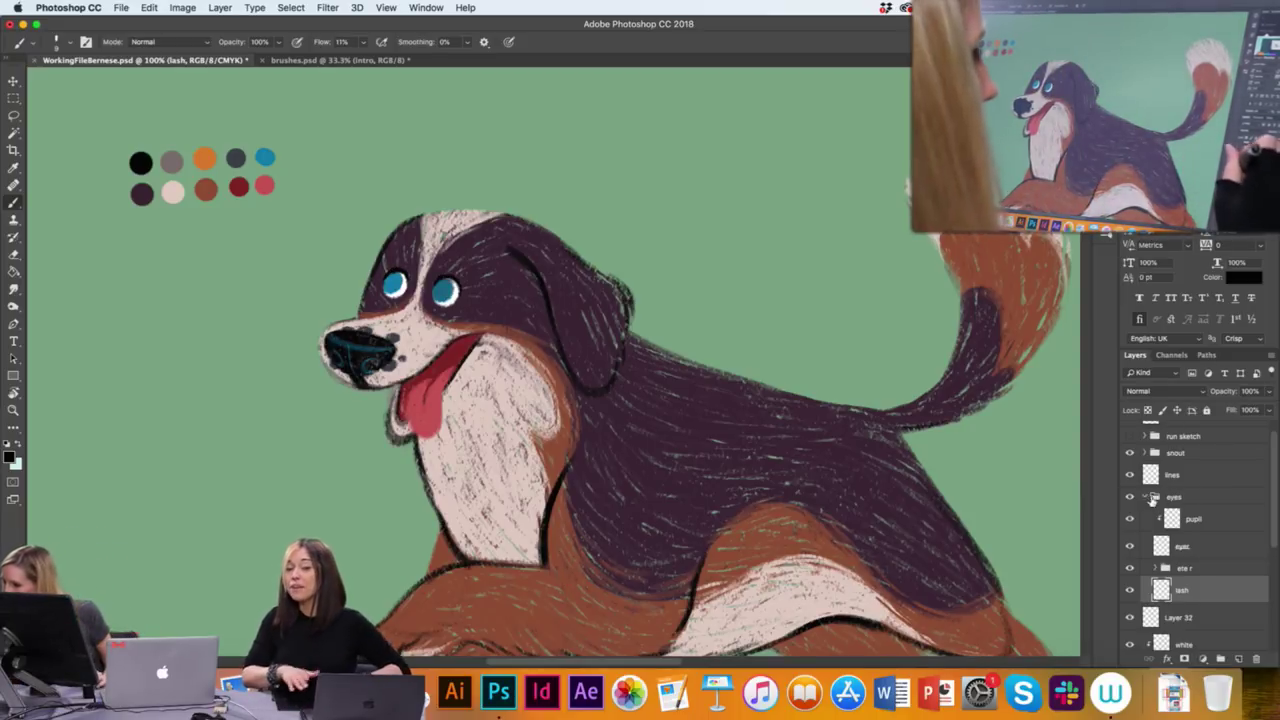
click(1146, 497)
click(1185, 497)
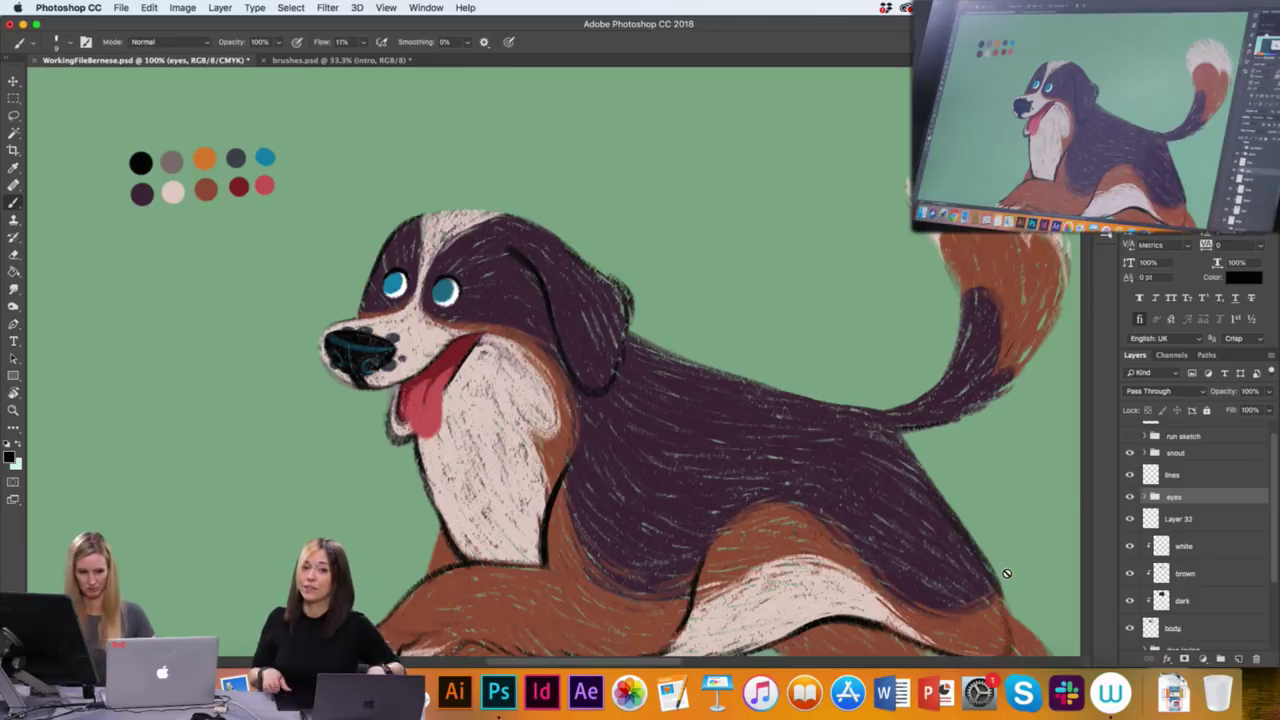
Examine the whole dog, hiding the snout group and showing it again to compare
key(super+minus)
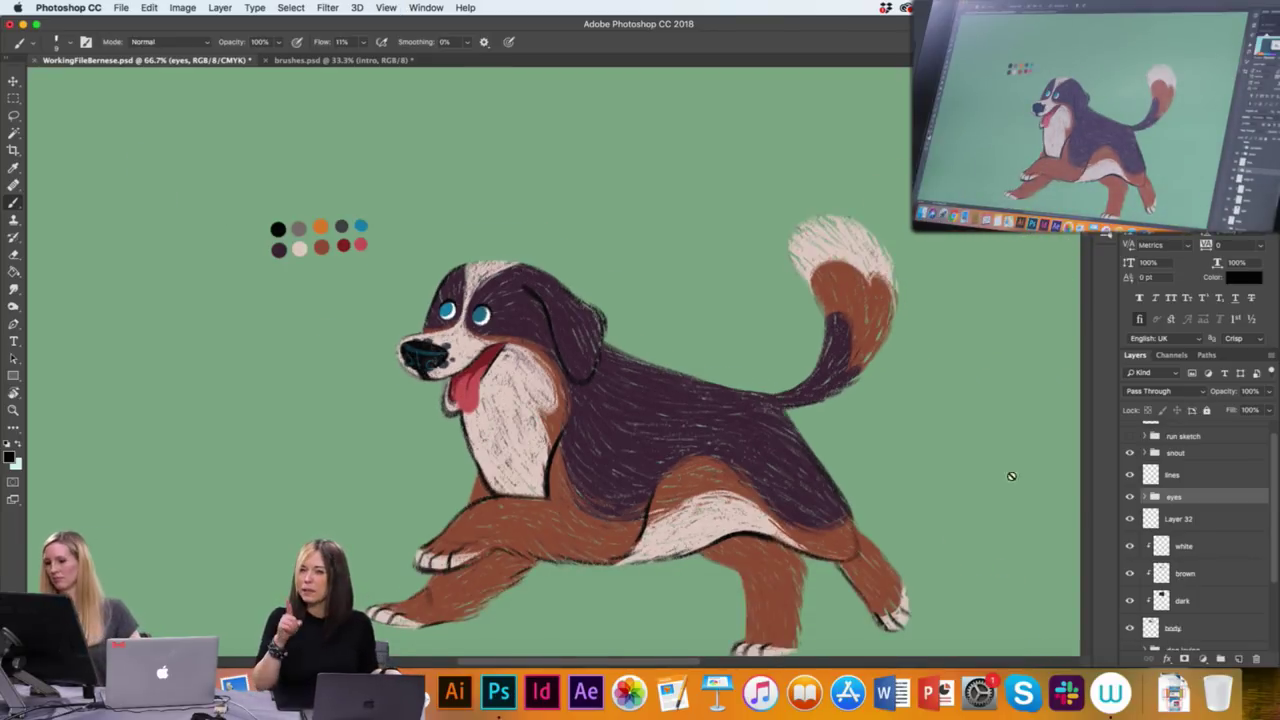
drag(821, 405, 760, 380)
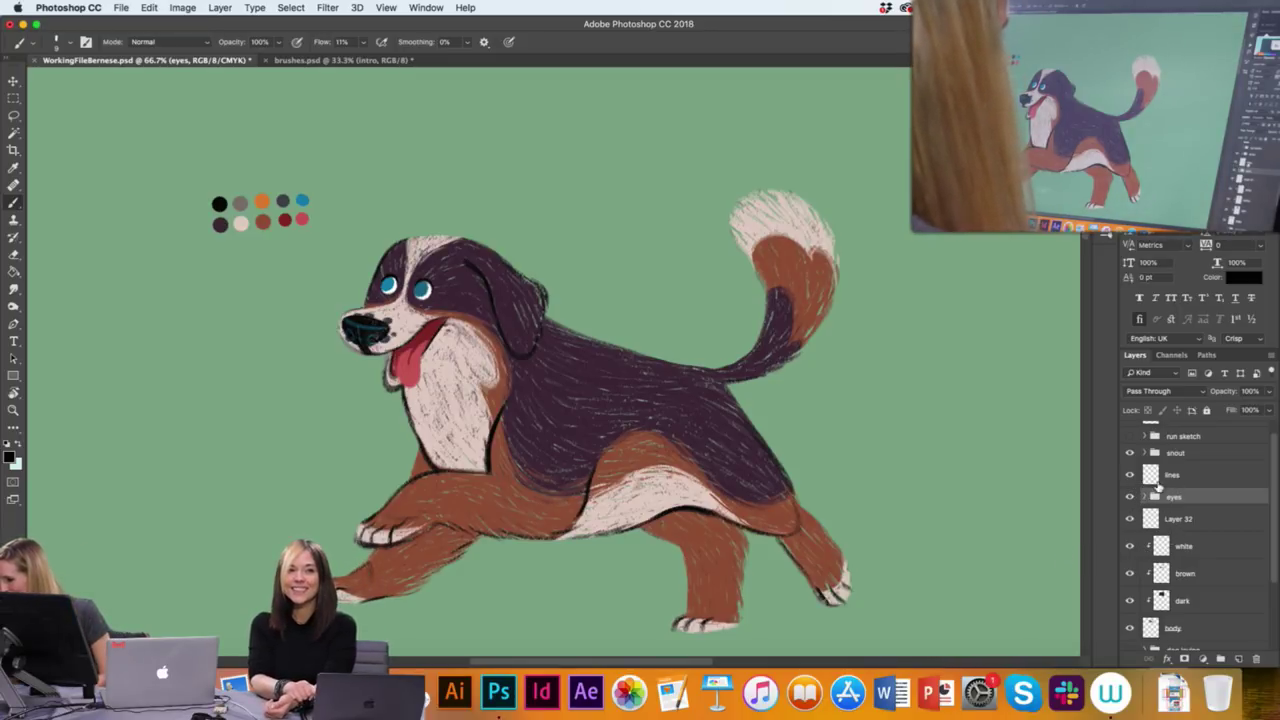
scroll(1159, 487, up, 1)
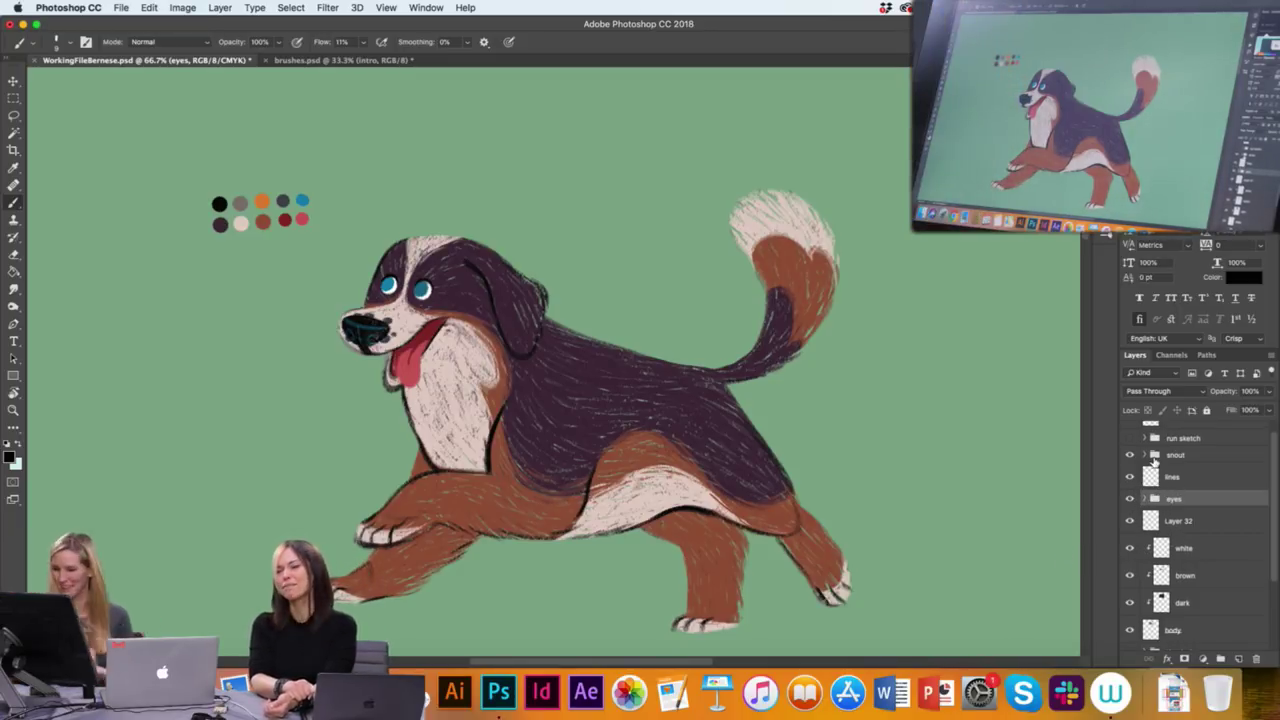
click(1150, 456)
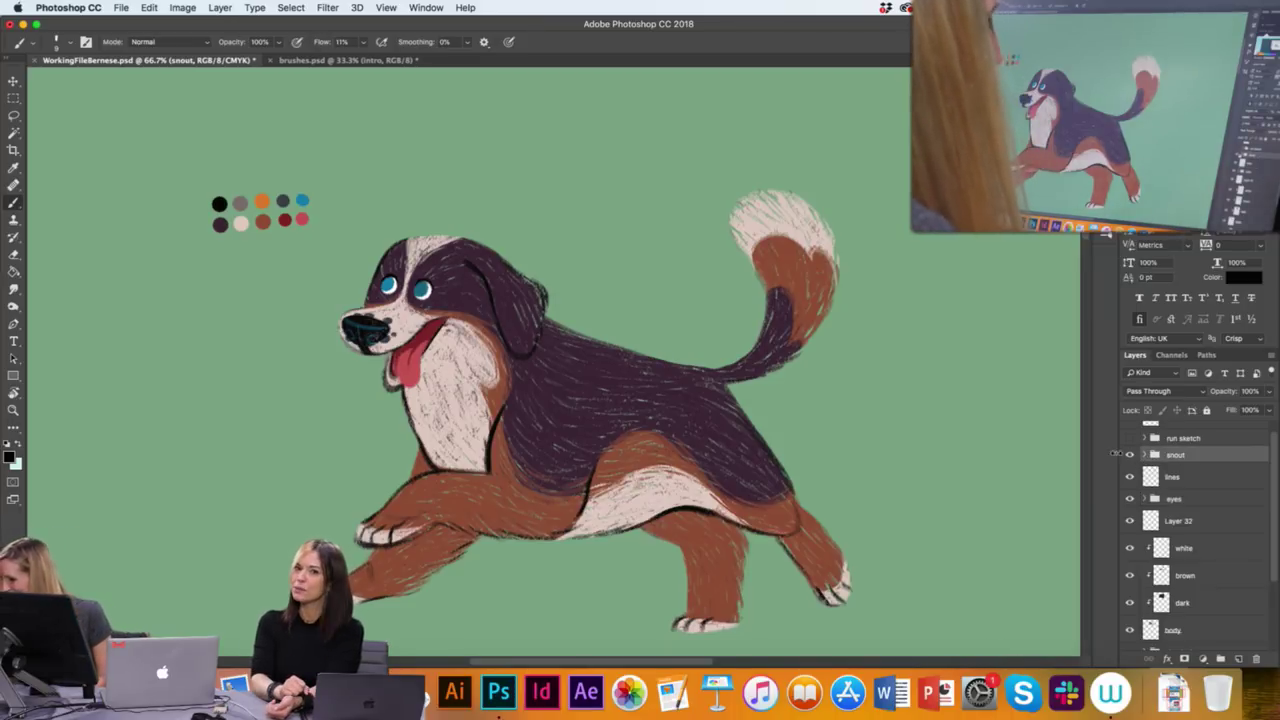
click(1130, 455)
click(1130, 455)
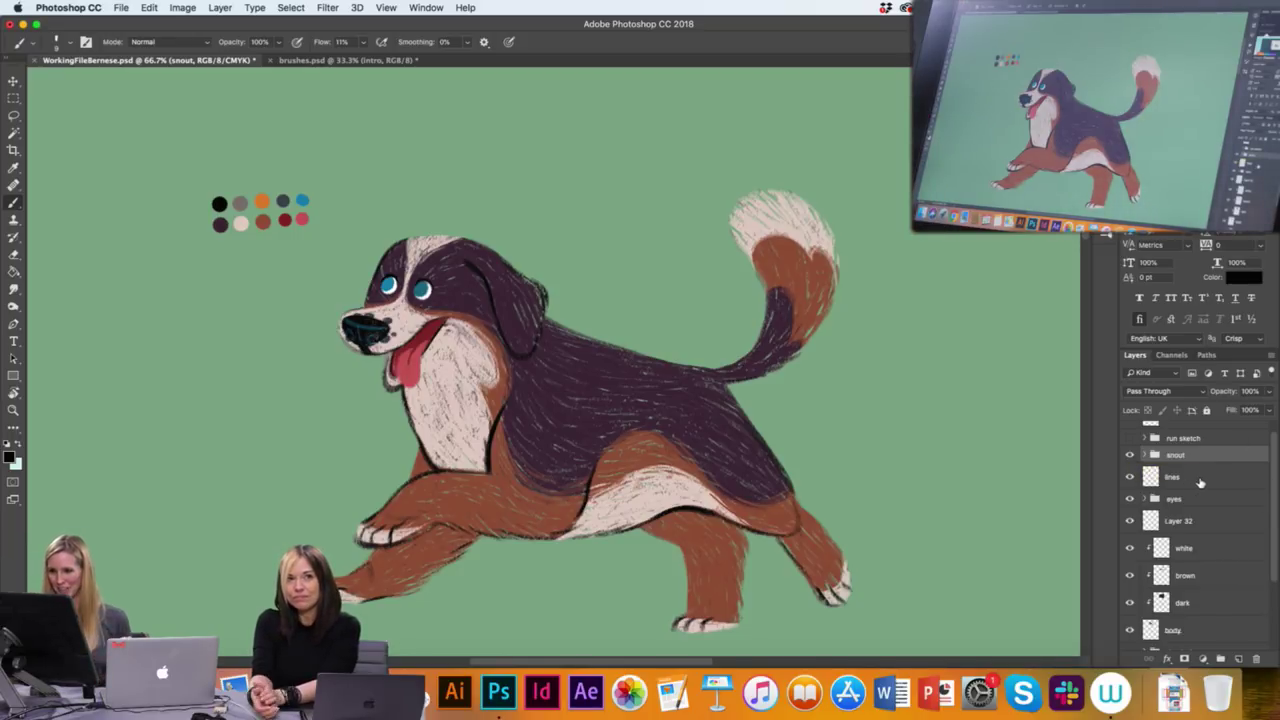
Choose the Fur Texture Brush from the Chalky Faves brush group
right_click(1104, 236)
click(950, 548)
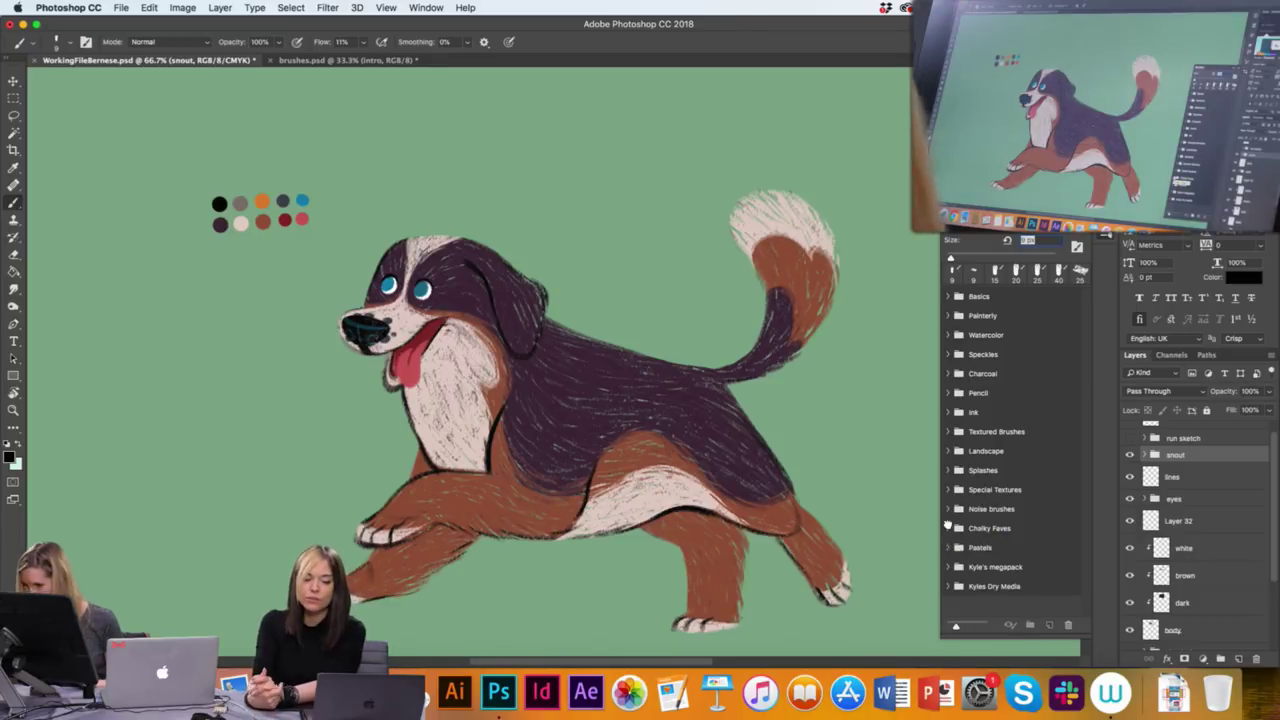
click(950, 528)
click(950, 528)
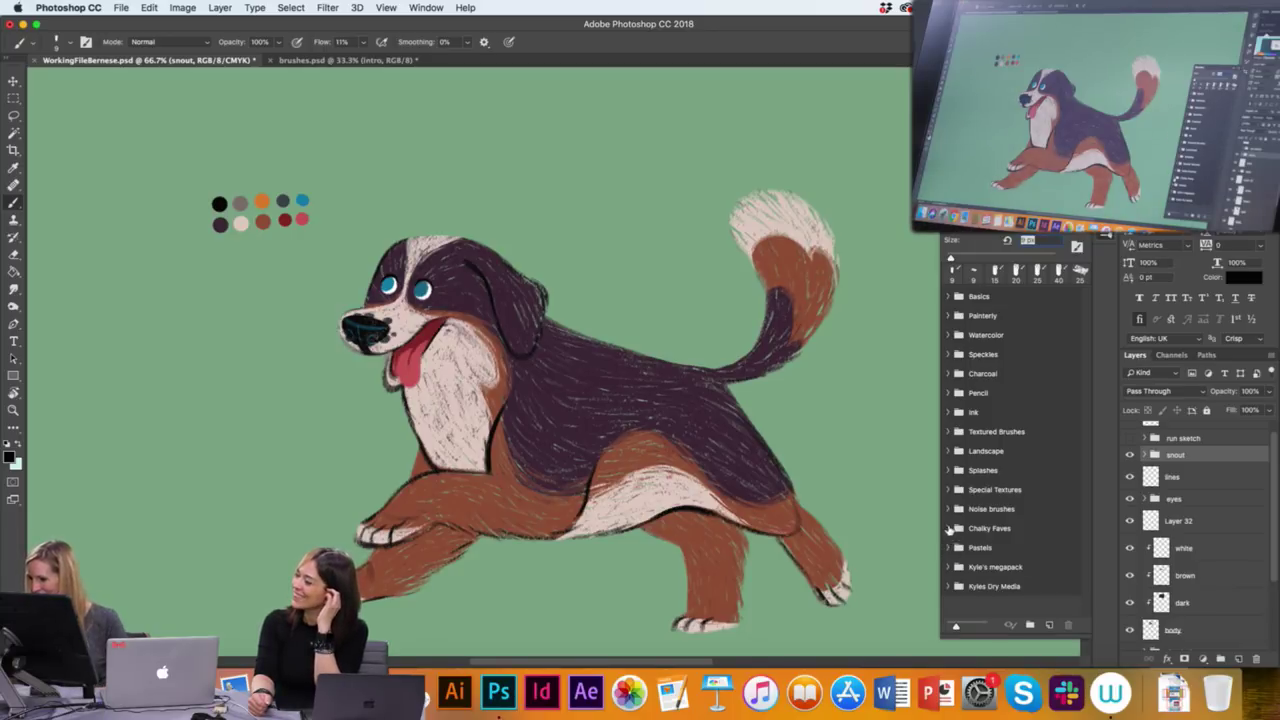
click(950, 528)
scroll(1011, 546, down, 3)
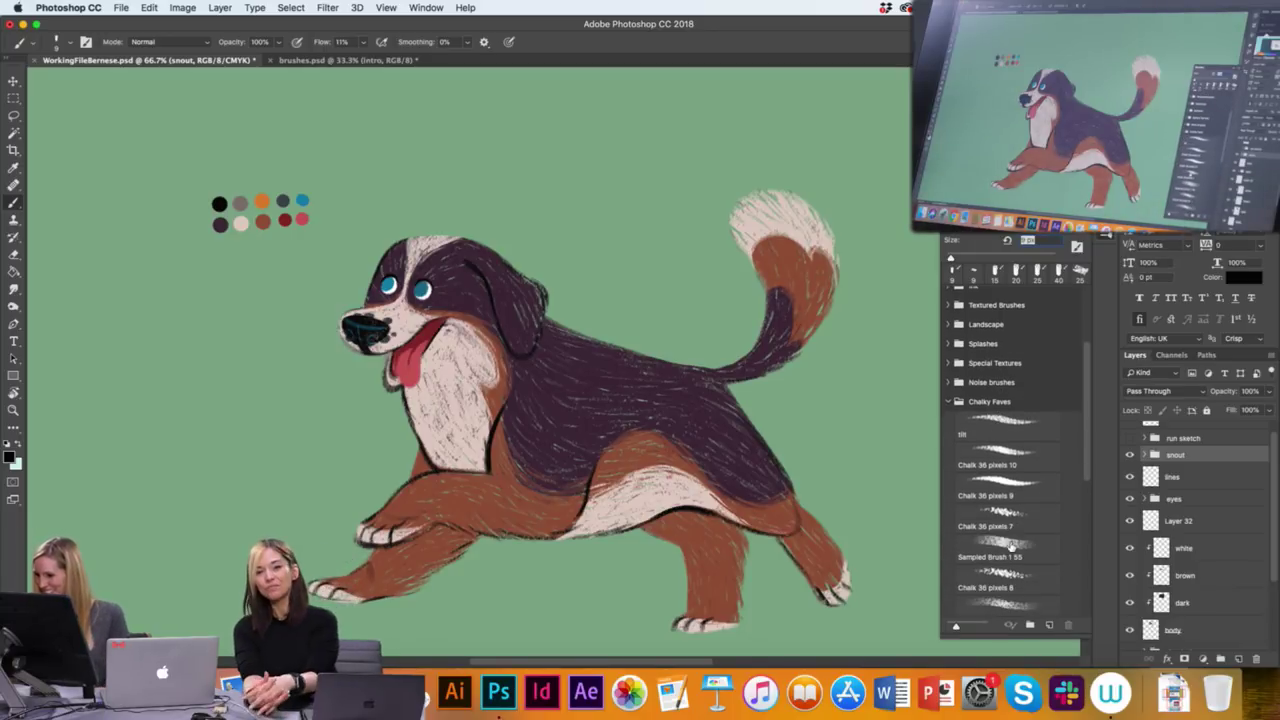
scroll(1013, 543, down, 5)
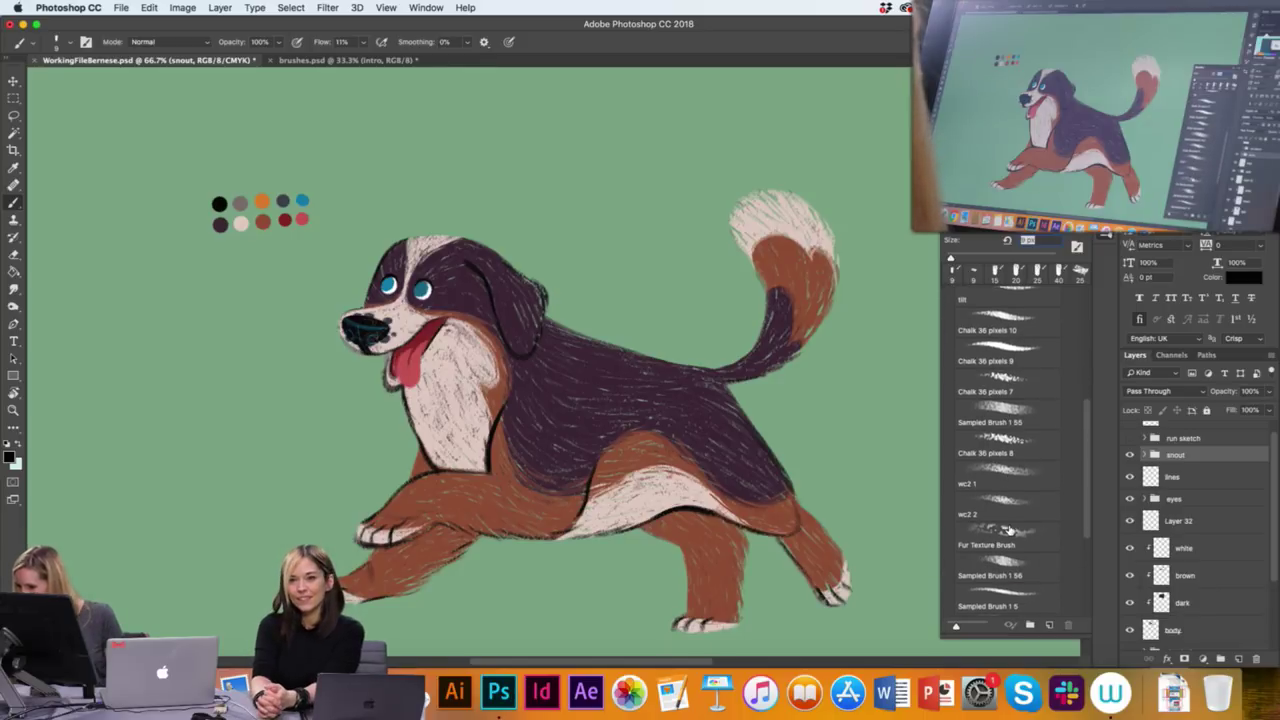
click(1002, 532)
click(397, 234)
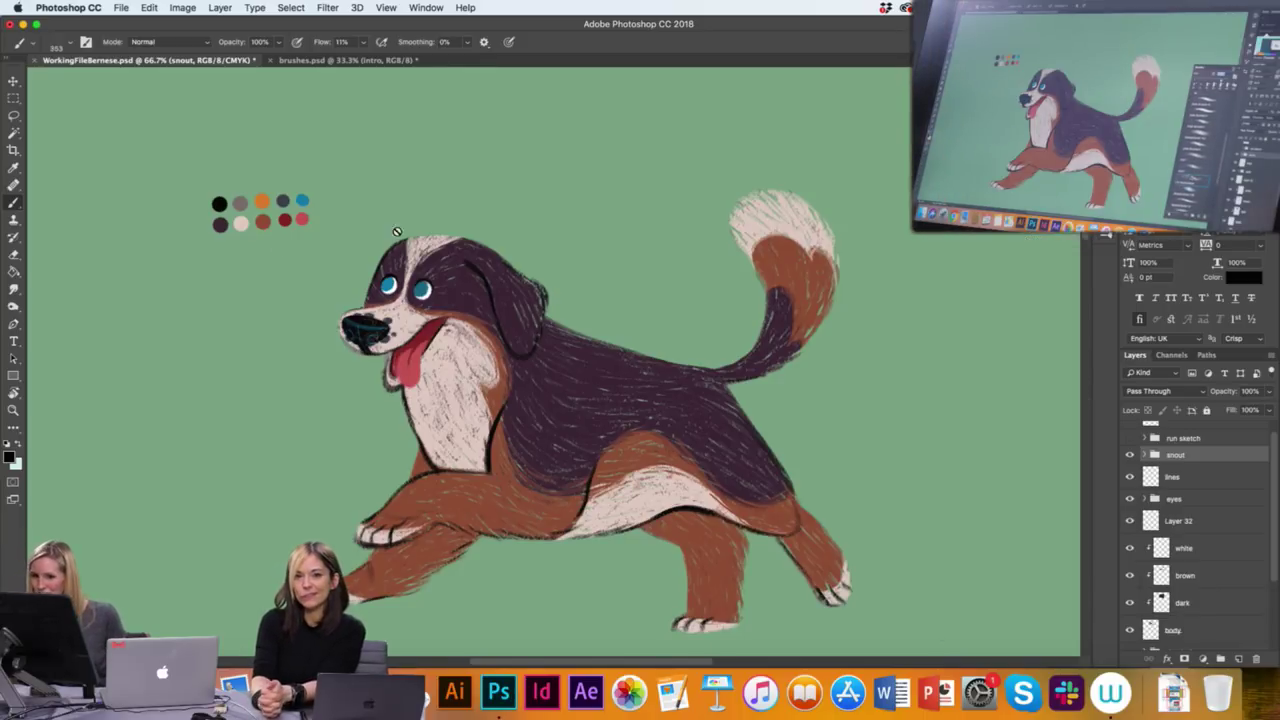
Add a new clipped layer named dark fur directly above the dark layer
click(1212, 603)
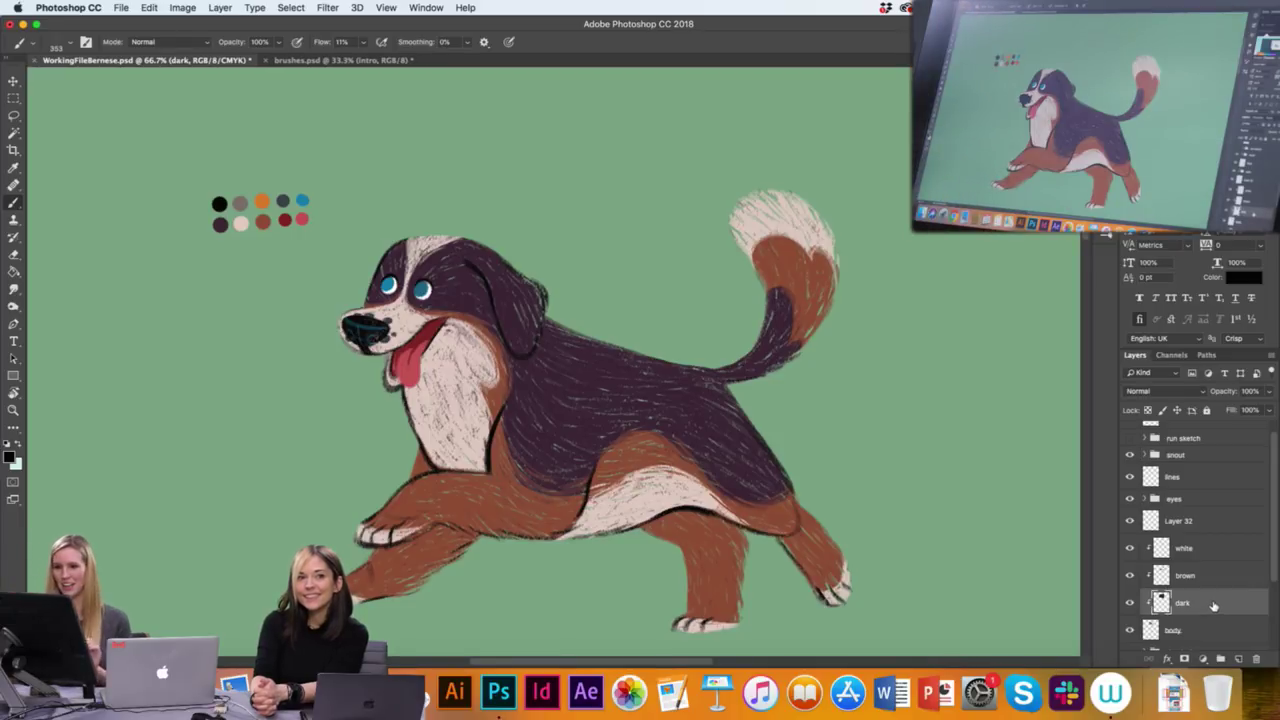
click(1237, 660)
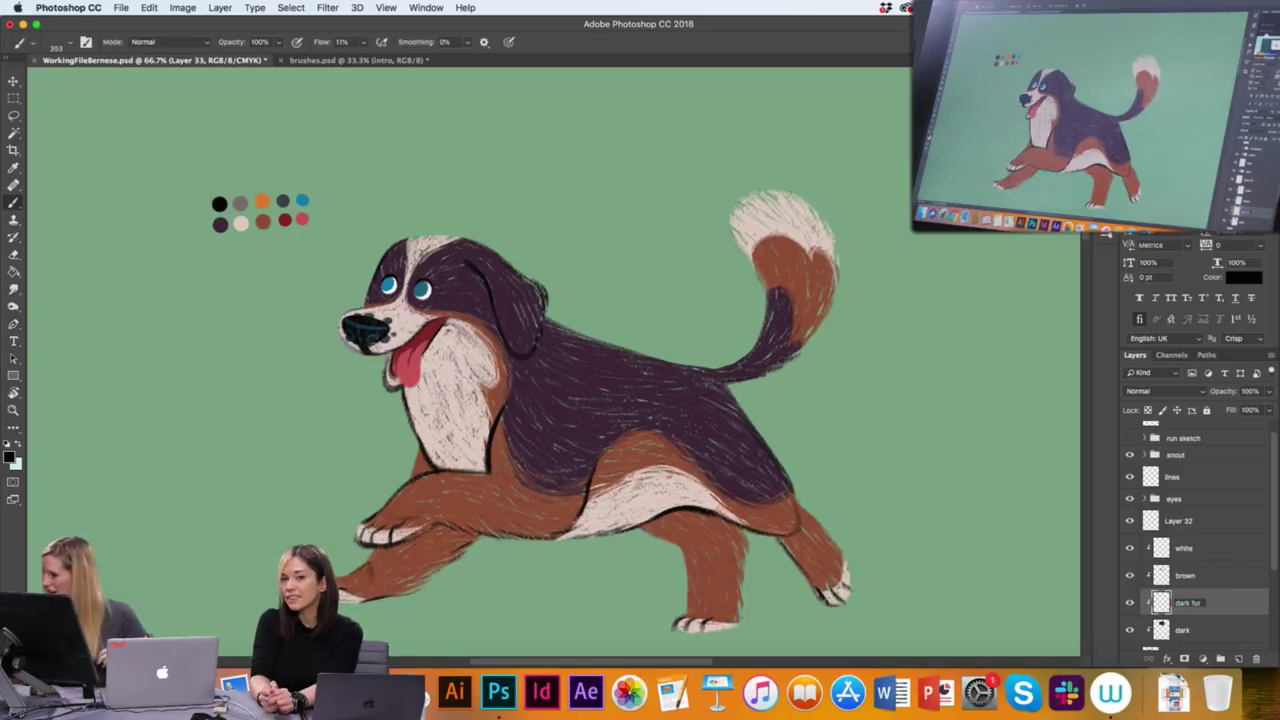
key(Return)
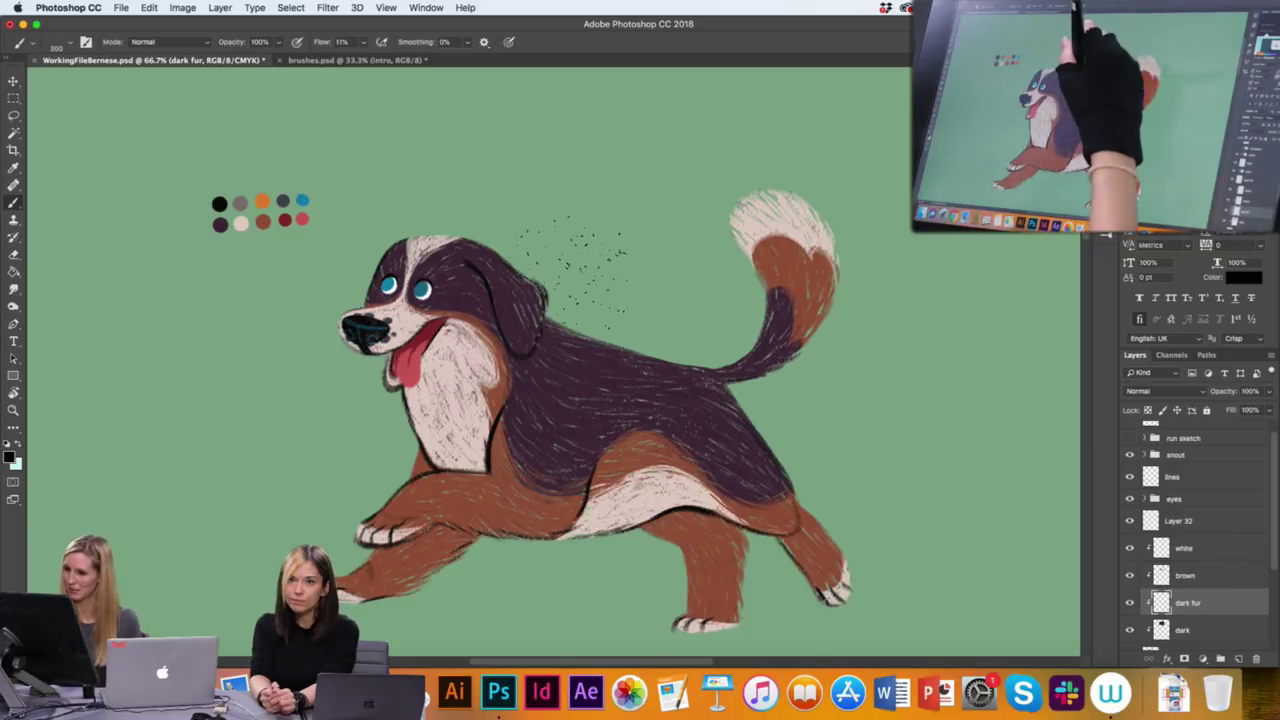
Reduce the fur texture brush size to 175 and set its flow to 100%
key(bracketleft)
key(bracketleft)
key(bracketleft)
key(bracketleft)
key(bracketleft)
key(bracketleft)
key(bracketleft)
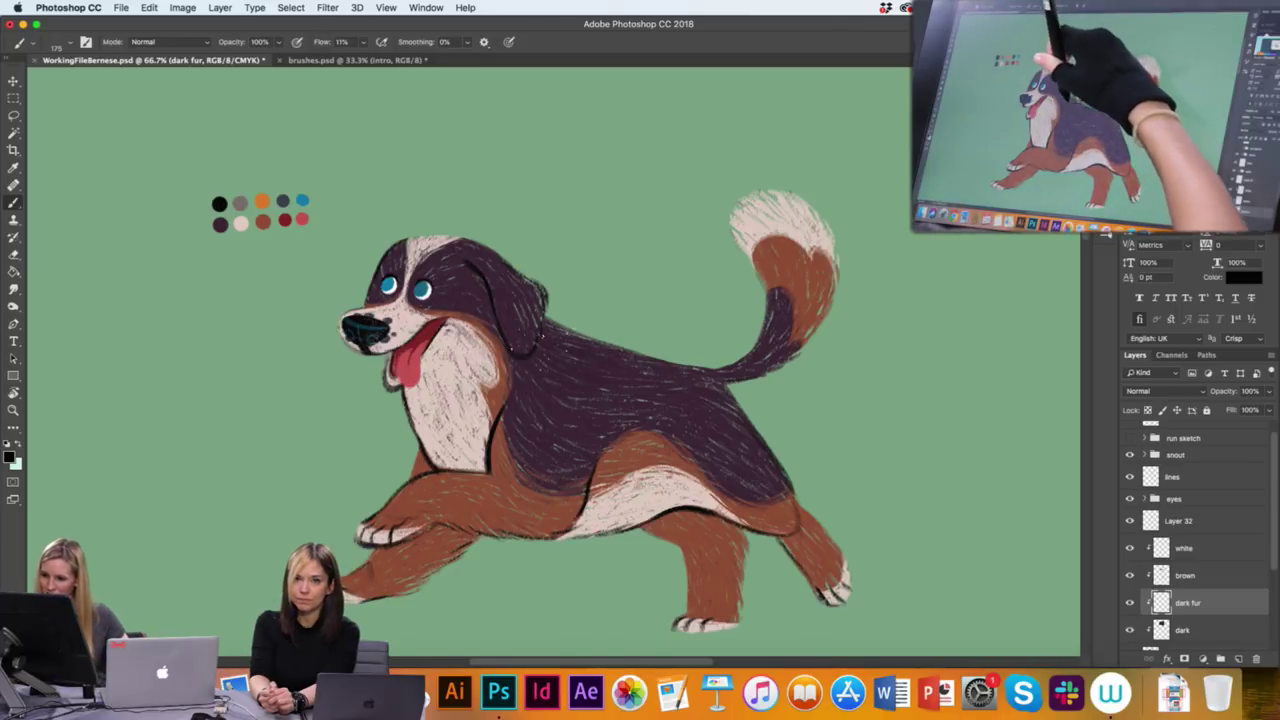
click(364, 44)
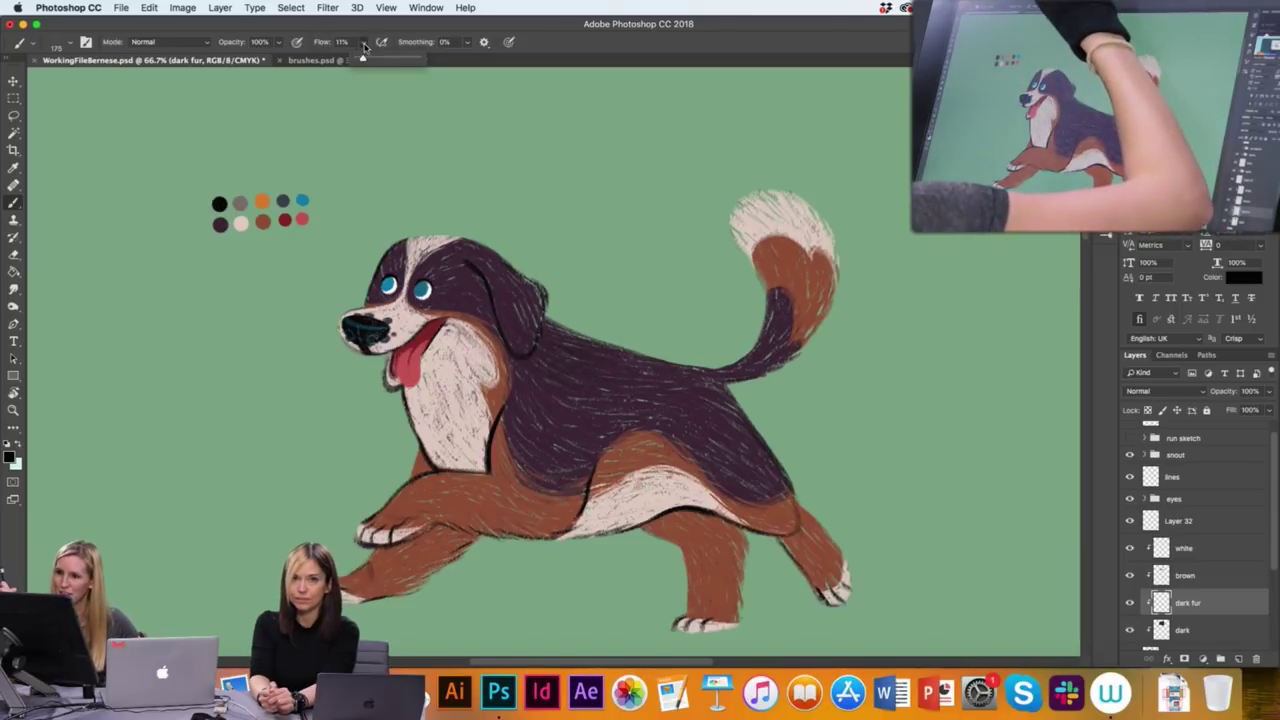
drag(363, 60, 417, 58)
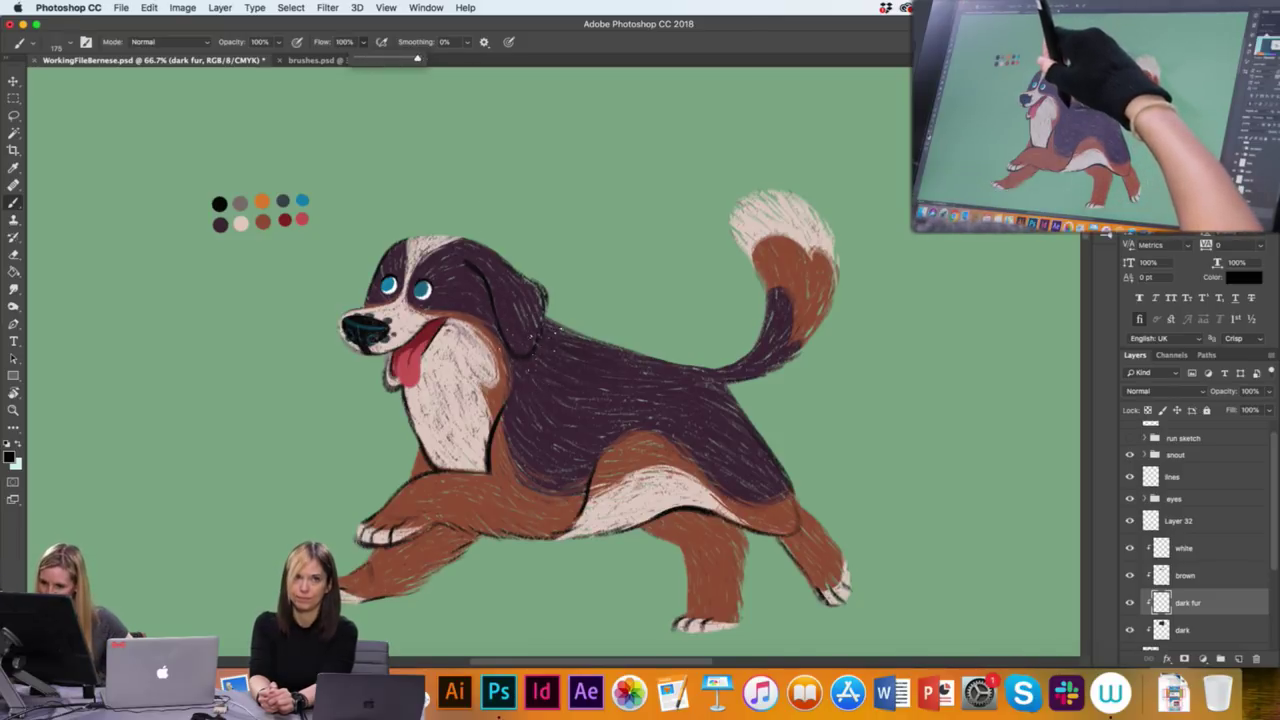
Paint black fur texture over the dark coat along the dog's back, tail base and head on the dark fur layer
mouse_move(540, 345)
mouse_down()
mouse_move(580, 365)
mouse_move(658, 368)
mouse_up()
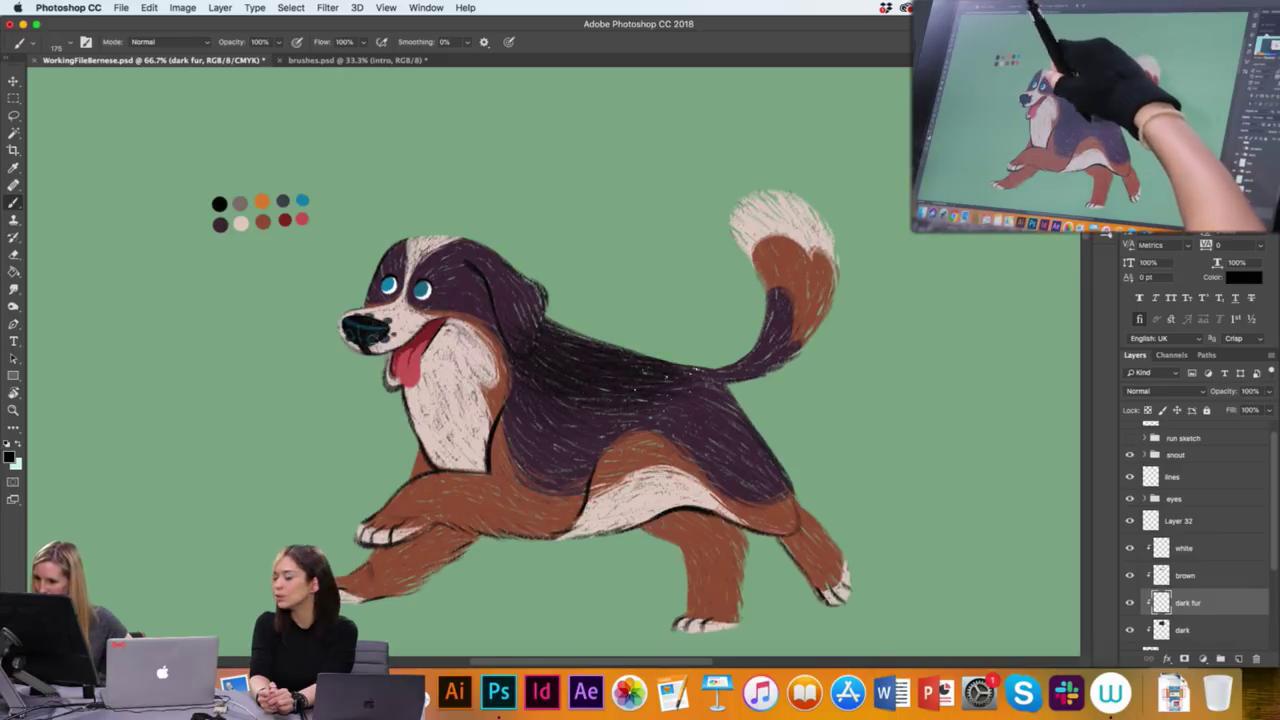
mouse_move(650, 430)
mouse_down()
mouse_move(764, 346)
mouse_move(780, 296)
mouse_up()
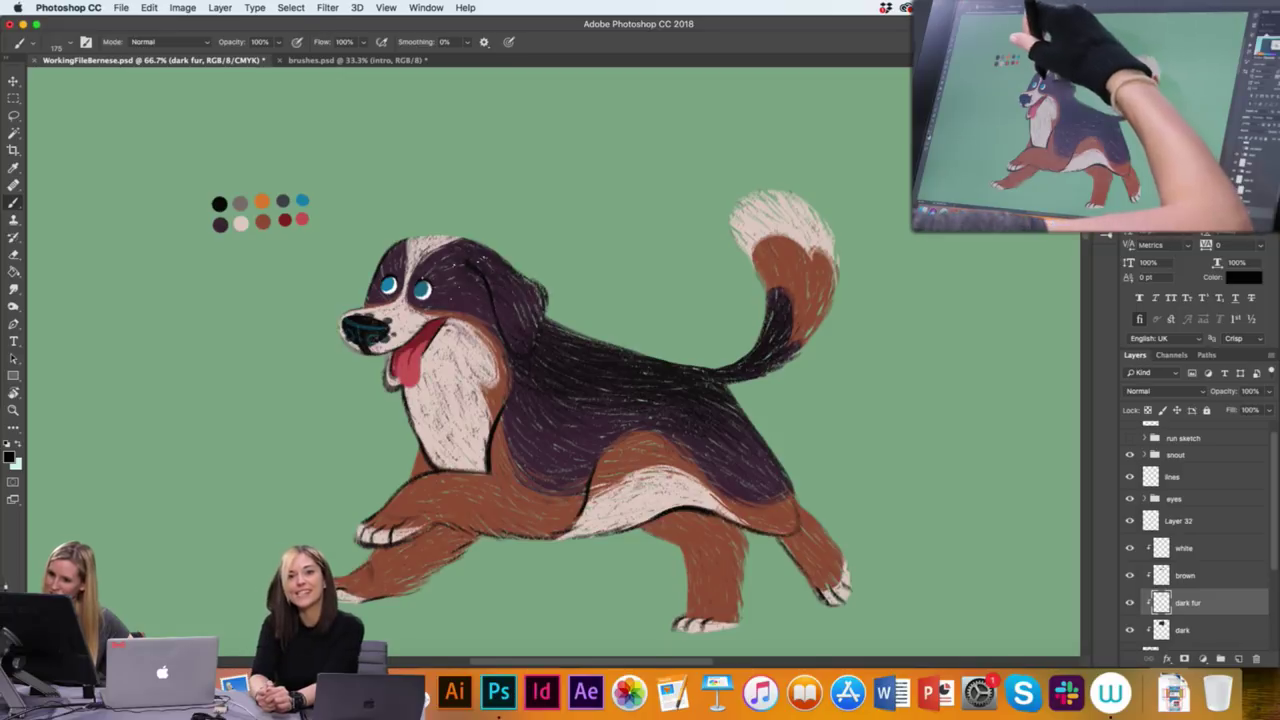
drag(434, 284, 462, 252)
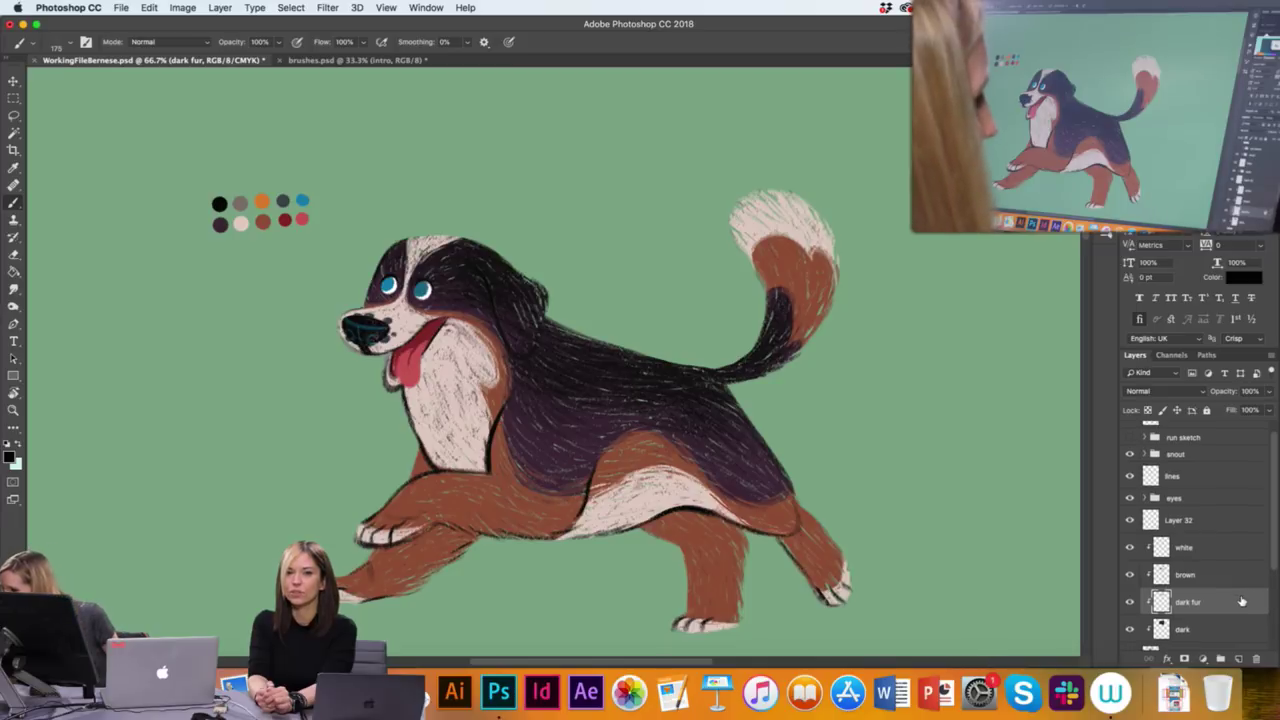
Add a new clipped layer named light brown and place it directly above the brown layer
scroll(1213, 572, down, 1)
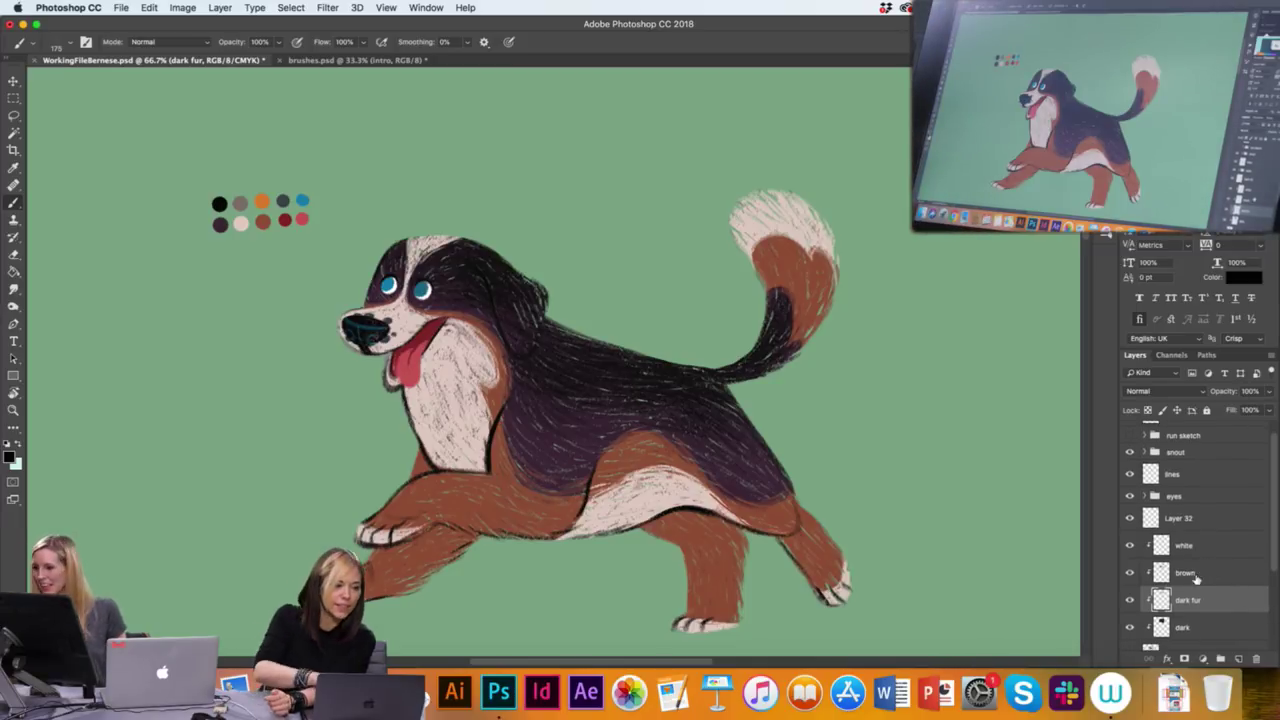
click(1237, 658)
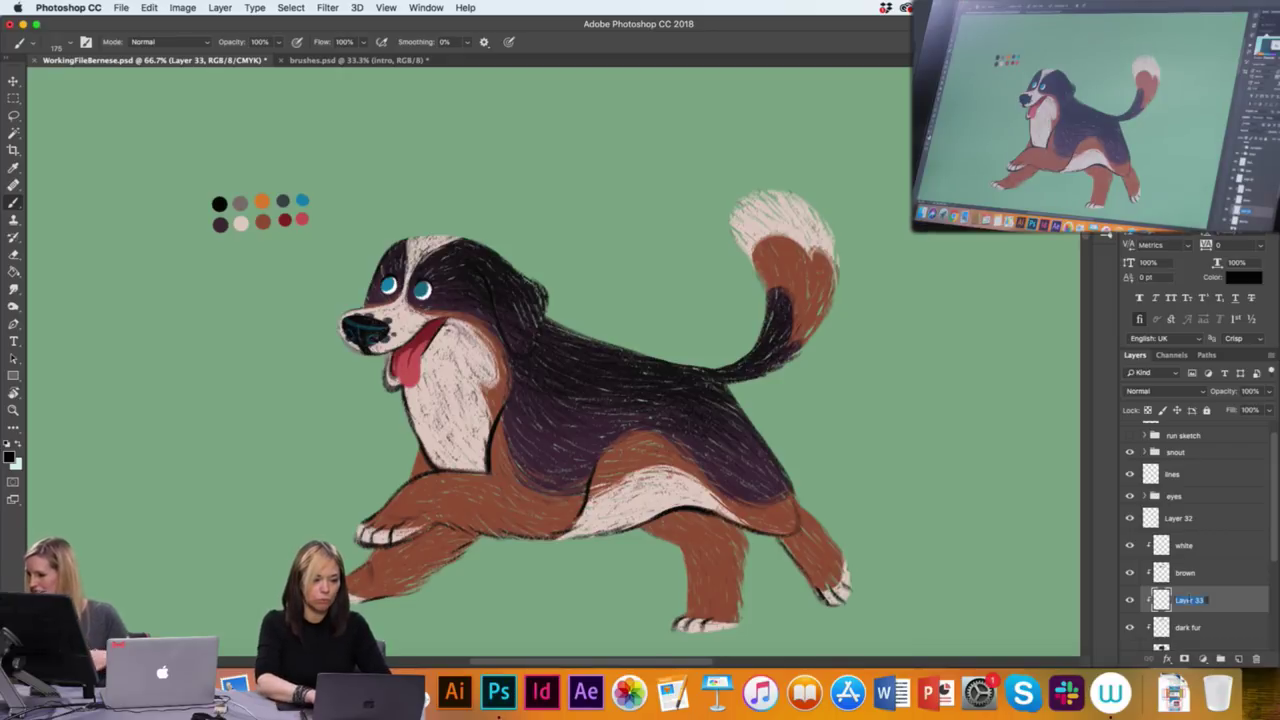
text(light brown)
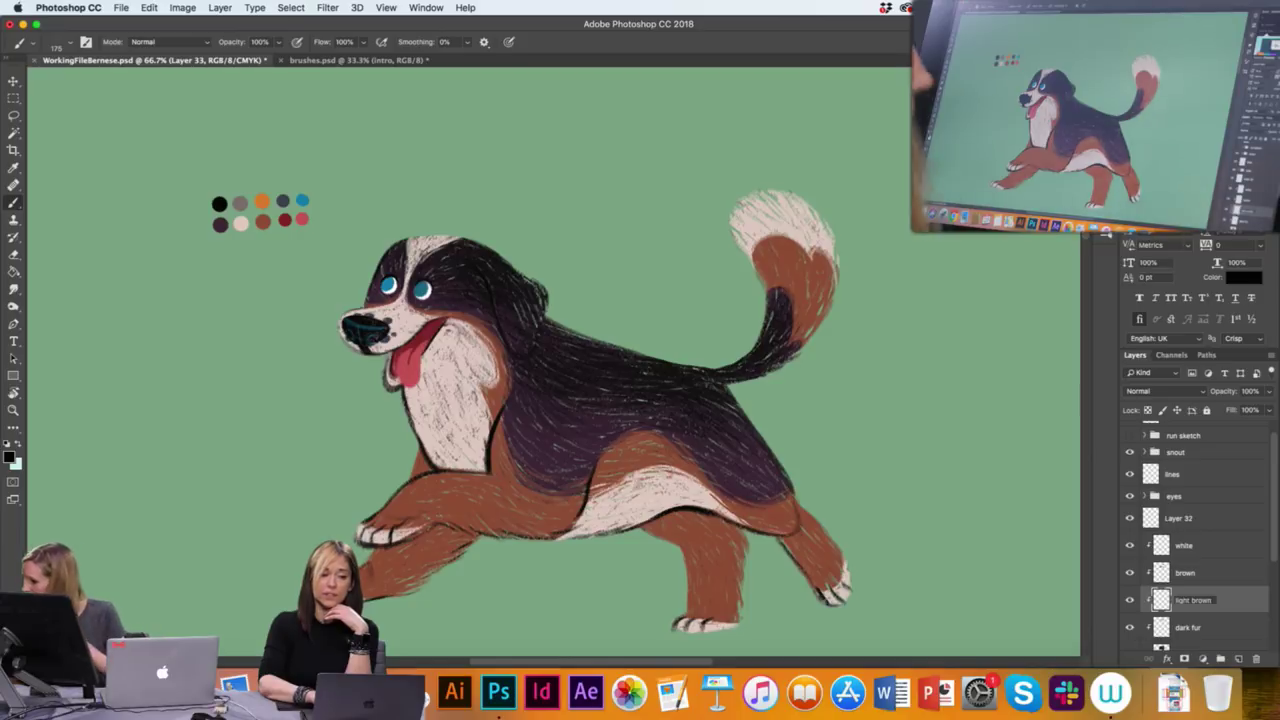
key(Return)
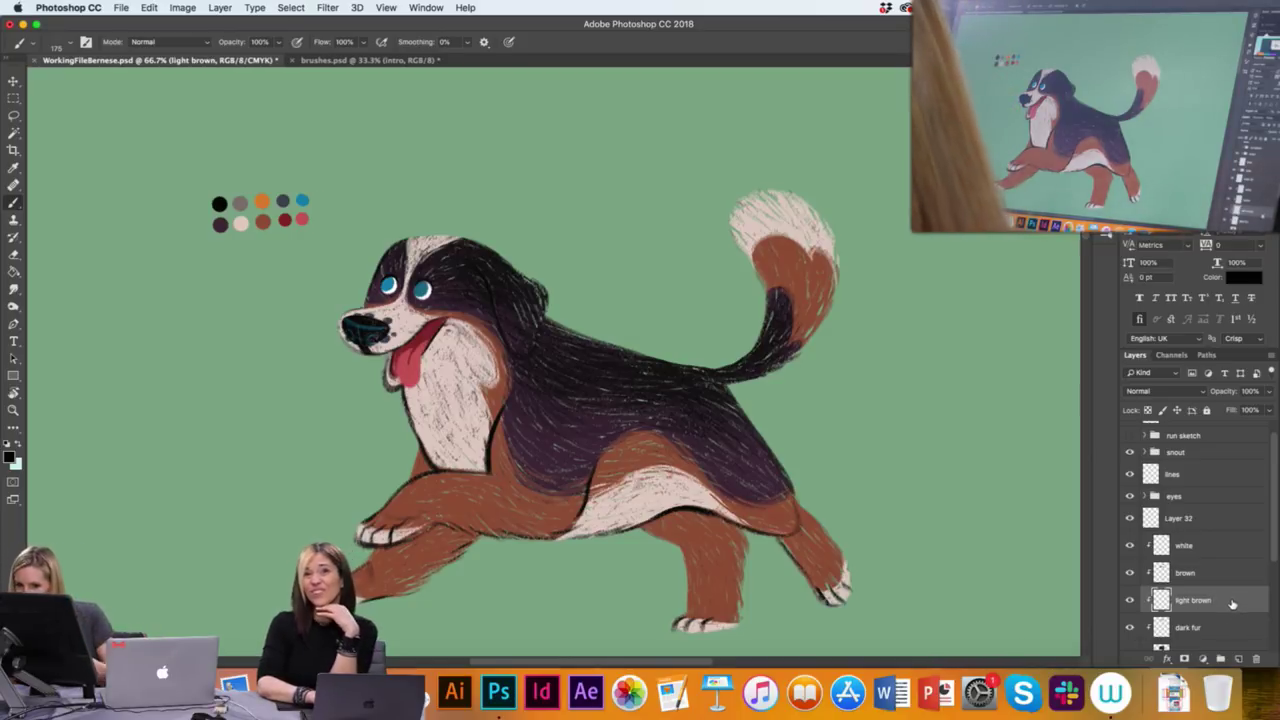
drag(1236, 603, 1231, 562)
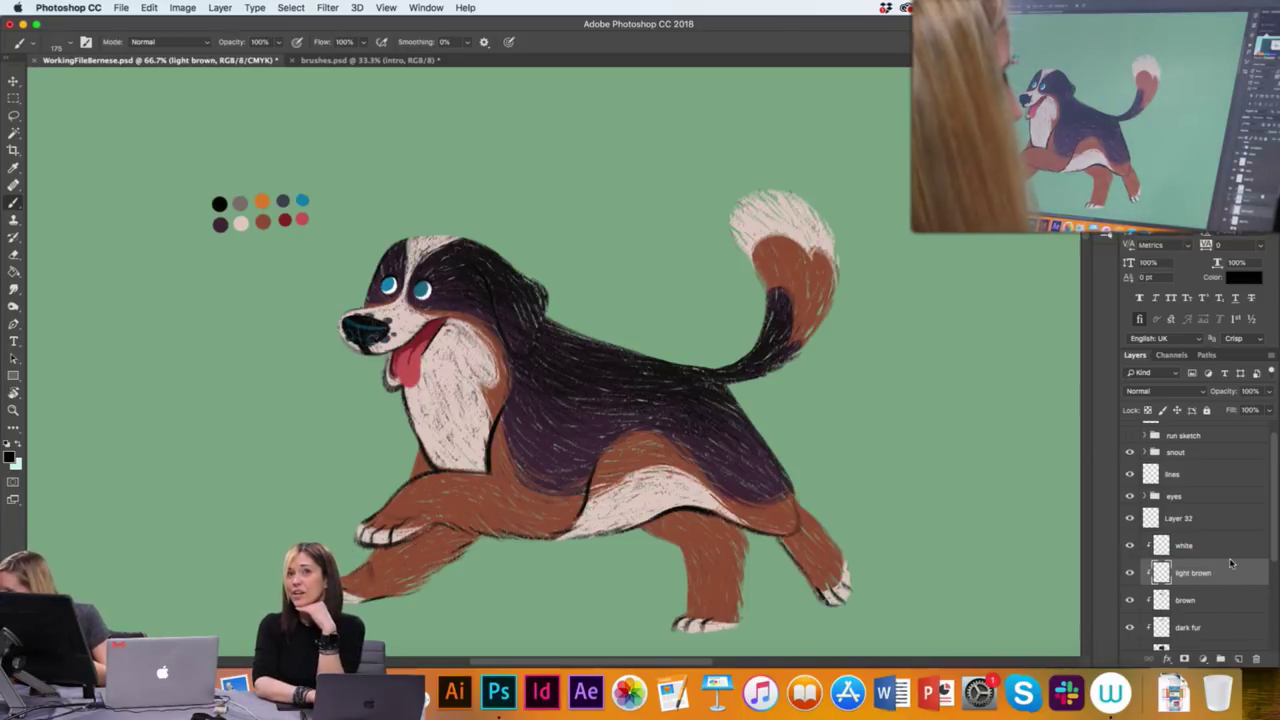
Choose the Soft Round Noise Brush and shade the brown fur beside the white chest with the palette's orange
click(1107, 238)
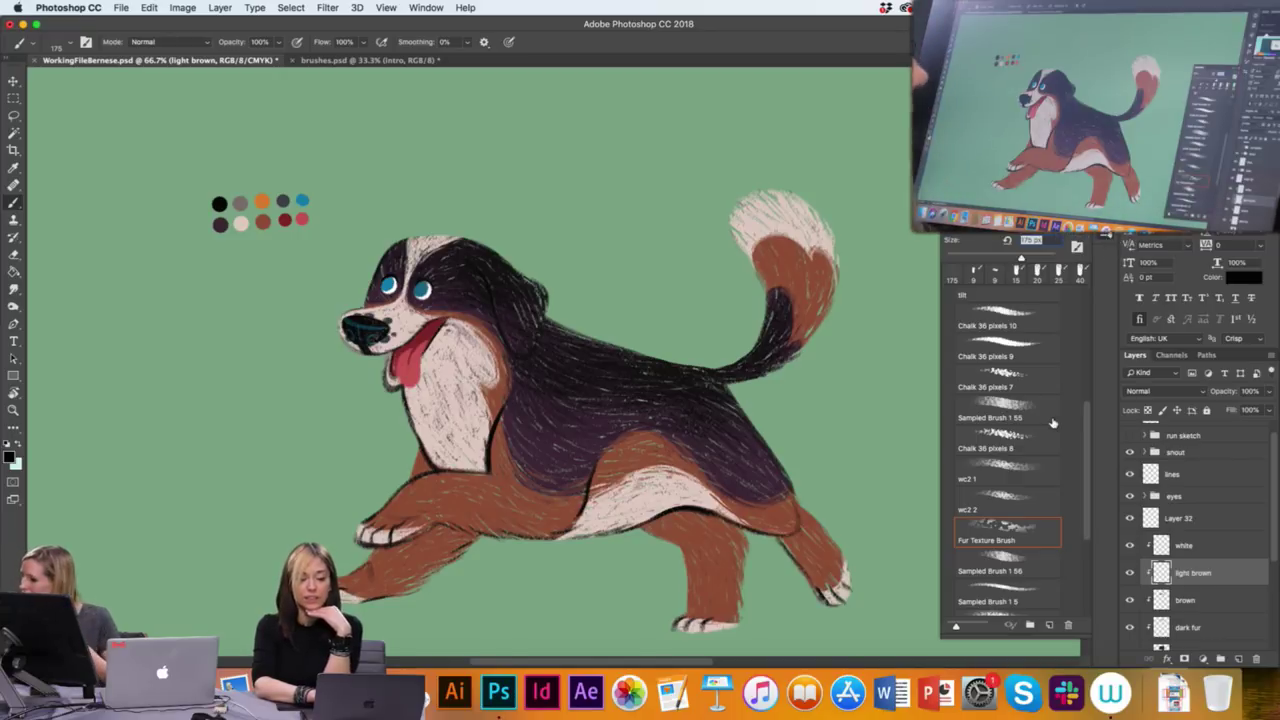
scroll(1006, 392, down, 2)
scroll(1006, 392, down, 2)
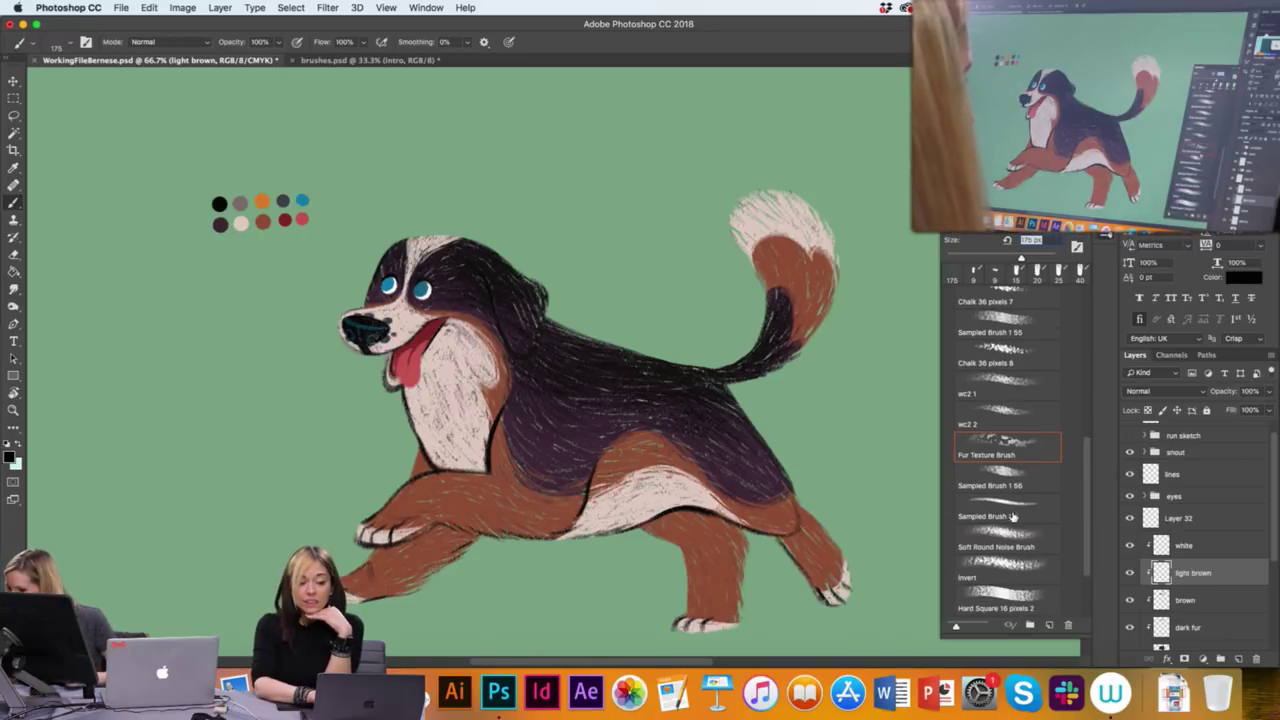
click(998, 519)
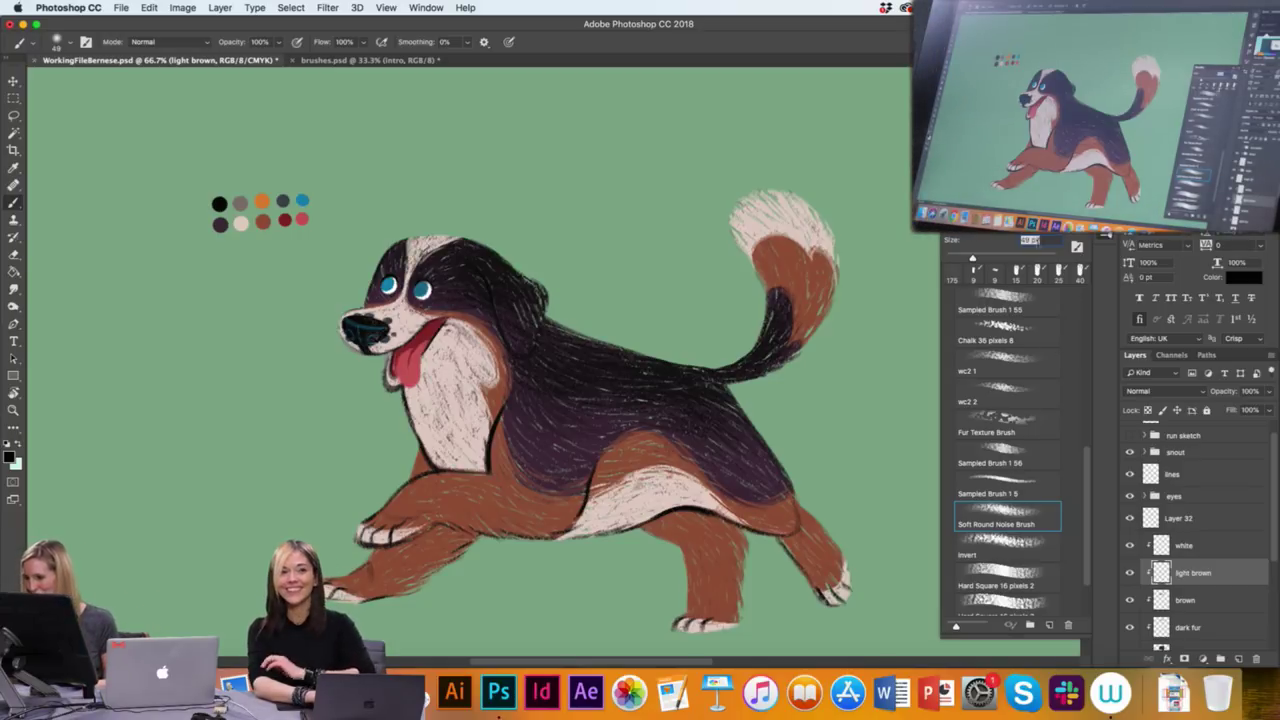
key(Return)
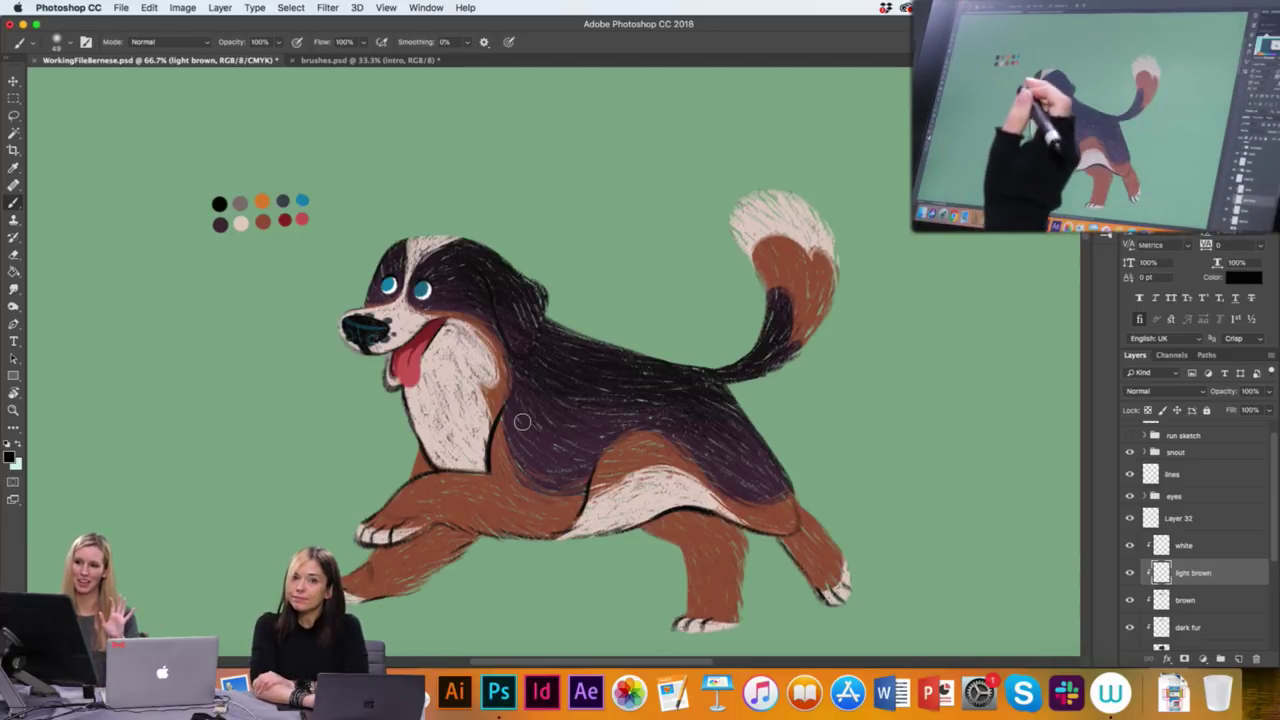
alt+click(264, 199)
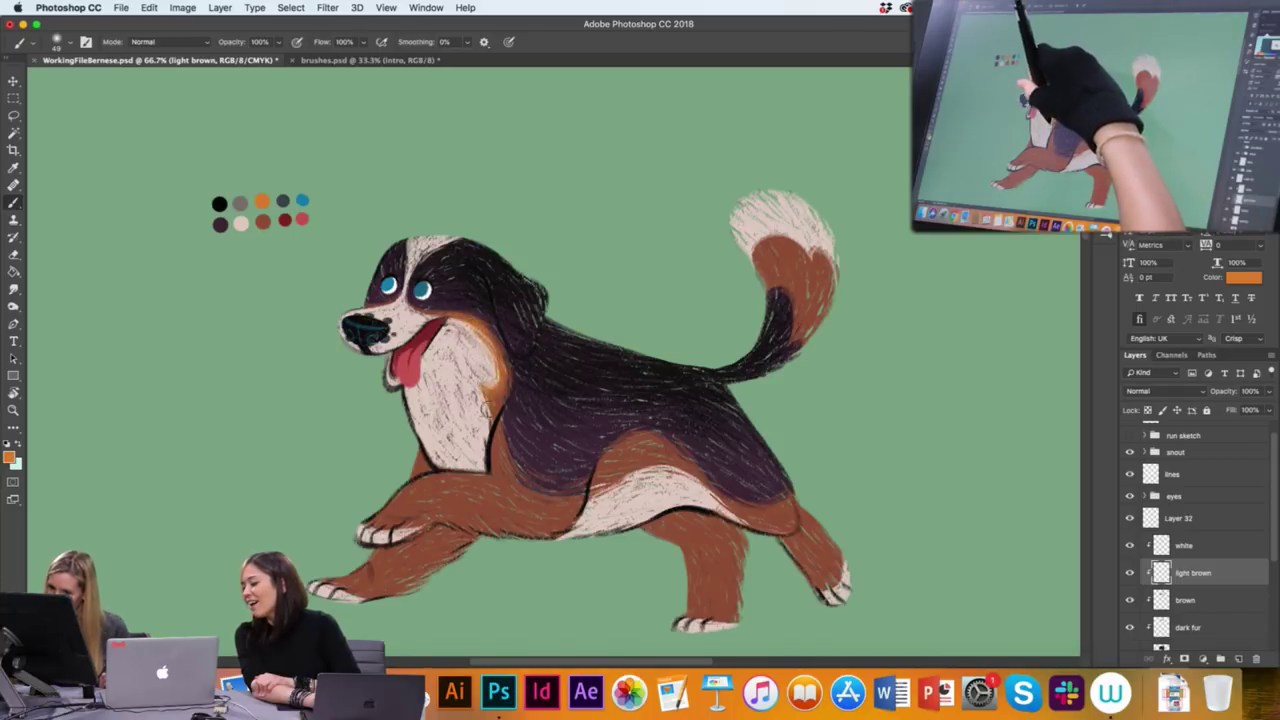
drag(506, 440, 502, 428)
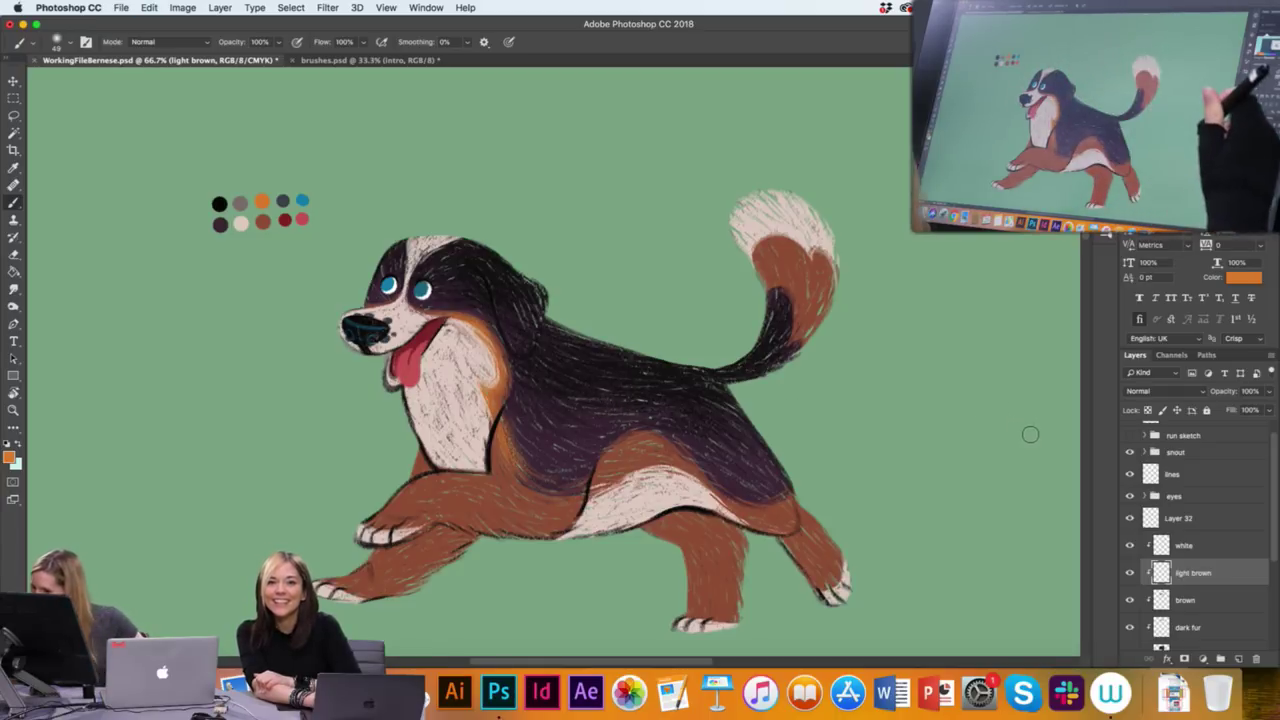
click(148, 8)
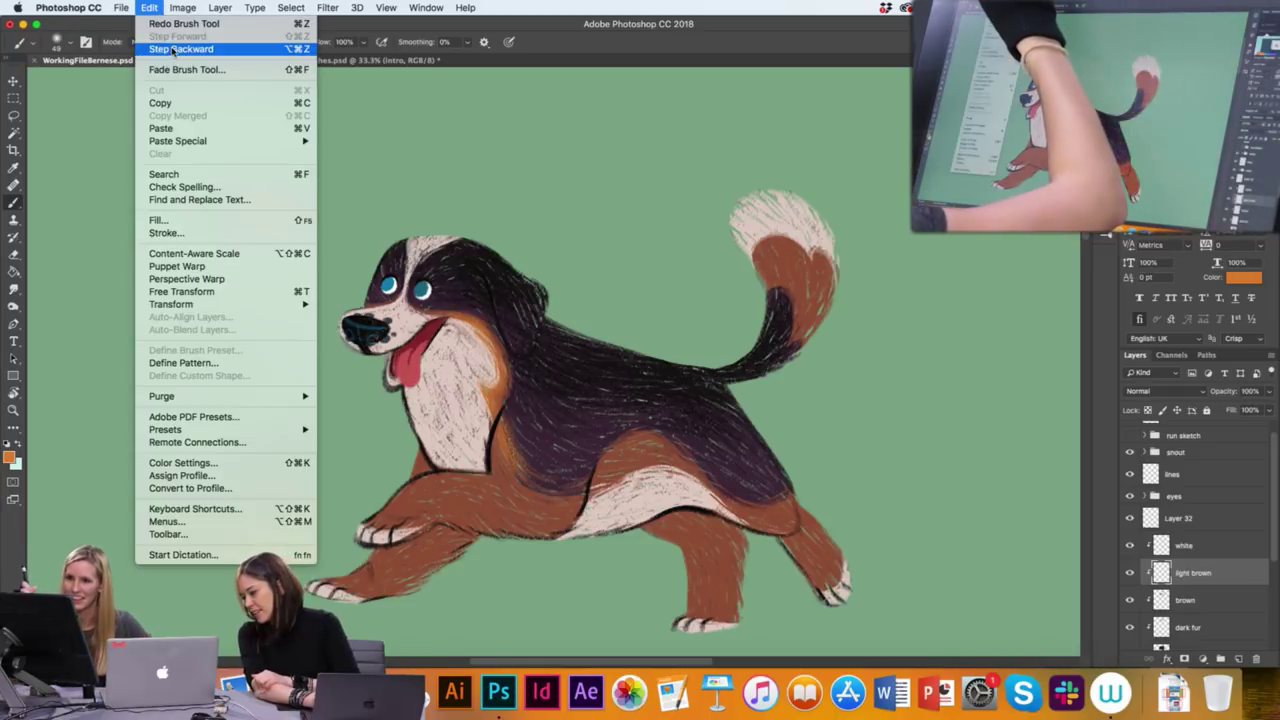
click(170, 43)
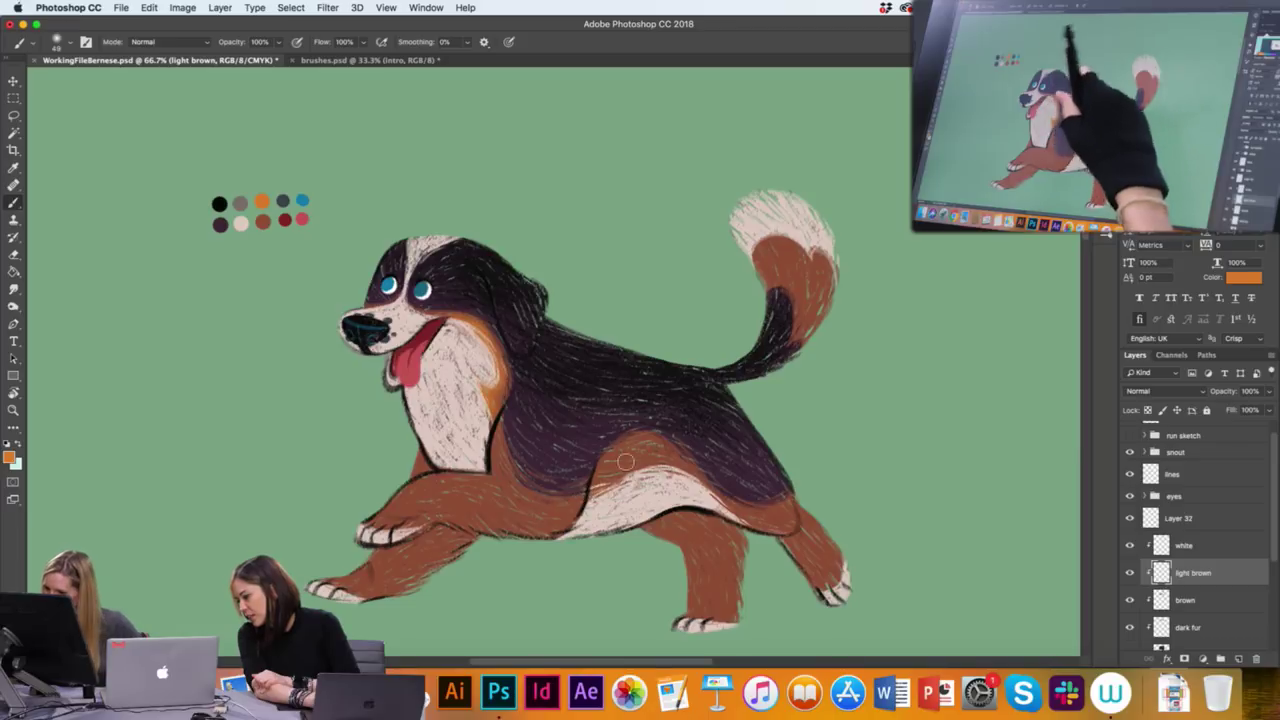
Paint orange highlights on the brown fur along the belly edge, hind leg, paws and tail
drag(625, 462, 643, 463)
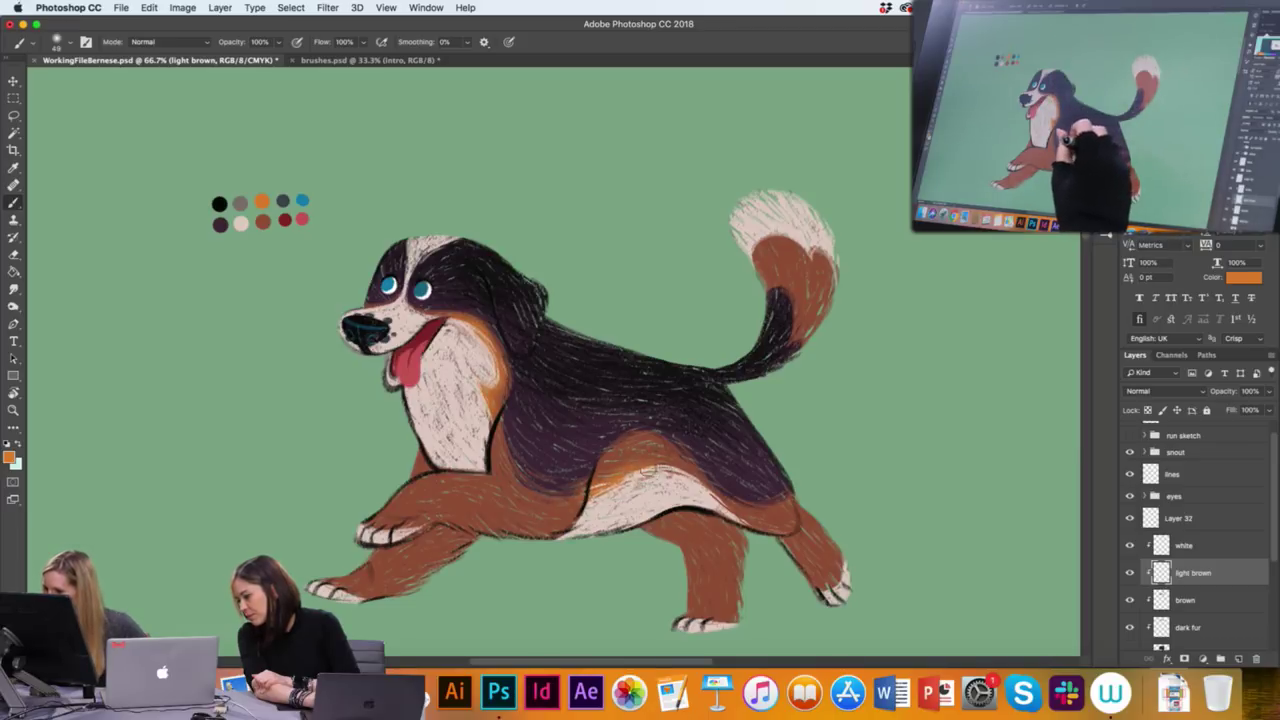
drag(684, 476, 760, 528)
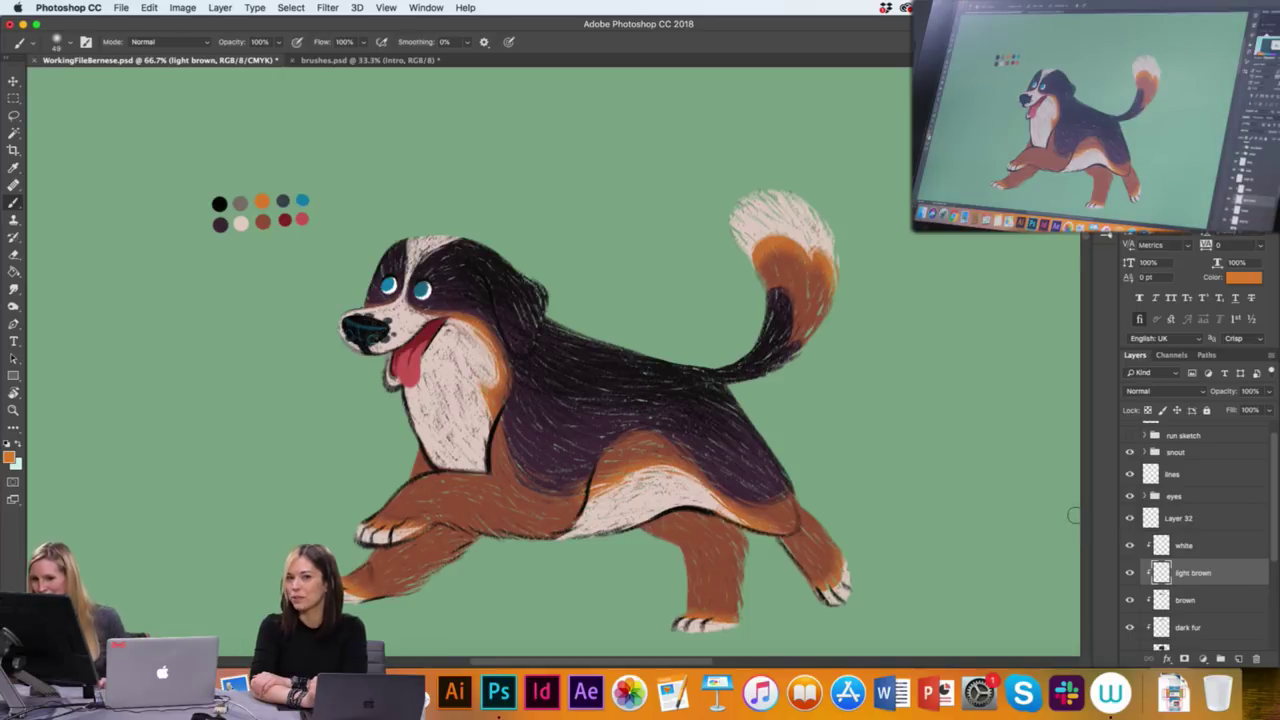
Set up the Eraser with the Soft Round Pressure Opacity brush and enlarge it to 70 px
click(14, 254)
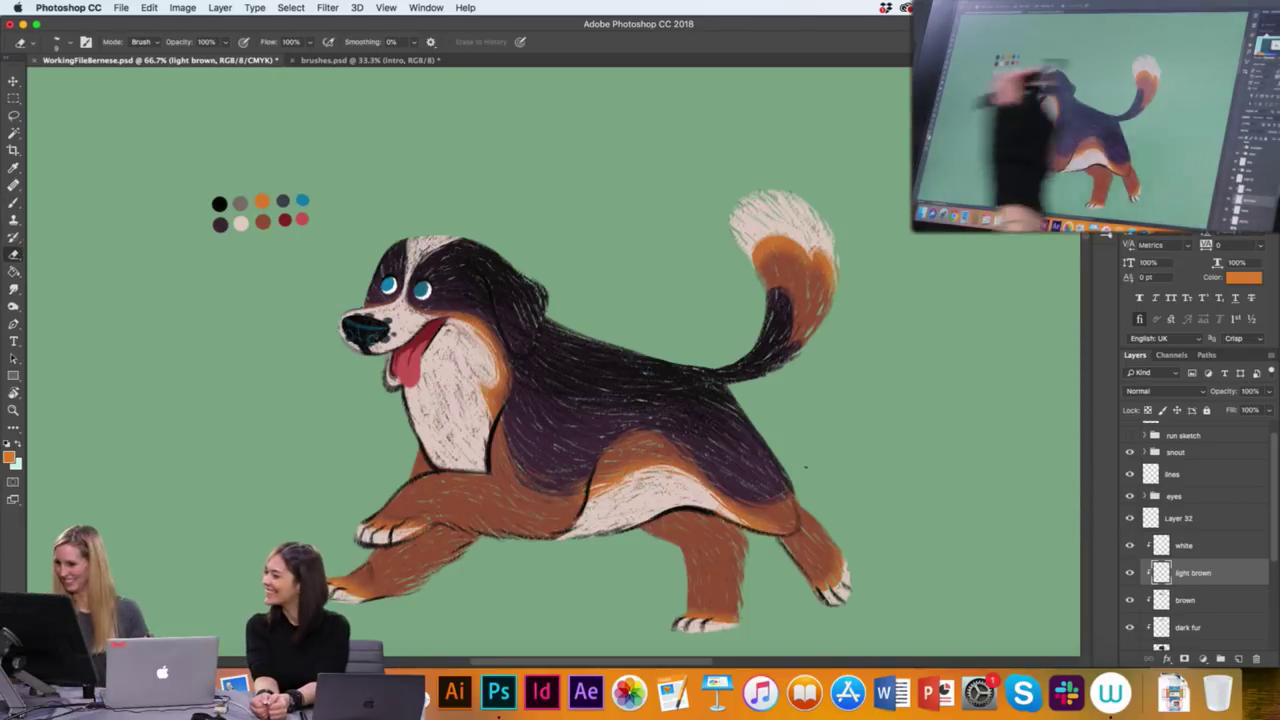
right_click(806, 466)
click(854, 524)
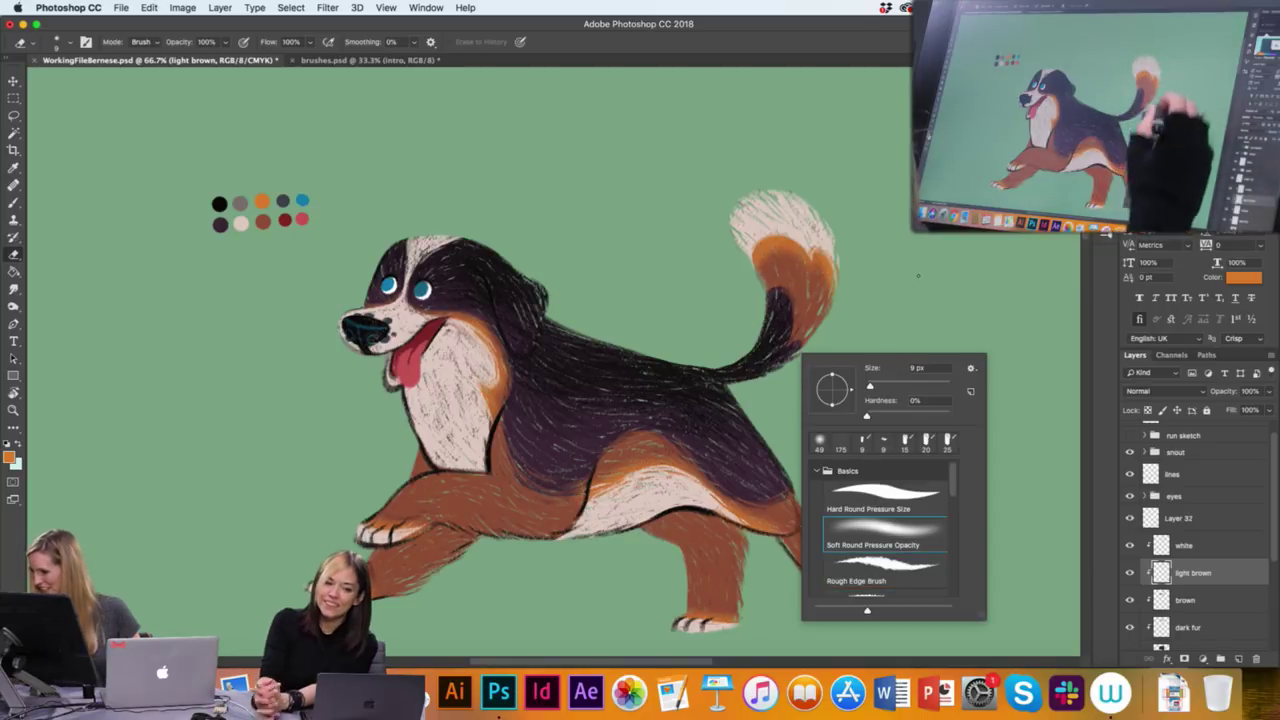
click(917, 274)
key(bracketright)
key(bracketright)
key(bracketright)
key(bracketright)
key(bracketright)
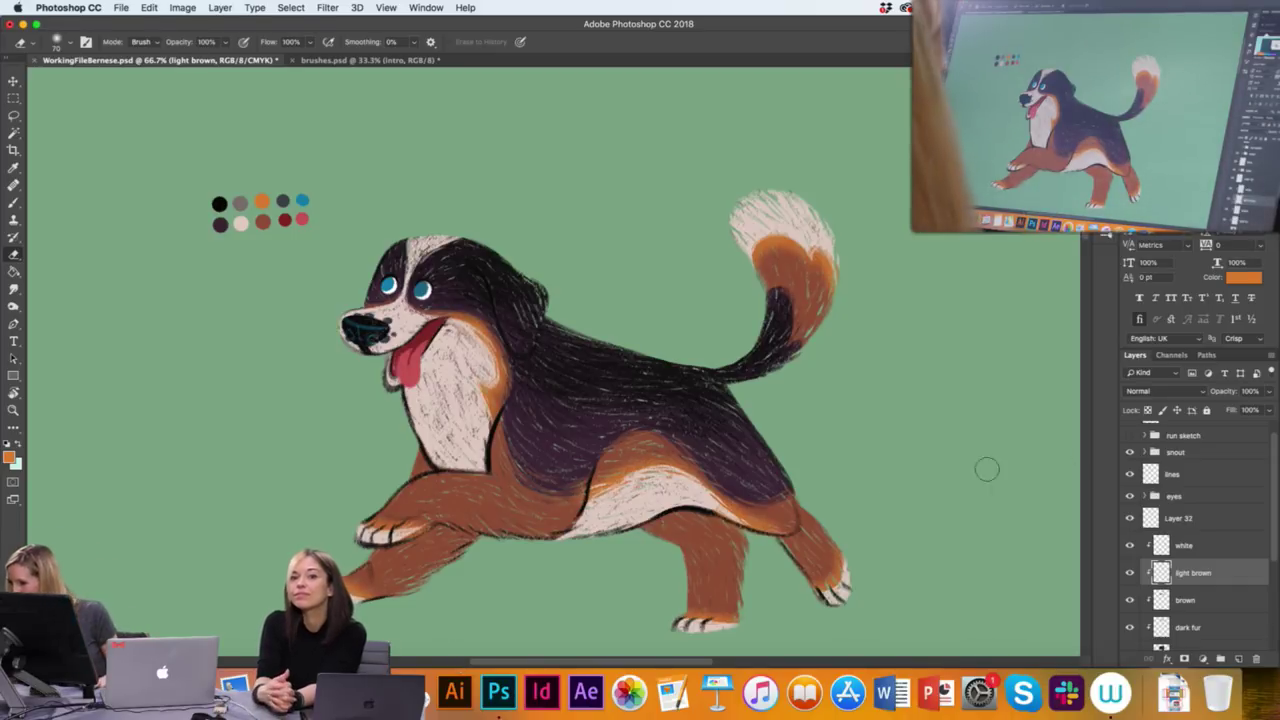
Preview the dog without the lines layer, then add a new layer above lines and clip it to that layer
click(1195, 475)
click(1130, 476)
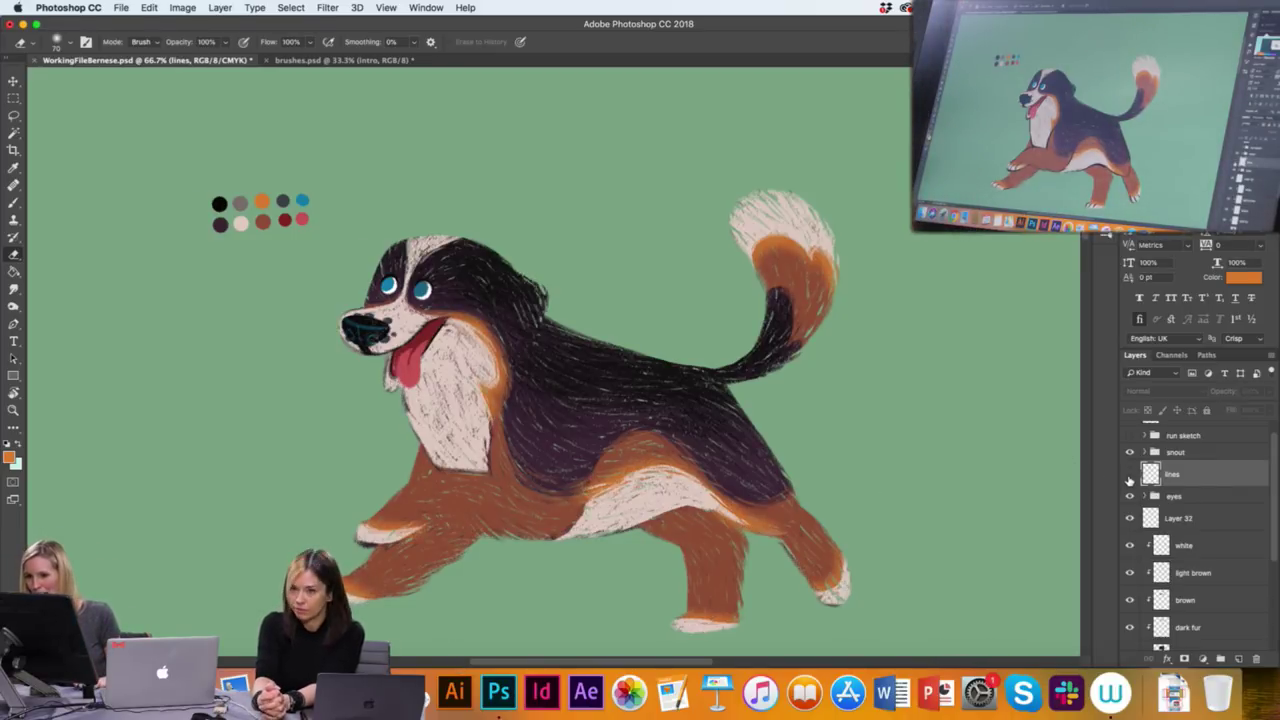
click(1130, 476)
click(1130, 476)
click(1130, 476)
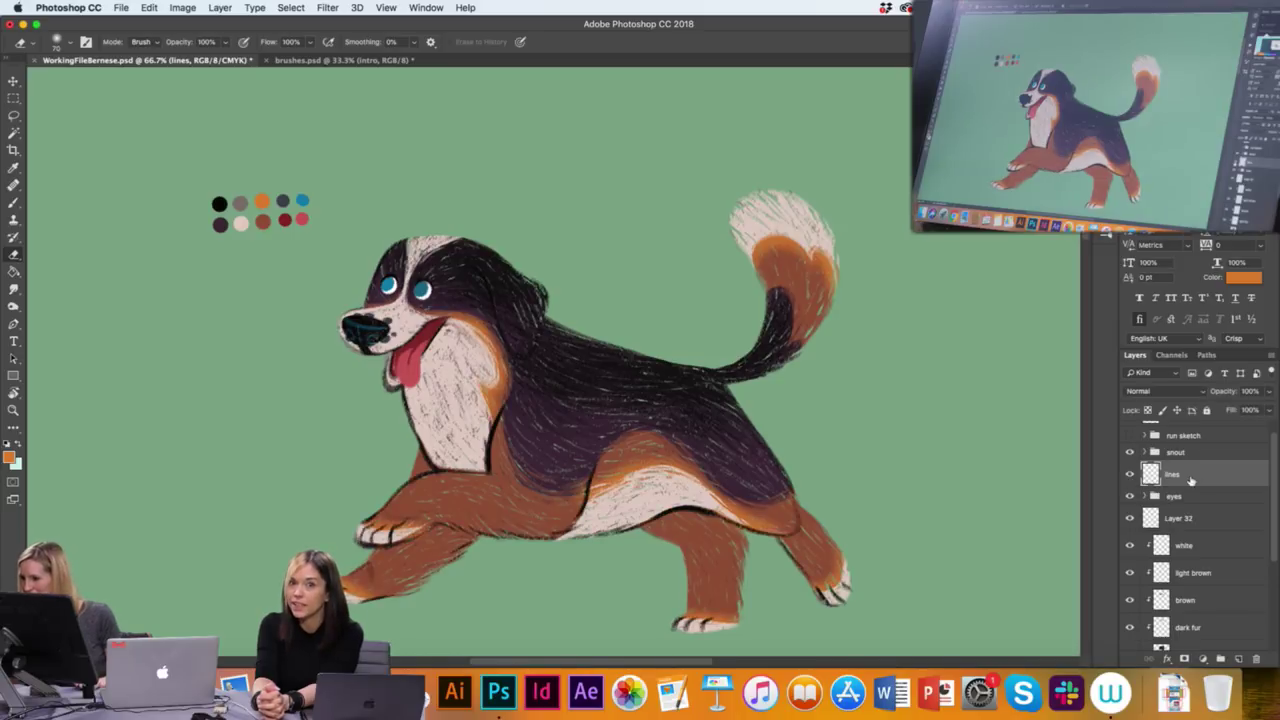
click(1239, 659)
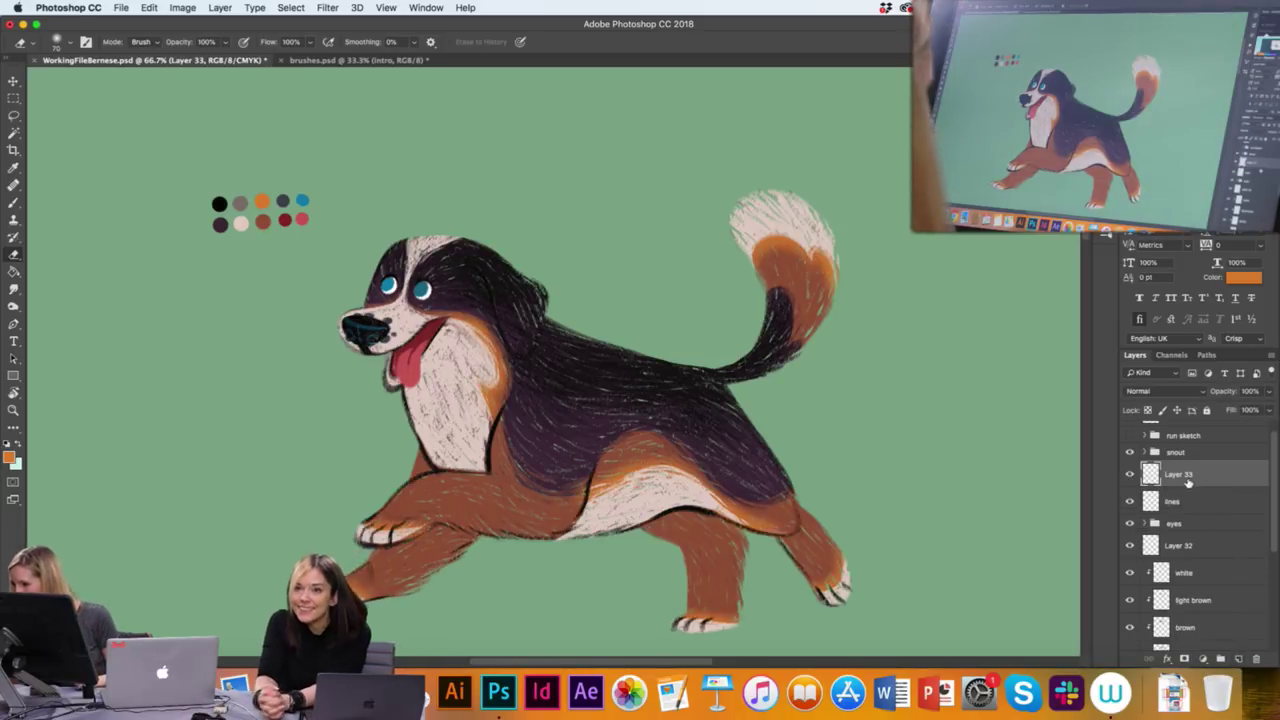
right_click(1188, 483)
key(Escape)
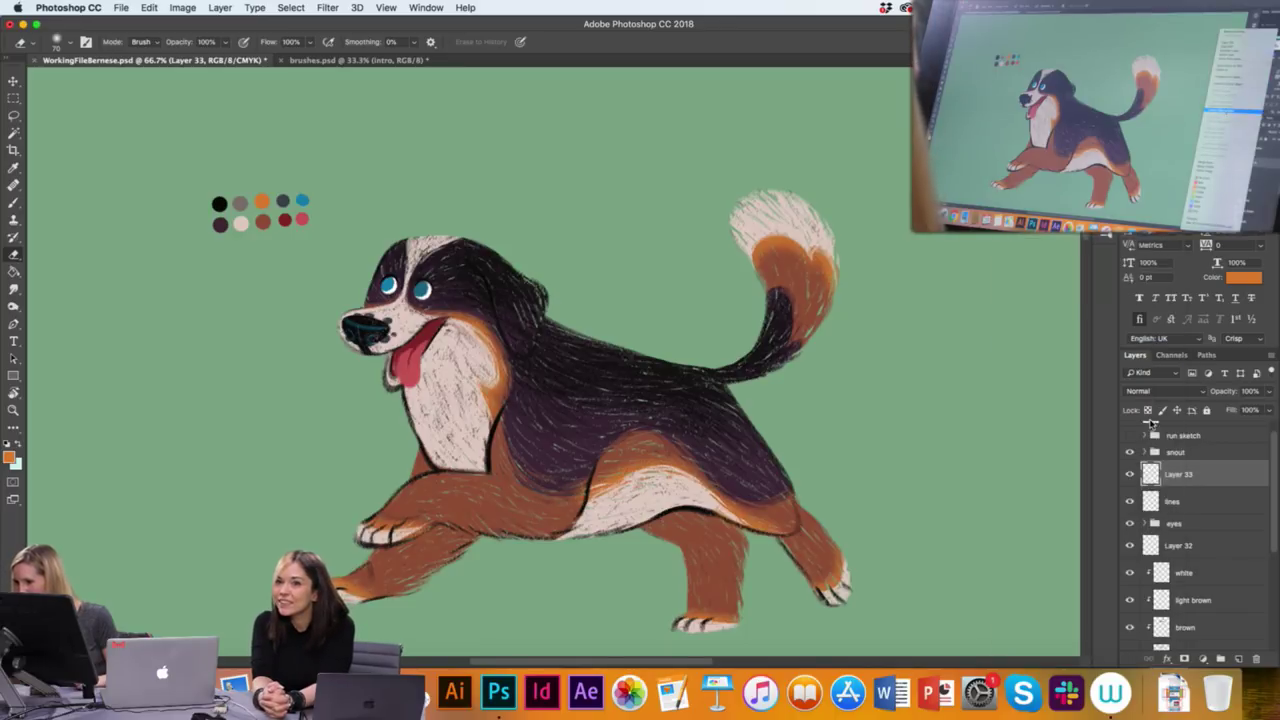
key(super+alt+g)
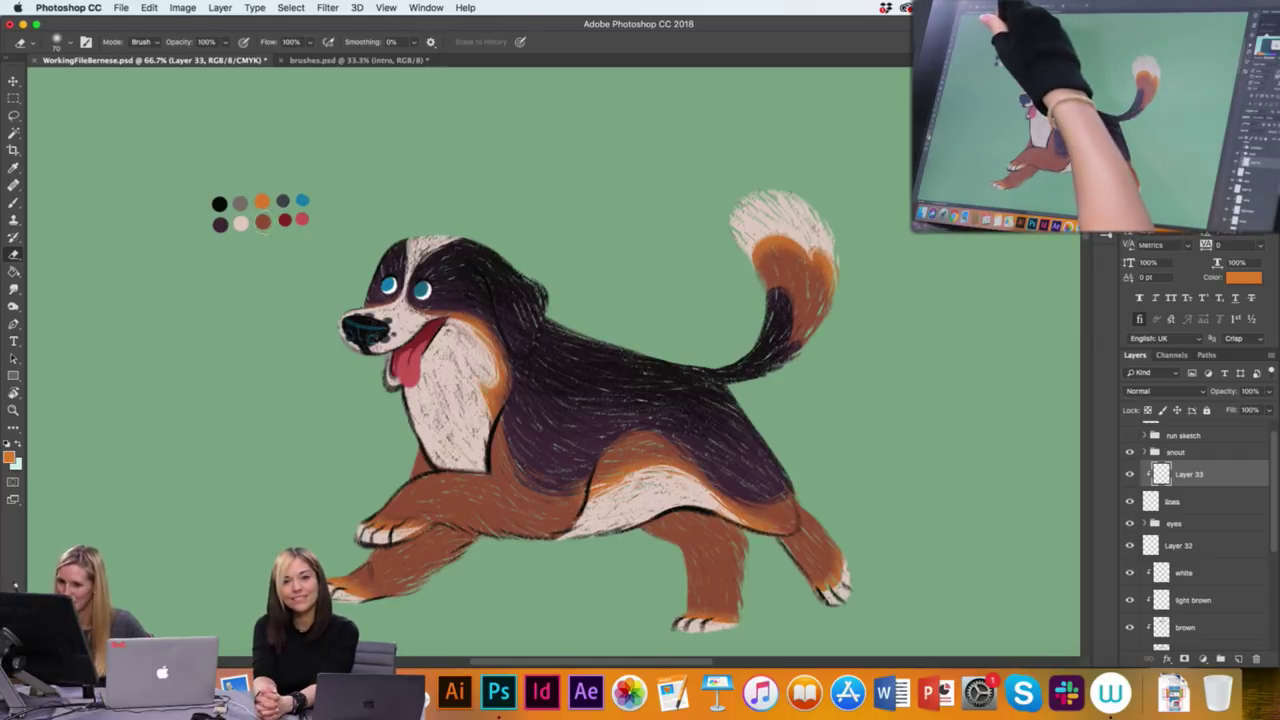
Sample the palette's brown for the brush and darken the foreground colour to 5b301f
key(b)
alt+click(266, 218)
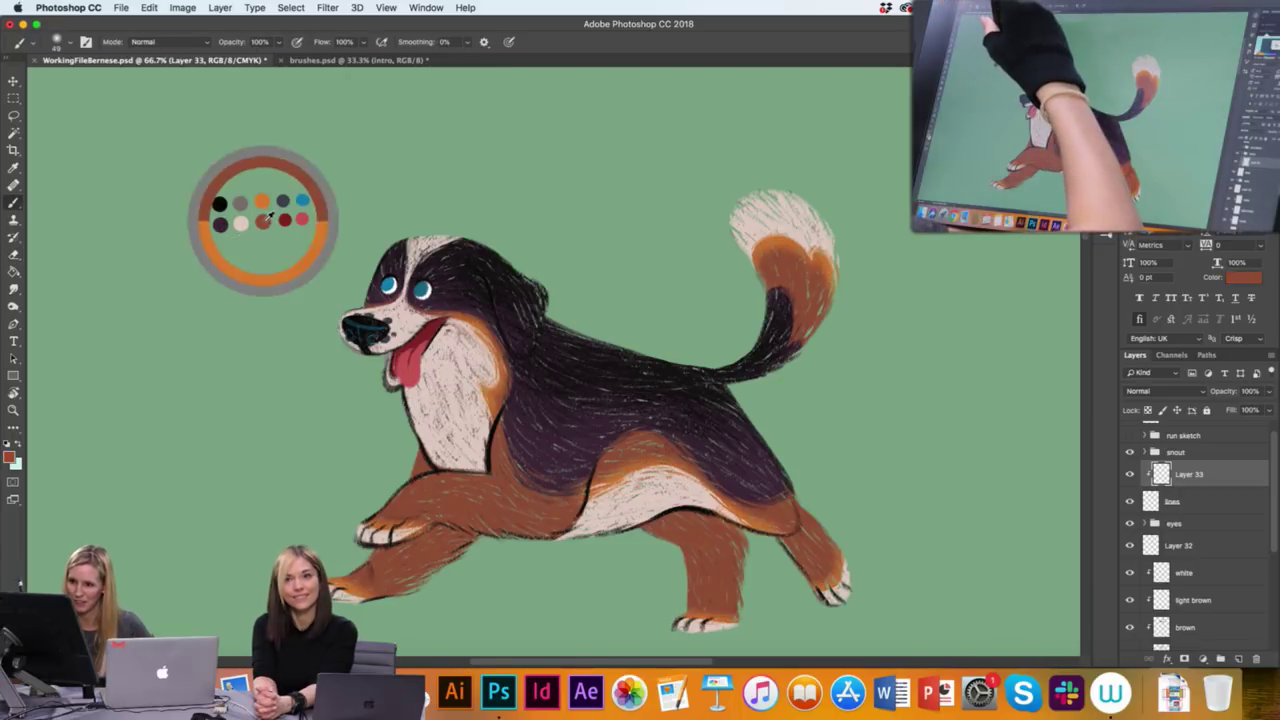
click(9, 457)
click(158, 288)
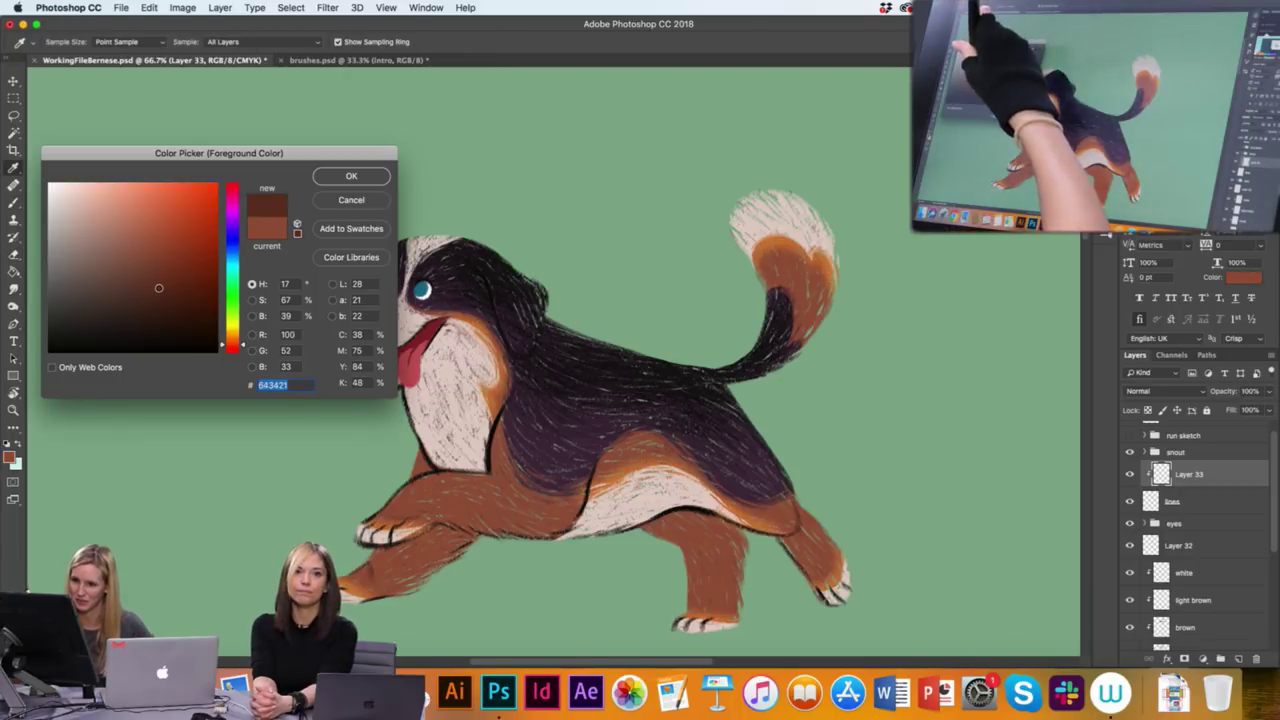
click(160, 292)
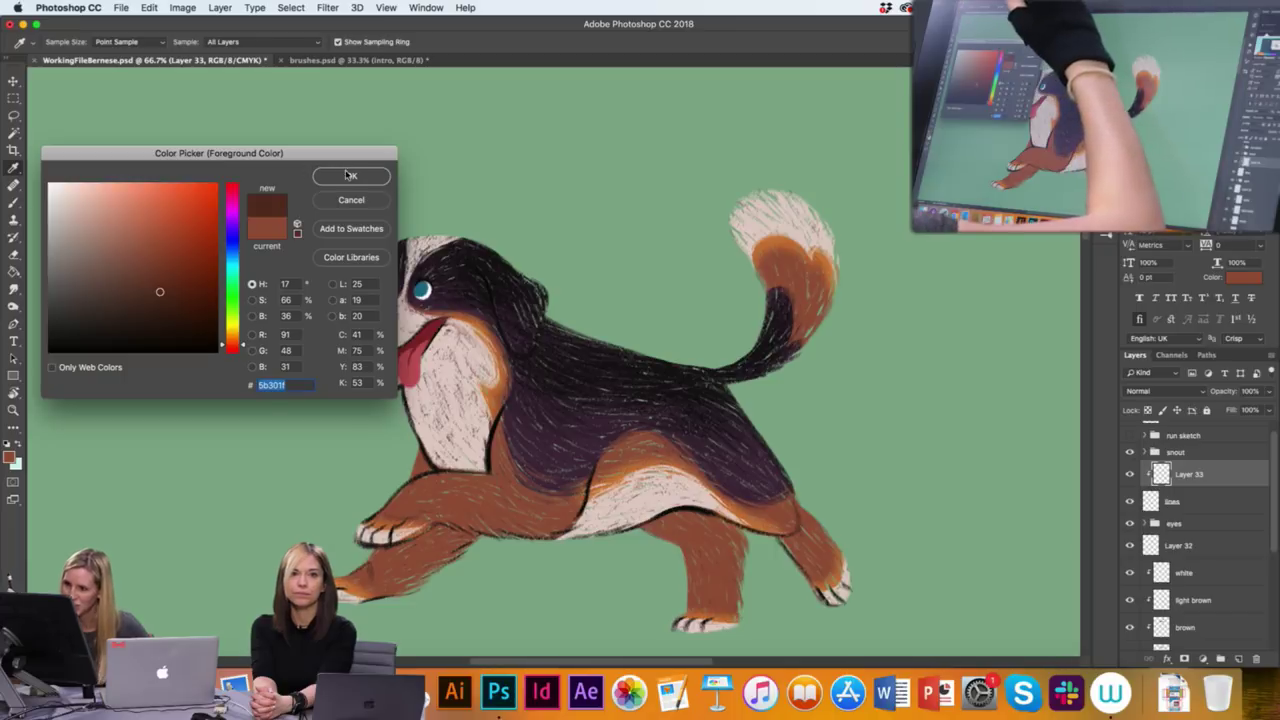
click(348, 175)
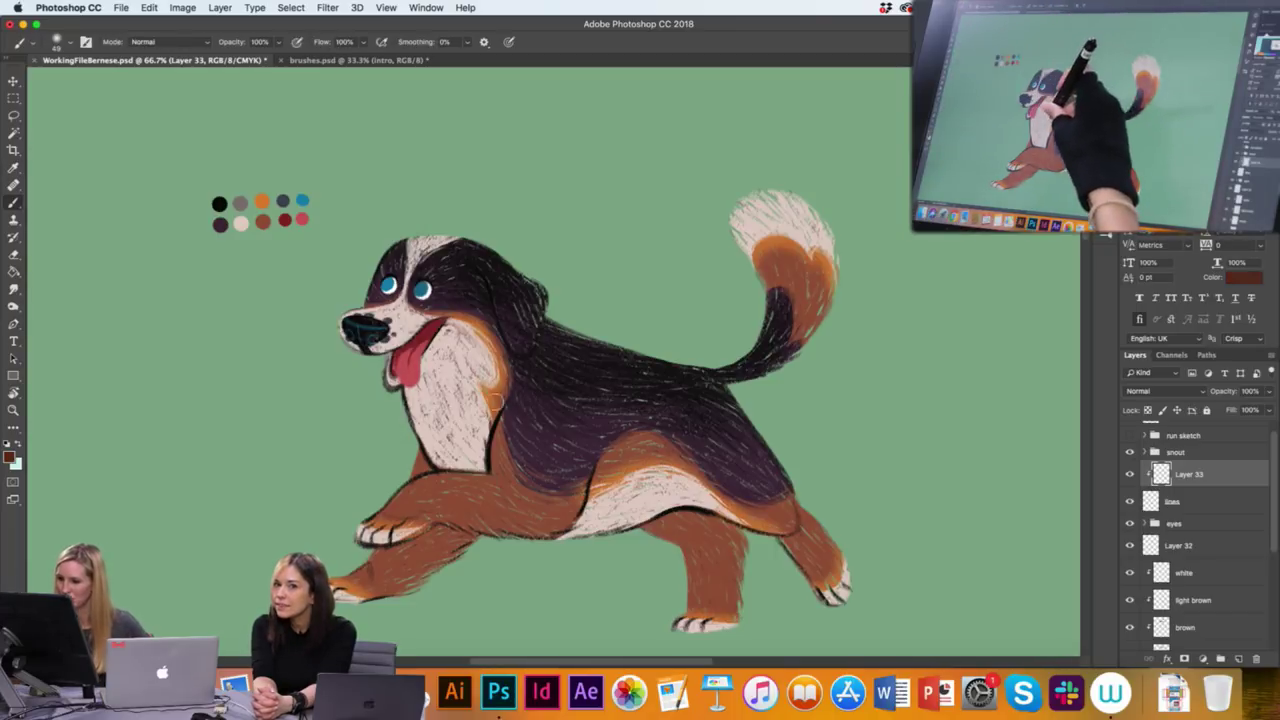
Recolour the outlines with the Soft Round Noise Brush, dark brown along the brown fur and grey around the white chest and paws
right_click(492, 400)
click(654, 428)
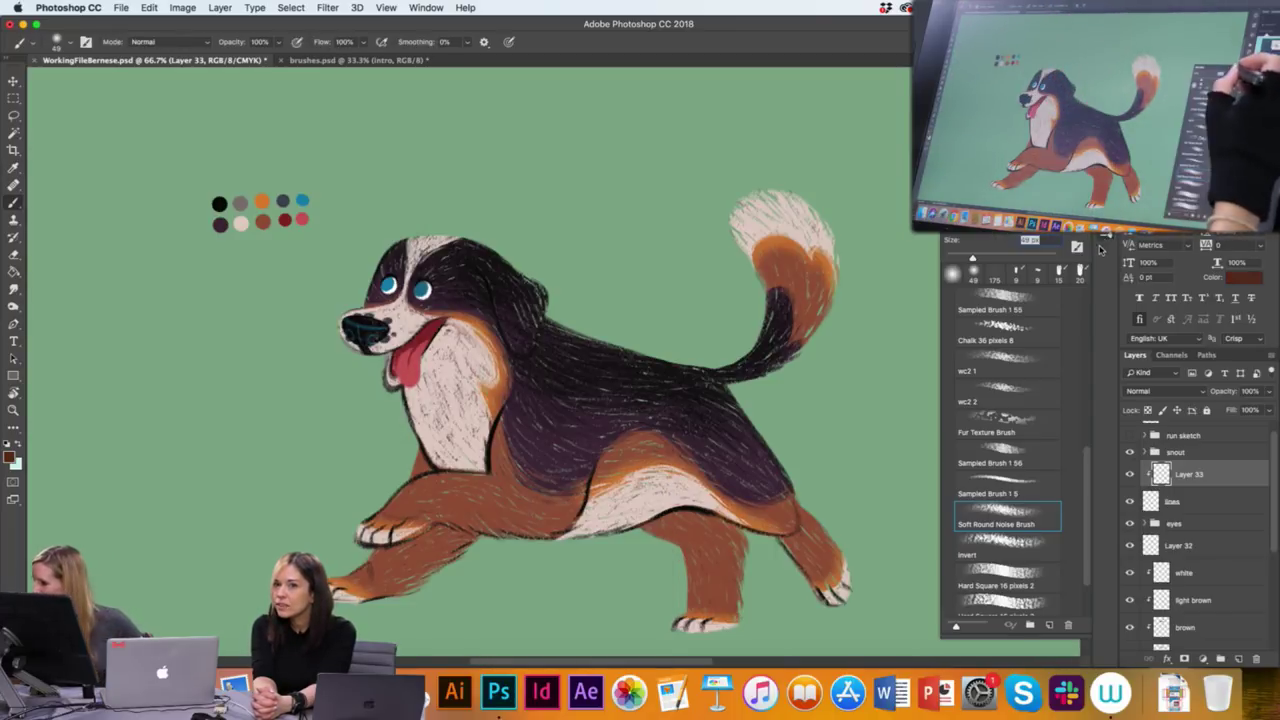
click(1105, 233)
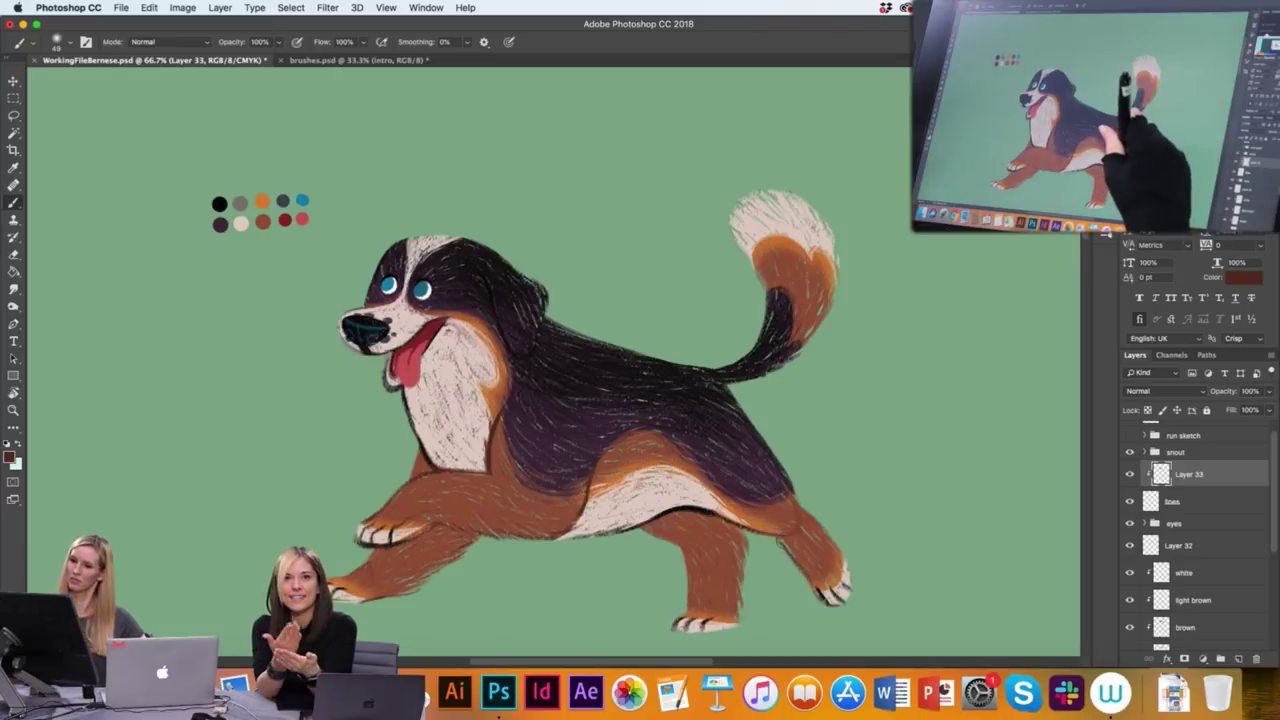
alt+click(241, 223)
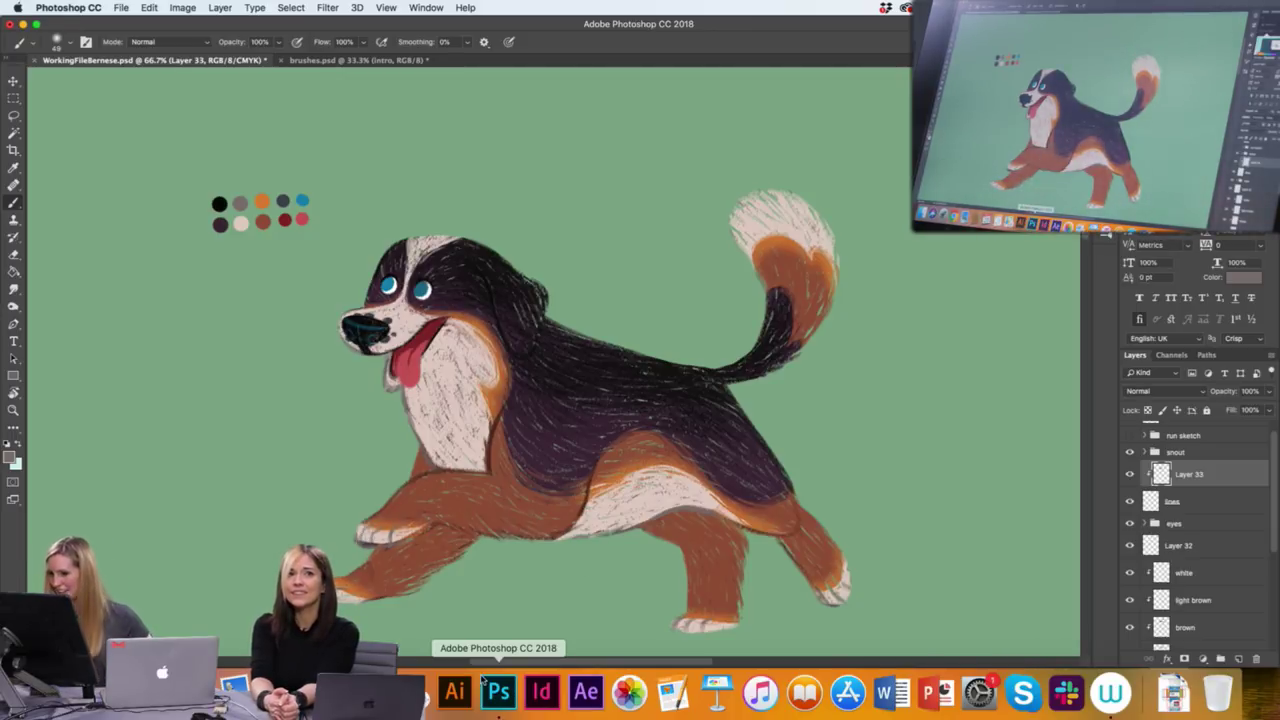
Group the lines layer with its clipped colour layer and name the group lines
shift+click(1208, 503)
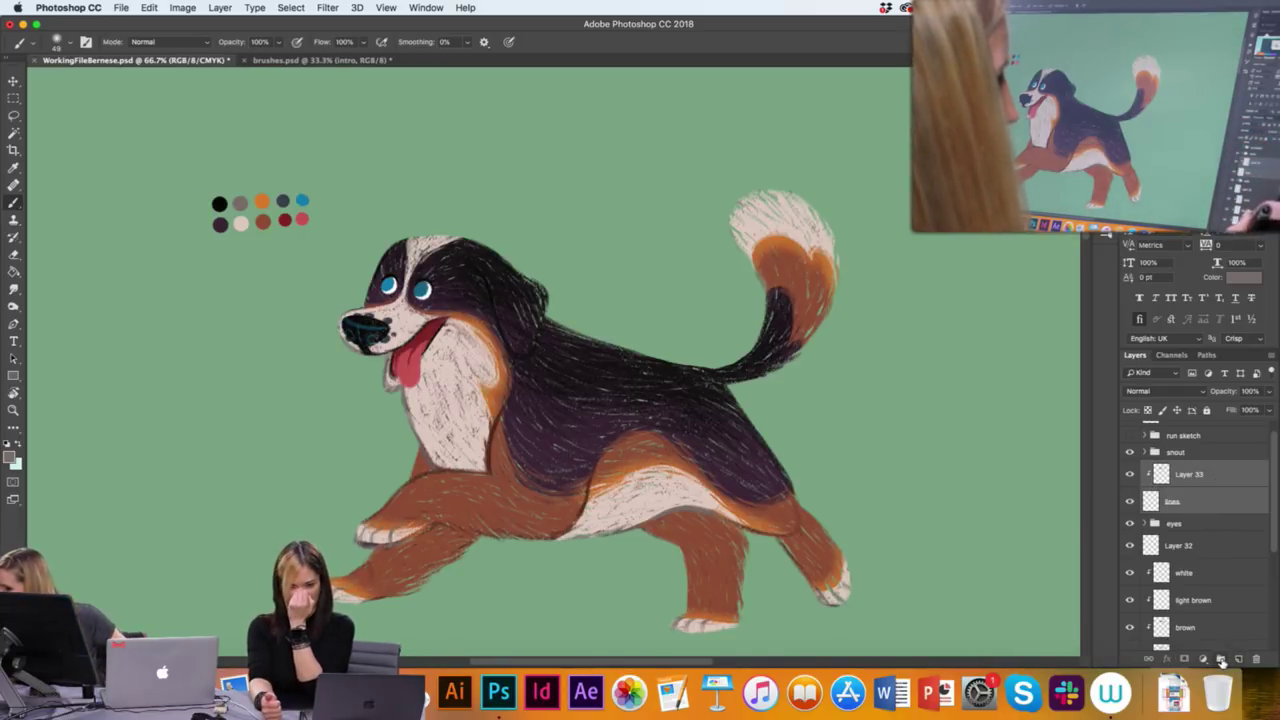
click(1224, 658)
double_click(1178, 468)
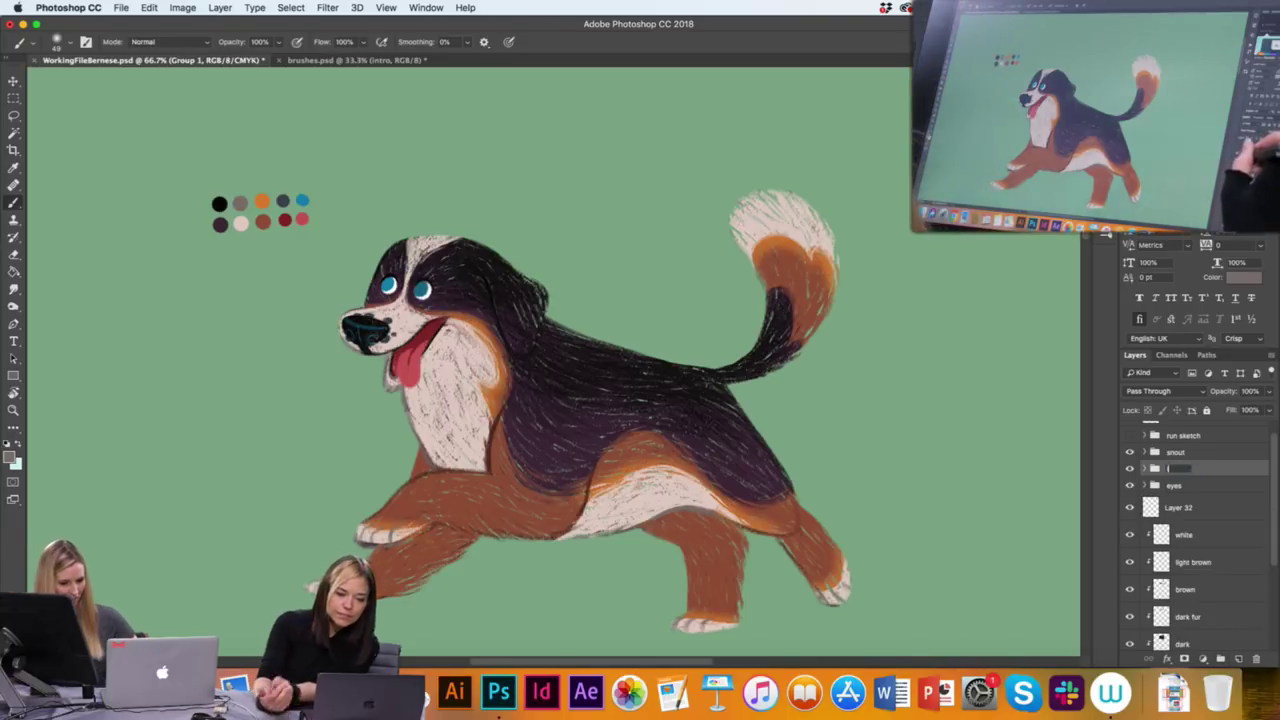
key(Return)
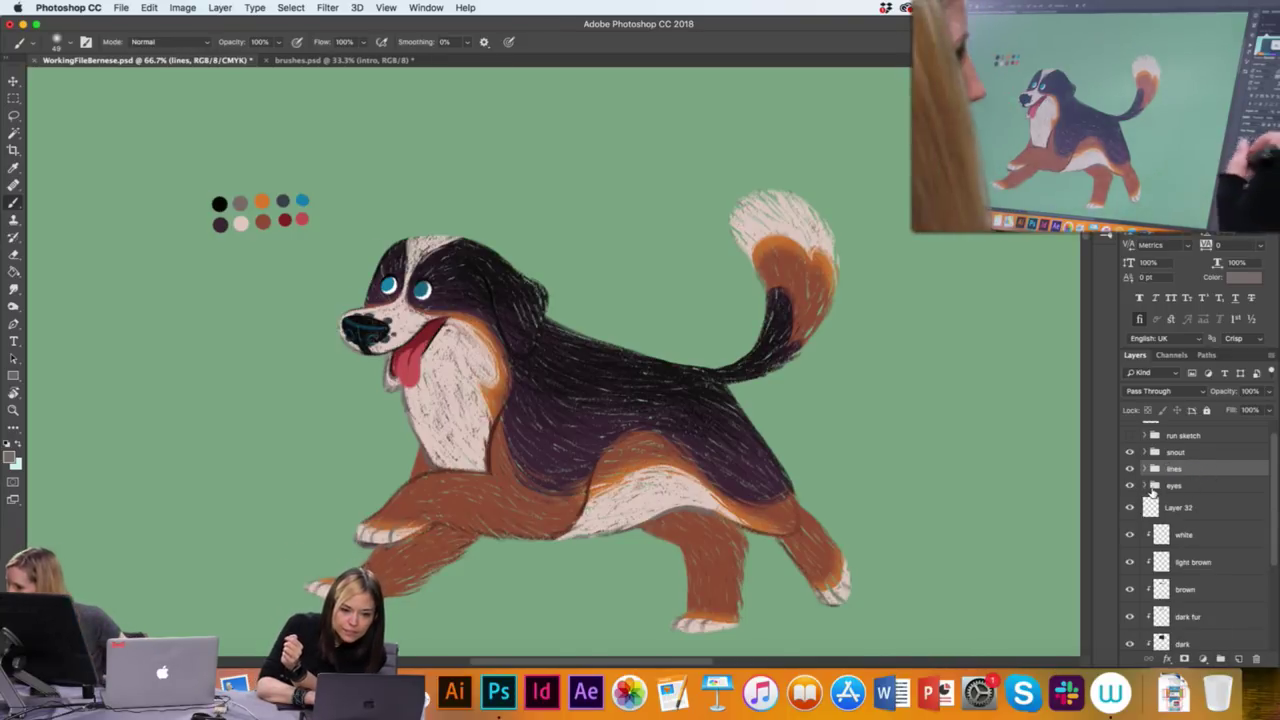
Duplicate the body layer directly below the original and hide the copy
scroll(1274, 500, down, 3)
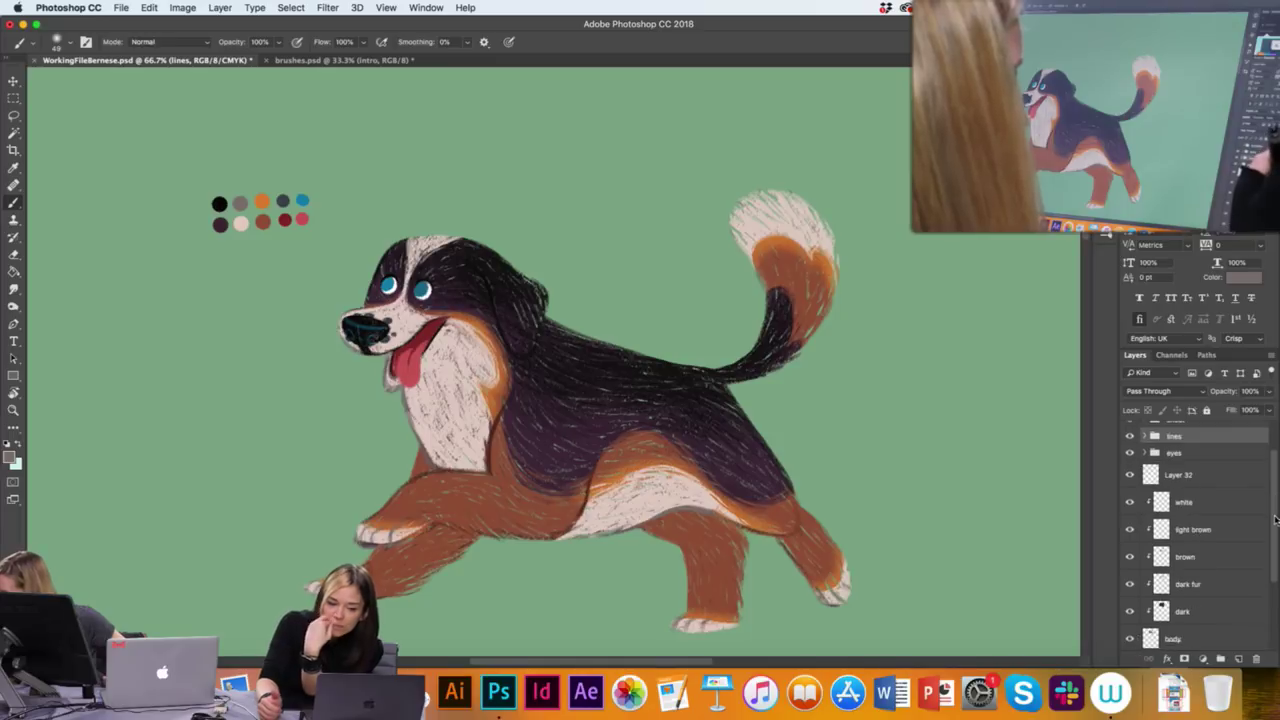
click(1194, 613)
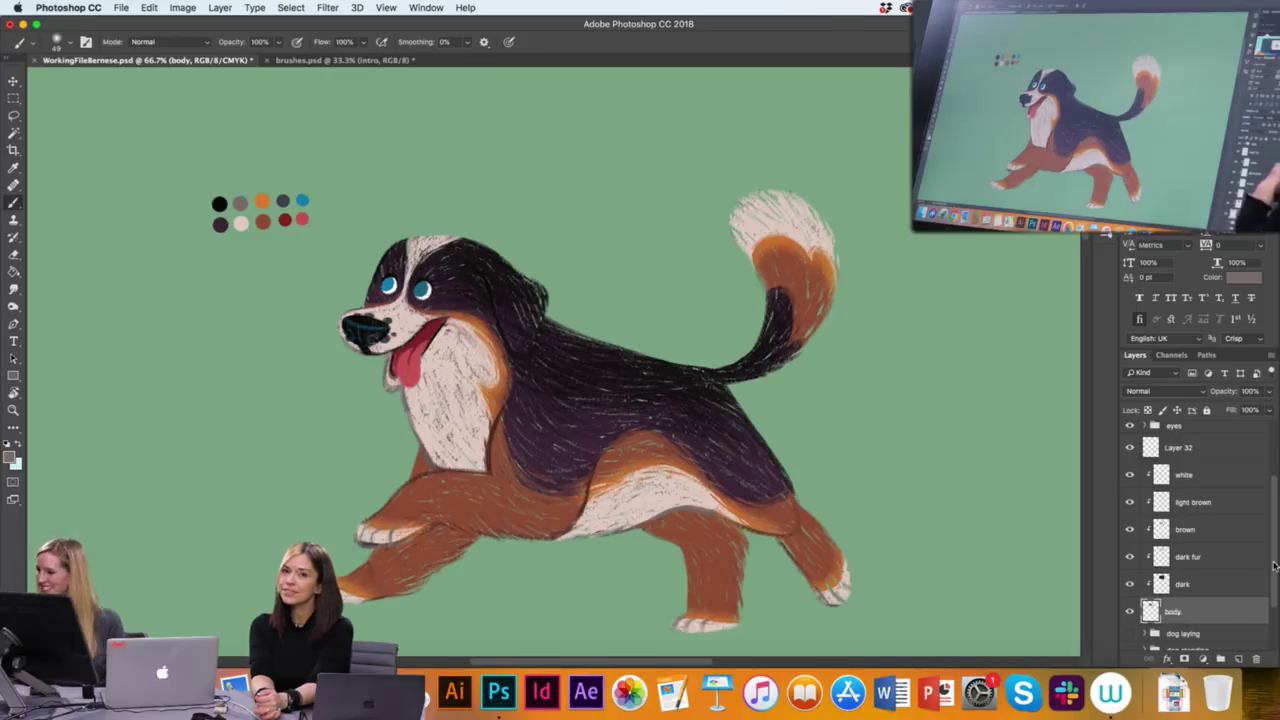
scroll(1274, 566, down, 2)
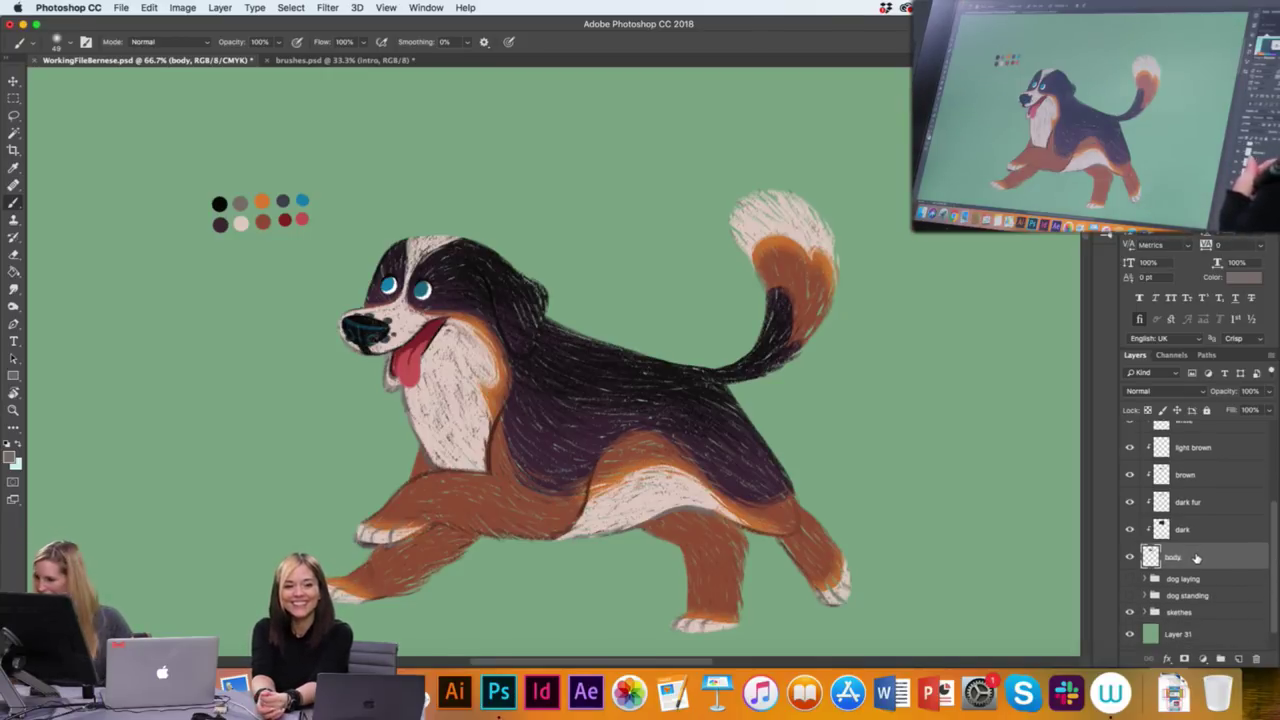
drag(1196, 558, 1196, 575)
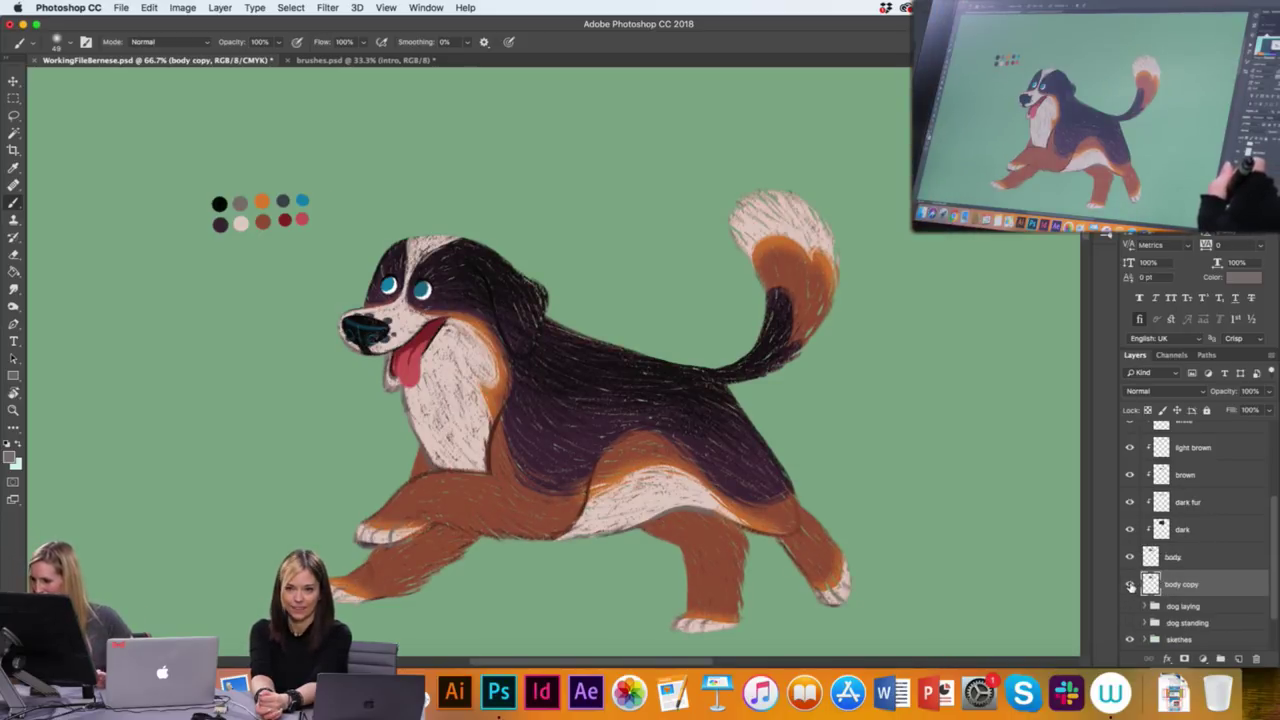
click(1130, 585)
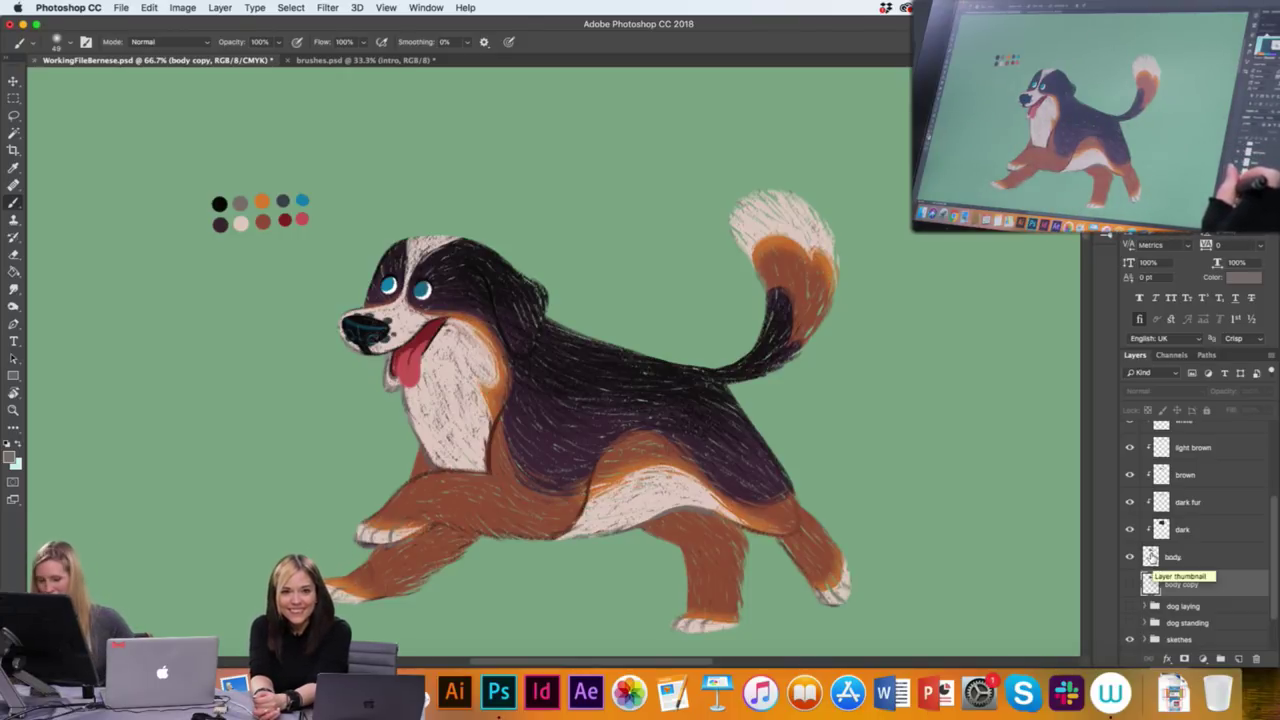
Load the dog's body shape as a selection, make body the active layer, and hide the white, light brown, brown, dark fur and dark layers
super+click(1150, 584)
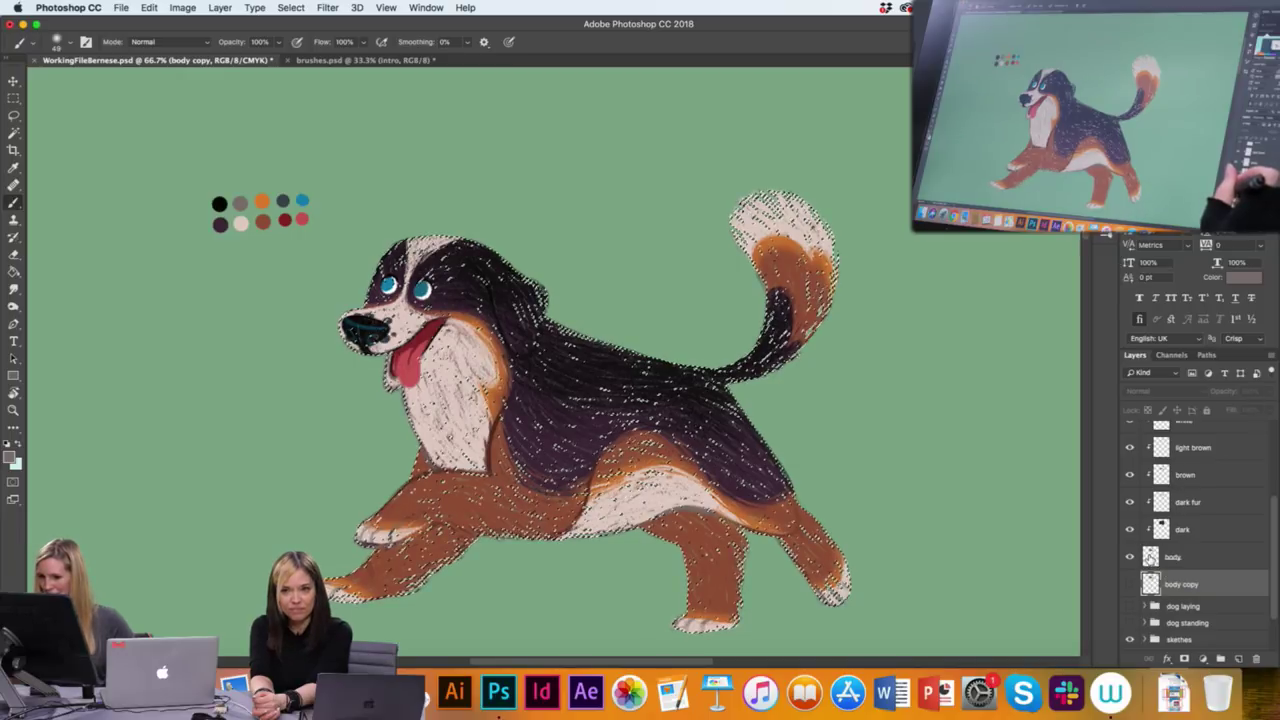
click(1196, 560)
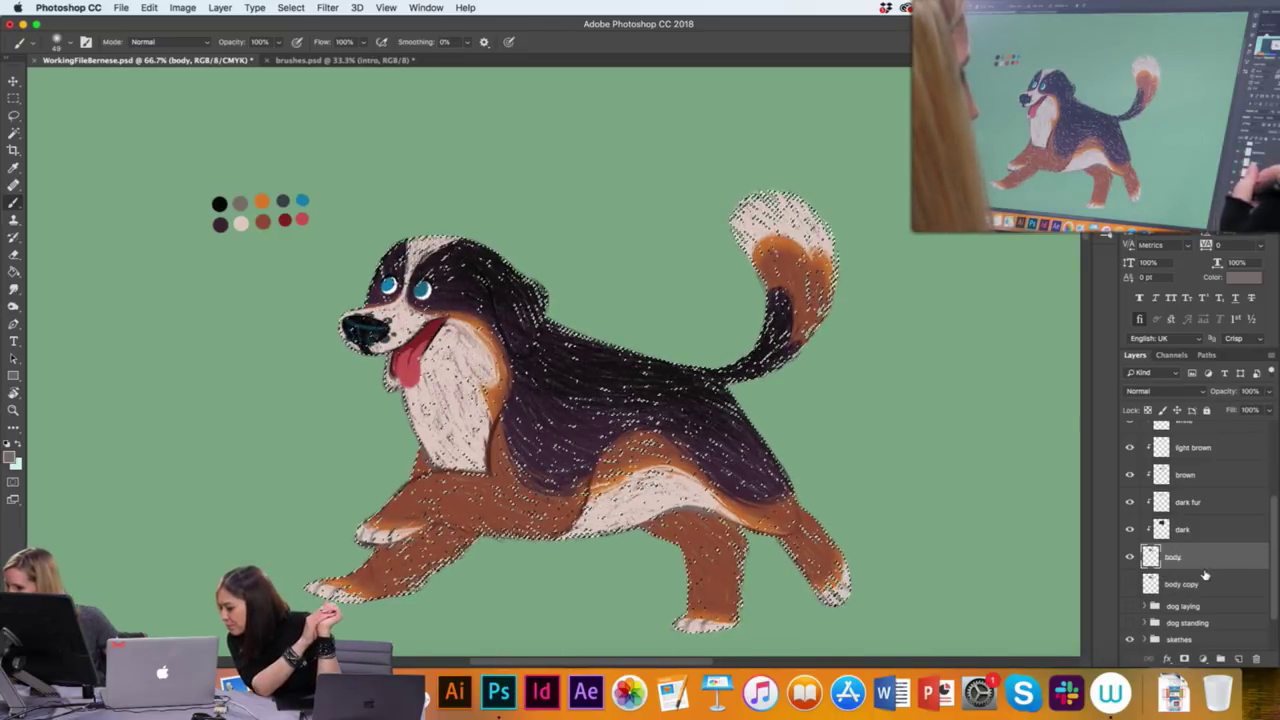
scroll(1150, 480, up, 1)
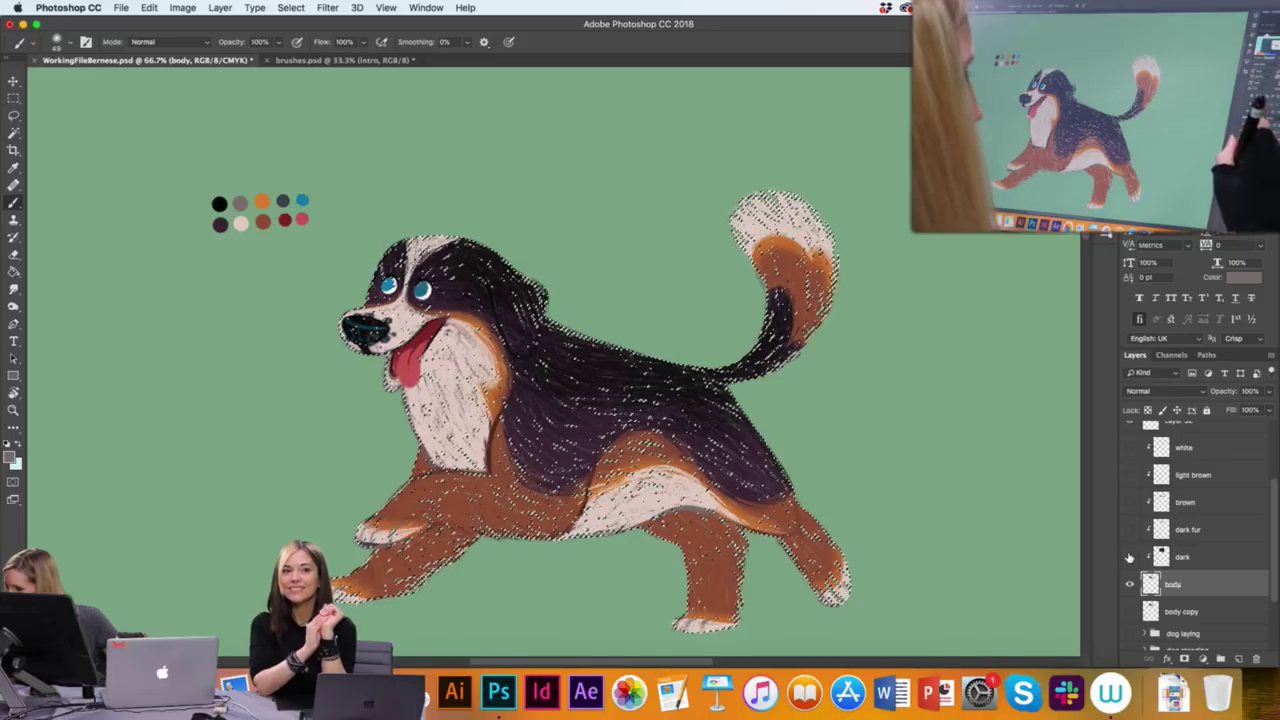
drag(1129, 557, 1129, 557)
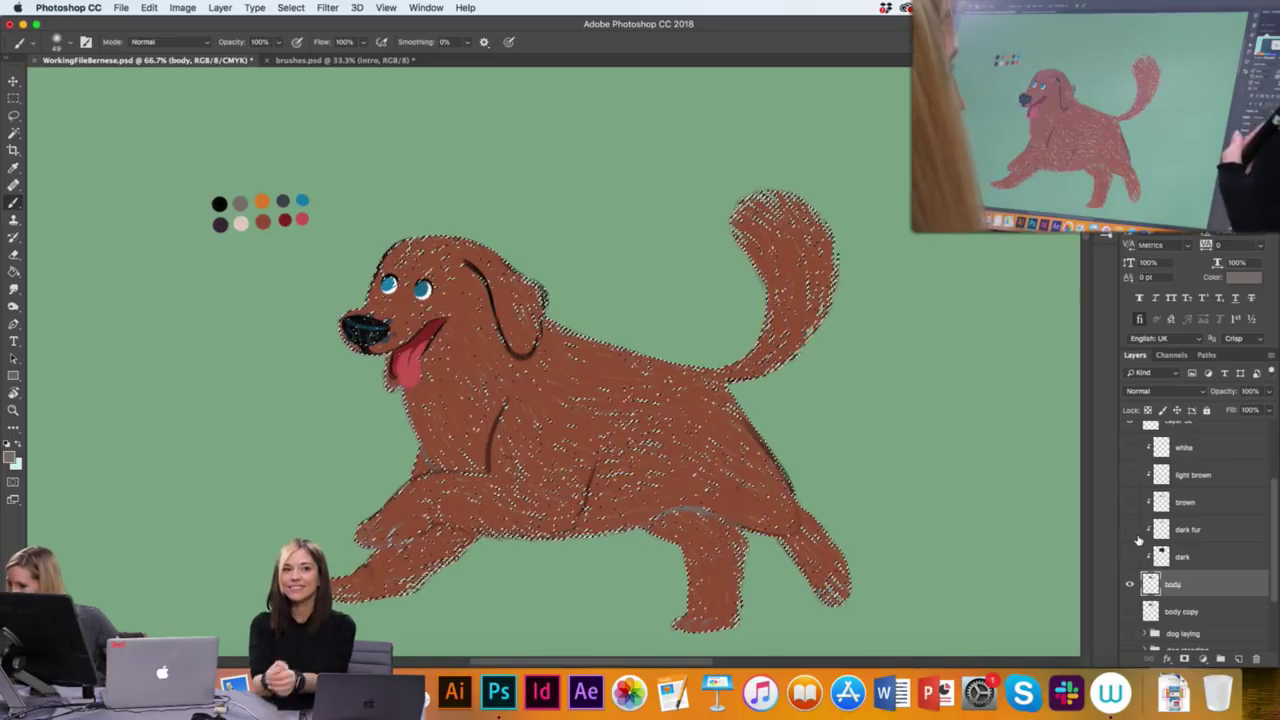
Add a new layer beneath body, mask it with the body selection, and hide the body layer
click(1239, 659)
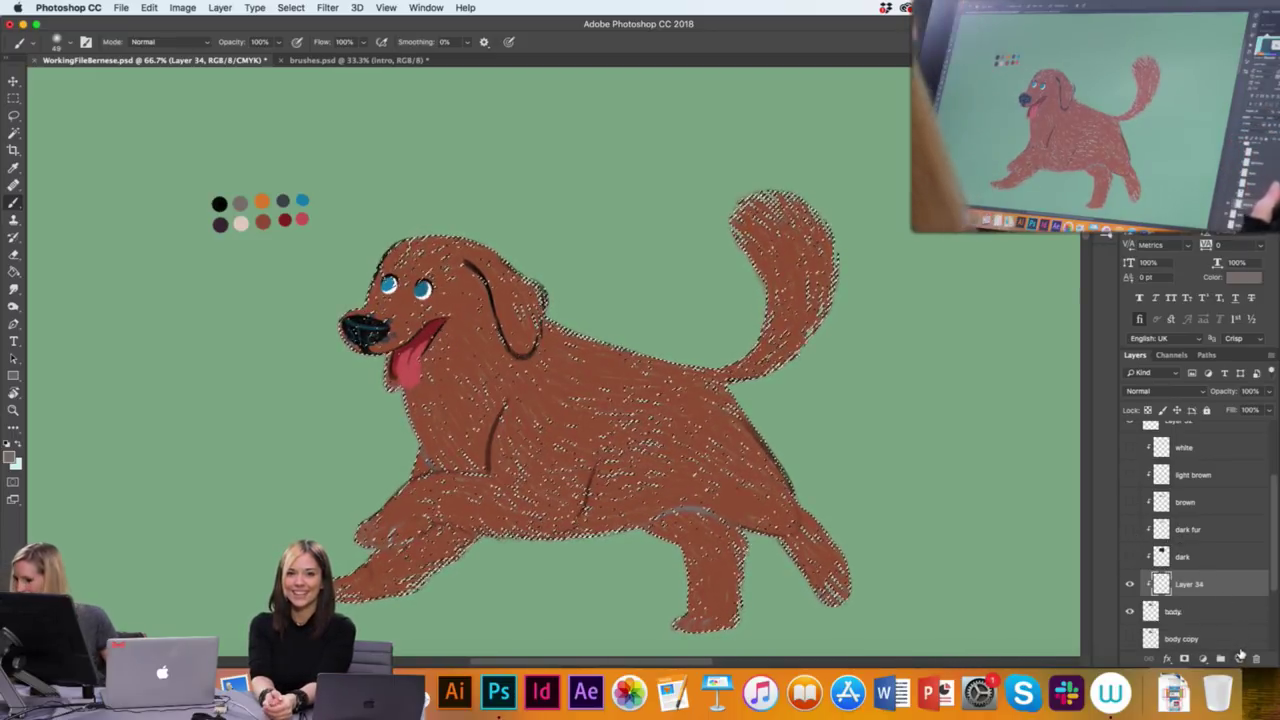
drag(1188, 611, 1185, 580)
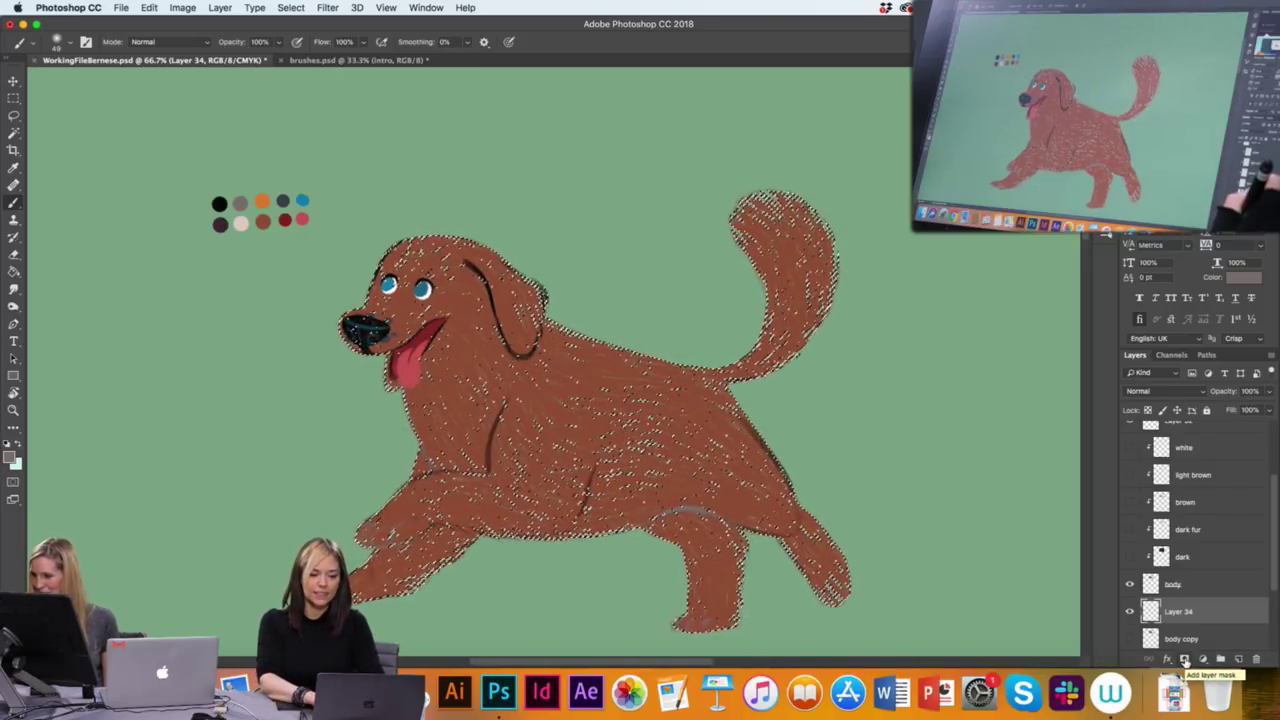
click(1185, 661)
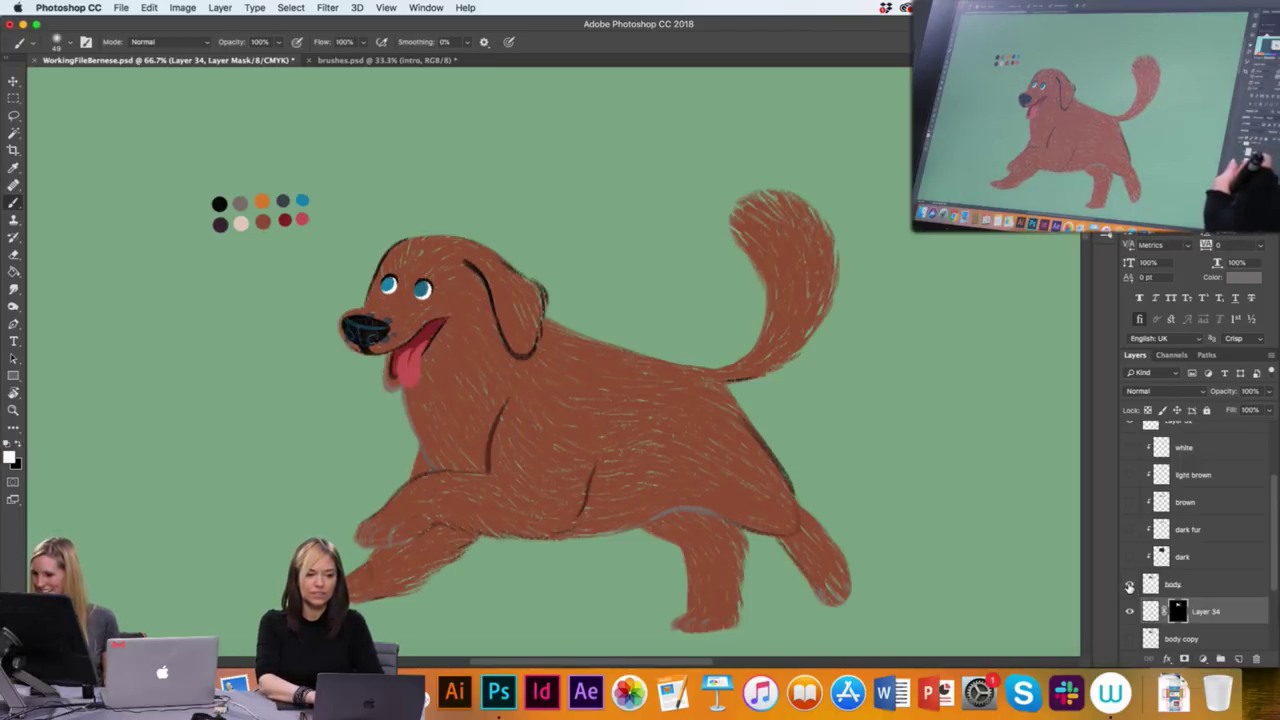
click(1130, 585)
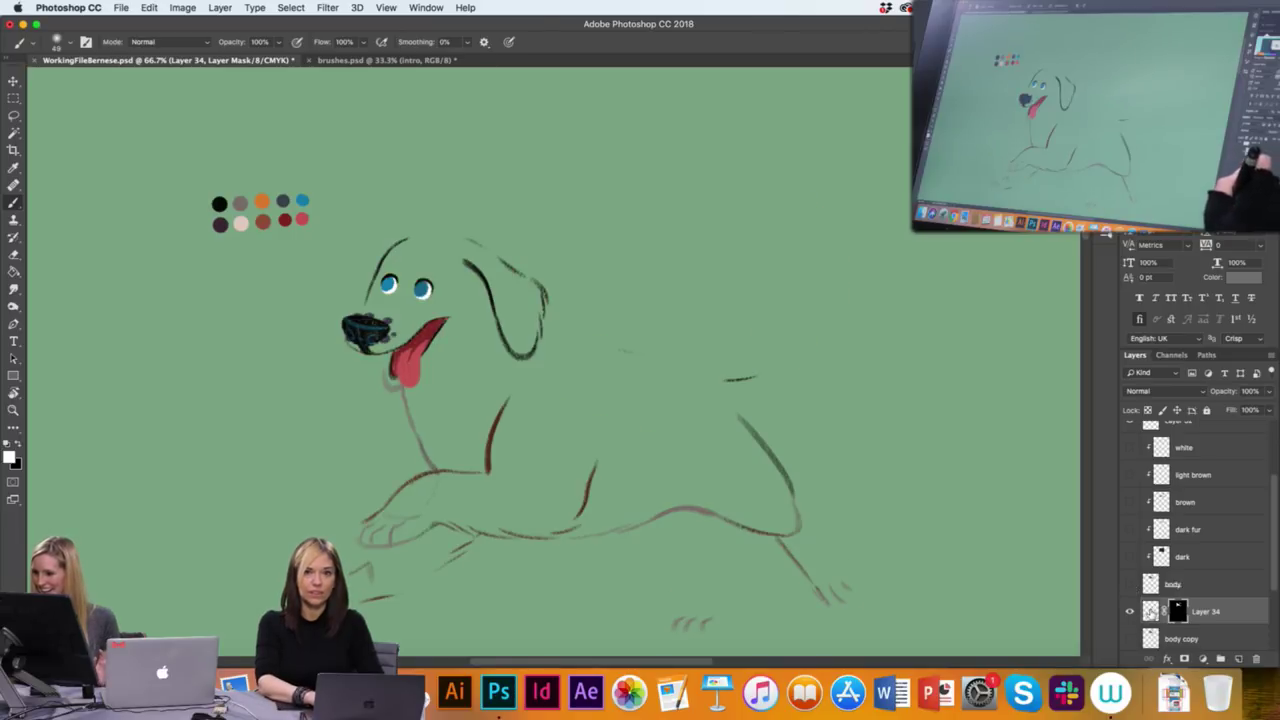
Target the masked layer's contents instead of its mask and choose the Fur Texture Brush at size 200
click(1151, 613)
click(1105, 237)
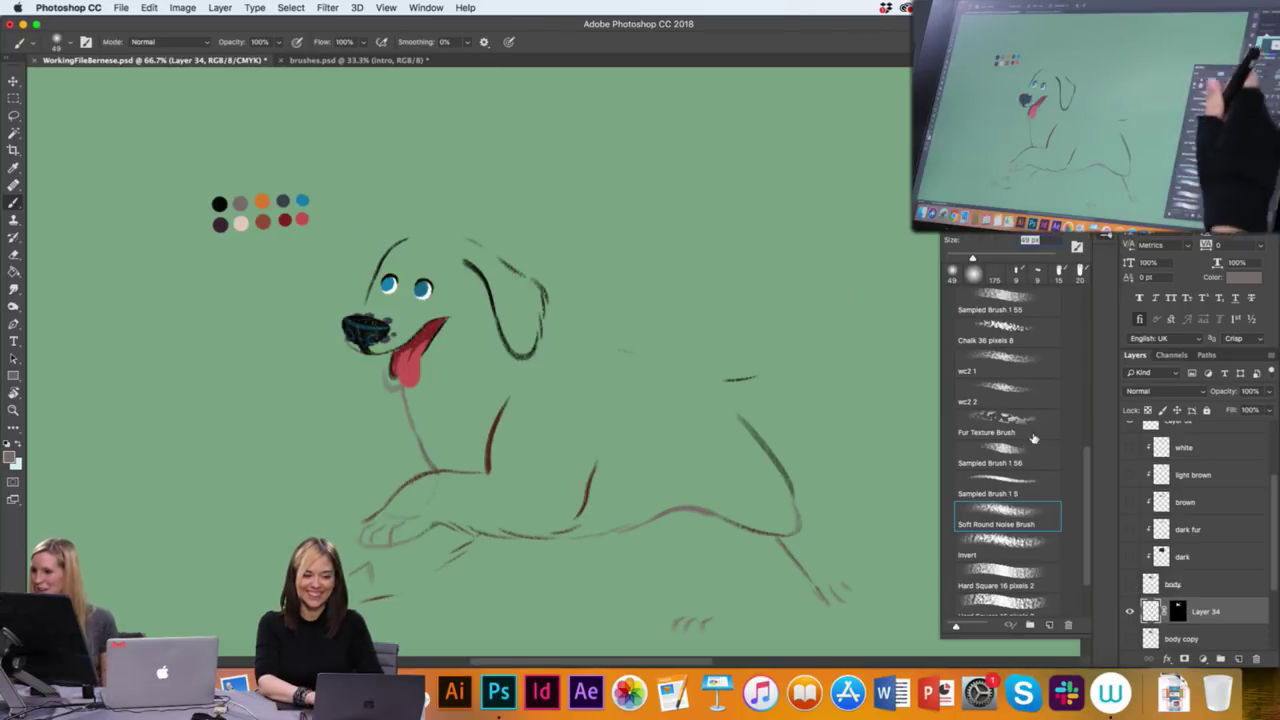
click(1034, 435)
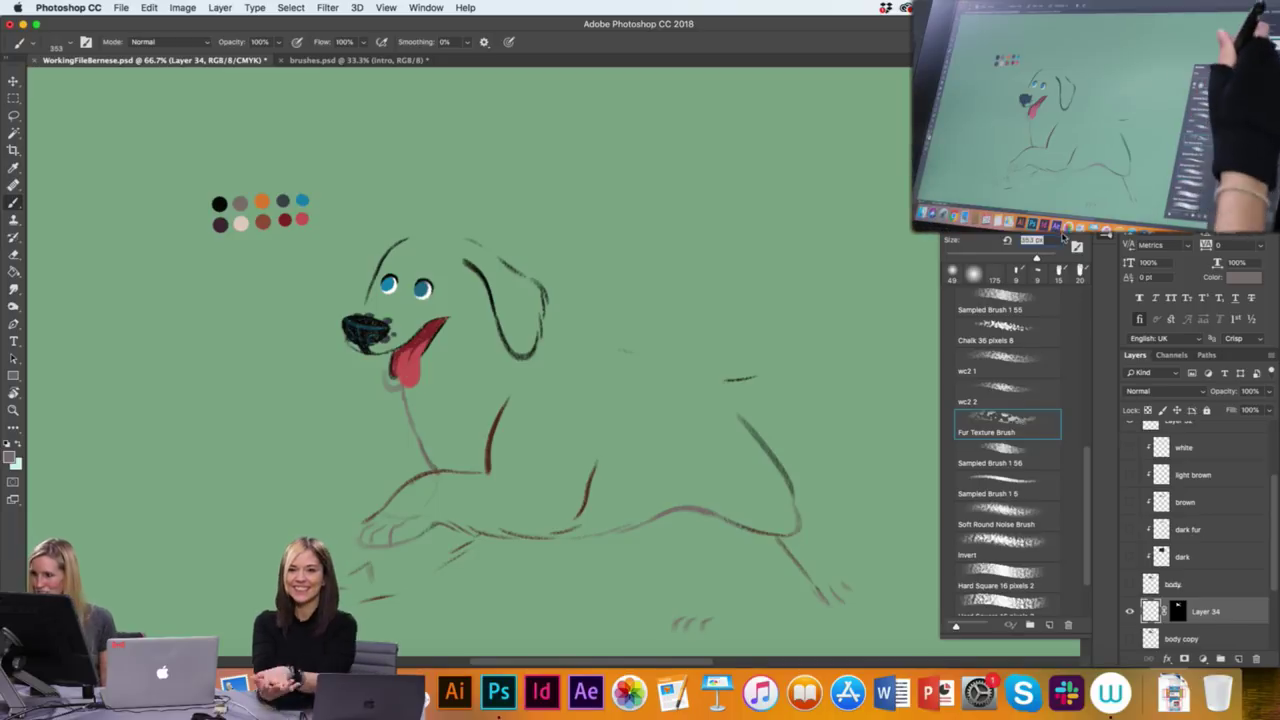
text(300)
click(1105, 237)
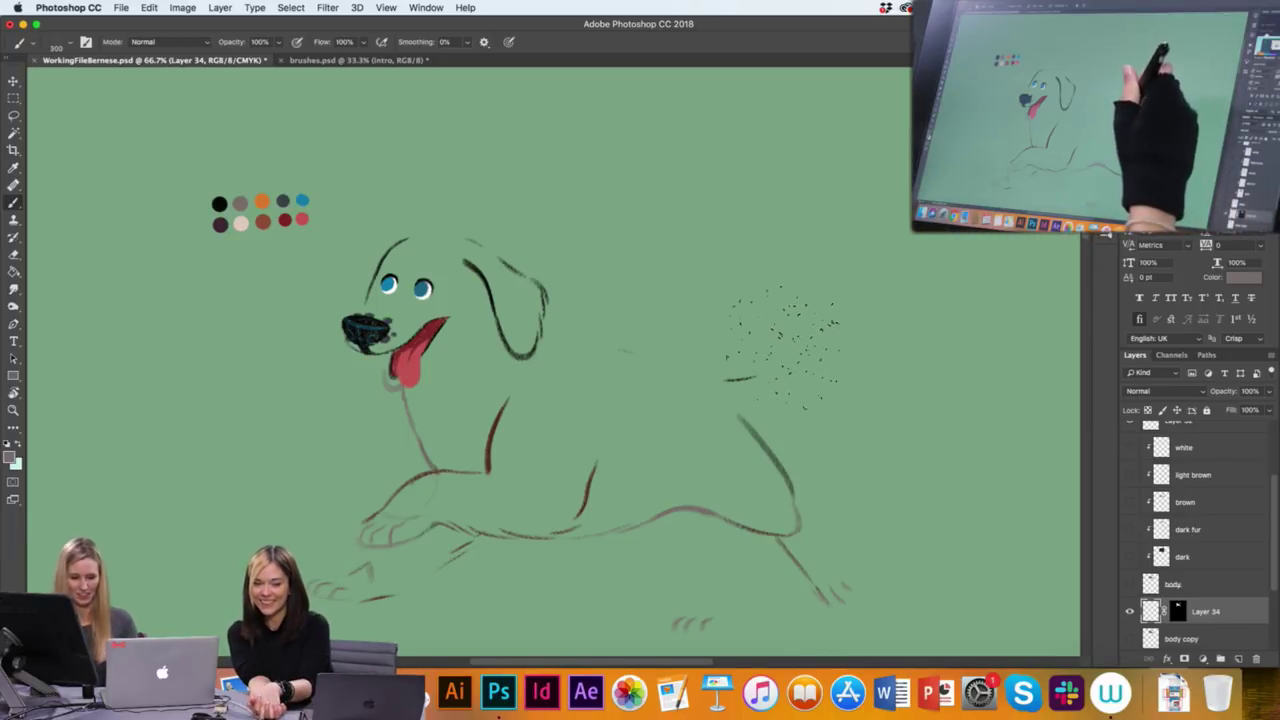
key([)
key([)
Paint grey fur strokes at the tail's base and over the hindquarters
drag(733, 371, 803, 316)
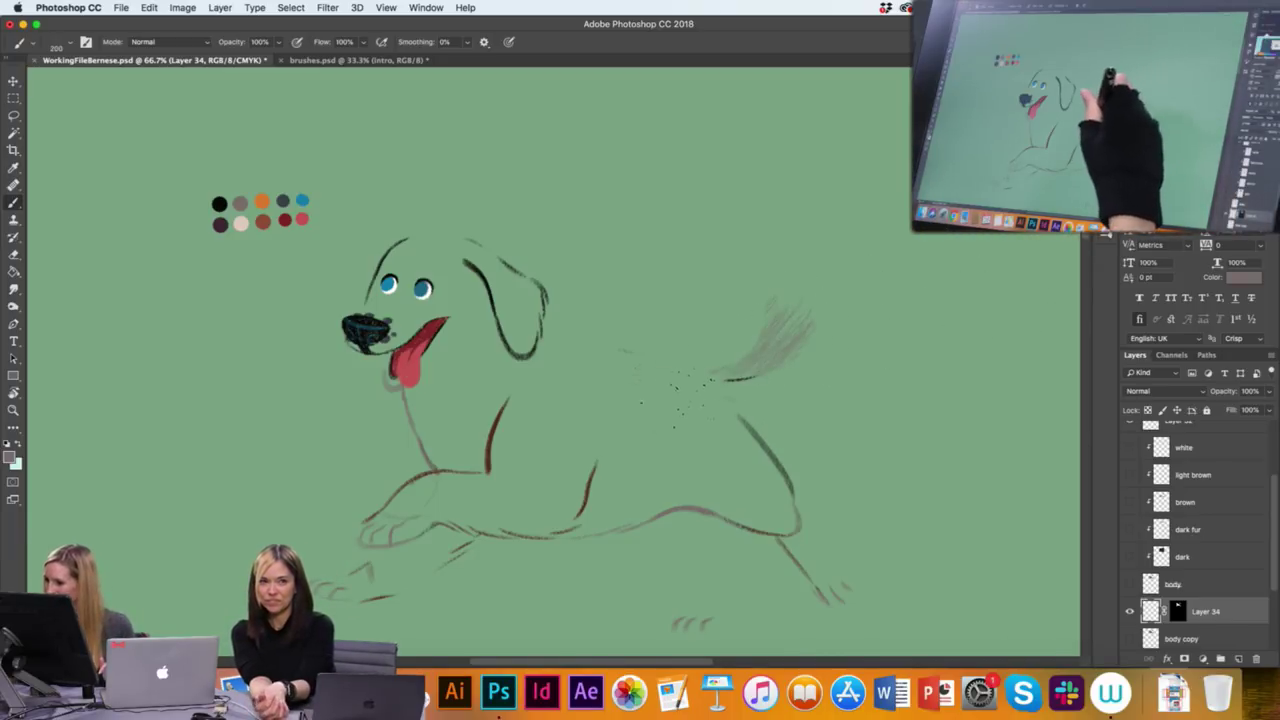
drag(735, 380, 645, 410)
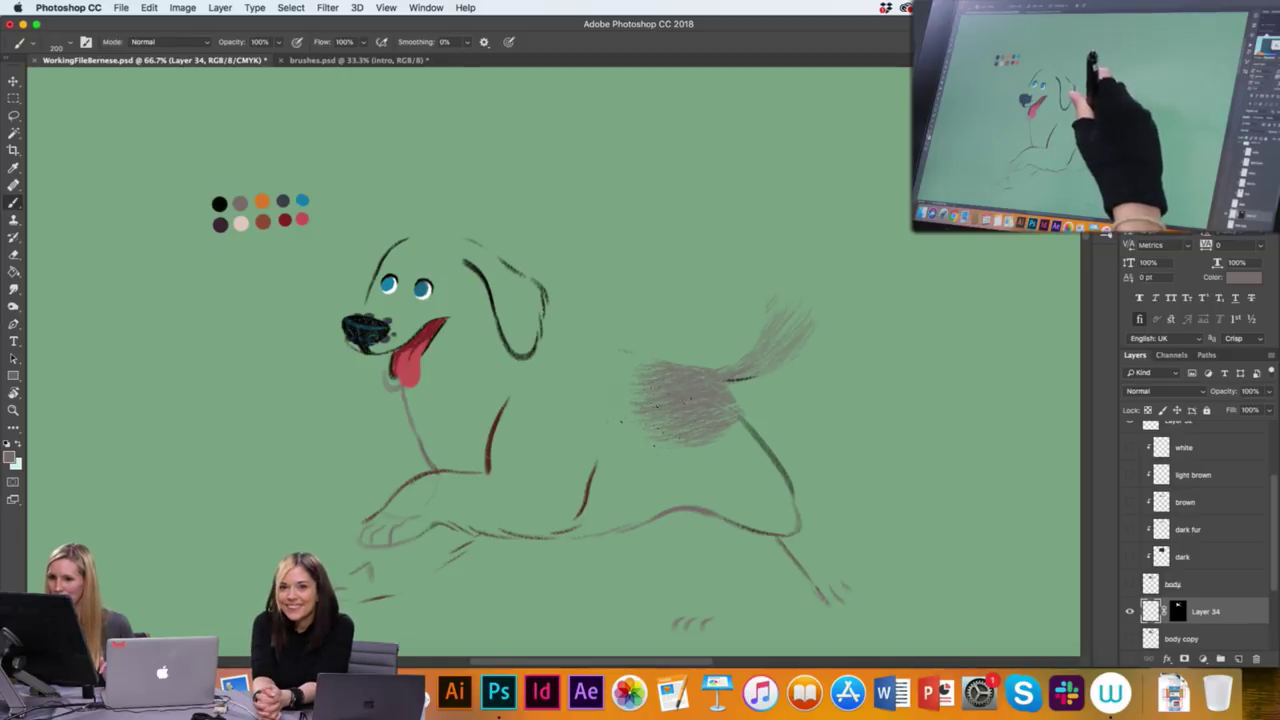
drag(725, 392, 612, 445)
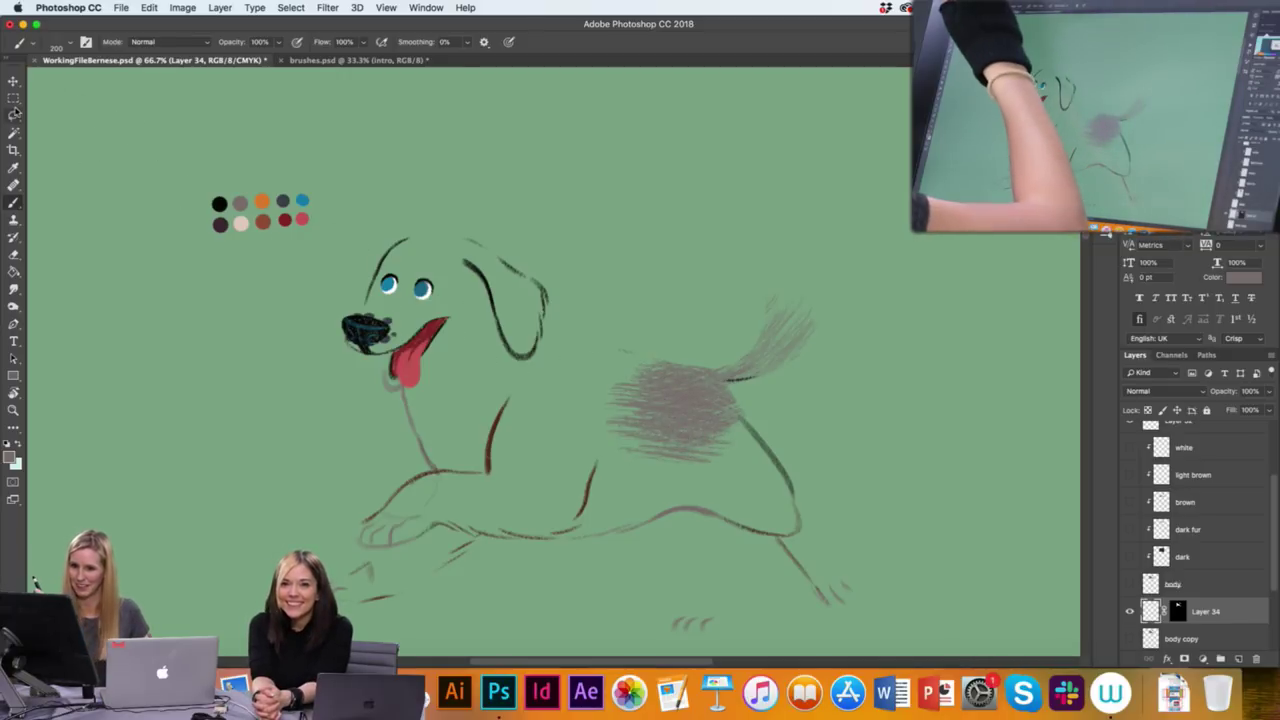
Sample the palette's brown as the foreground colour, then lasso the grey strokes, delete them and deselect
alt+click(262, 220)
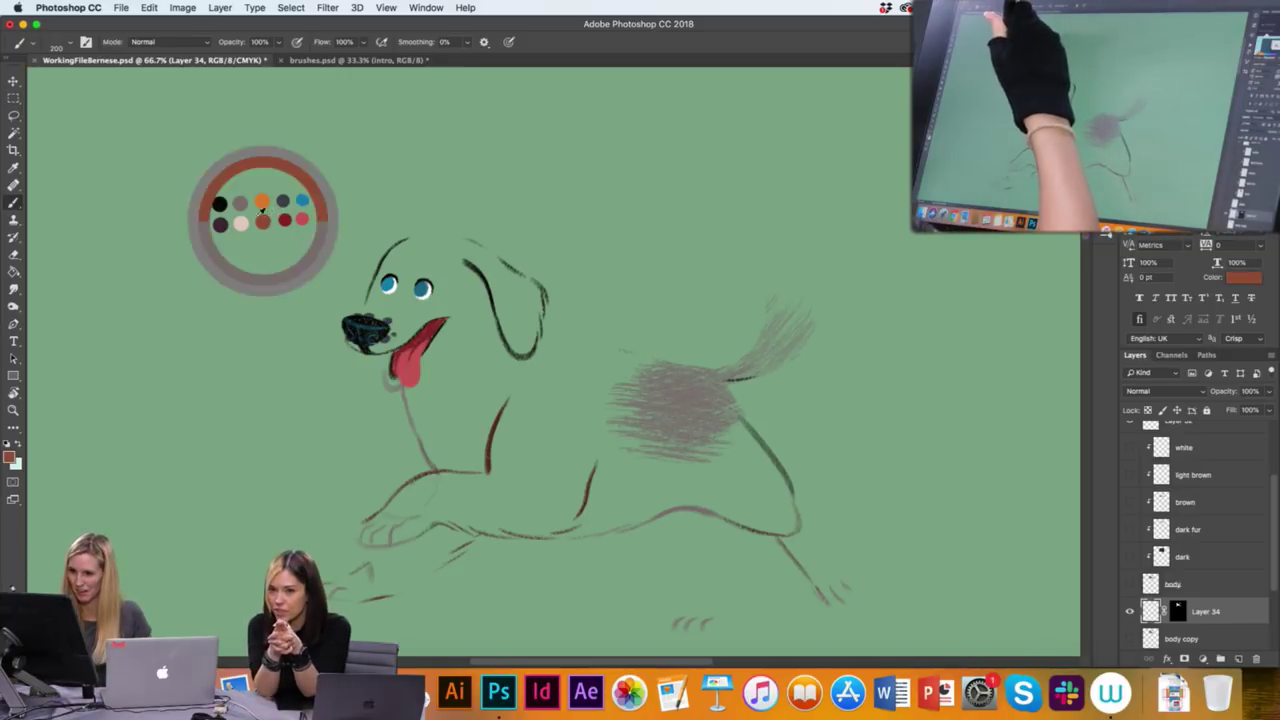
click(13, 116)
mouse_move(850, 212)
mouse_down()
mouse_move(560, 300)
mouse_move(881, 375)
mouse_up()
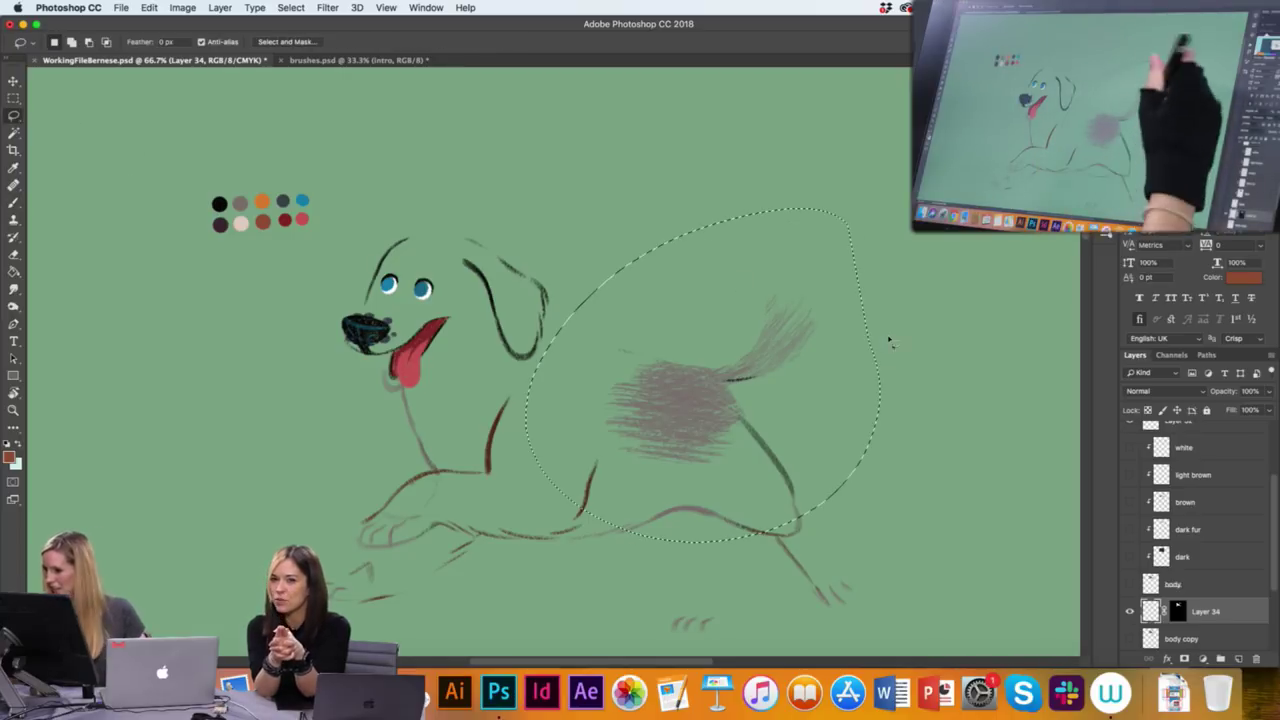
key(Delete)
key(super+d)
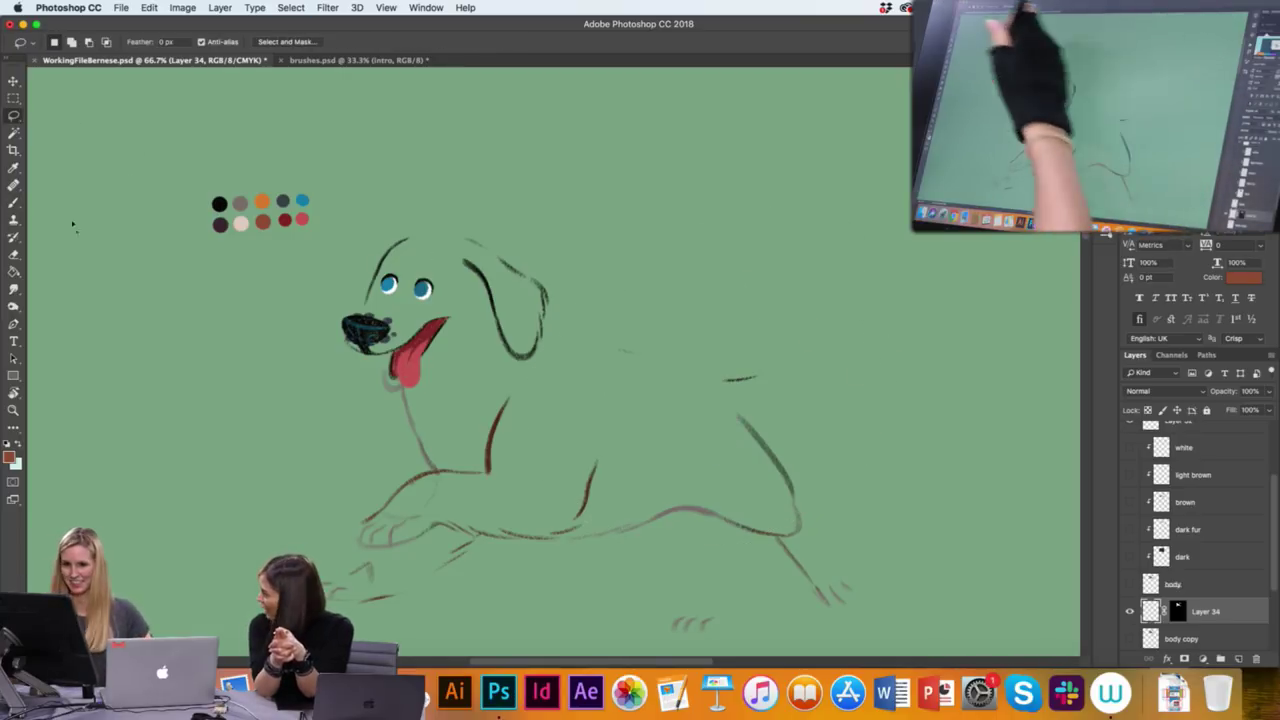
Brush brown fur strokes over the lower tail, rump and both hind legs on the masked layer
click(13, 202)
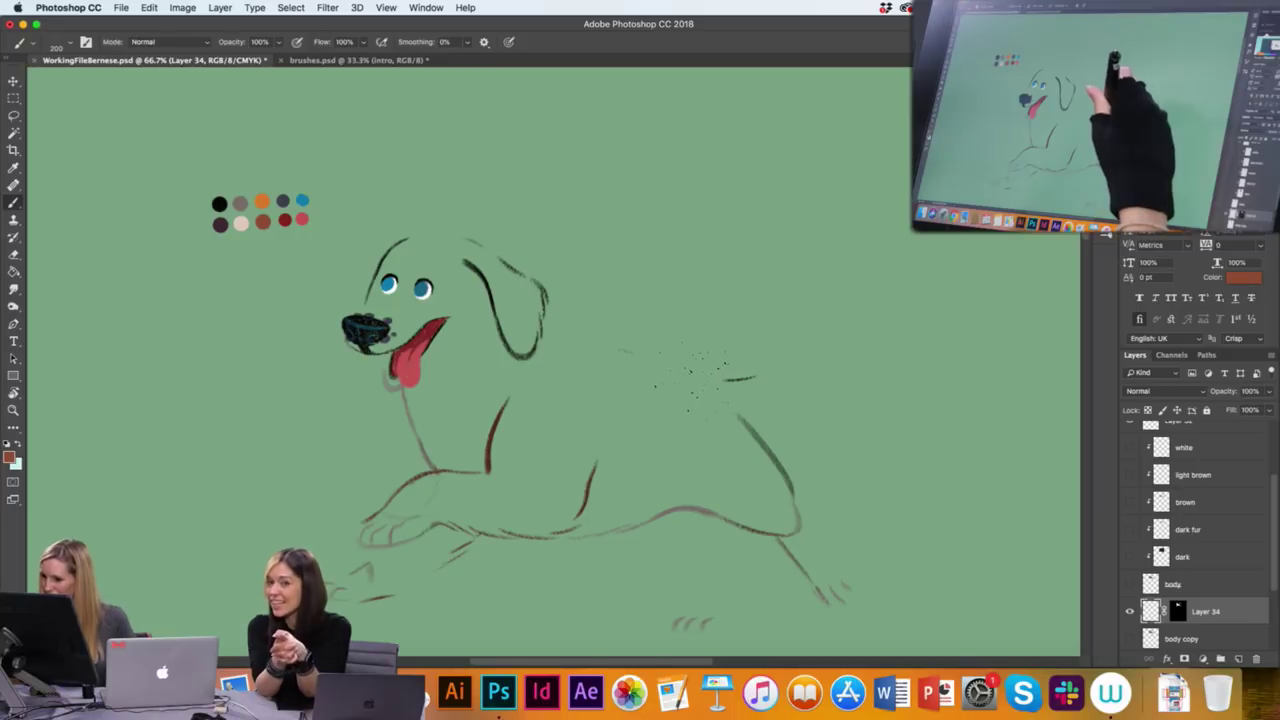
mouse_move(745, 378)
mouse_down()
mouse_move(660, 398)
mouse_move(798, 332)
mouse_up()
drag(738, 378, 812, 288)
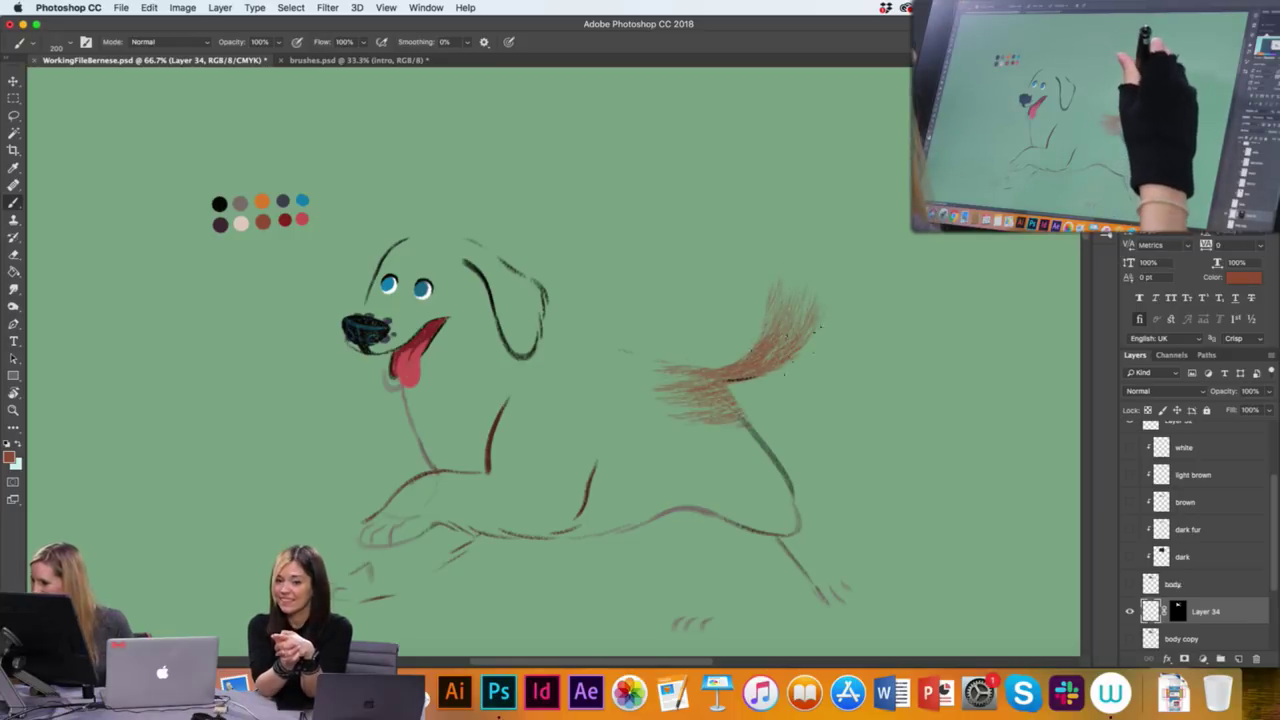
drag(745, 385, 640, 440)
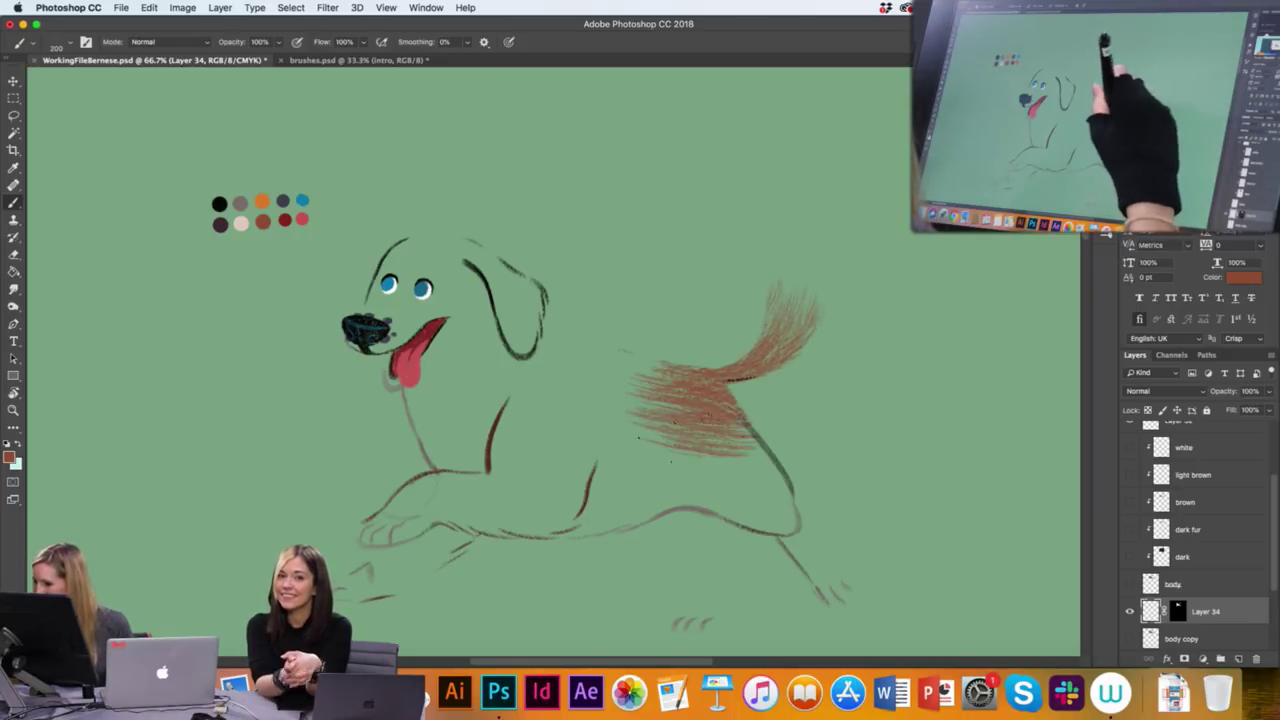
drag(770, 420, 650, 500)
drag(800, 470, 660, 520)
drag(780, 510, 845, 600)
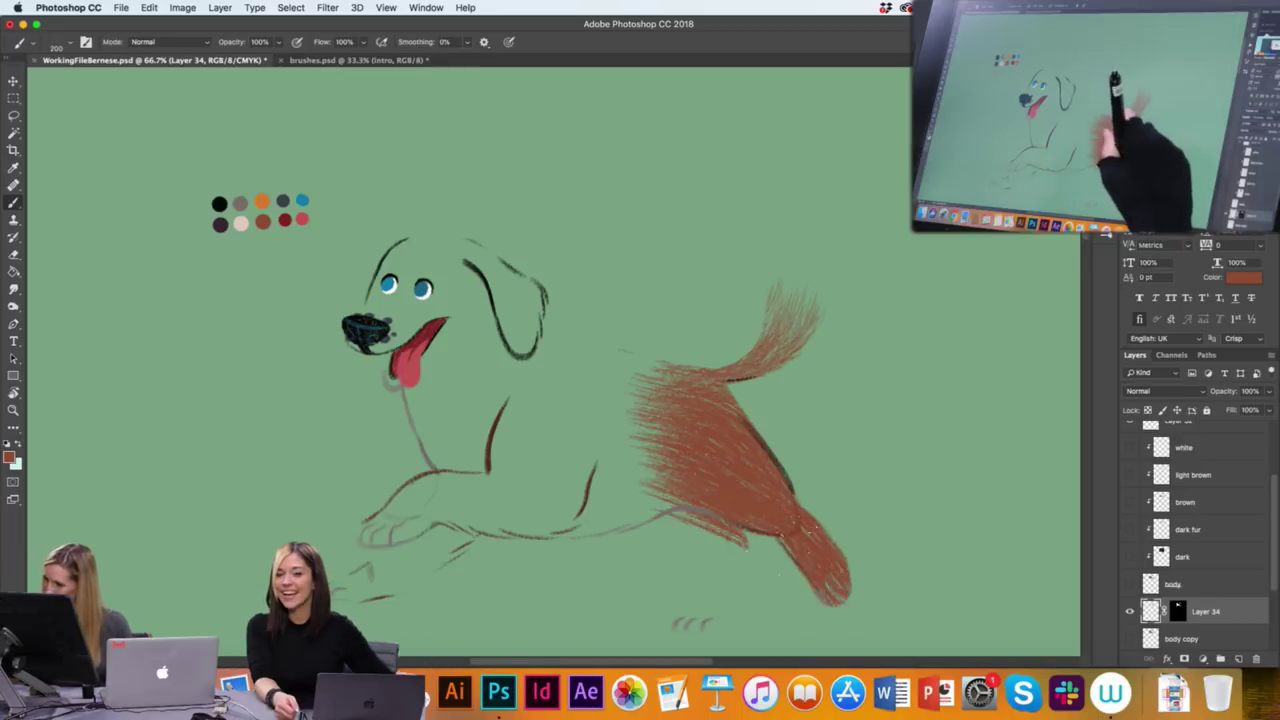
drag(690, 500, 705, 610)
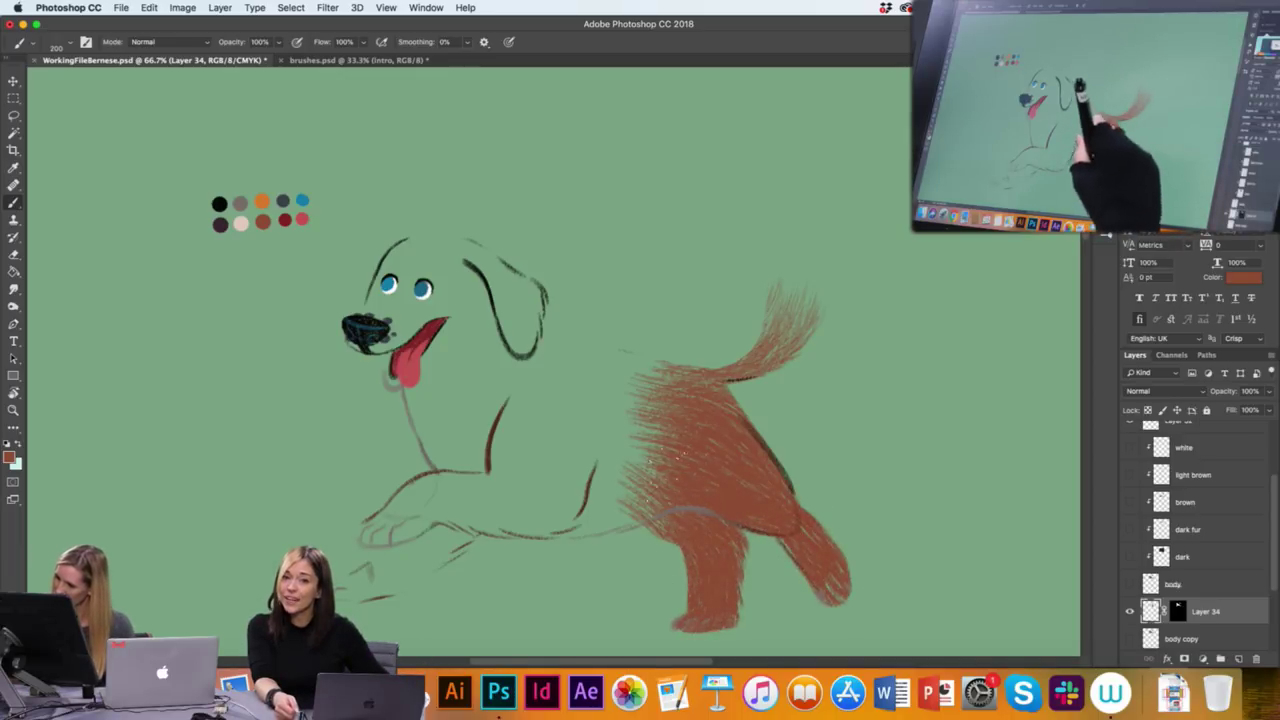
Fill the back, neck, ear and face with brown fur strokes that follow the direction of the coat
drag(560, 410, 670, 500)
drag(545, 380, 665, 440)
mouse_move(550, 340)
mouse_down()
mouse_move(665, 405)
mouse_move(650, 370)
mouse_up()
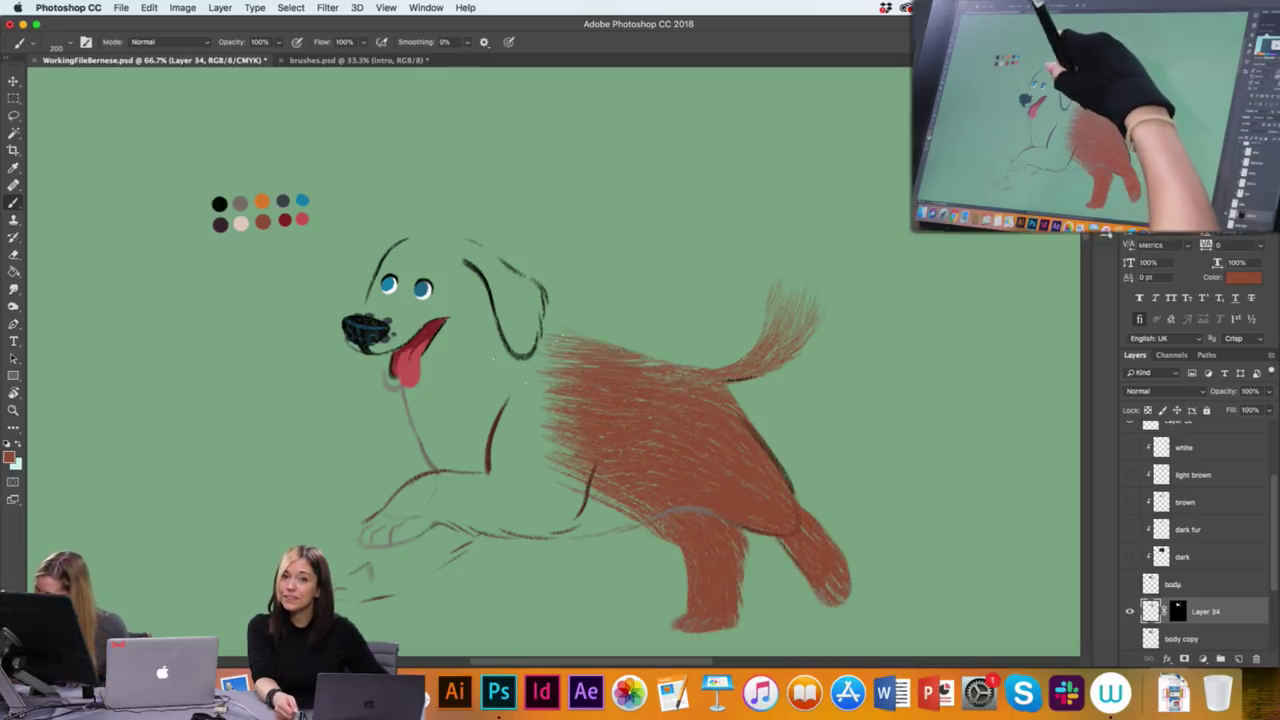
drag(505, 330, 575, 380)
drag(445, 275, 545, 360)
drag(430, 240, 540, 315)
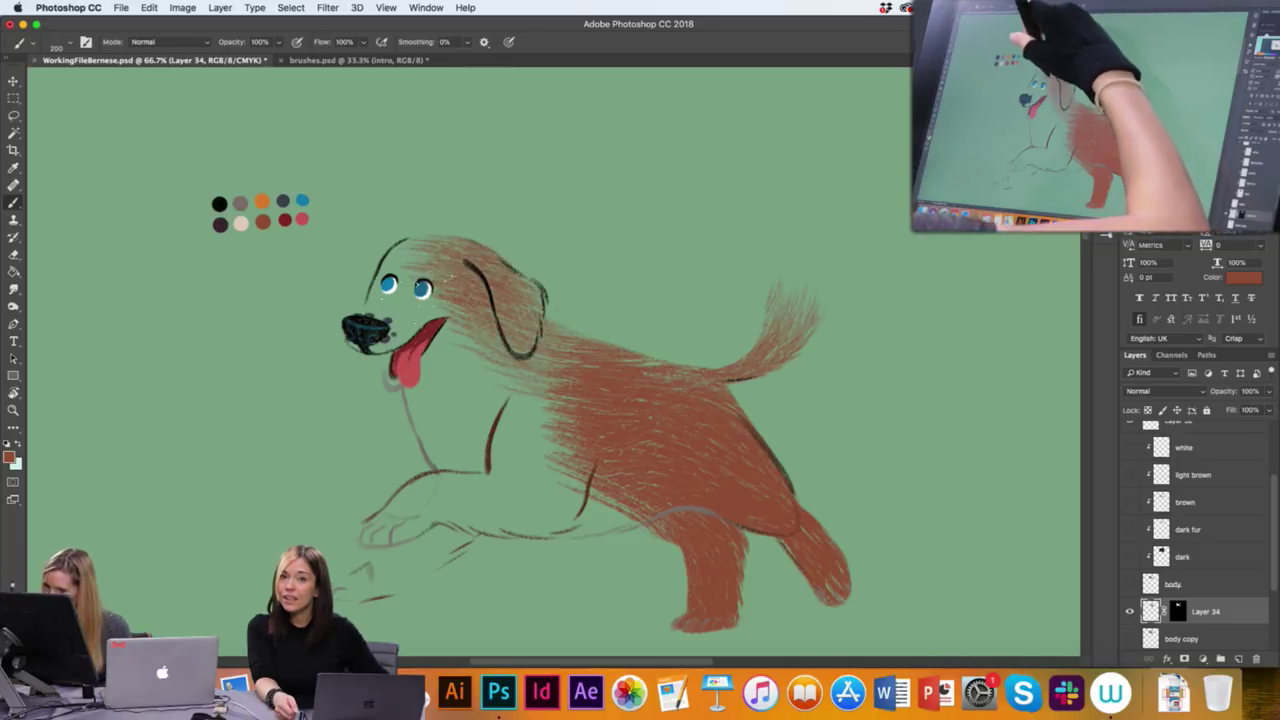
drag(470, 240, 365, 335)
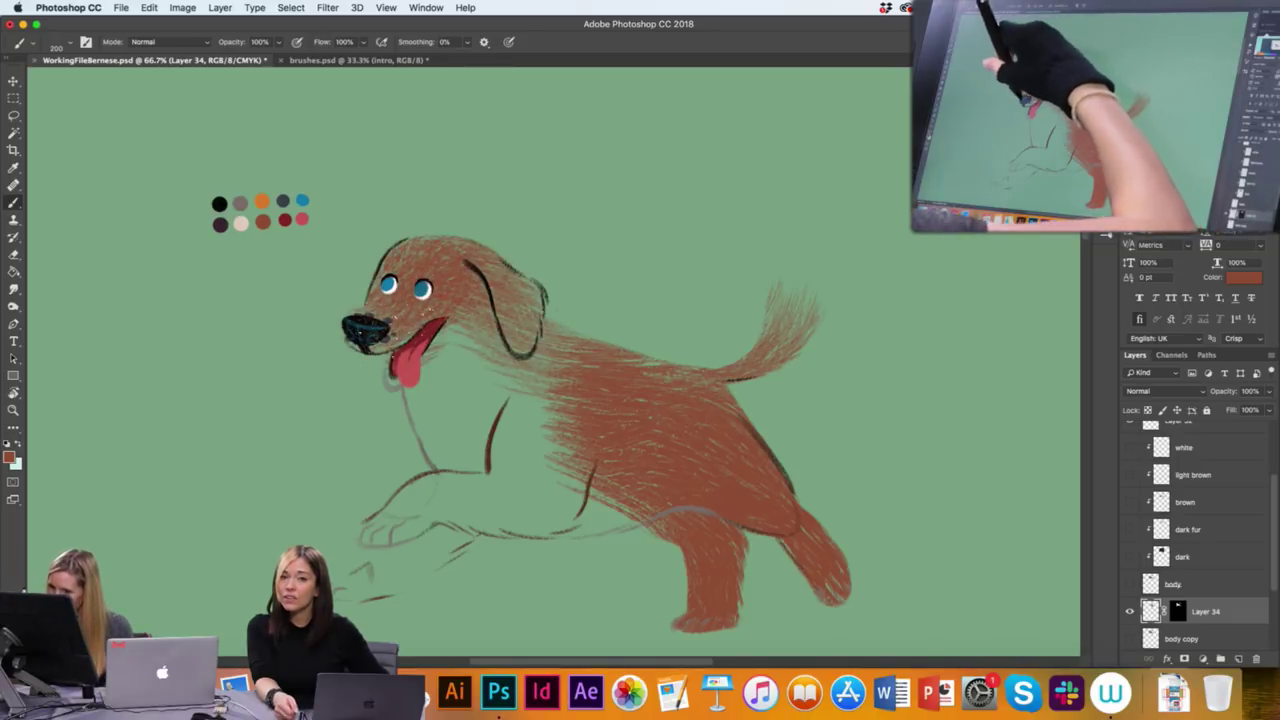
Brush brown fur strokes down the throat and chest and blend them into the neck
drag(460, 340, 420, 445)
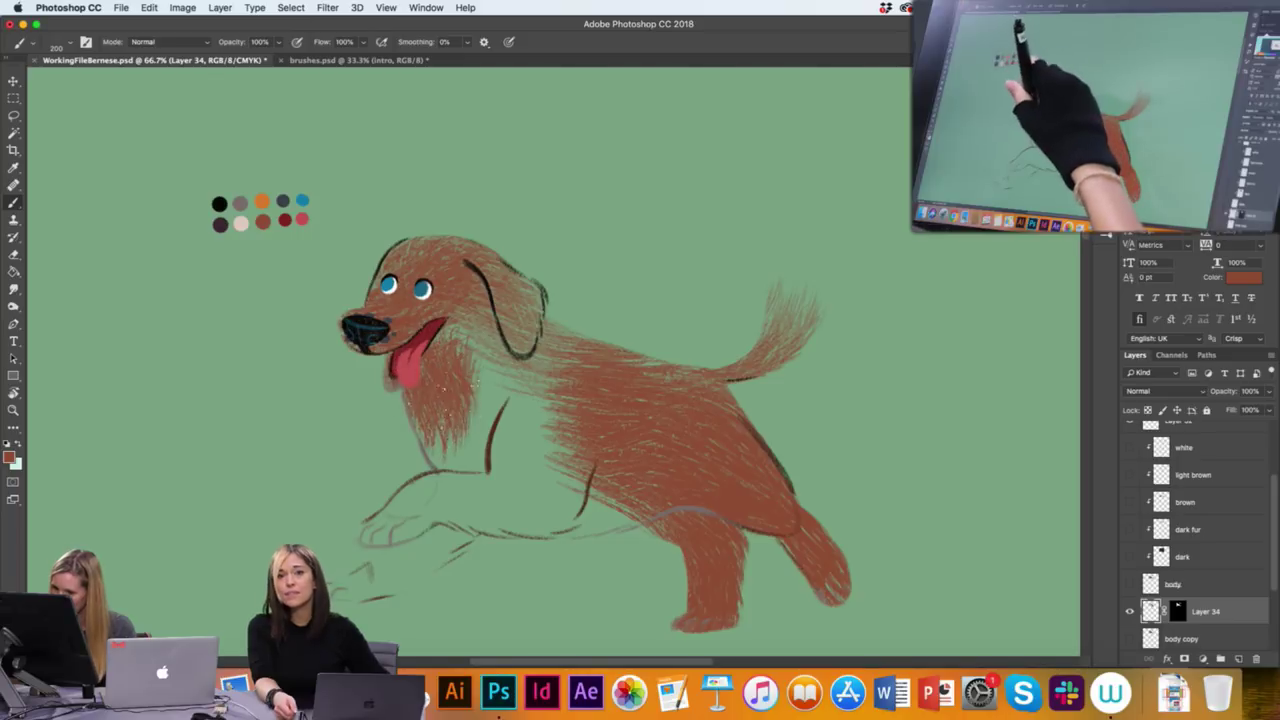
drag(495, 385, 425, 485)
drag(525, 360, 475, 455)
drag(540, 310, 440, 425)
drag(585, 300, 455, 380)
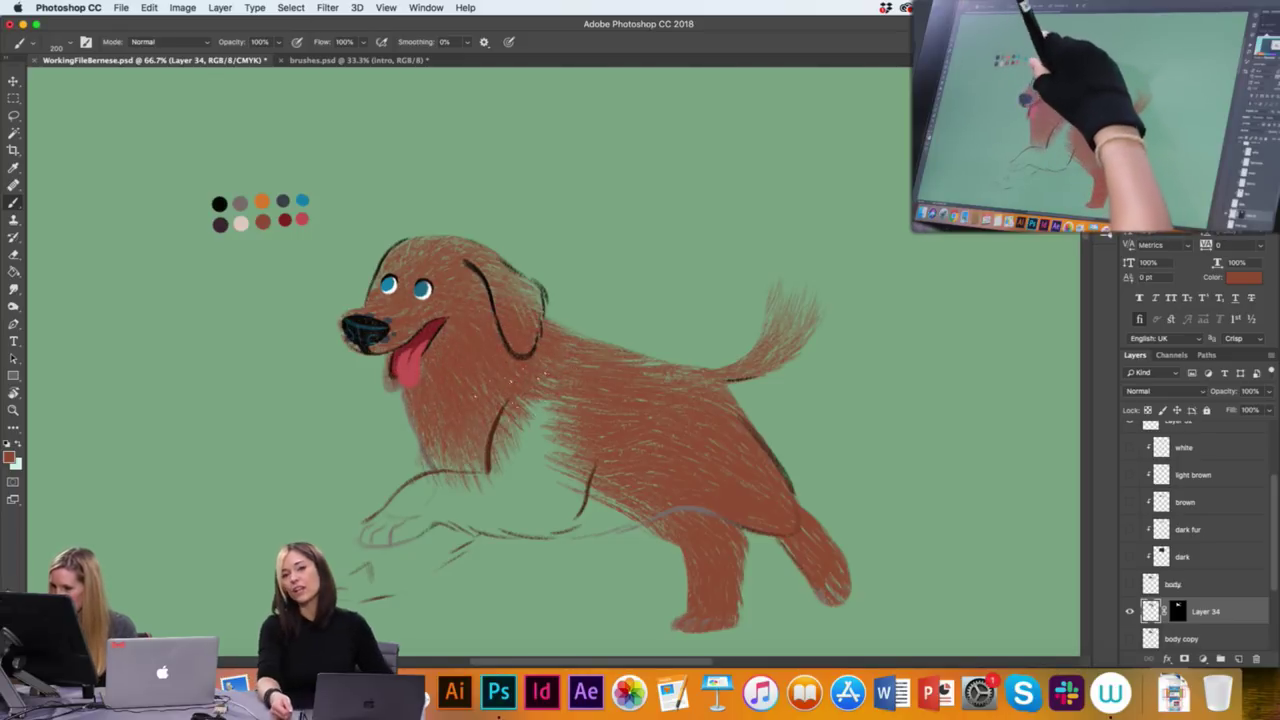
Cover the shoulder, front belly and both front legs down to the paws with brown fur strokes
drag(548, 400, 488, 505)
drag(592, 460, 478, 535)
drag(500, 478, 425, 535)
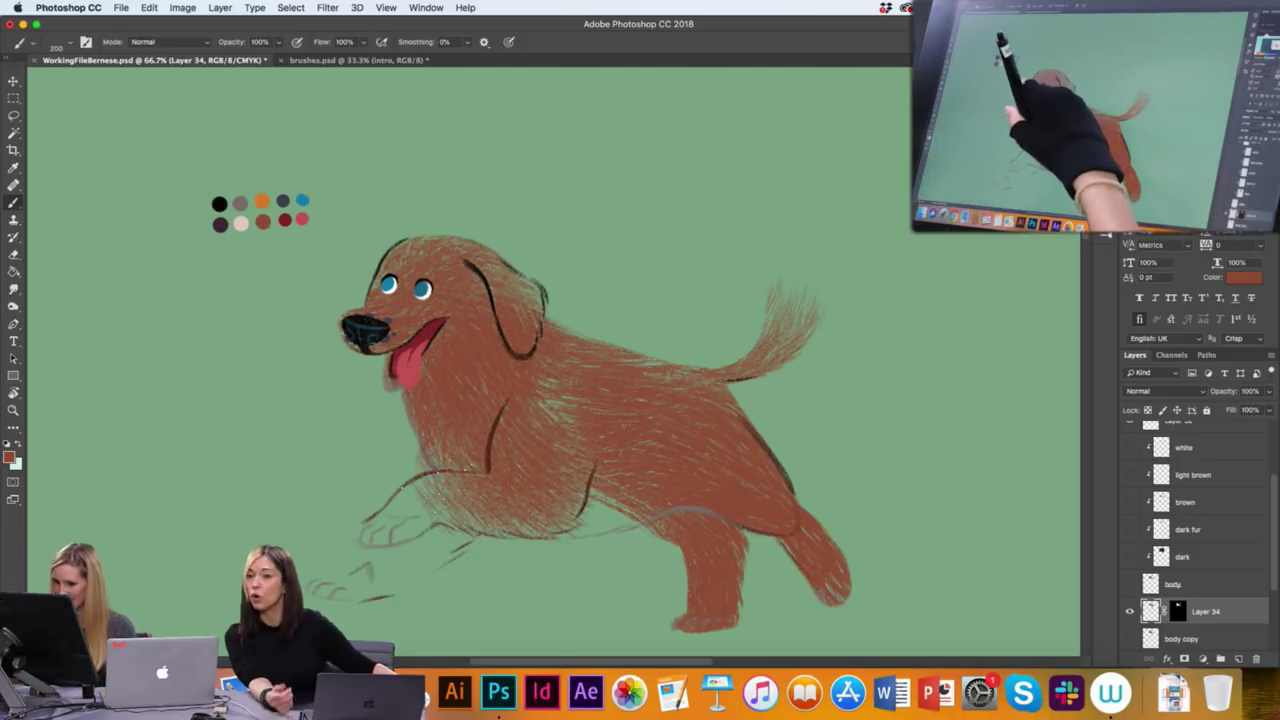
drag(458, 476, 388, 545)
drag(432, 508, 383, 542)
mouse_move(455, 520)
mouse_down()
mouse_move(388, 580)
mouse_move(350, 592)
mouse_up()
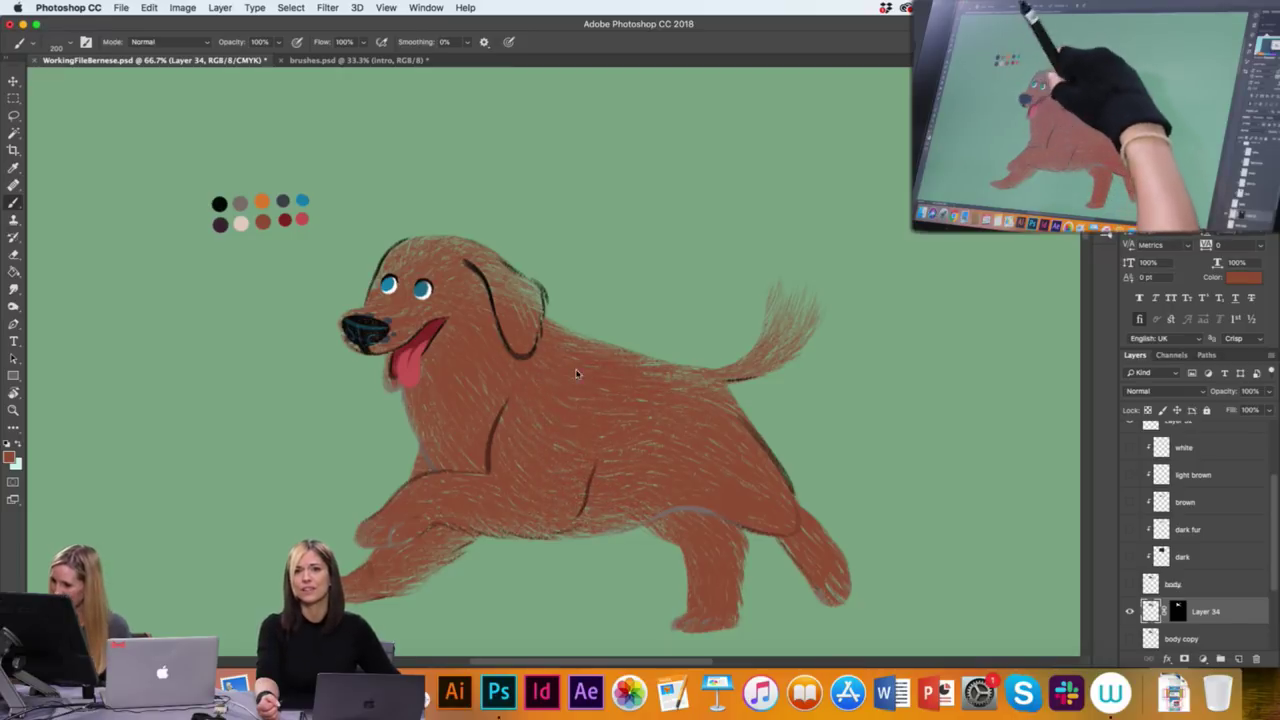
Extend the brown fur strokes up through the tail to a bushy tip and fill the gaps on the ear and head
mouse_move(800, 335)
mouse_down()
mouse_move(772, 258)
mouse_move(790, 250)
mouse_up()
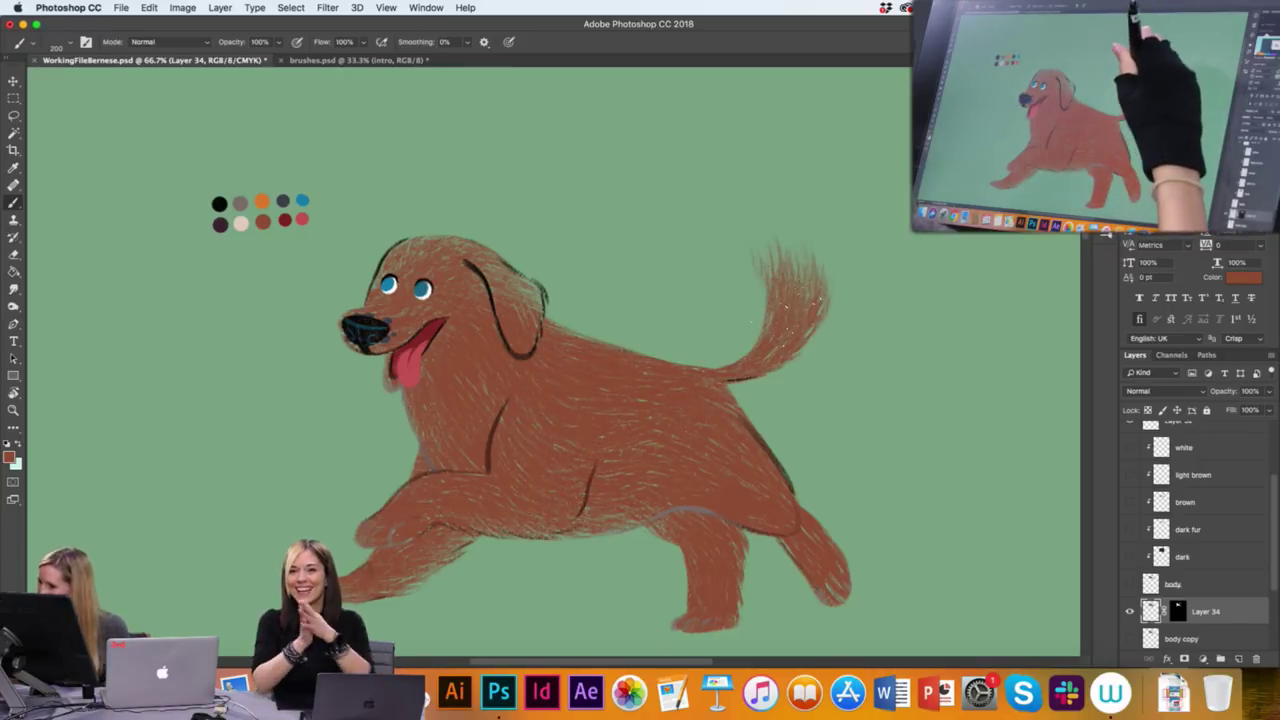
drag(795, 300, 752, 235)
drag(812, 320, 790, 212)
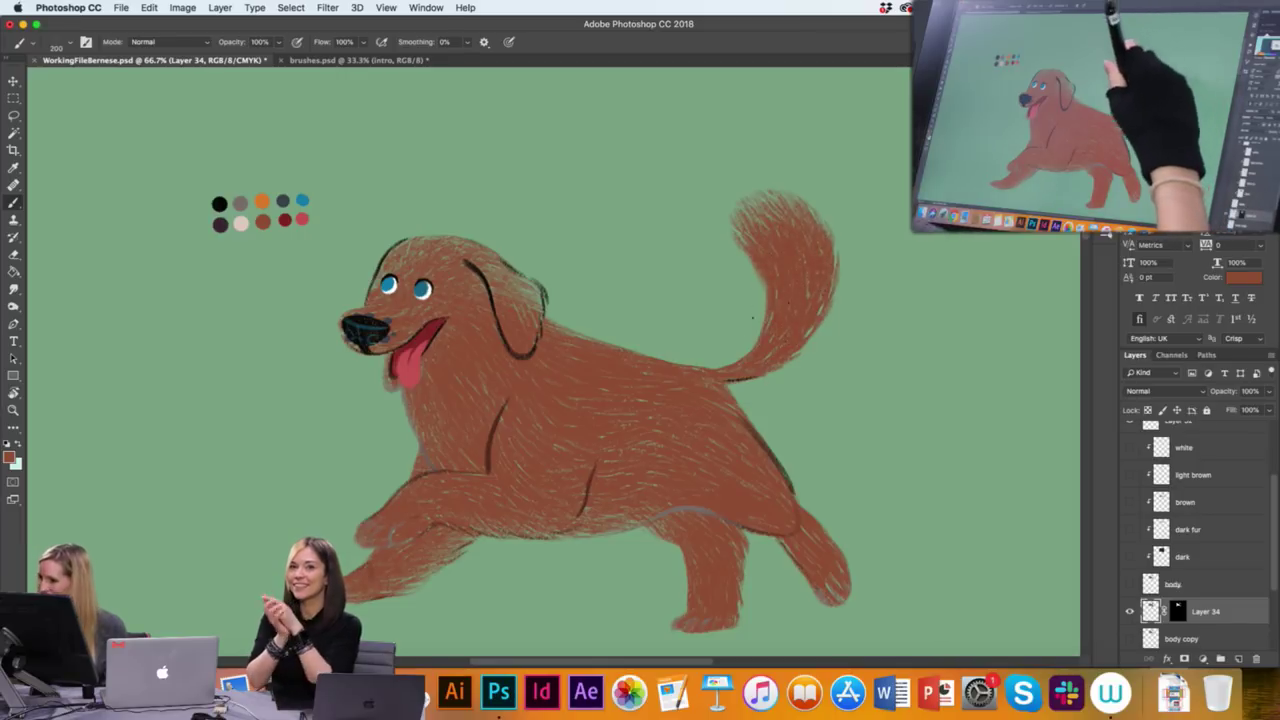
mouse_move(532, 298)
mouse_down()
mouse_move(492, 262)
mouse_move(420, 265)
mouse_up()
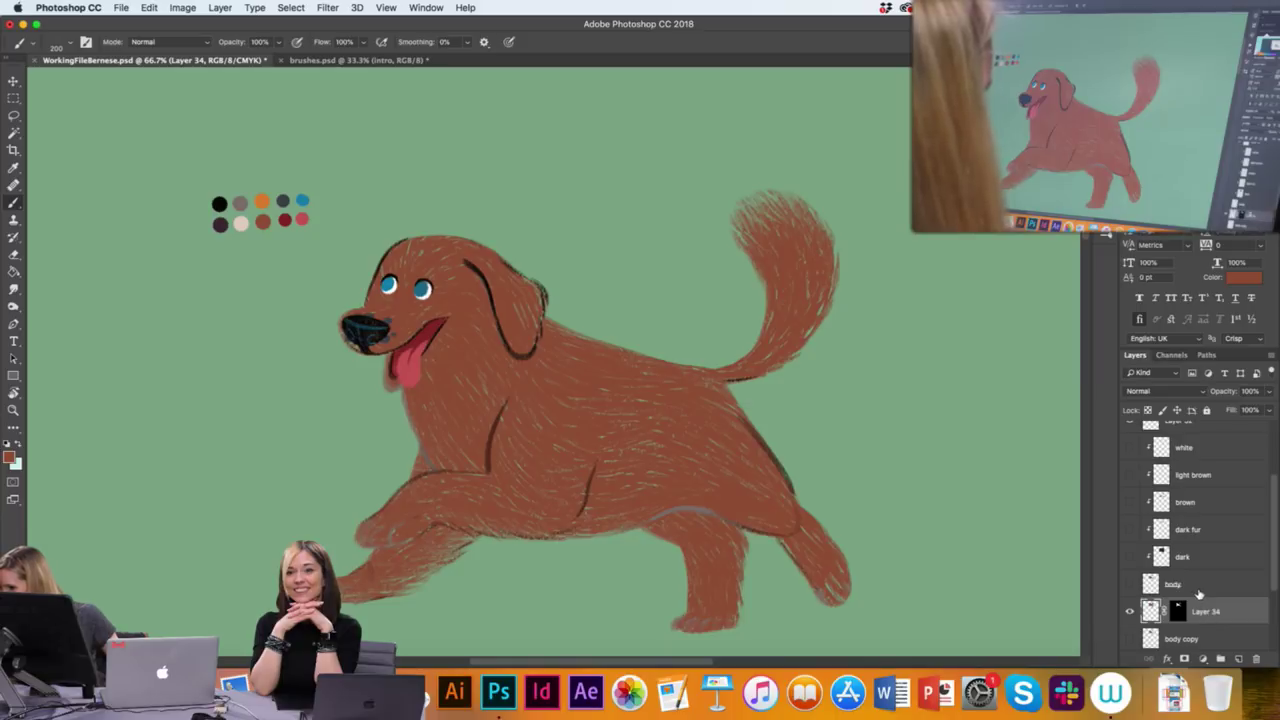
Move the white, light brown, brown, dark fur and dark layers together to directly above Layer 34
click(1200, 556)
shift+click(1213, 449)
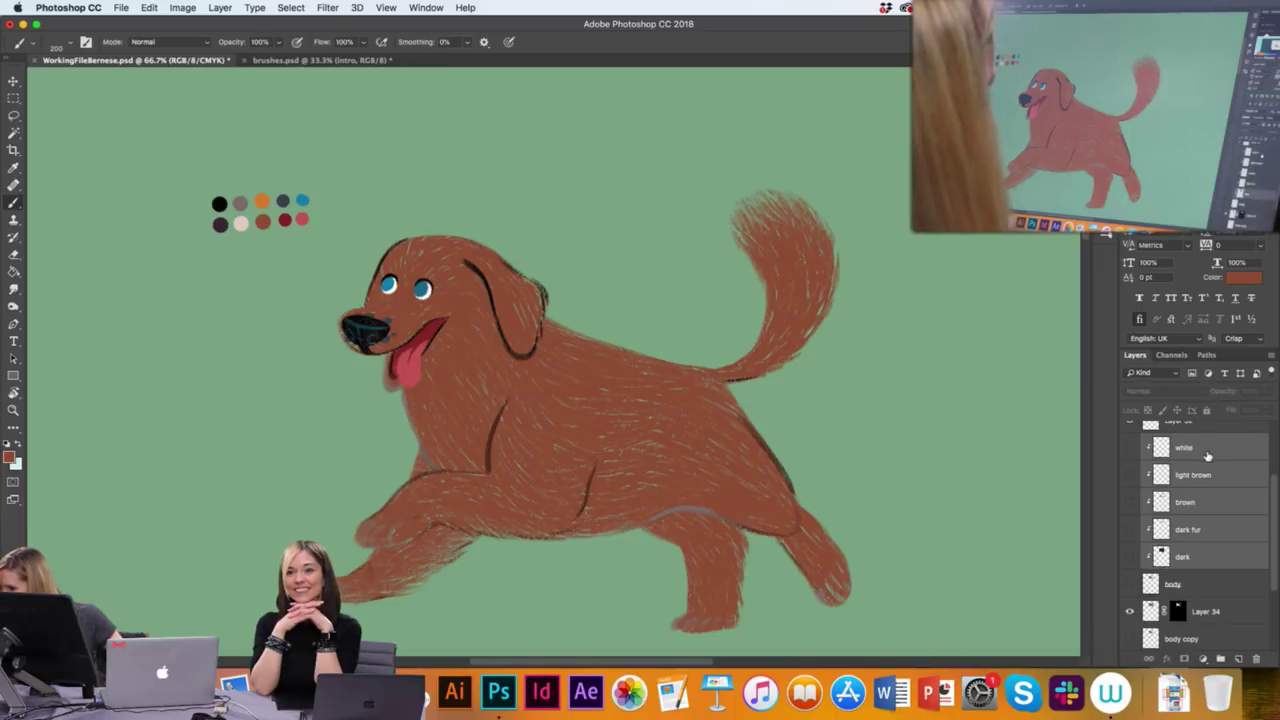
drag(1213, 449, 1196, 573)
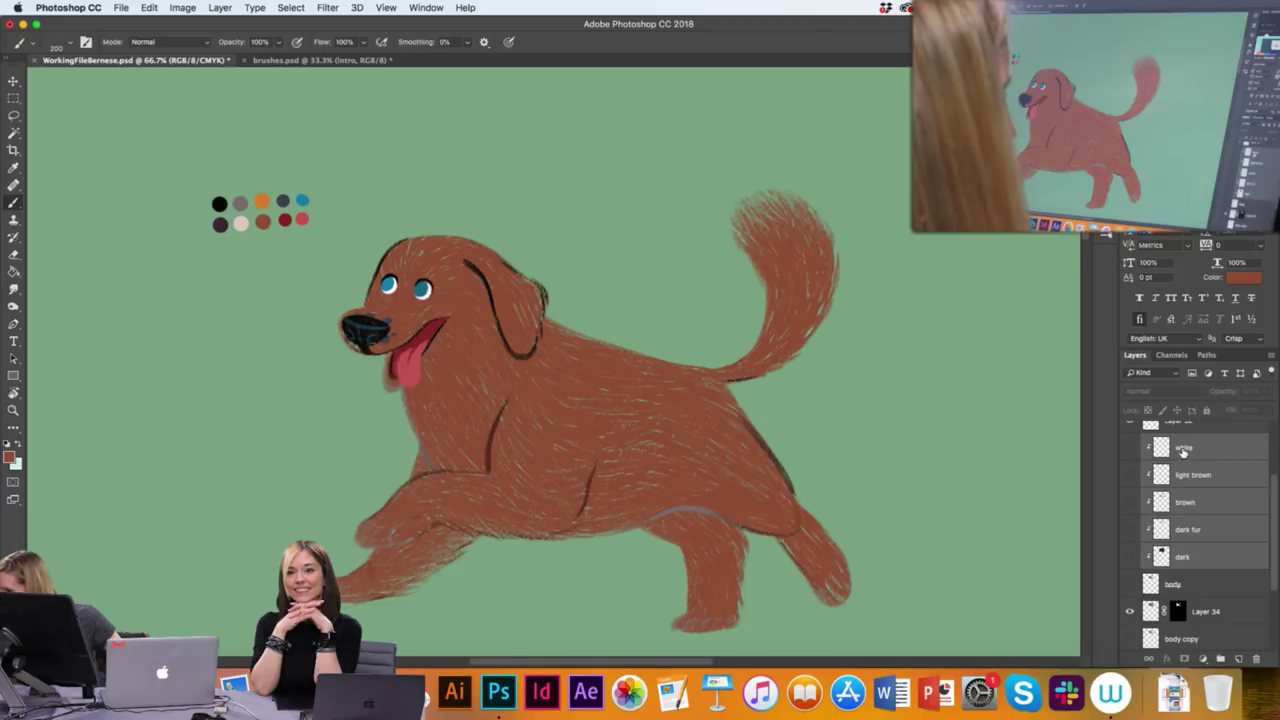
scroll(1182, 452, up, 1)
drag(1189, 474, 1183, 438)
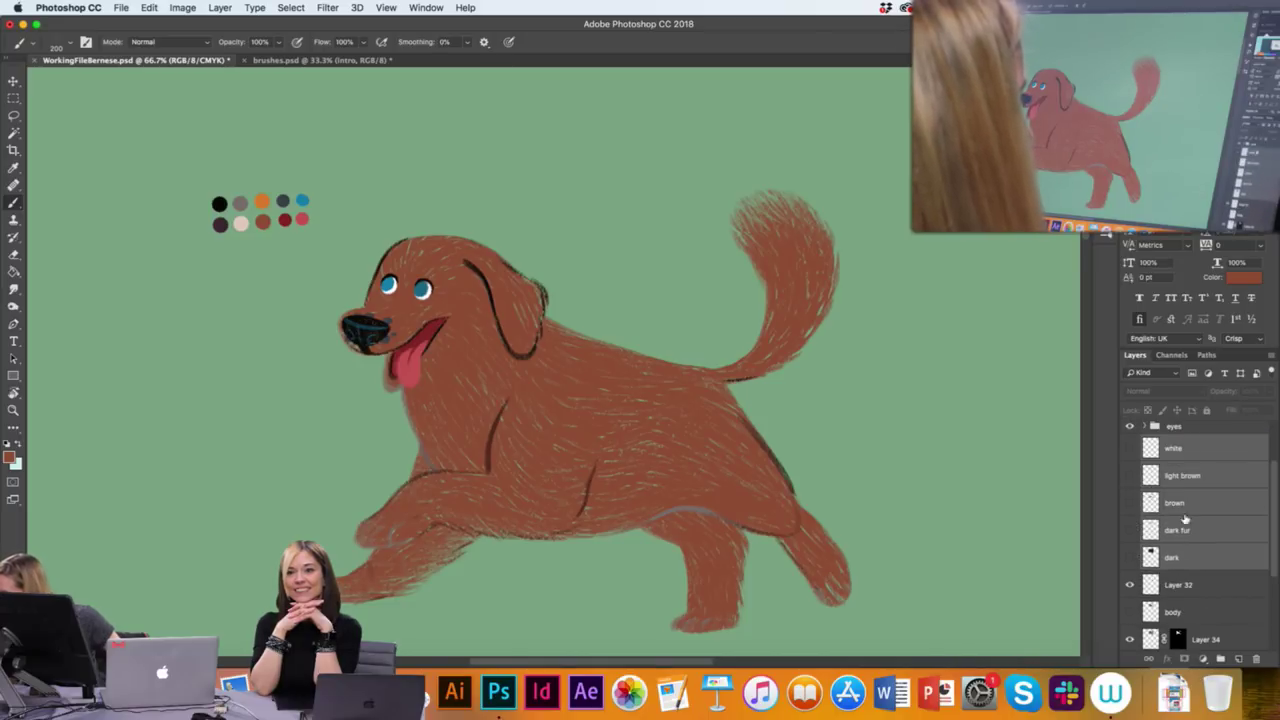
drag(1190, 567, 1189, 616)
Clip the five moved colour layers to Layer 34 and make them visible
right_click(1190, 615)
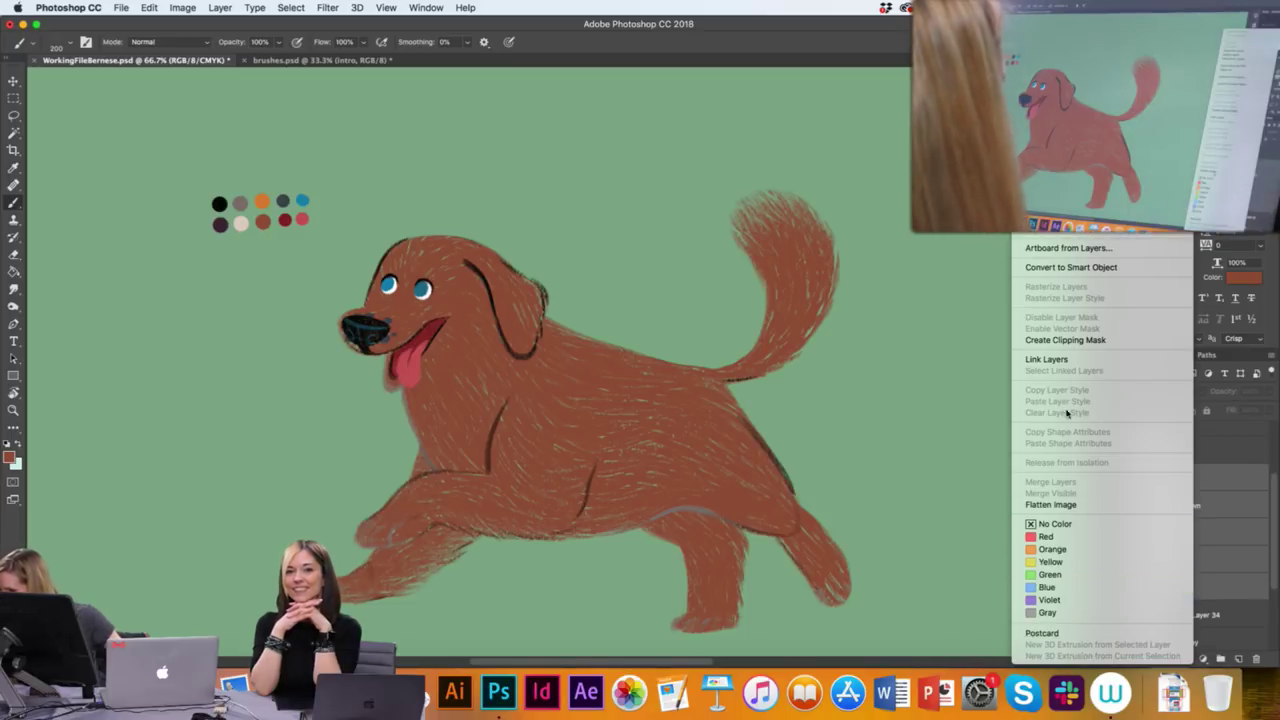
click(1055, 340)
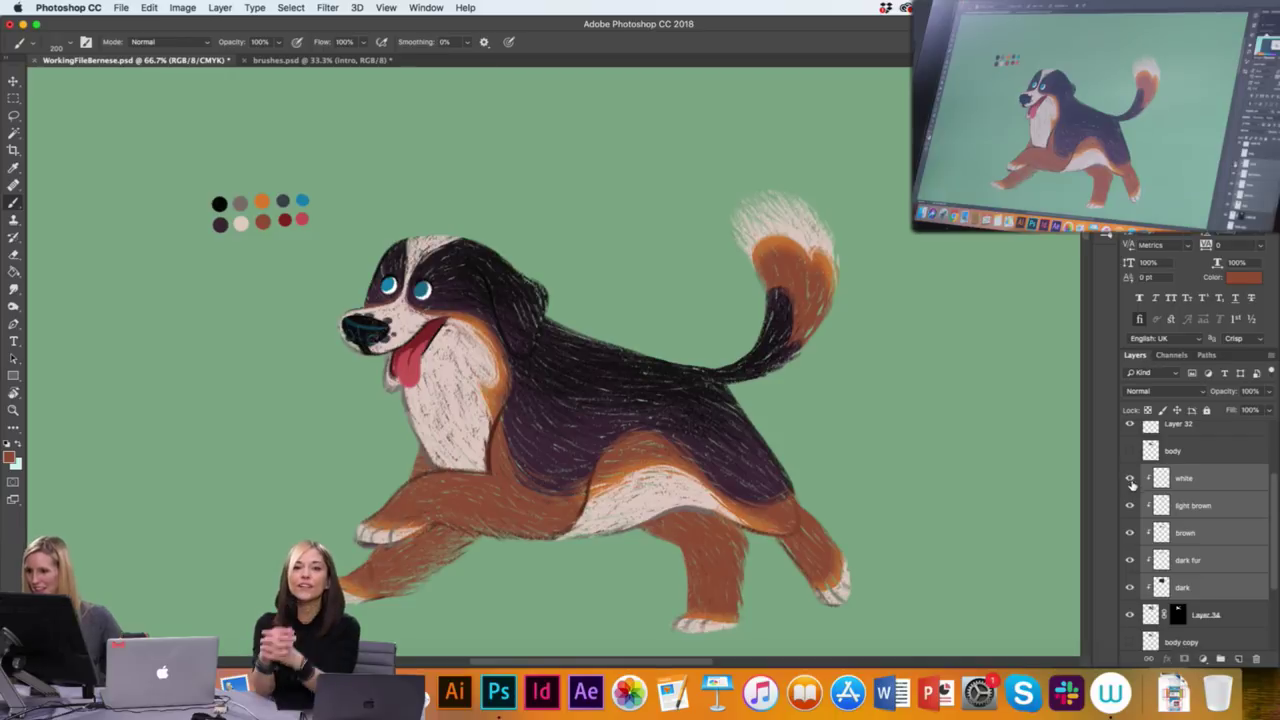
scroll(1174, 540, down, 1)
Ready the Eraser on Layer 34 with the Soft Round Noise Brush at size 30
click(1151, 610)
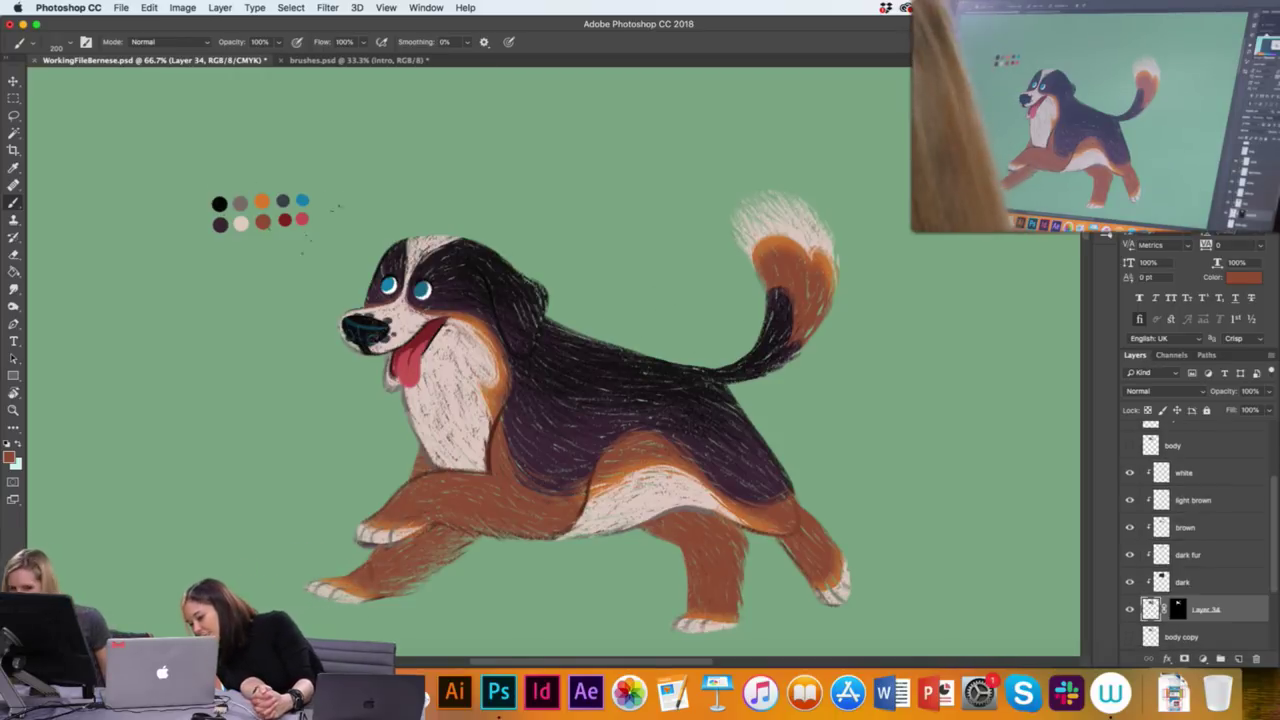
key(e)
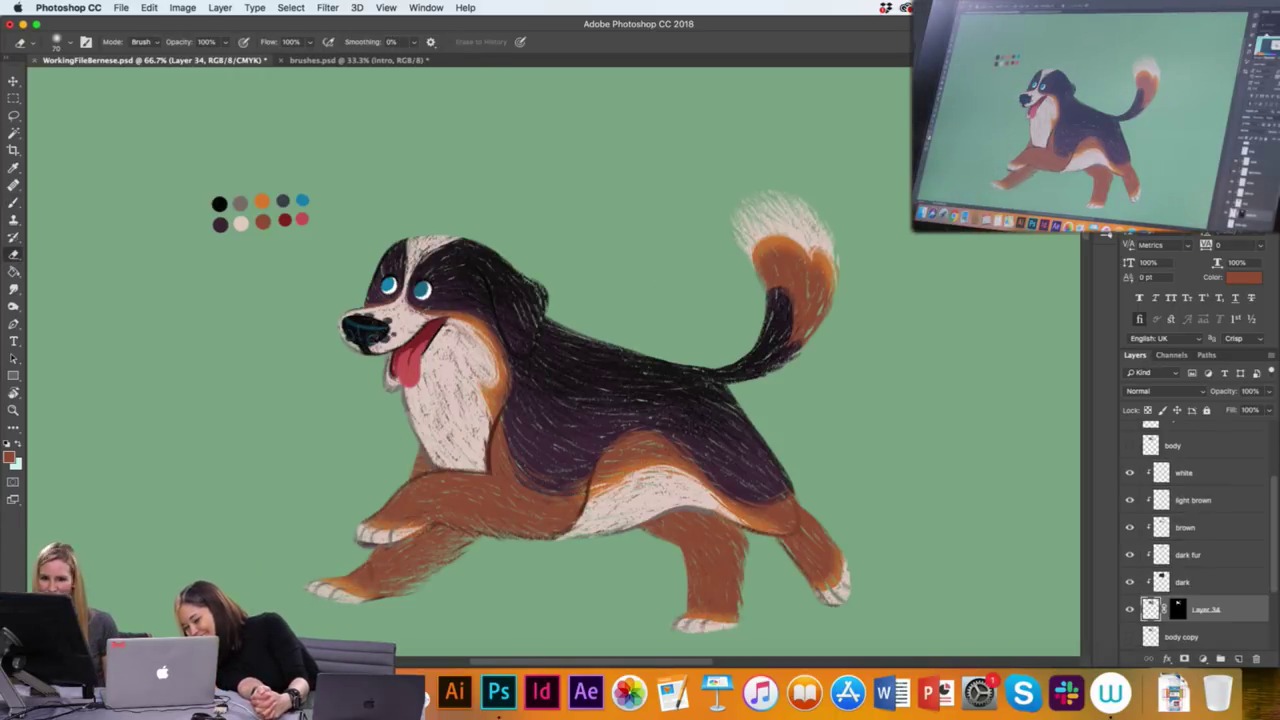
click(1105, 234)
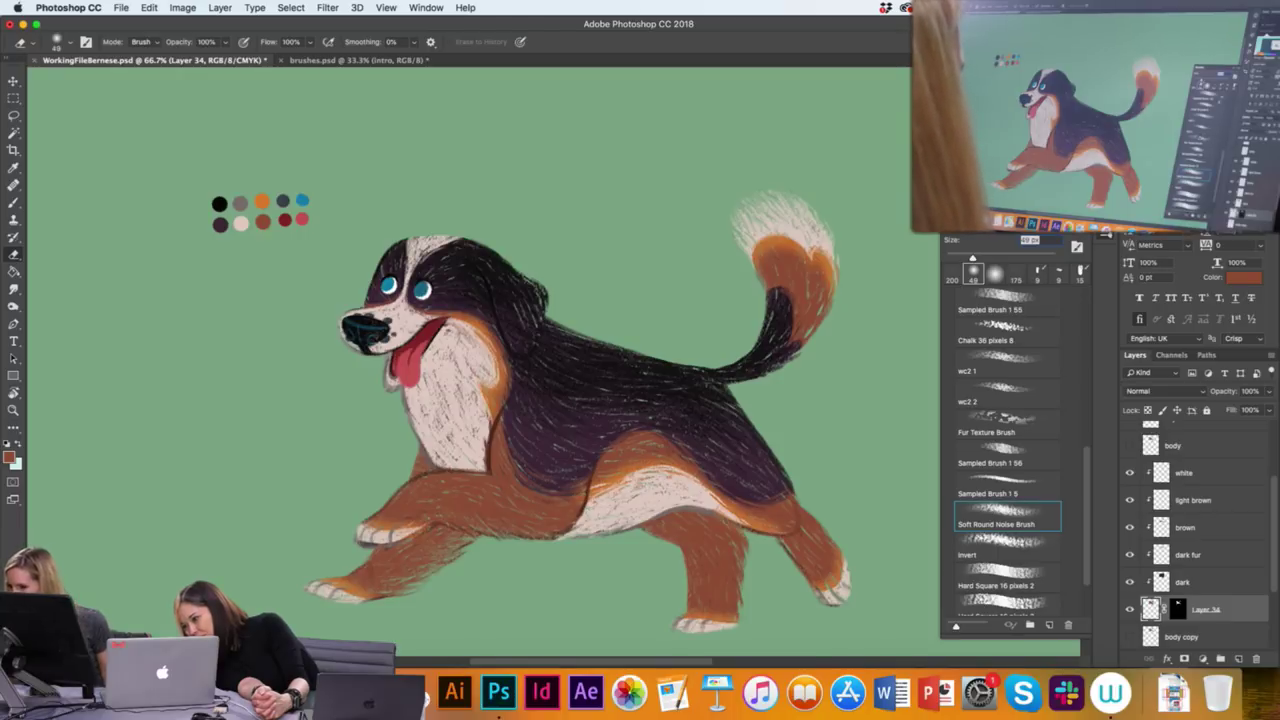
key(Return)
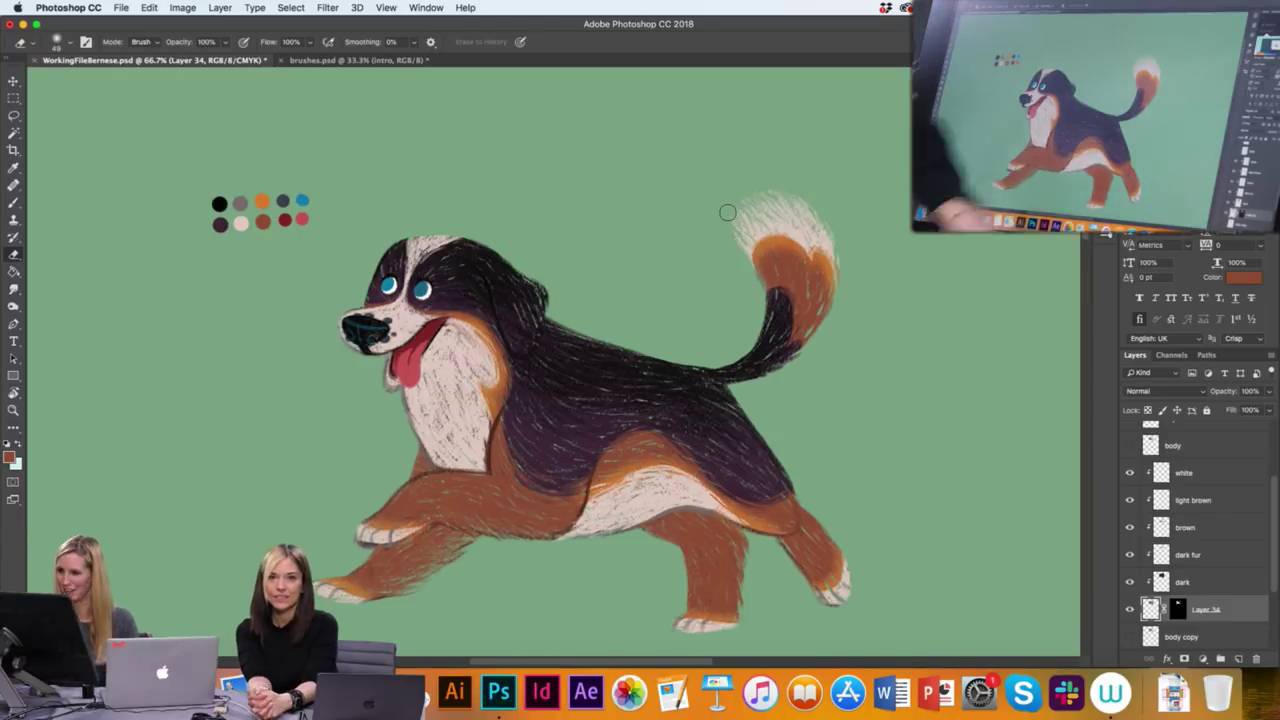
key(bracketleft)
key(bracketleft)
key(bracketleft)
key(bracketleft)
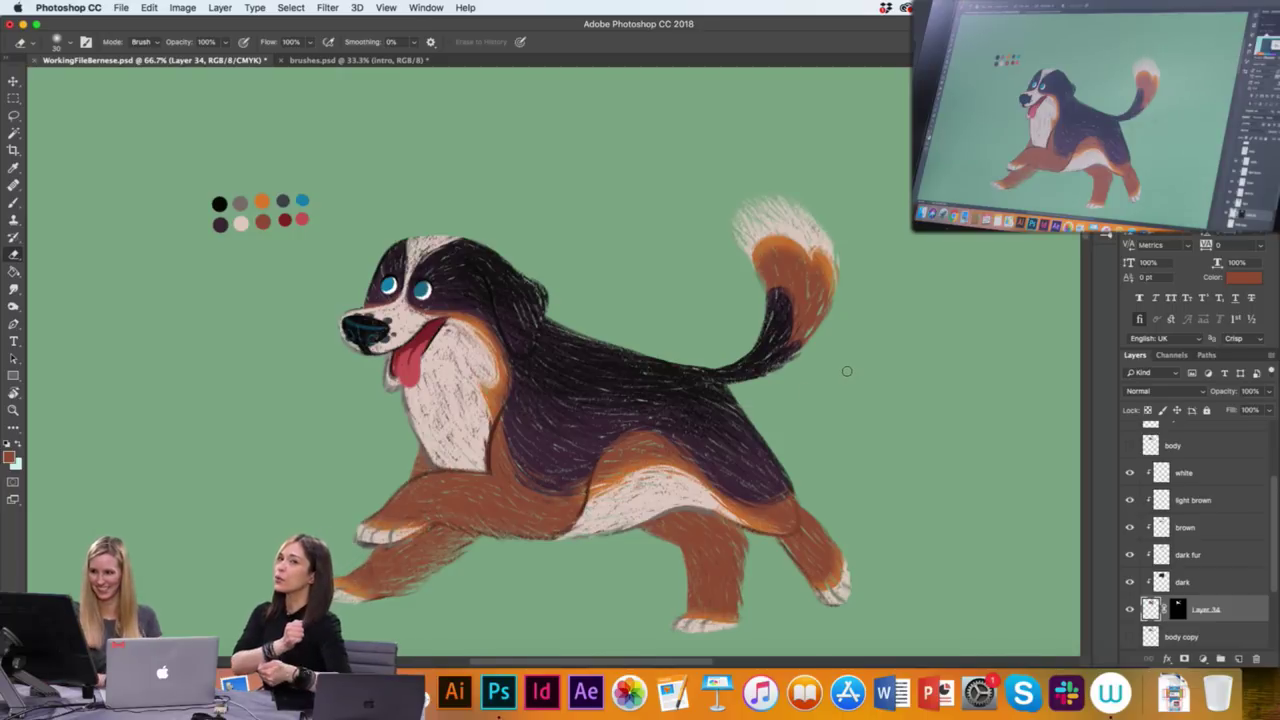
key(super+minus)
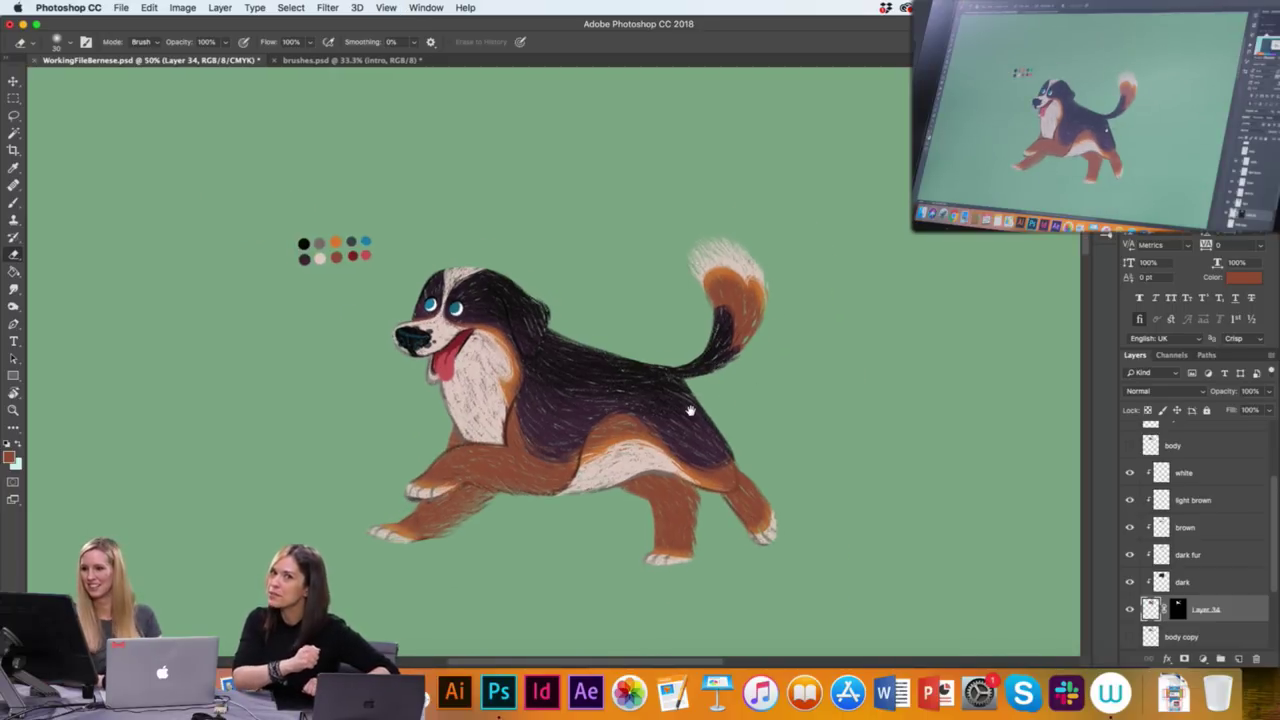
key(super+equal)
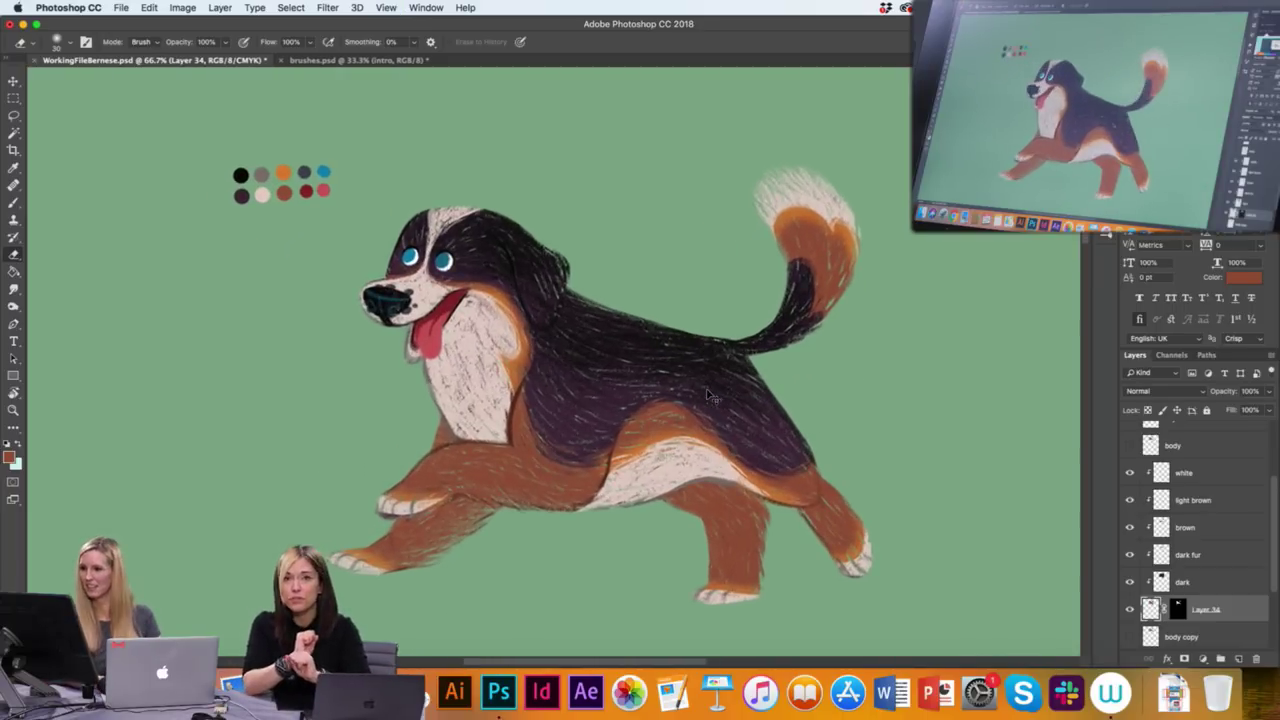
key(super+equal)
key(super+minus)
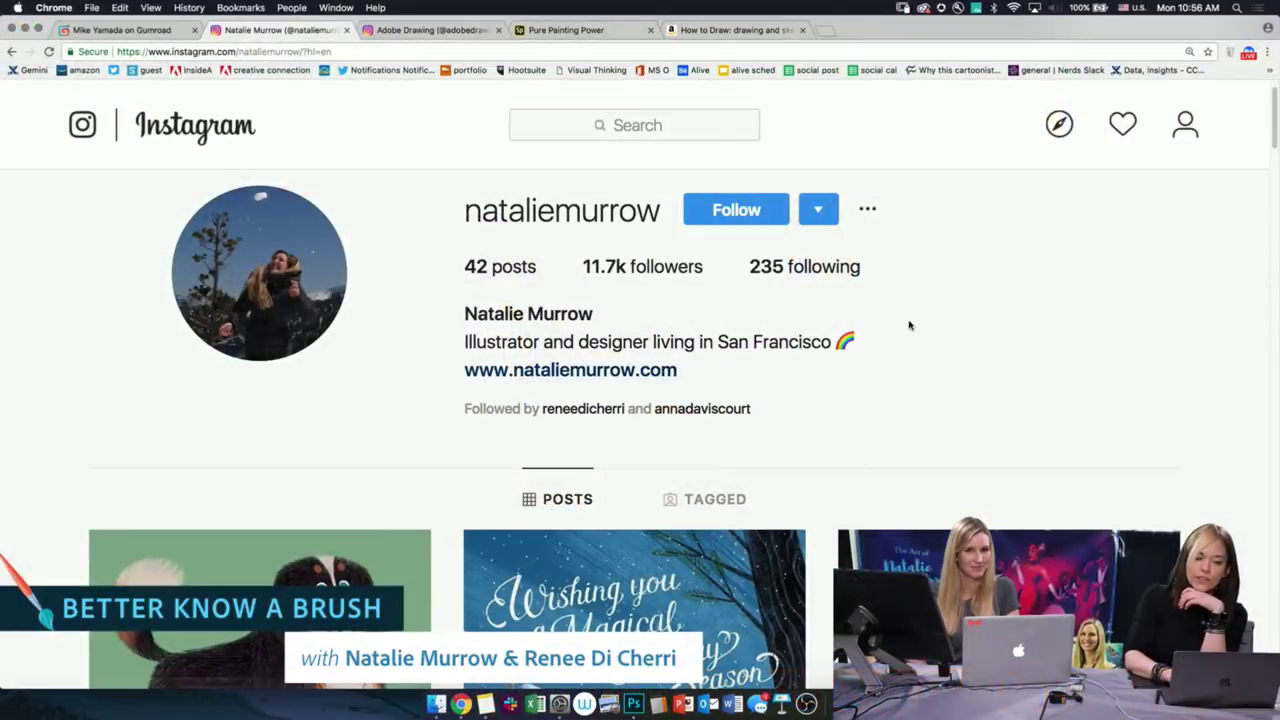
Browse the illustrator's Instagram posts in Chrome, and view the Adobe Drawing profile
scroll(956, 344, down, 3)
scroll(956, 344, down, 2)
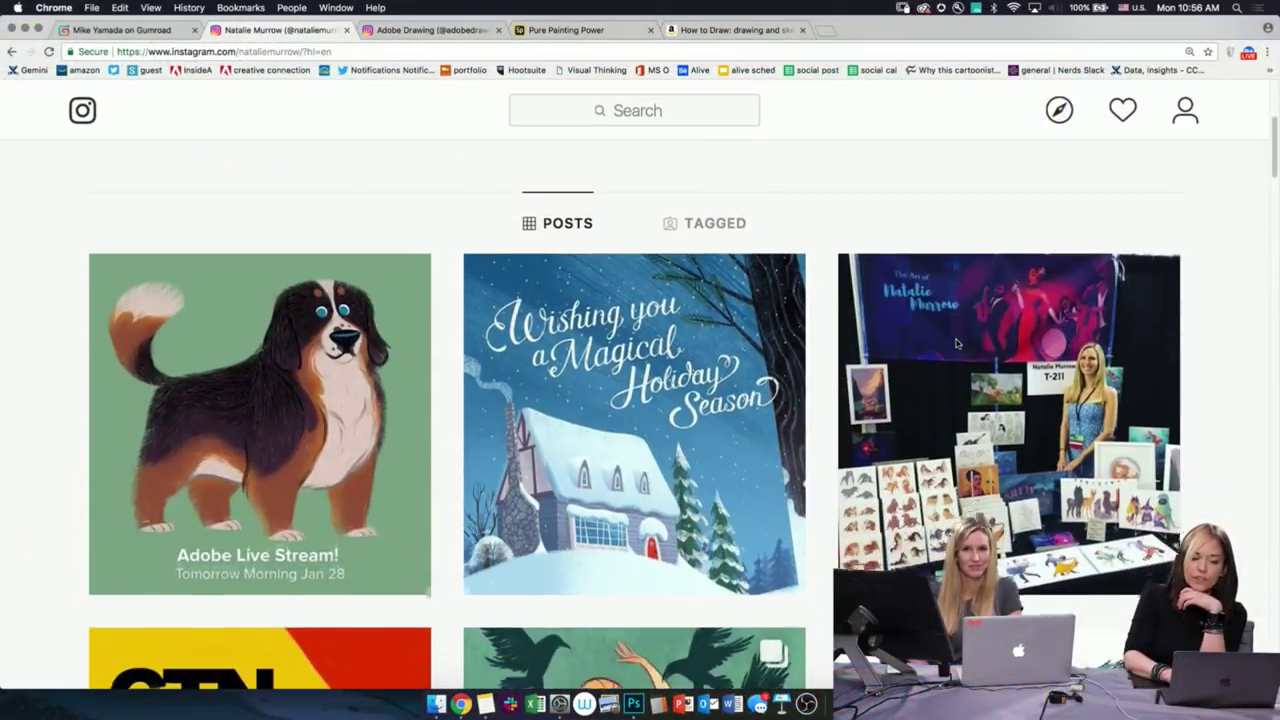
scroll(900, 437, down, 3)
scroll(634, 420, down, 5)
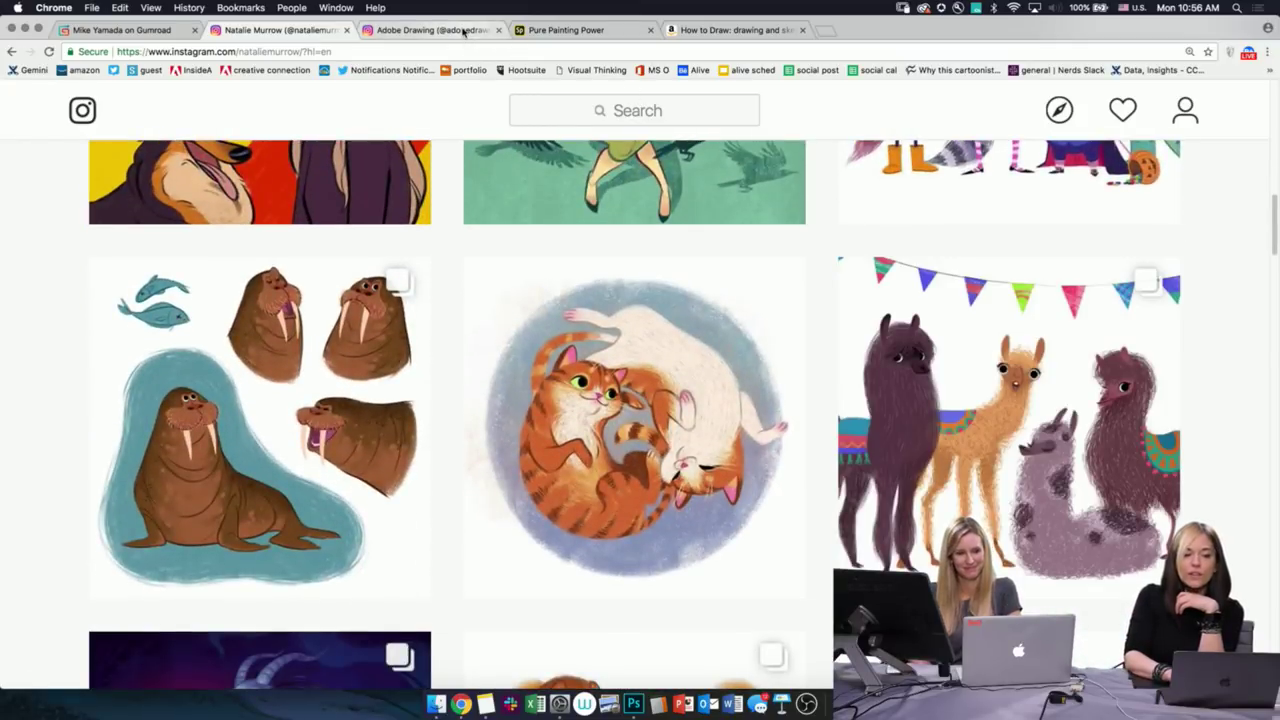
click(463, 32)
scroll(755, 435, up, 5)
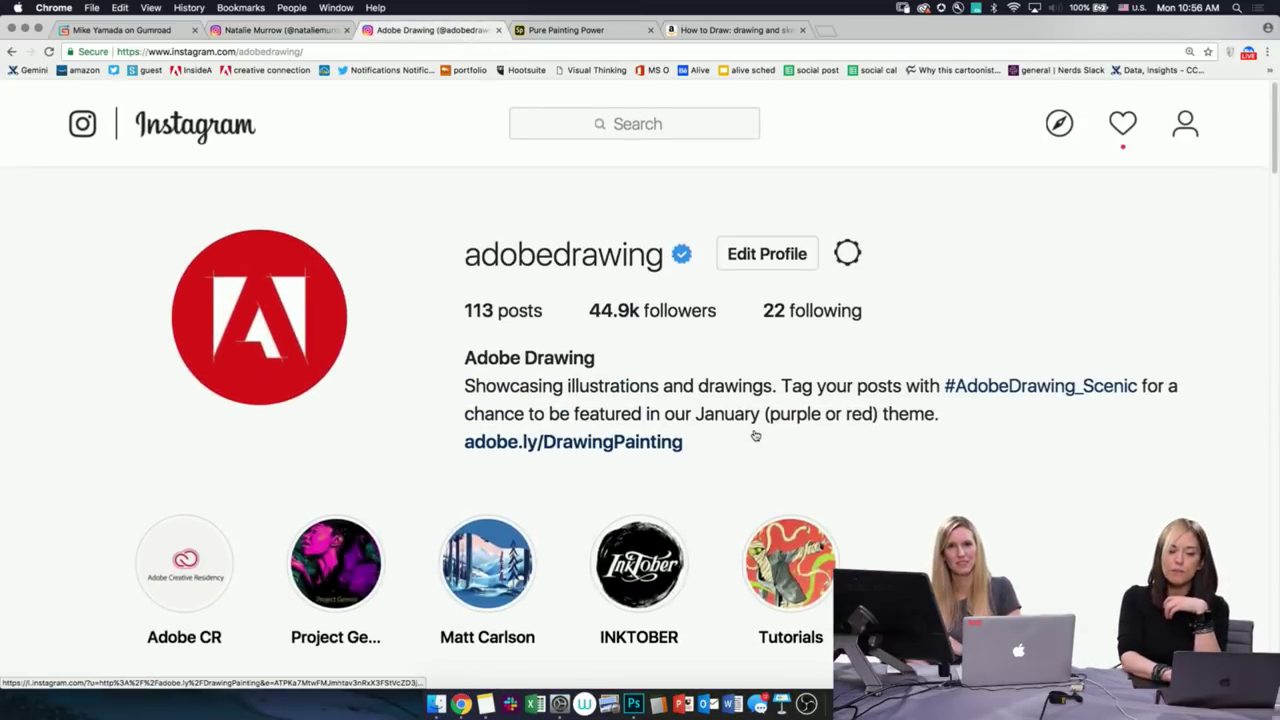